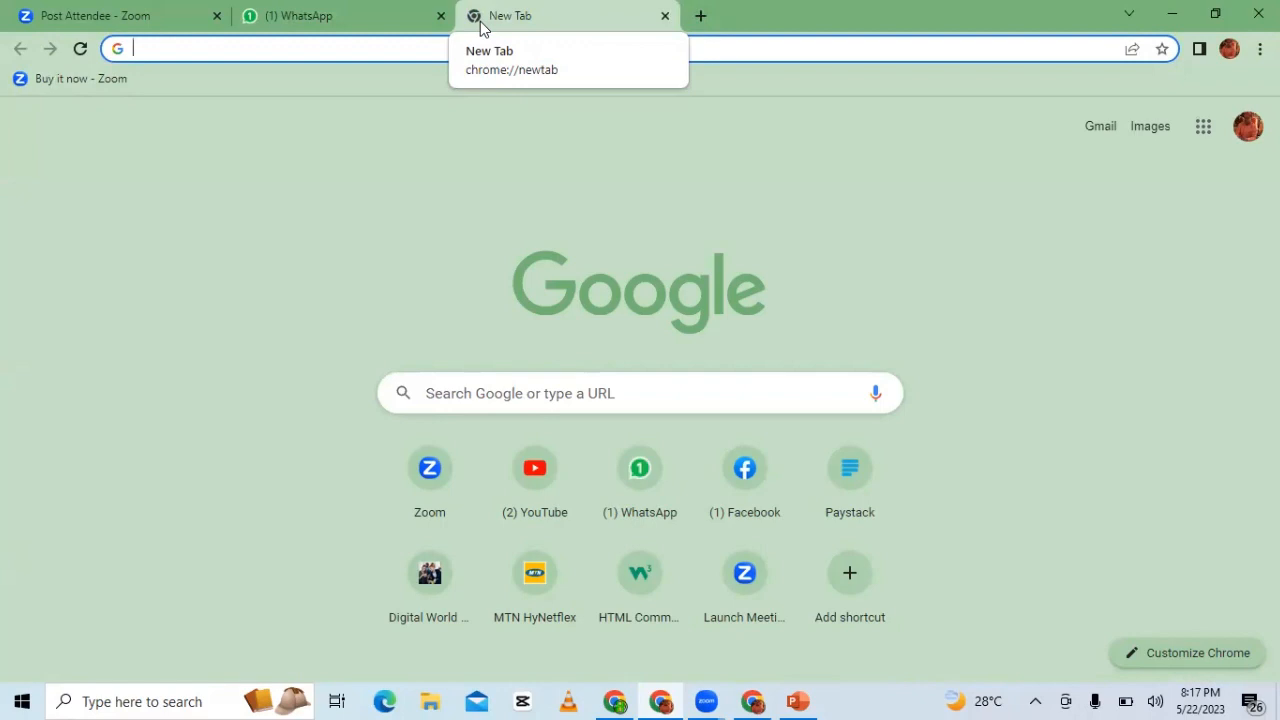
- Search the web for "download power bi"
{"action": "type", "text": "do"}
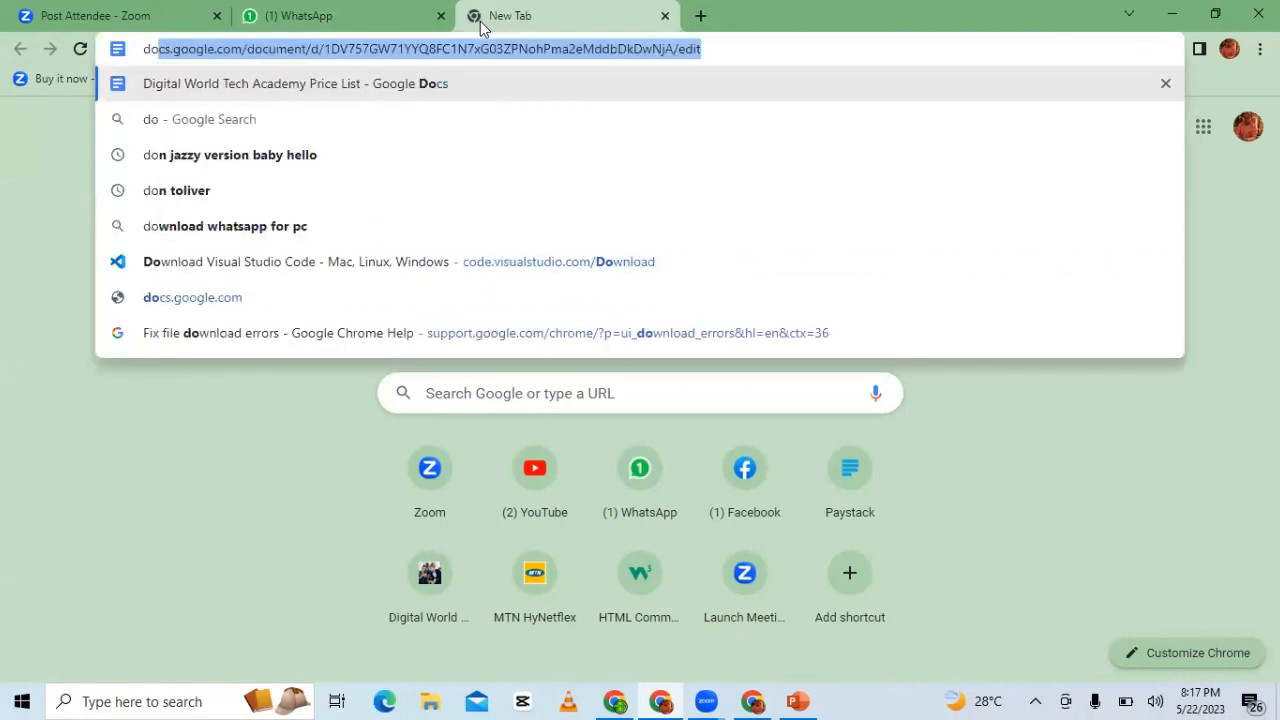
{"action": "type", "text": "w\\n"}
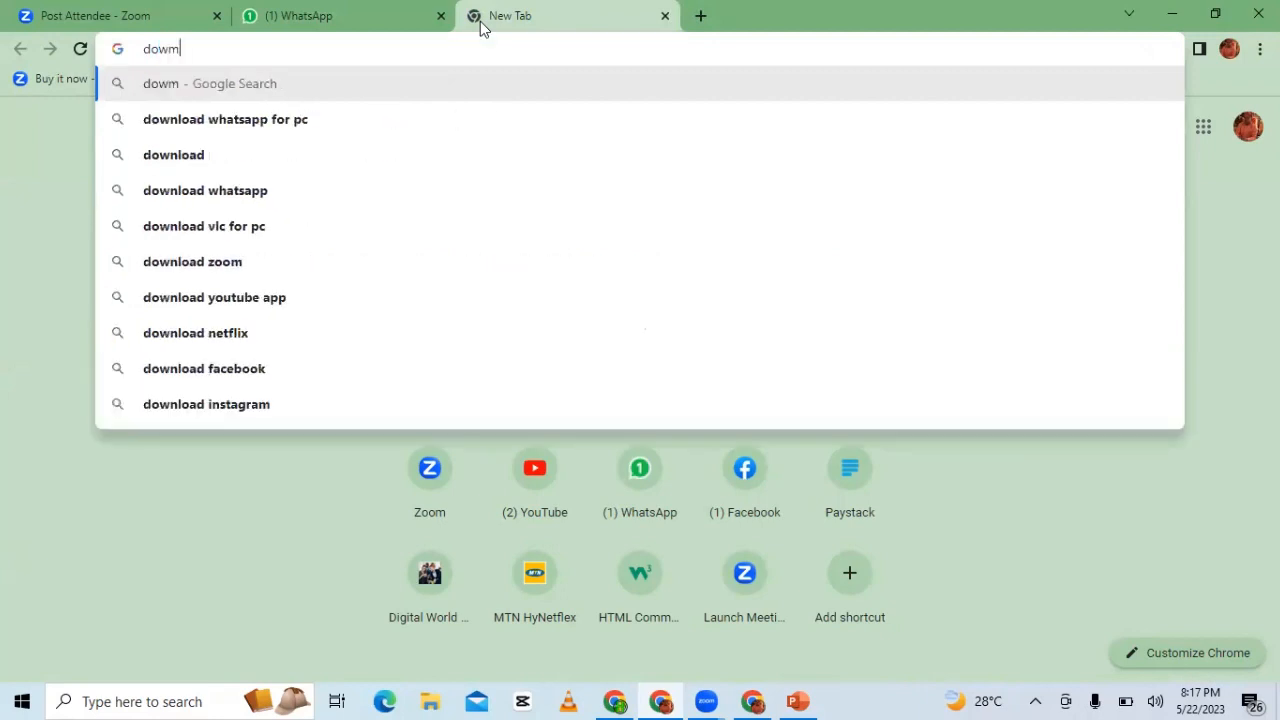
{"action": "key", "text": "BackSpace"}
{"action": "key", "text": "BackSpace"}
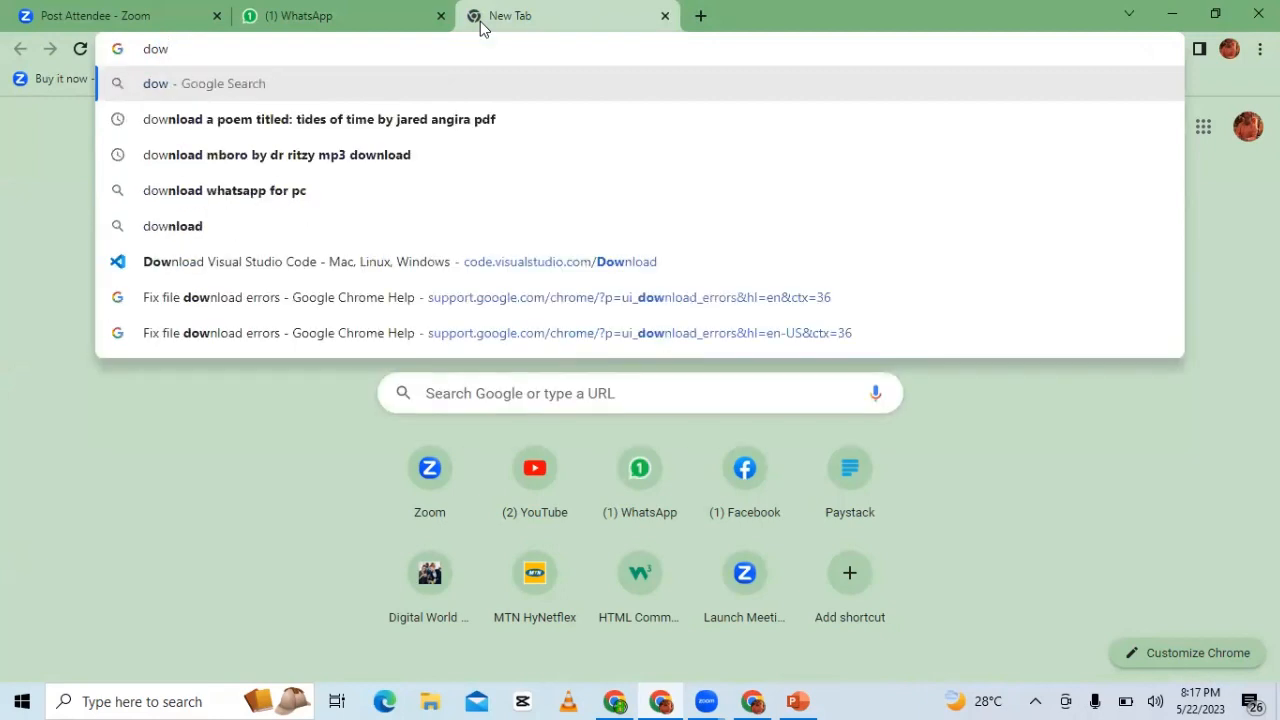
{"action": "type", "text": "nload"}
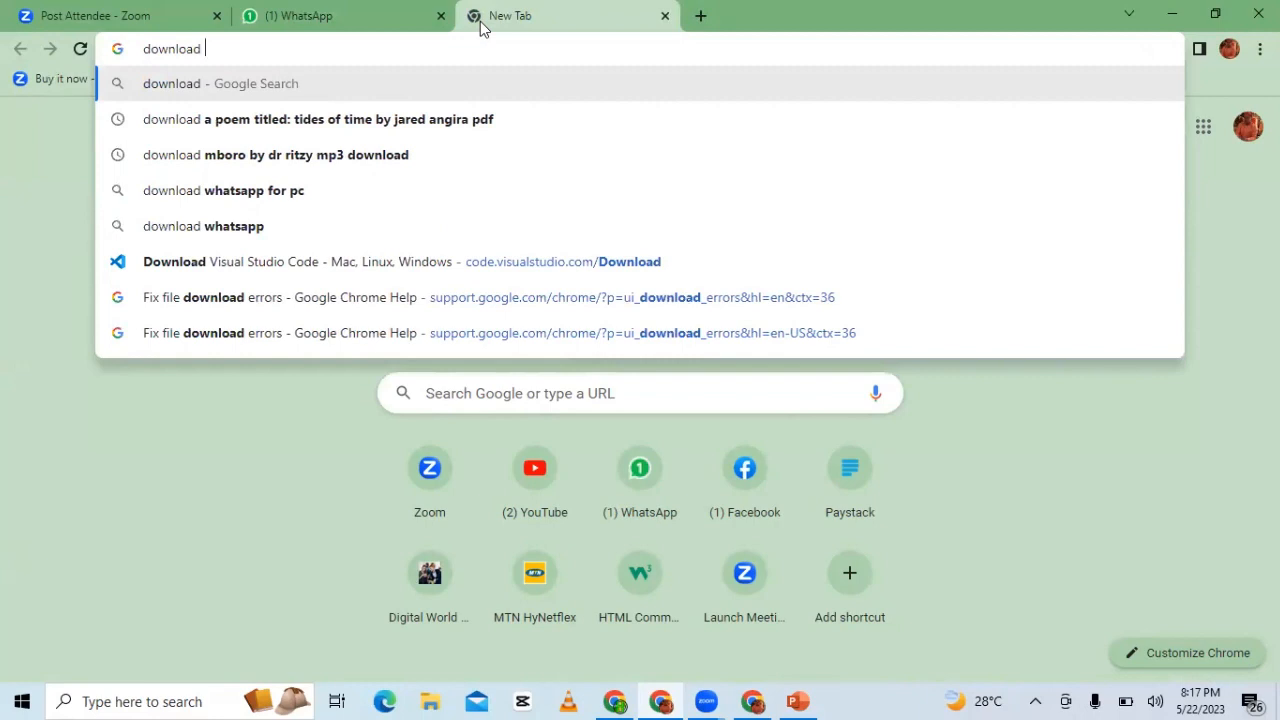
{"action": "type", "text": " powe"}
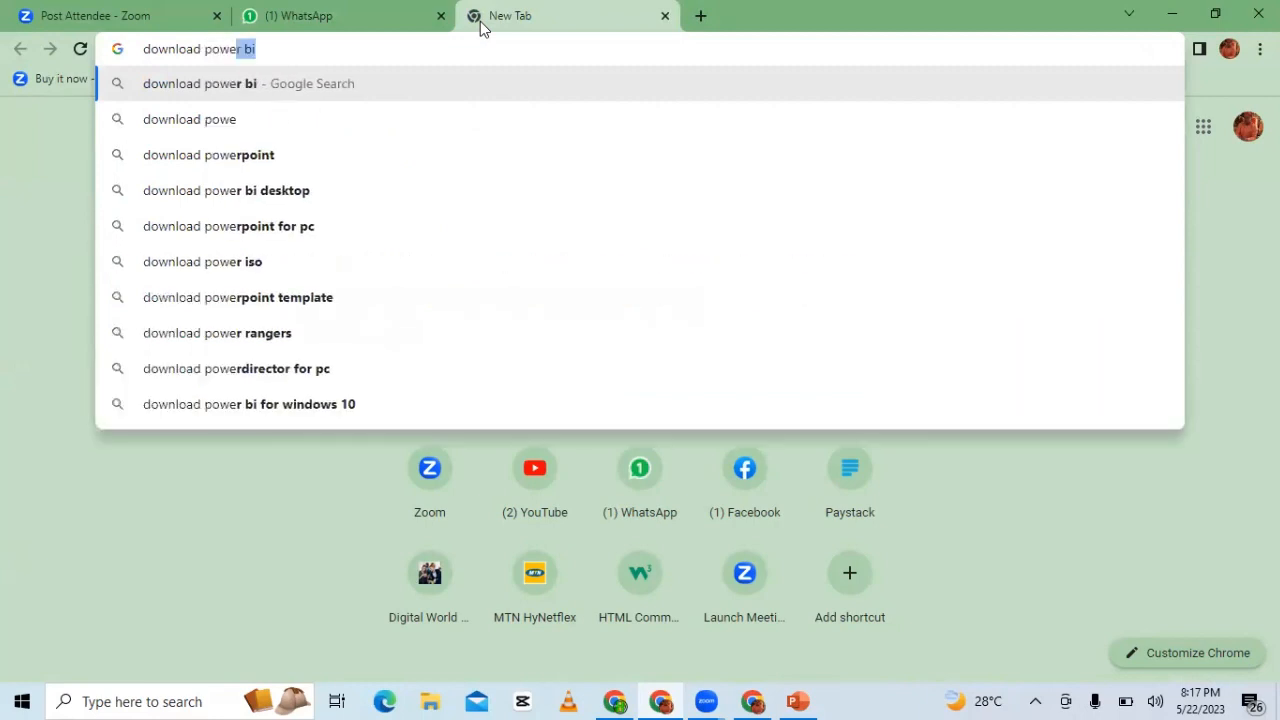
{"action": "type", "text": "r bi"}
{"action": "key", "text": "Return"}
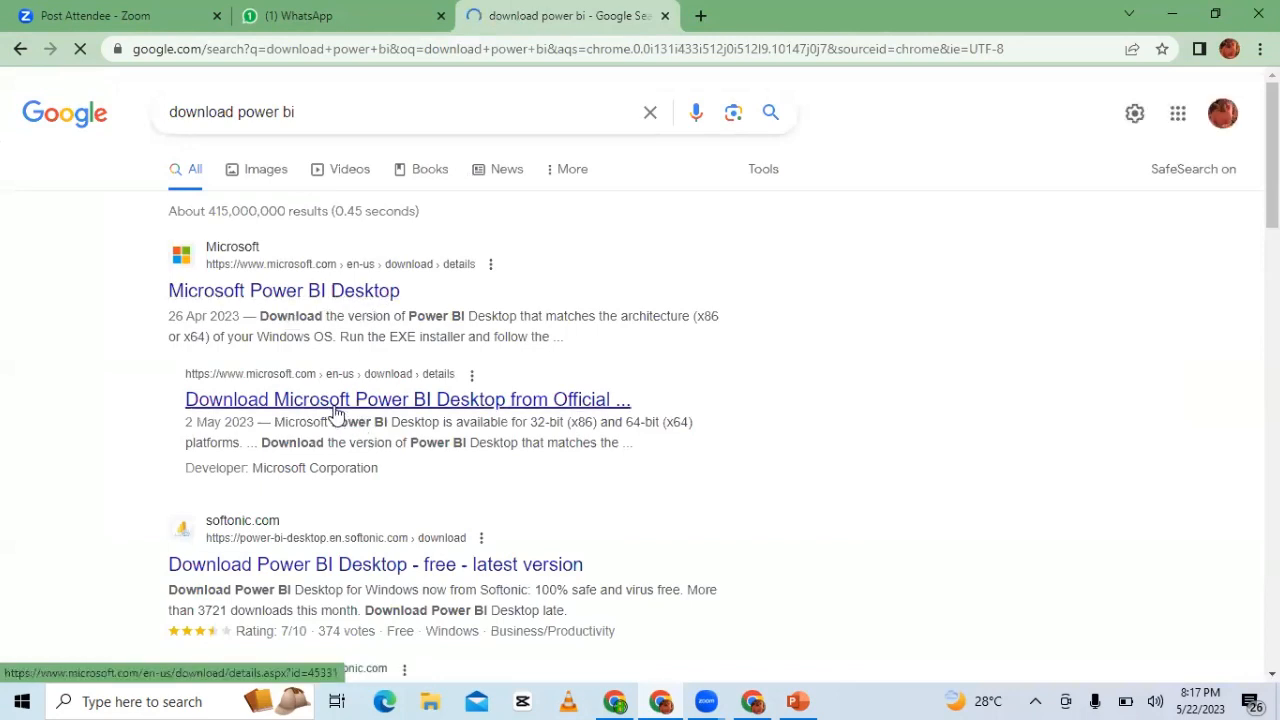
- Open the "Download Microsoft Power BI Desktop from Official" result, start its English download and look through the confirmation page
{"action": "left_click", "coordinate": [337, 413]}
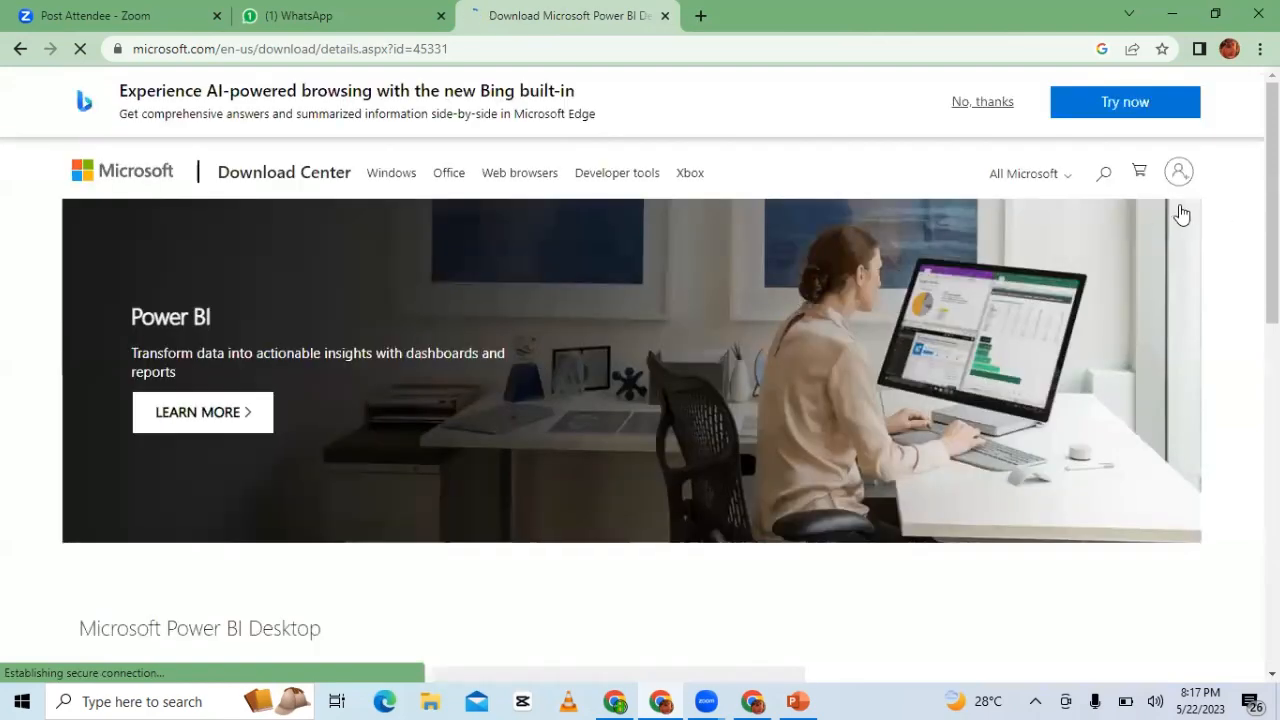
{"action": "left_click_drag", "start_coordinate": [1272, 200], "coordinate": [1272, 416]}
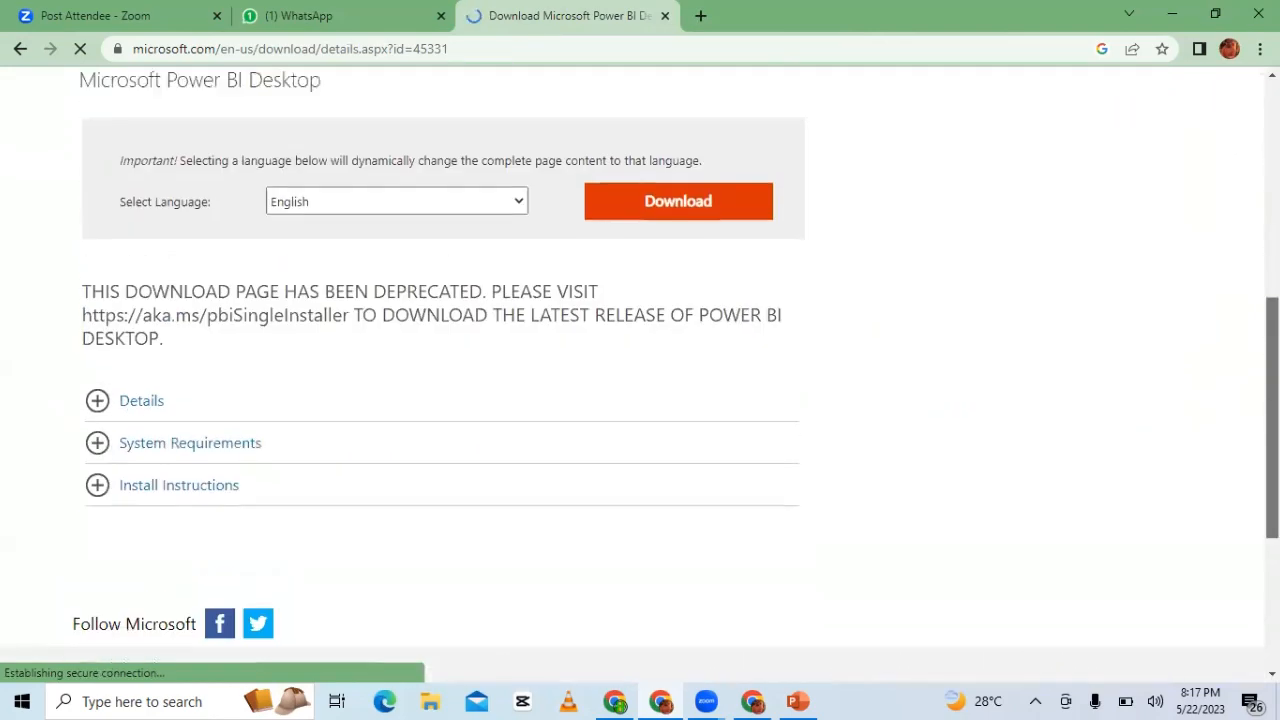
{"action": "left_click", "coordinate": [679, 199]}
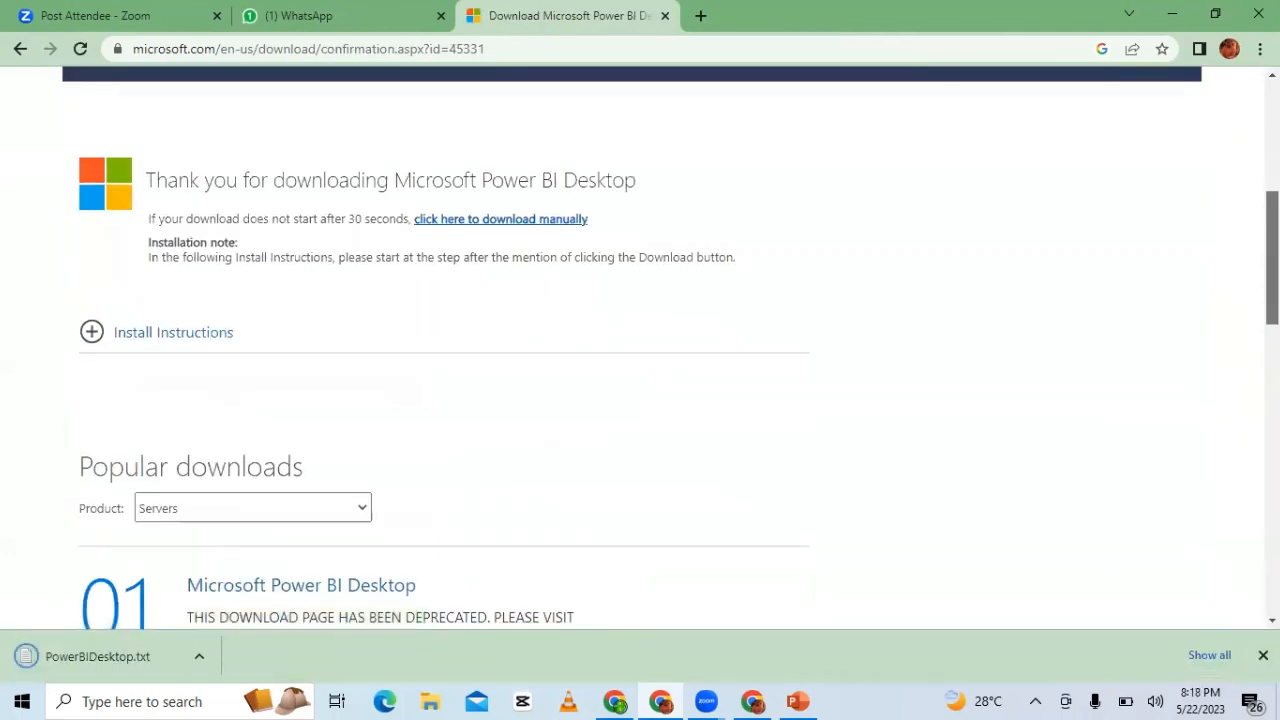
{"action": "scroll", "coordinate": [640, 350], "scroll_direction": "down", "scroll_amount": 7}
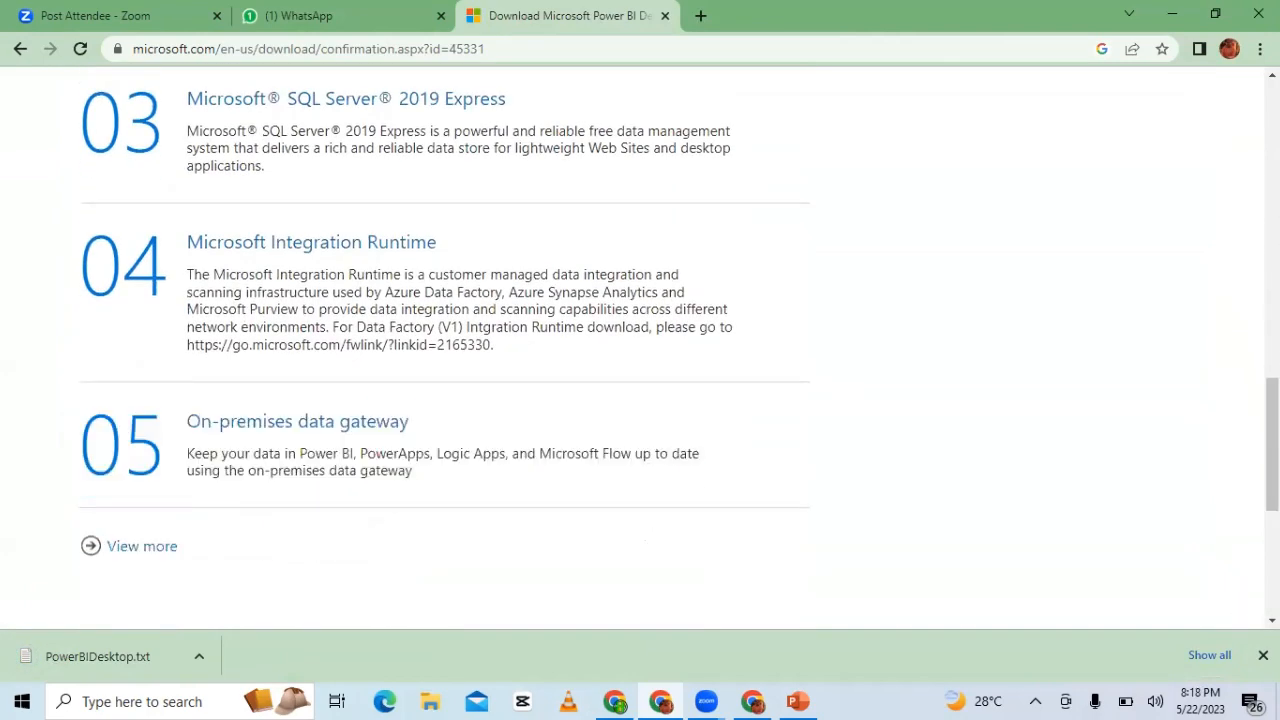
{"action": "left_click_drag", "start_coordinate": [1272, 445], "coordinate": [1272, 244]}
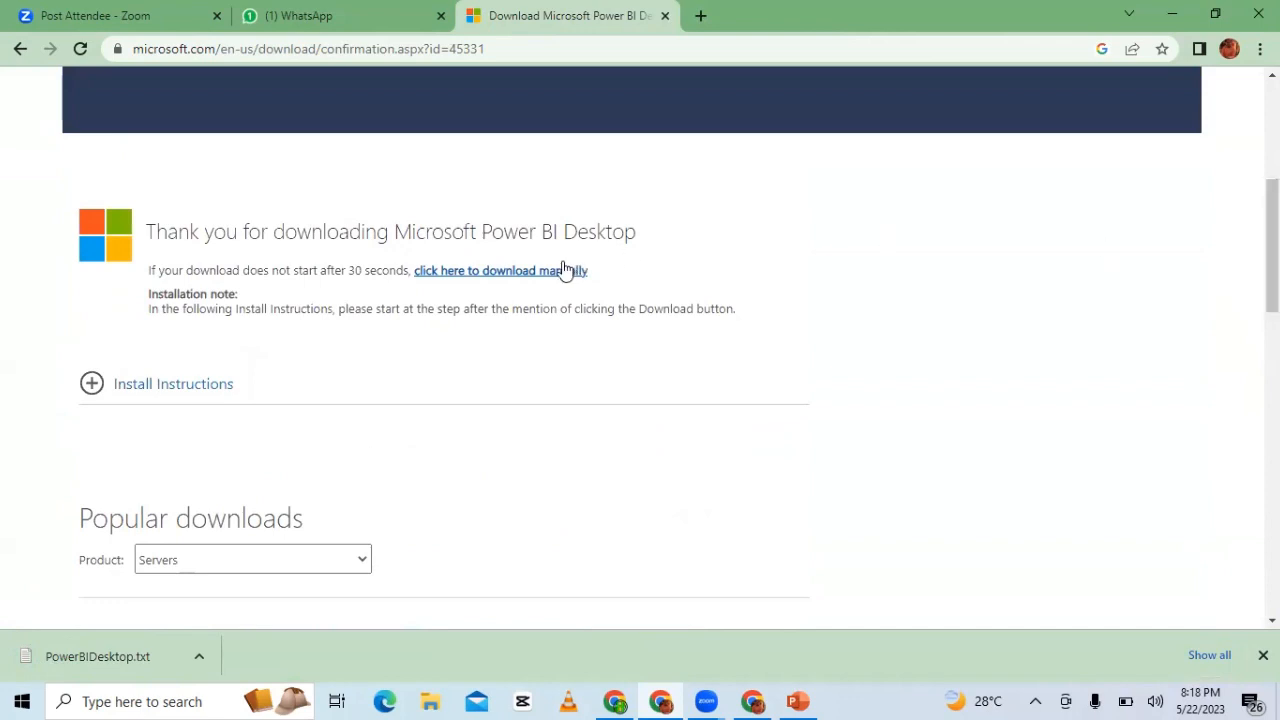
- Return to the download's details page, examine its notice about the download, and go back to the search results
{"action": "left_click", "coordinate": [20, 49]}
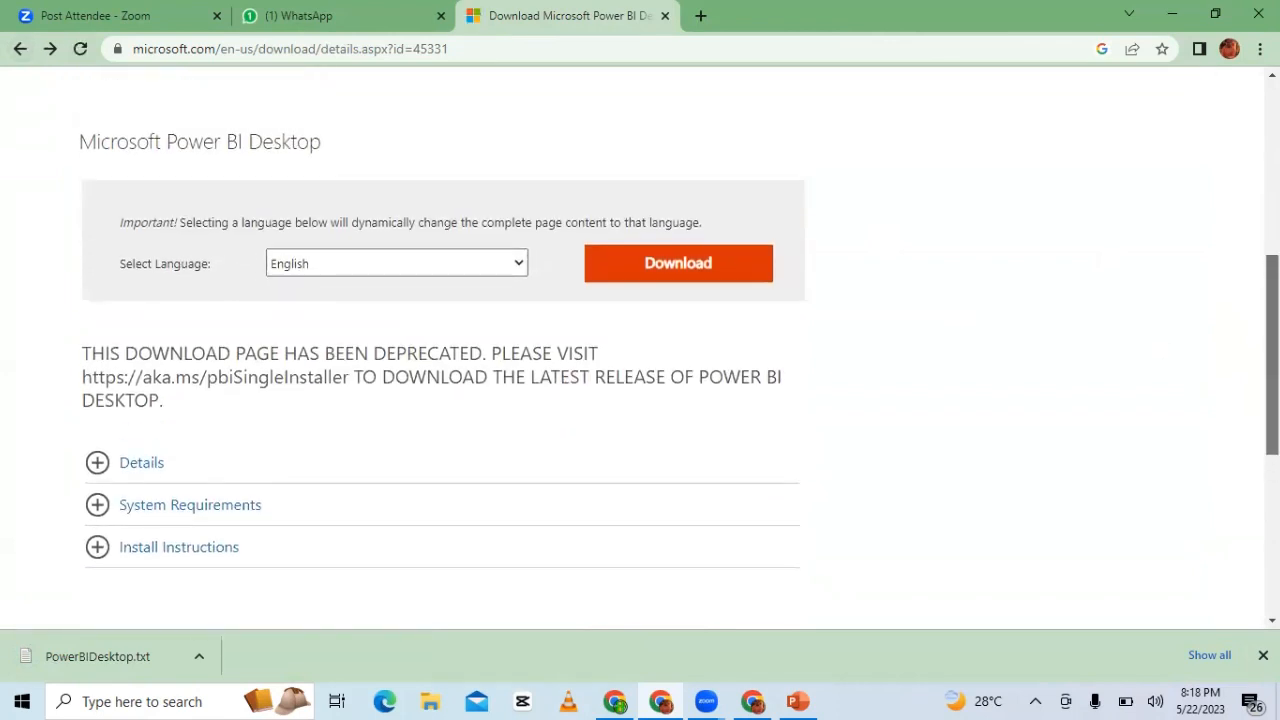
{"action": "scroll", "coordinate": [640, 330], "scroll_direction": "up", "scroll_amount": 2}
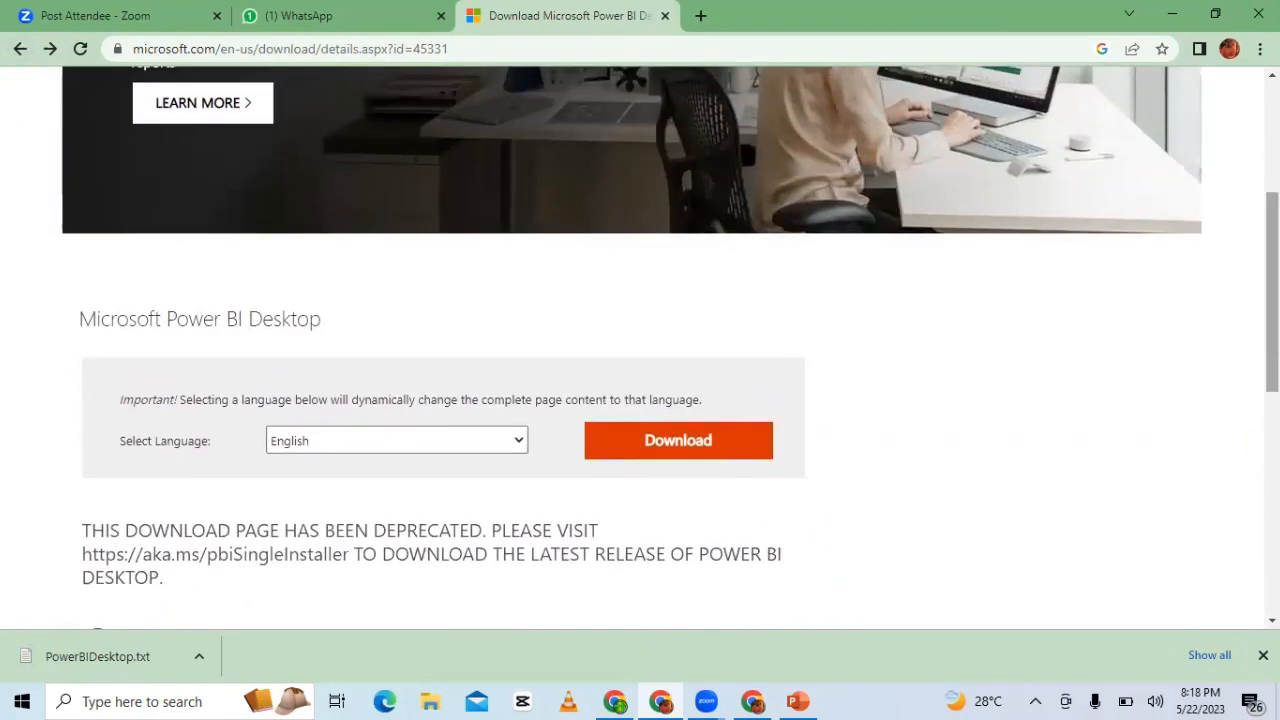
{"action": "scroll", "coordinate": [640, 350], "scroll_direction": "up", "scroll_amount": 3}
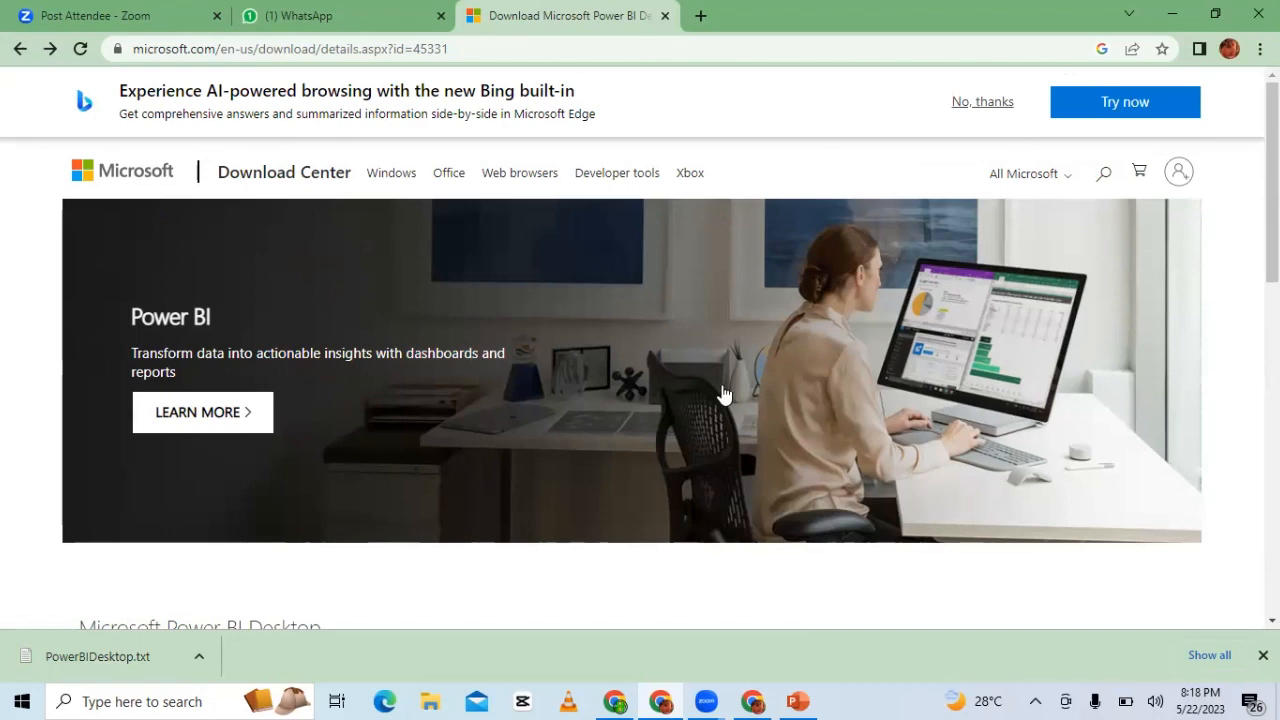
{"action": "scroll", "coordinate": [726, 397], "scroll_direction": "down", "scroll_amount": 3}
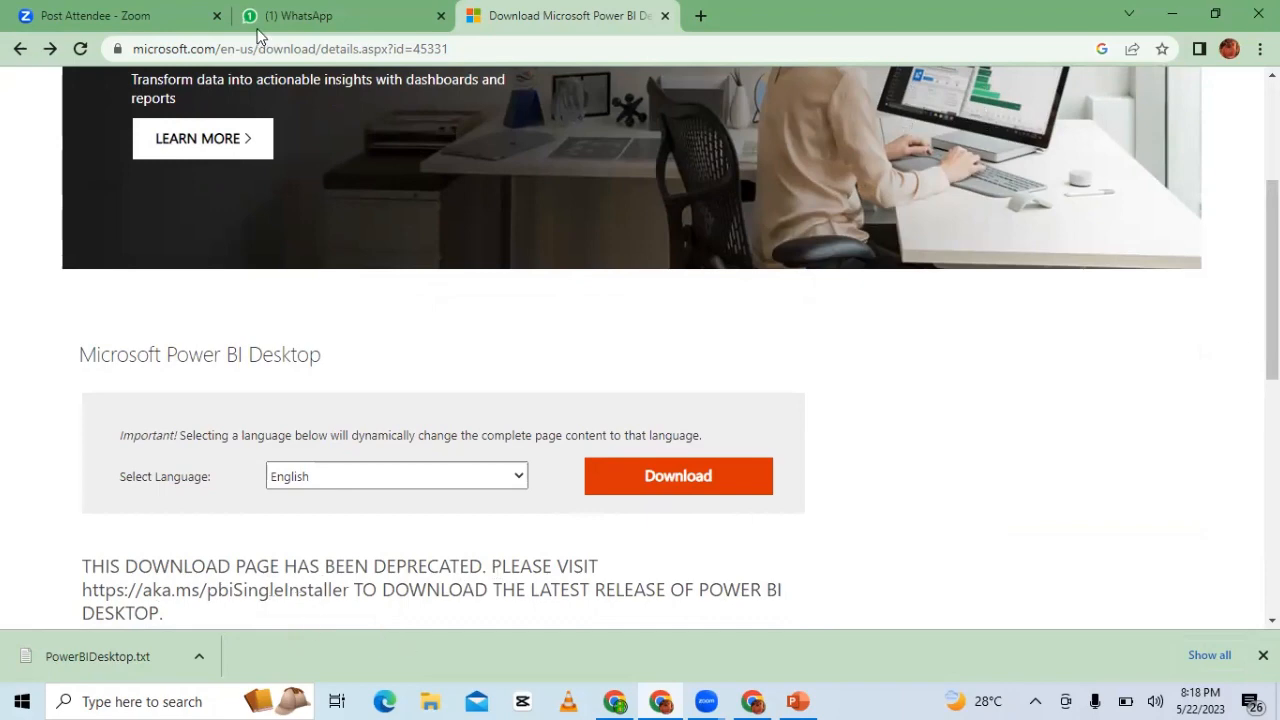
{"action": "left_click", "coordinate": [22, 49]}
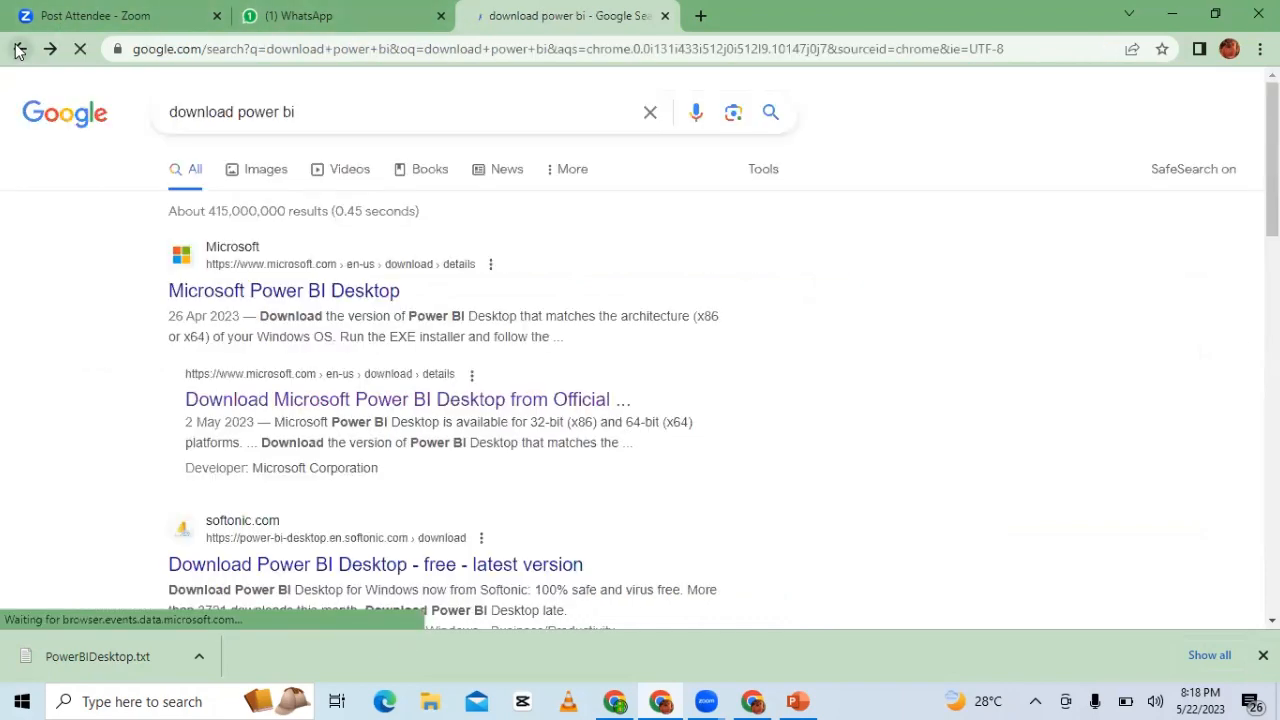
- Open the Microsoft Power BI Desktop result and download the 64-bit installer PBIDesktopSetup_x64.exe in English
{"action": "left_click", "coordinate": [310, 291]}
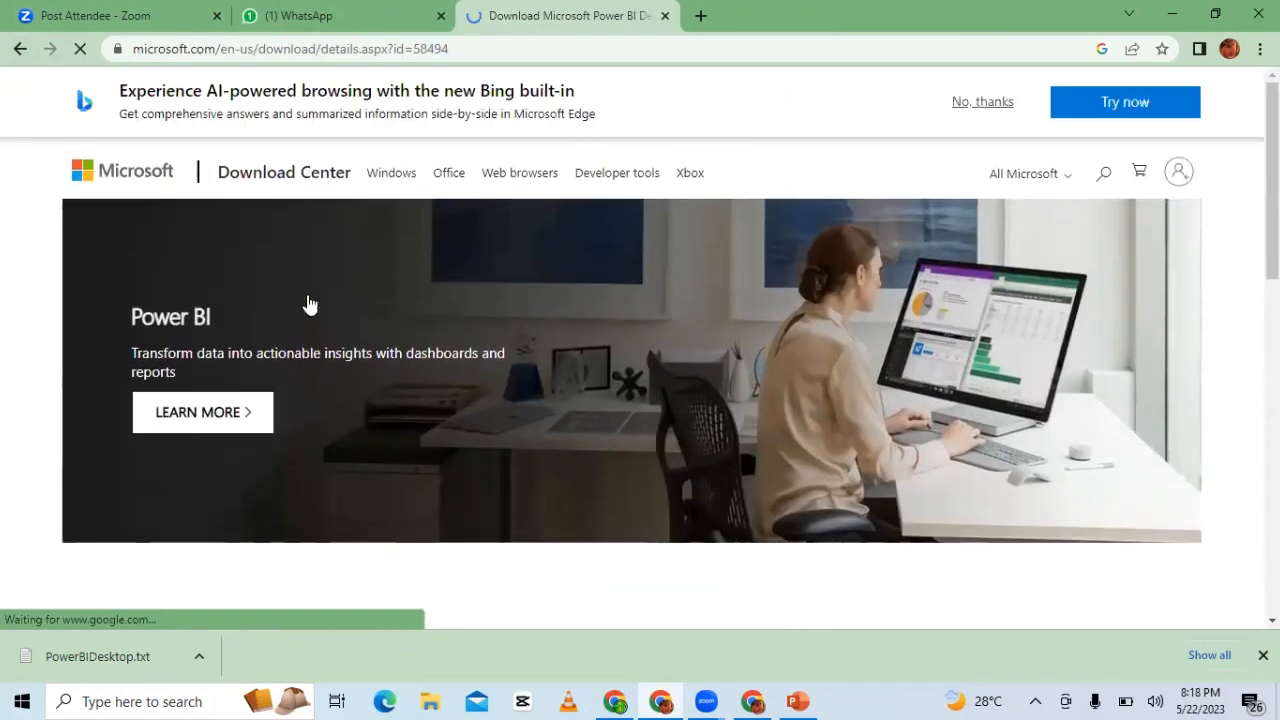
{"action": "scroll", "coordinate": [887, 318], "scroll_direction": "down", "scroll_amount": 6}
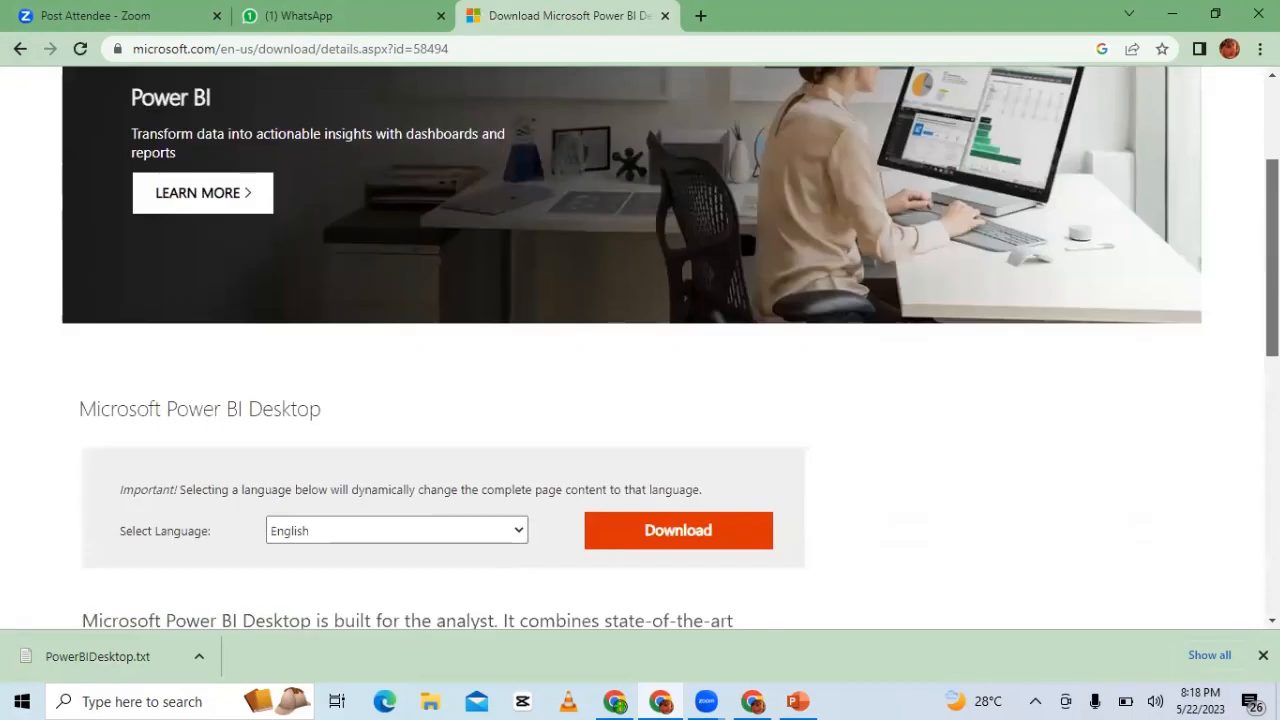
{"action": "scroll", "coordinate": [947, 387], "scroll_direction": "down", "scroll_amount": 2}
{"action": "scroll", "coordinate": [947, 387], "scroll_direction": "up", "scroll_amount": 5}
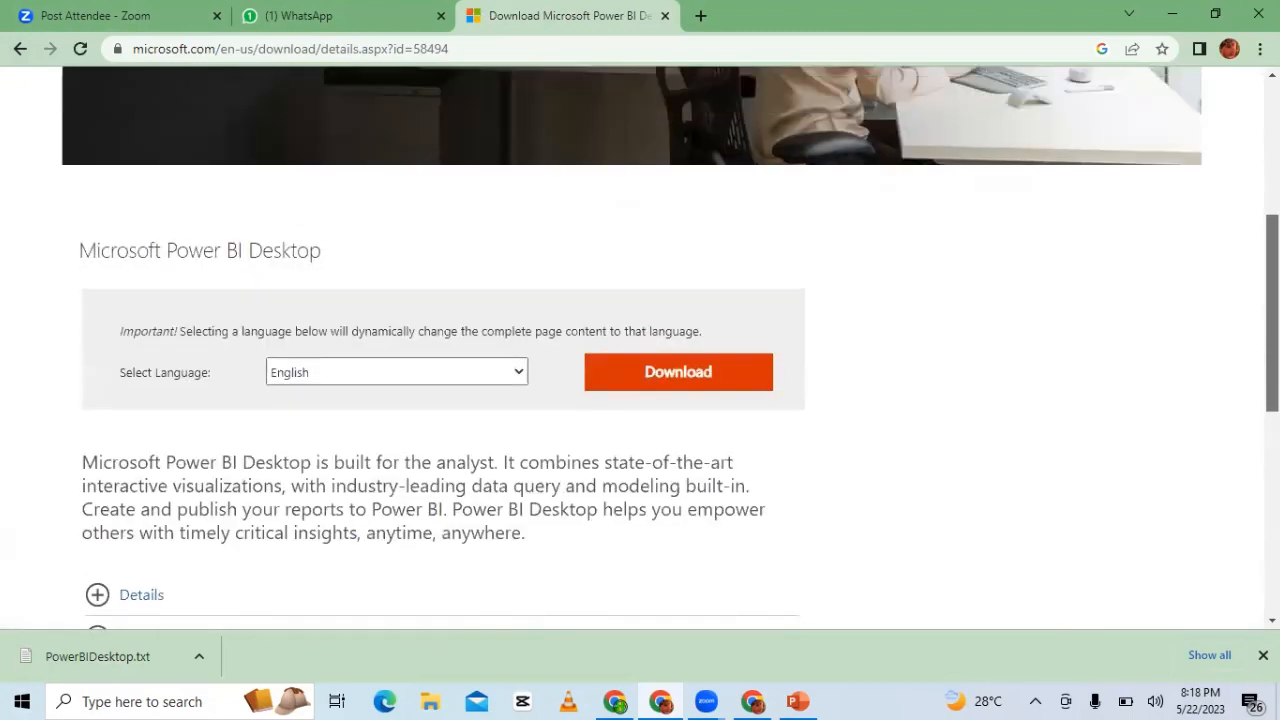
{"action": "left_click", "coordinate": [693, 372]}
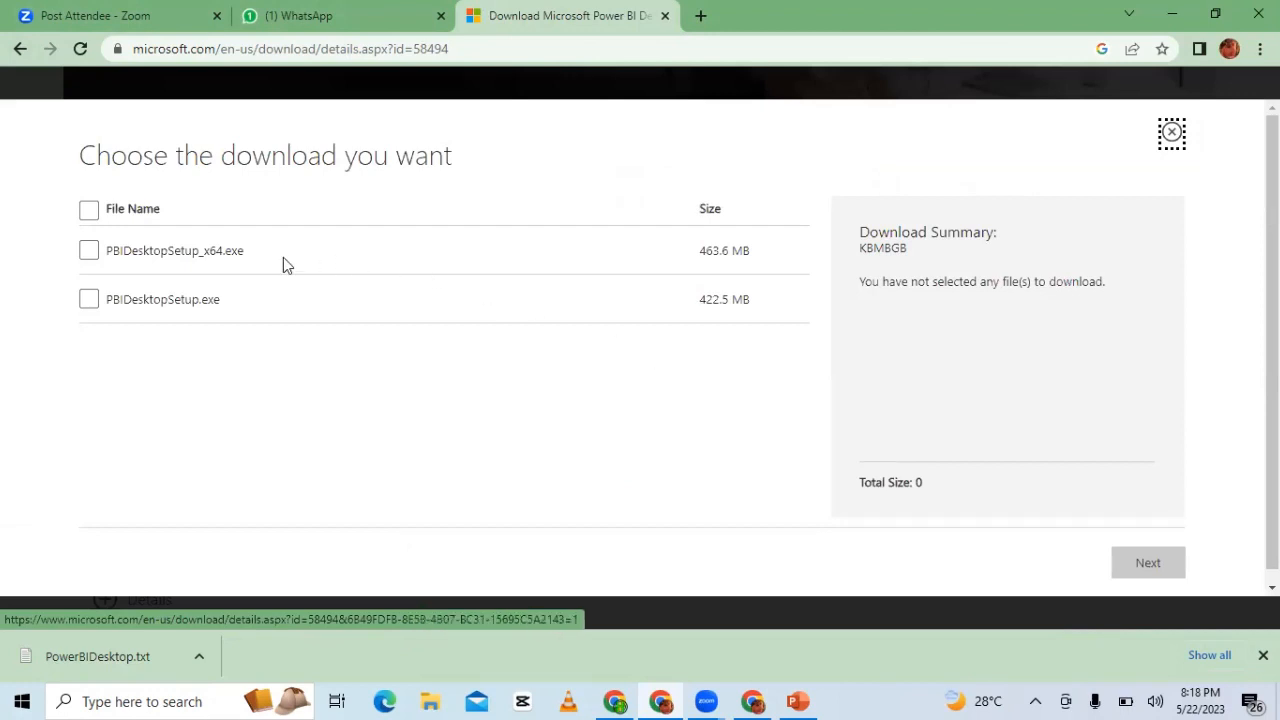
{"action": "left_click", "coordinate": [90, 253]}
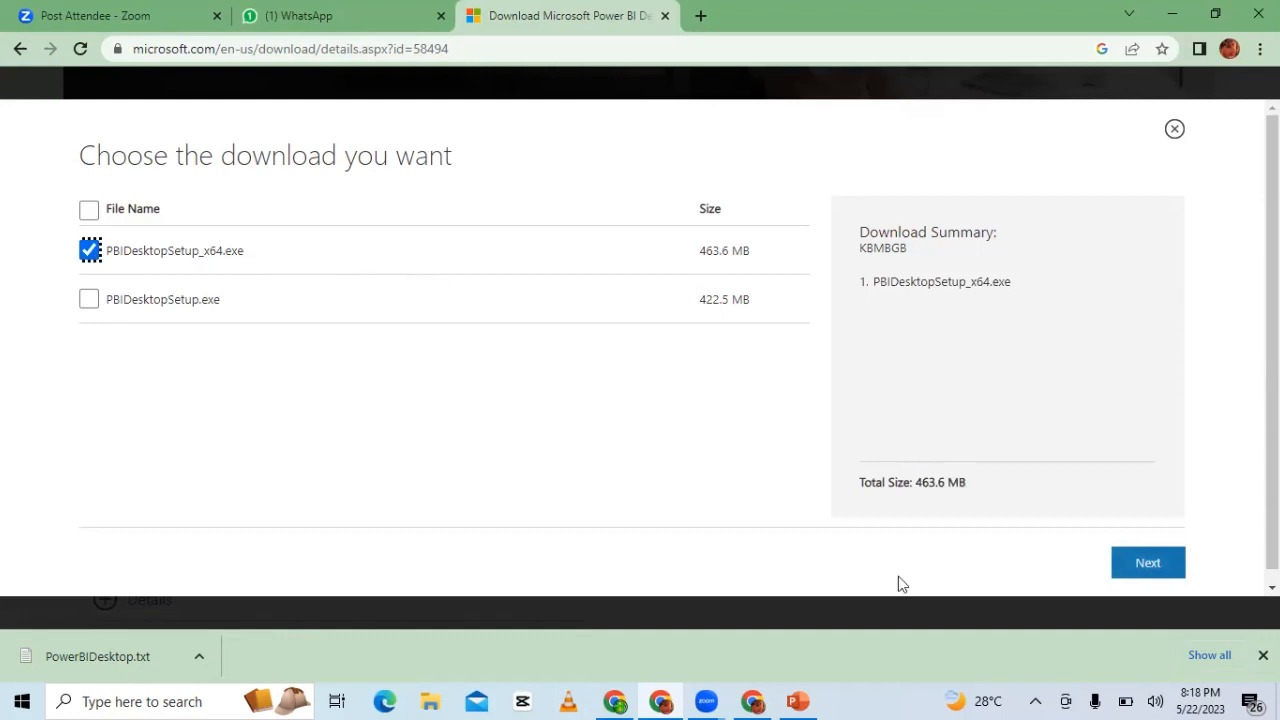
{"action": "left_click", "coordinate": [1143, 575]}
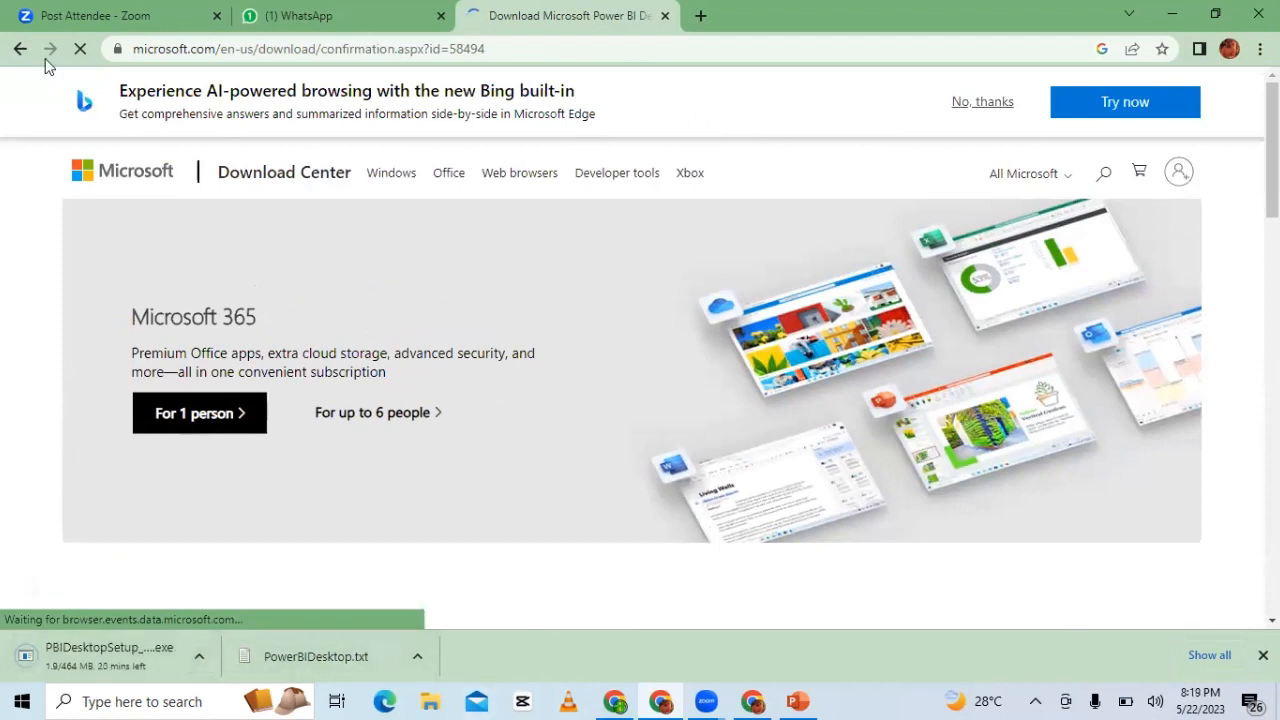
- Pause the PBIDesktopSetup_x64.exe download, then return to the details page and bring up the installer file choices again
{"action": "left_click", "coordinate": [199, 658]}
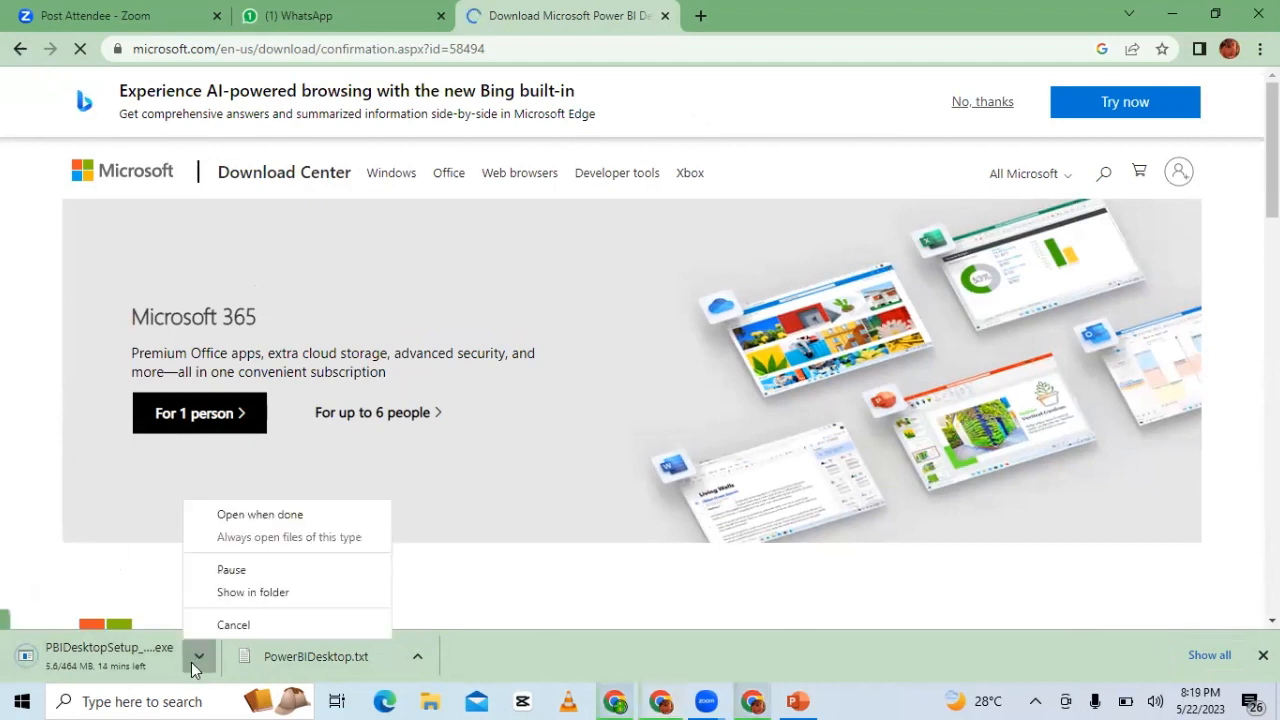
{"action": "left_click", "coordinate": [238, 570]}
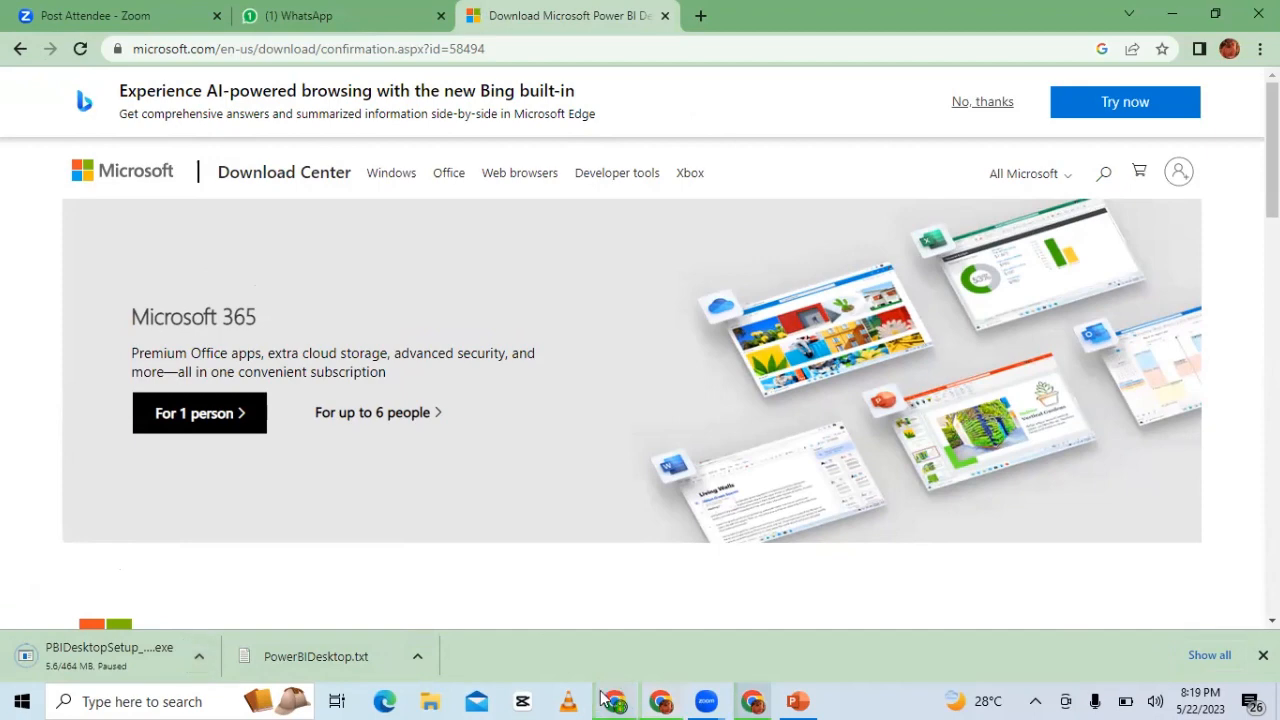
{"action": "left_click", "coordinate": [19, 55]}
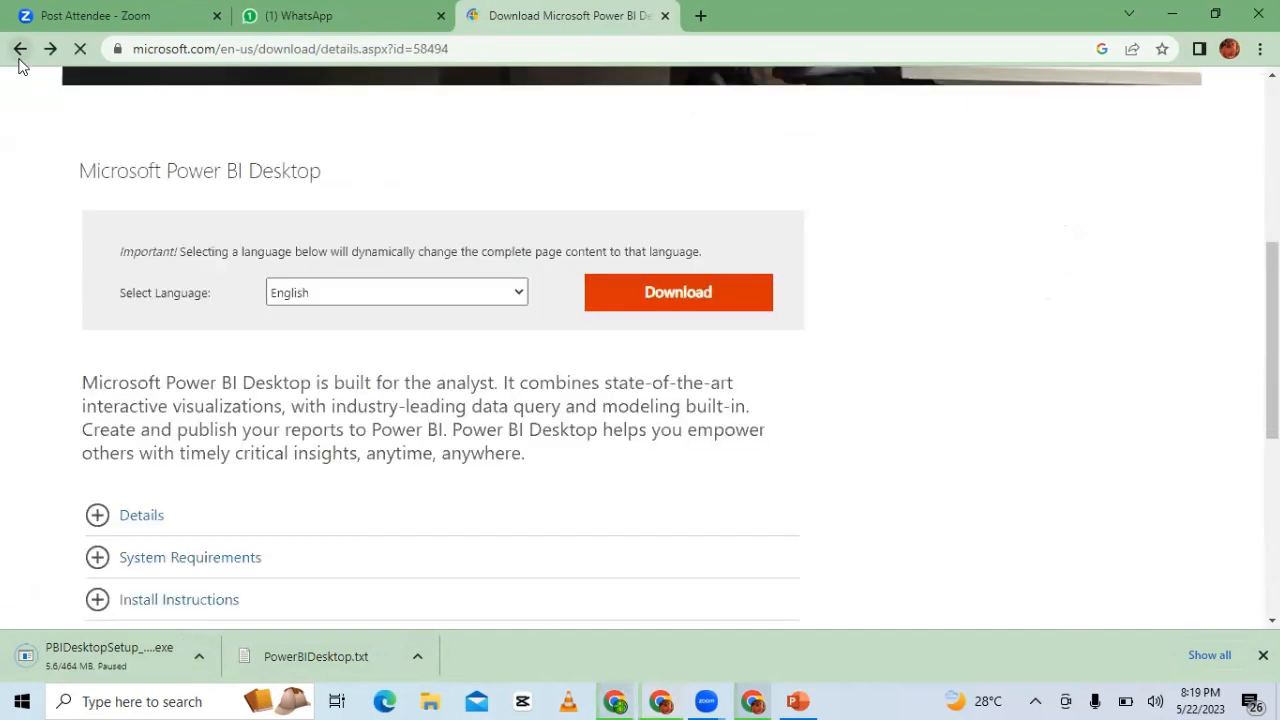
{"action": "left_click", "coordinate": [20, 57]}
{"action": "left_click", "coordinate": [49, 50]}
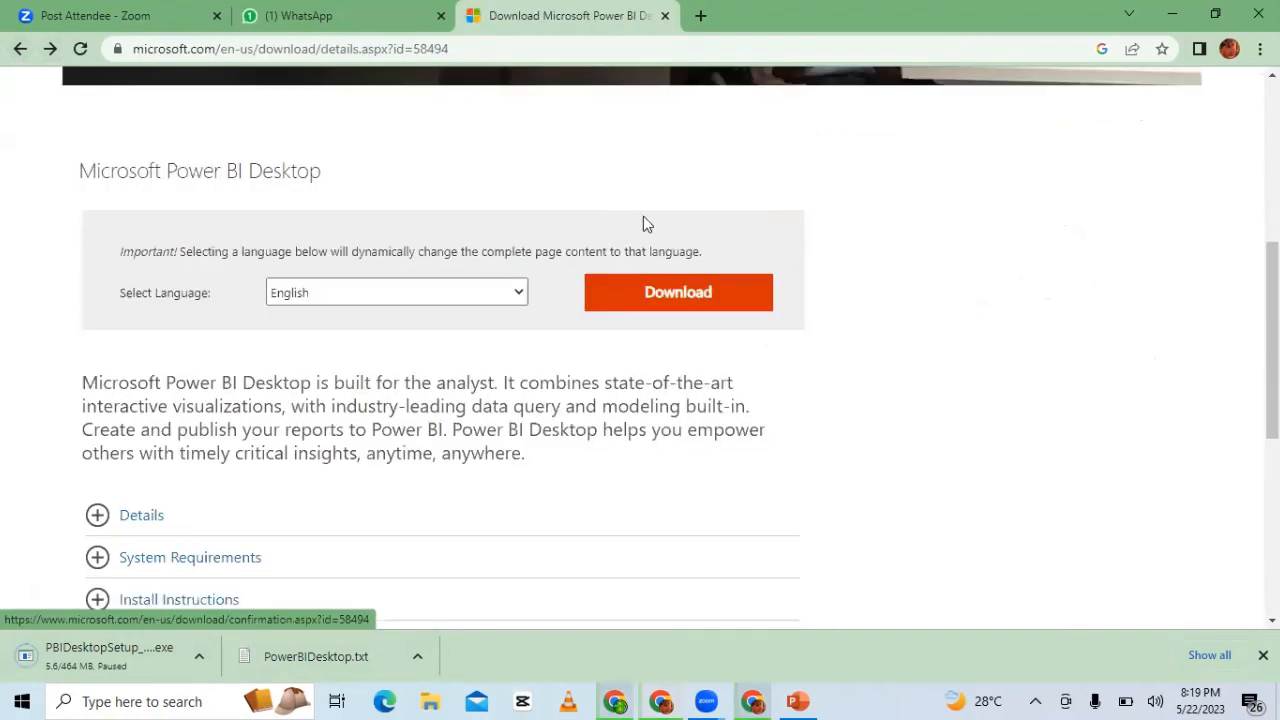
{"action": "left_click", "coordinate": [655, 303]}
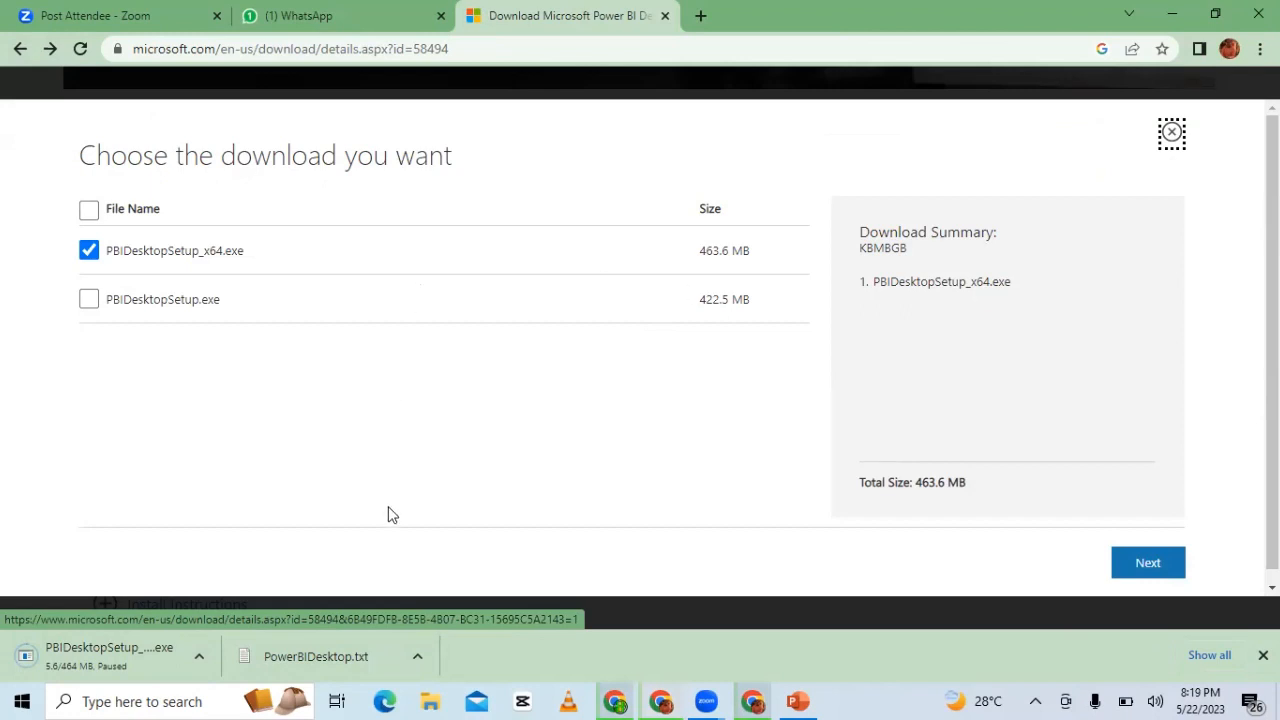
- Go back to the search results, reopen the Microsoft Power BI Desktop page and display its available installer files
{"action": "left_click", "coordinate": [20, 50]}
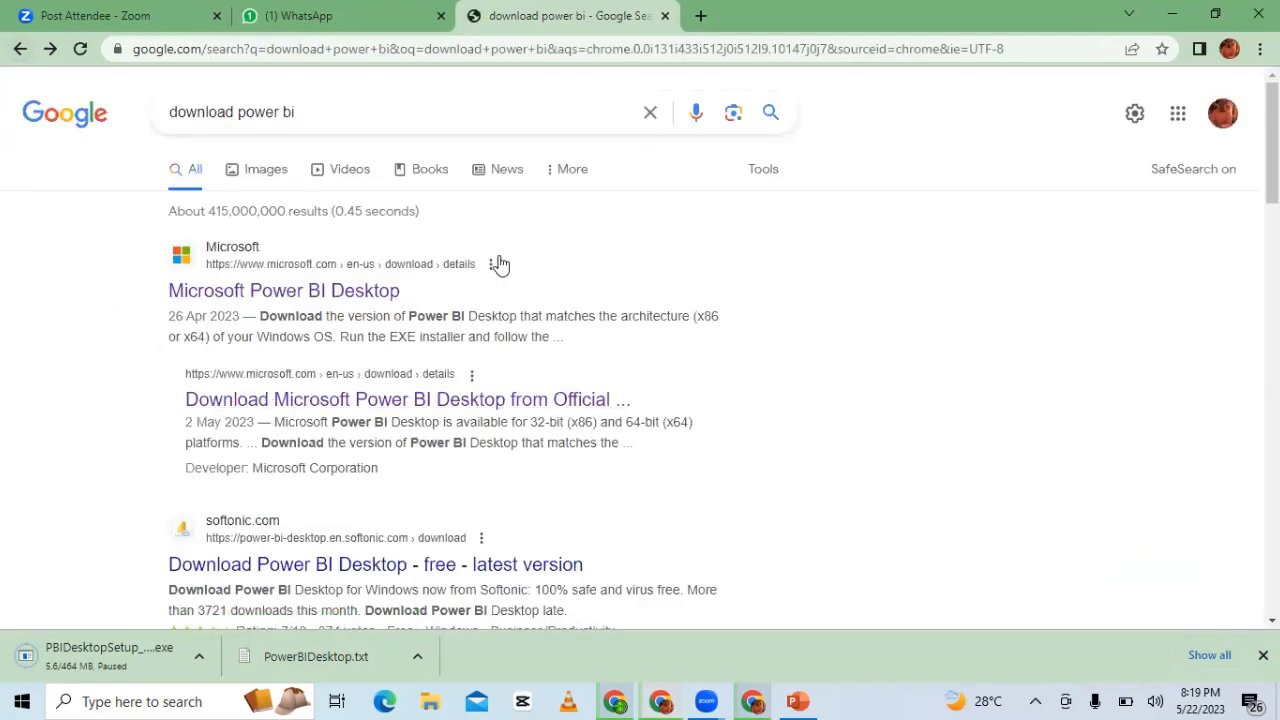
{"action": "left_click", "coordinate": [342, 290]}
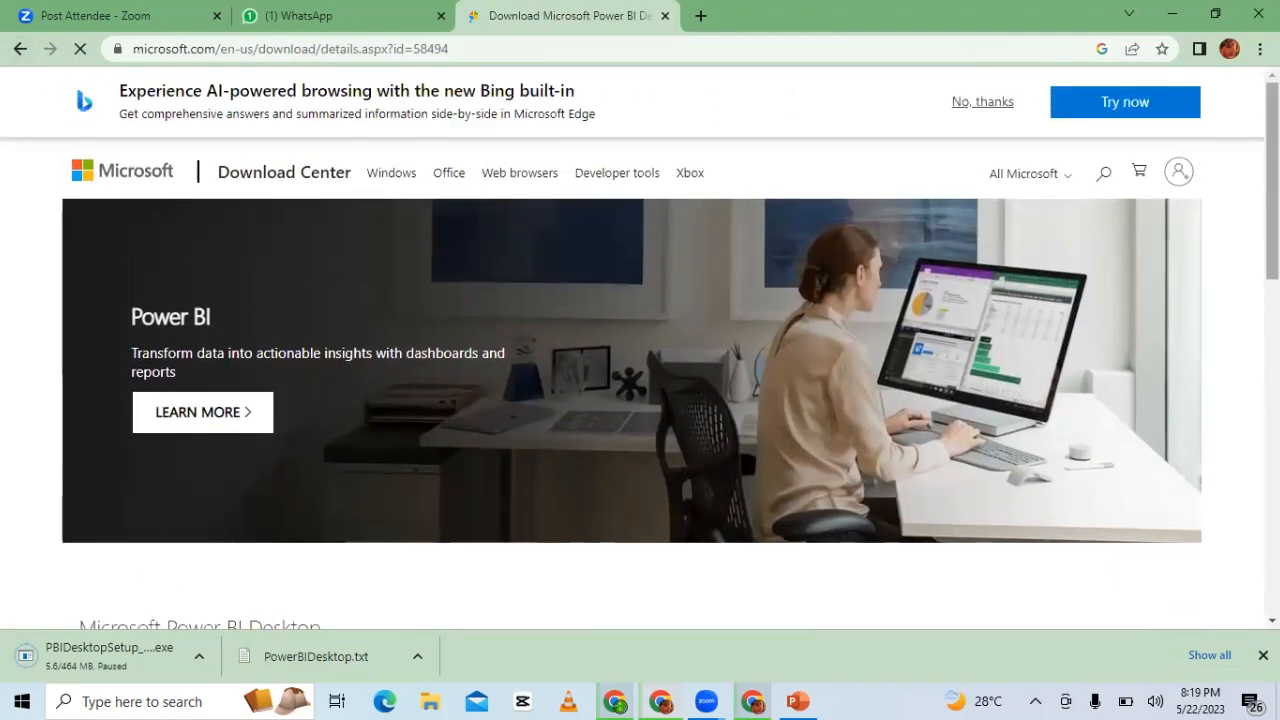
{"action": "scroll", "coordinate": [752, 434], "scroll_direction": "down", "scroll_amount": 5}
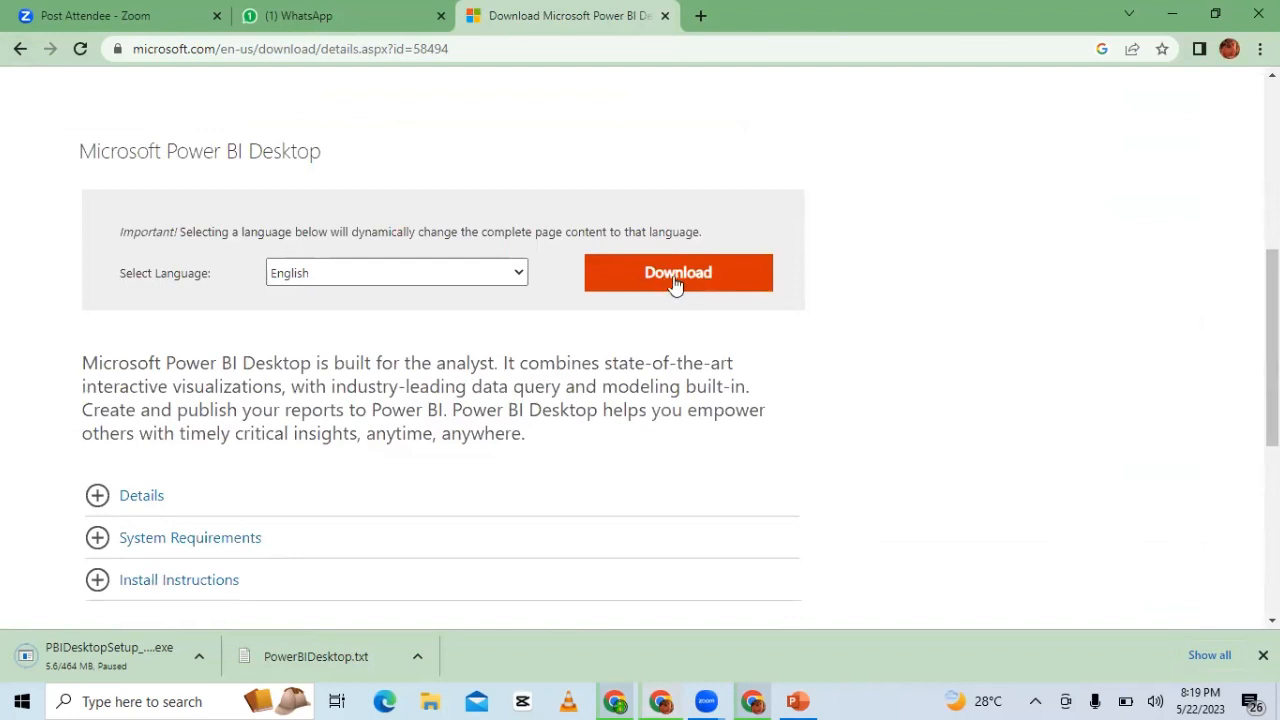
{"action": "left_click", "coordinate": [677, 282]}
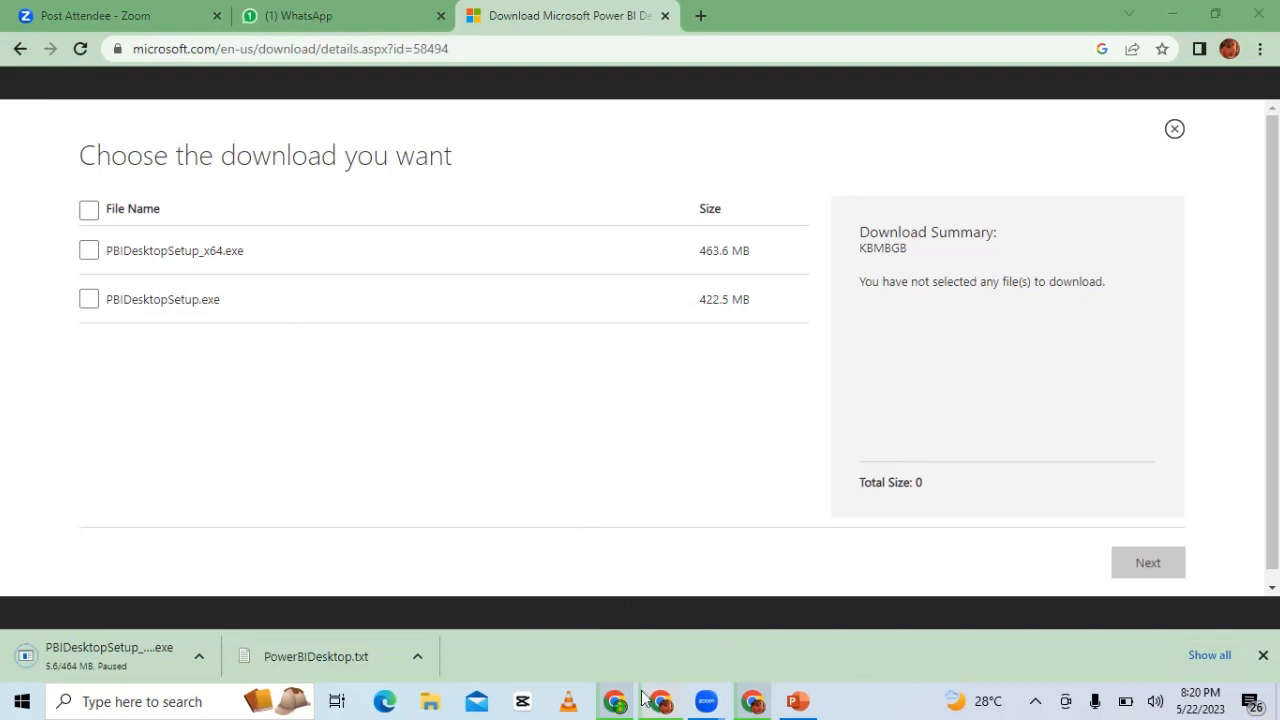
- Minimize the open browser and presentation windows to reach the desktop
{"action": "mouse_move", "coordinate": [668, 698]}
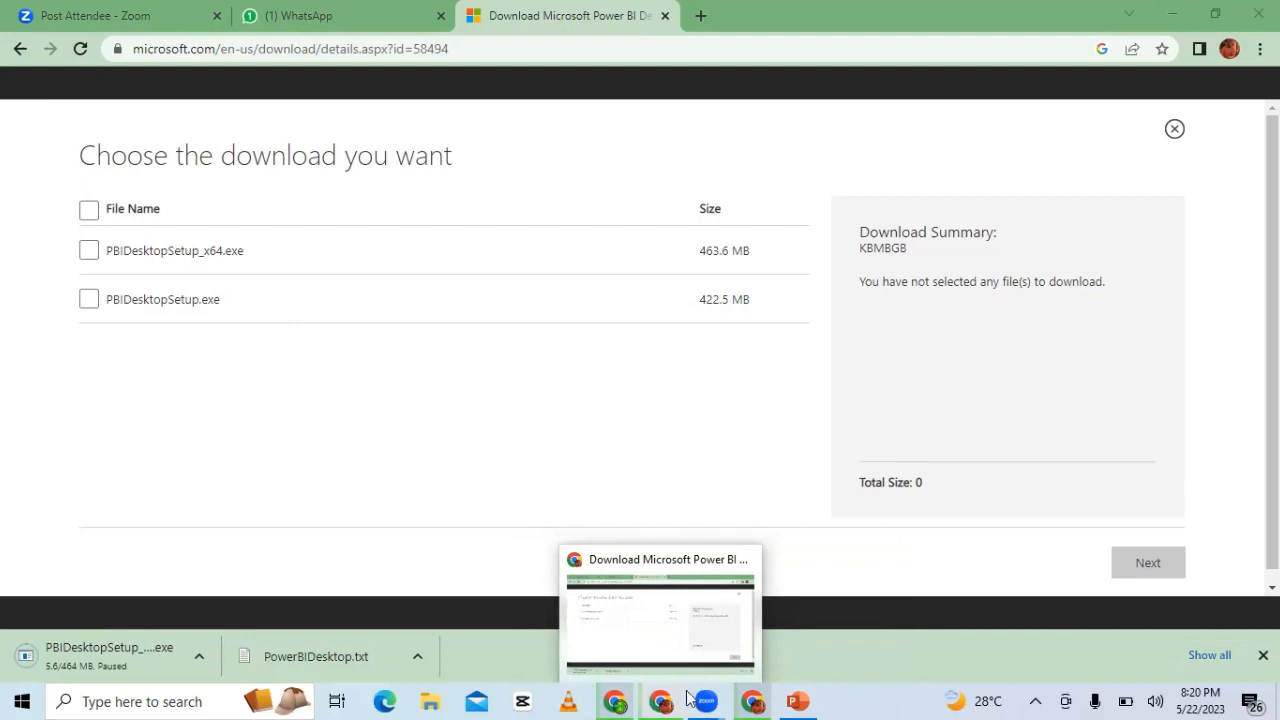
{"action": "mouse_move", "coordinate": [761, 690]}
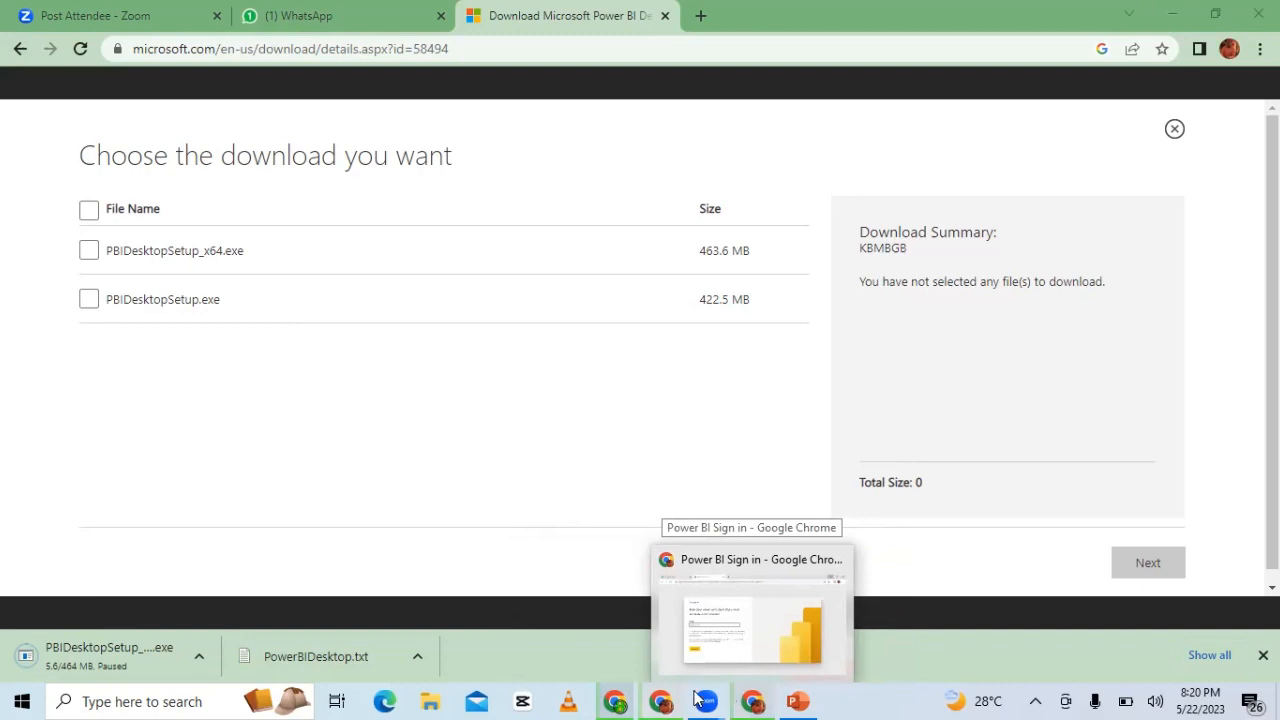
{"action": "left_click", "coordinate": [1174, 24]}
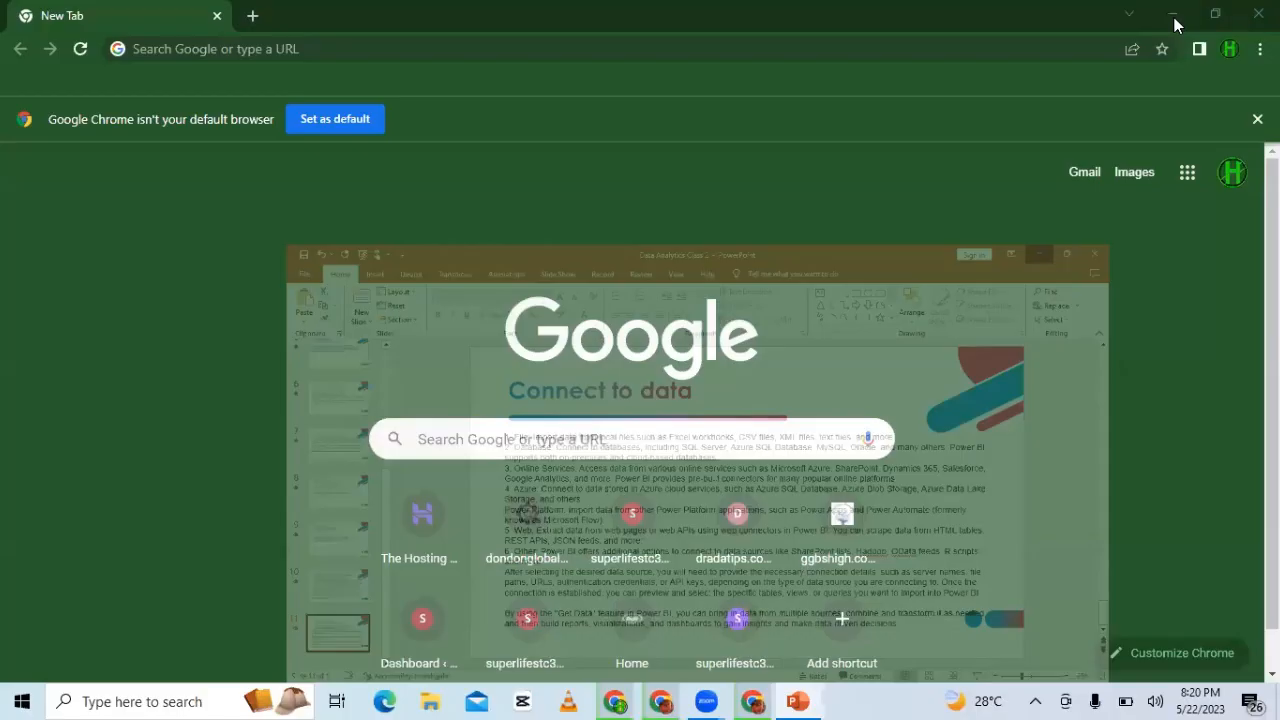
{"action": "left_click", "coordinate": [1174, 24]}
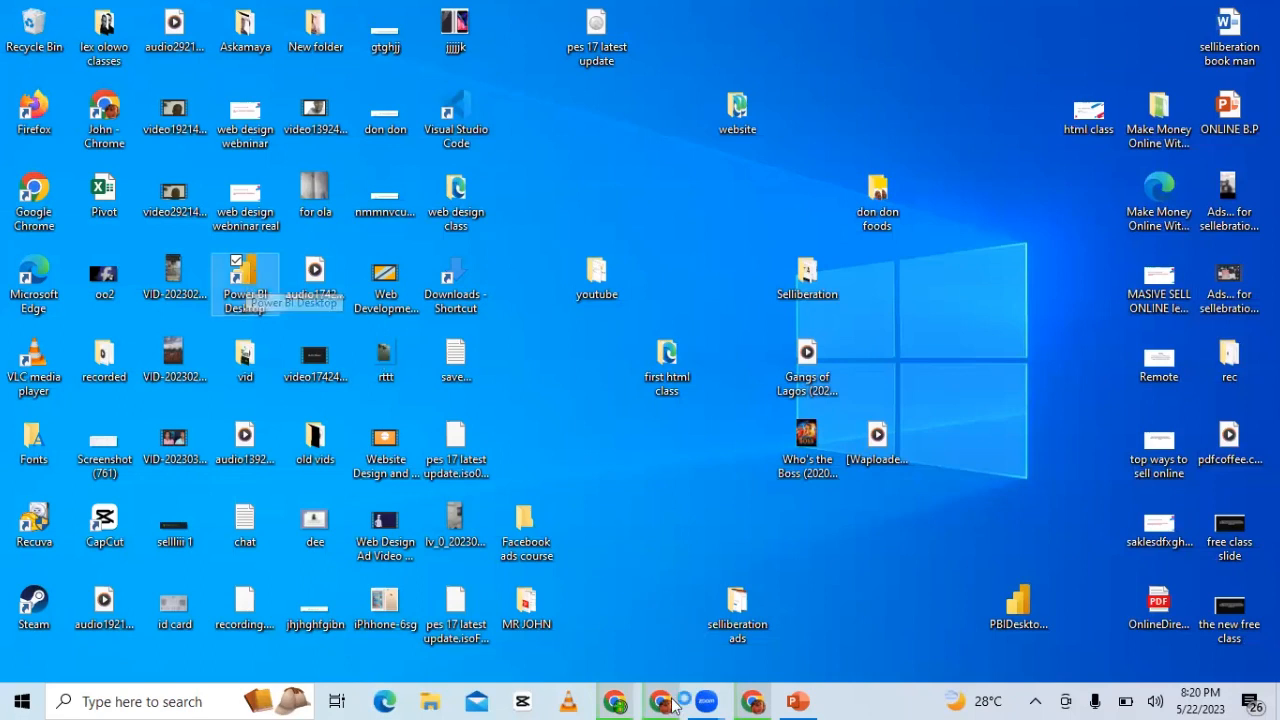
- Check the open windows, view the Power BI installer download page in the browser, and return to the desktop
{"action": "mouse_move", "coordinate": [668, 703]}
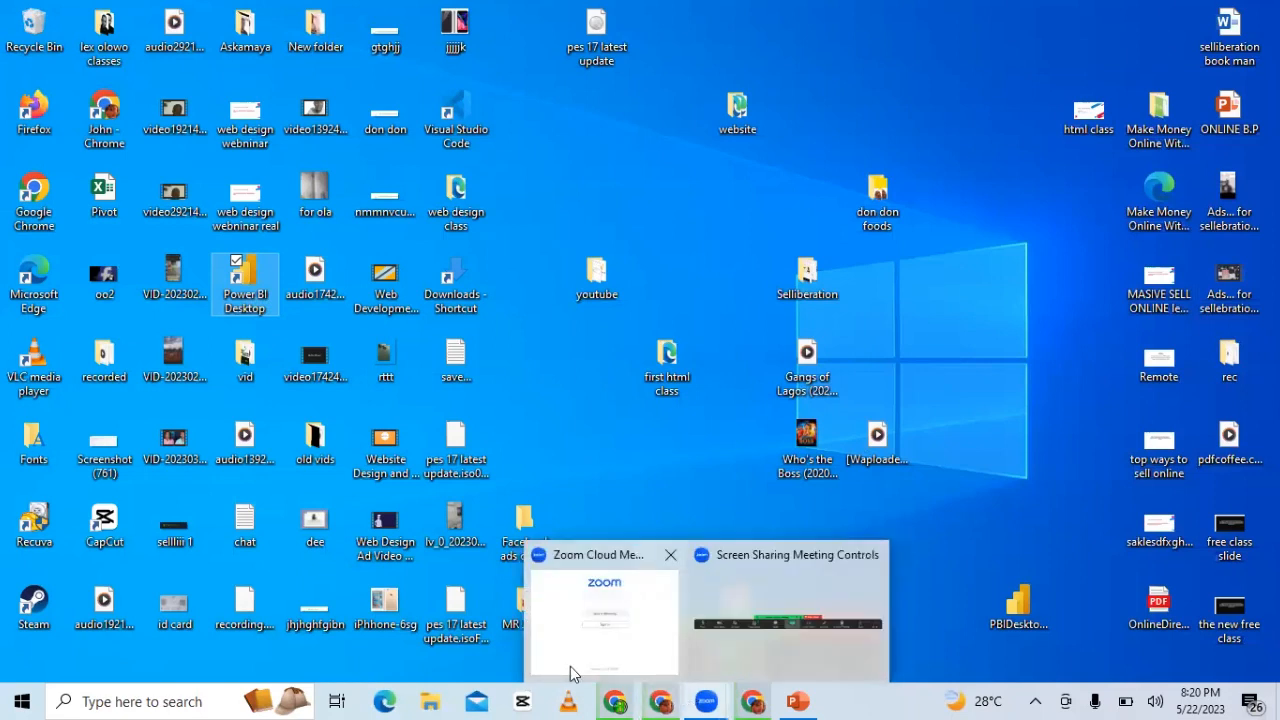
{"action": "mouse_move", "coordinate": [619, 699]}
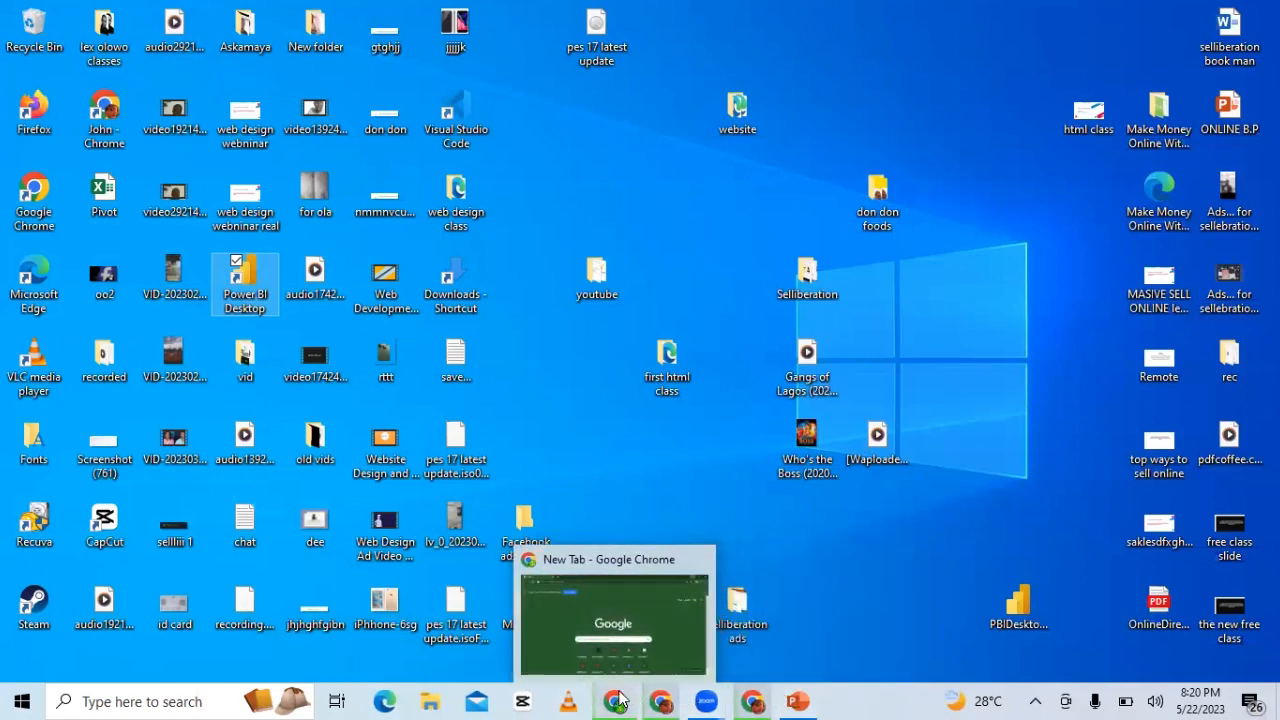
{"action": "left_click", "coordinate": [709, 699]}
{"action": "left_click", "coordinate": [714, 650]}
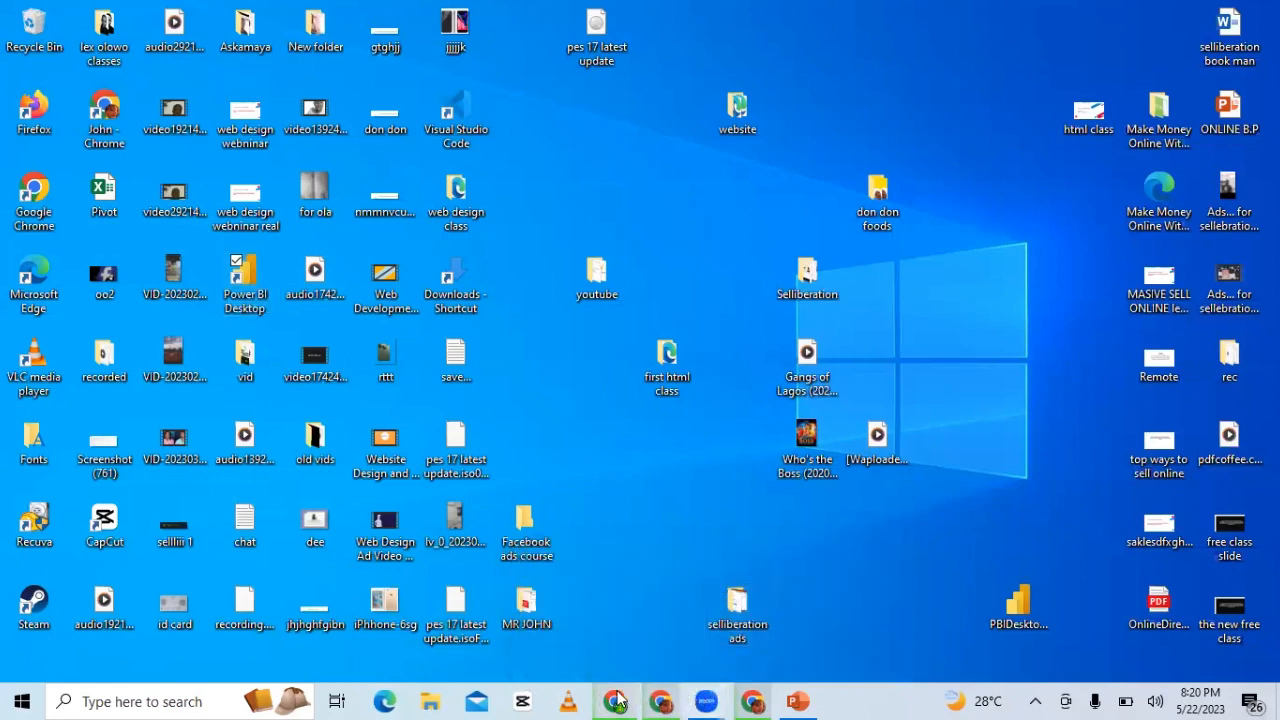
{"action": "left_click", "coordinate": [652, 699]}
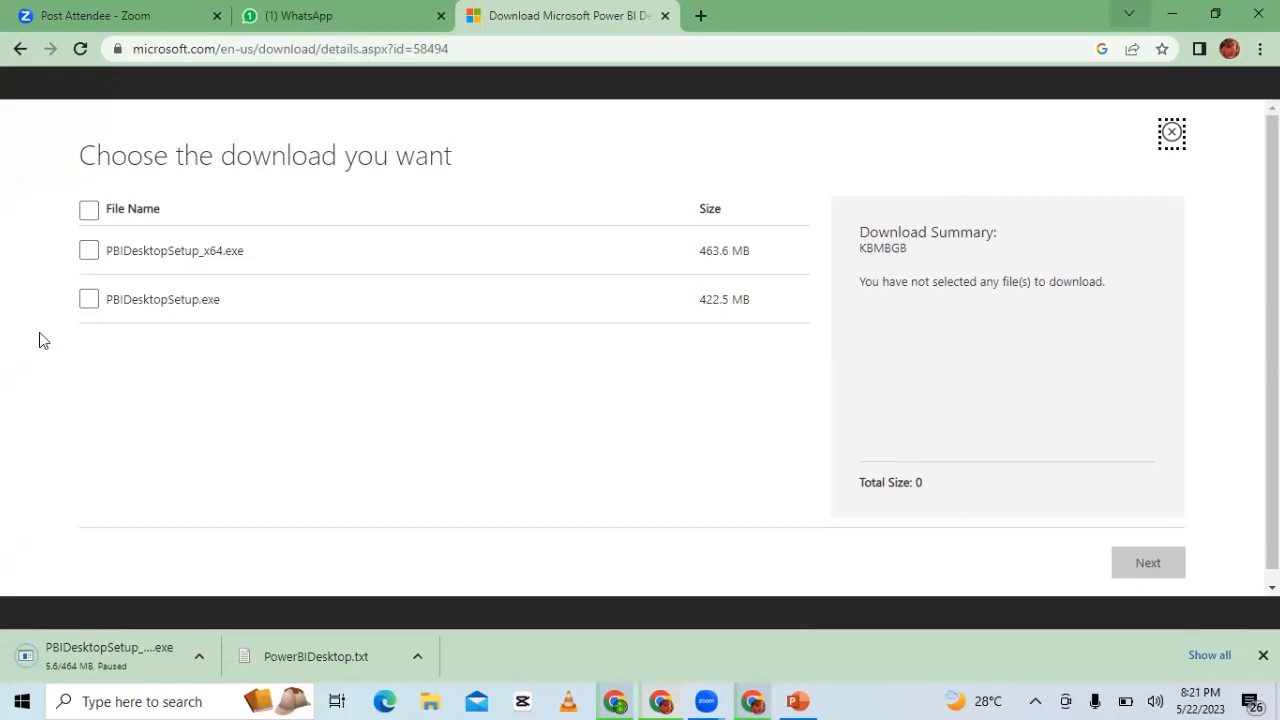
{"action": "key", "text": "super+d"}
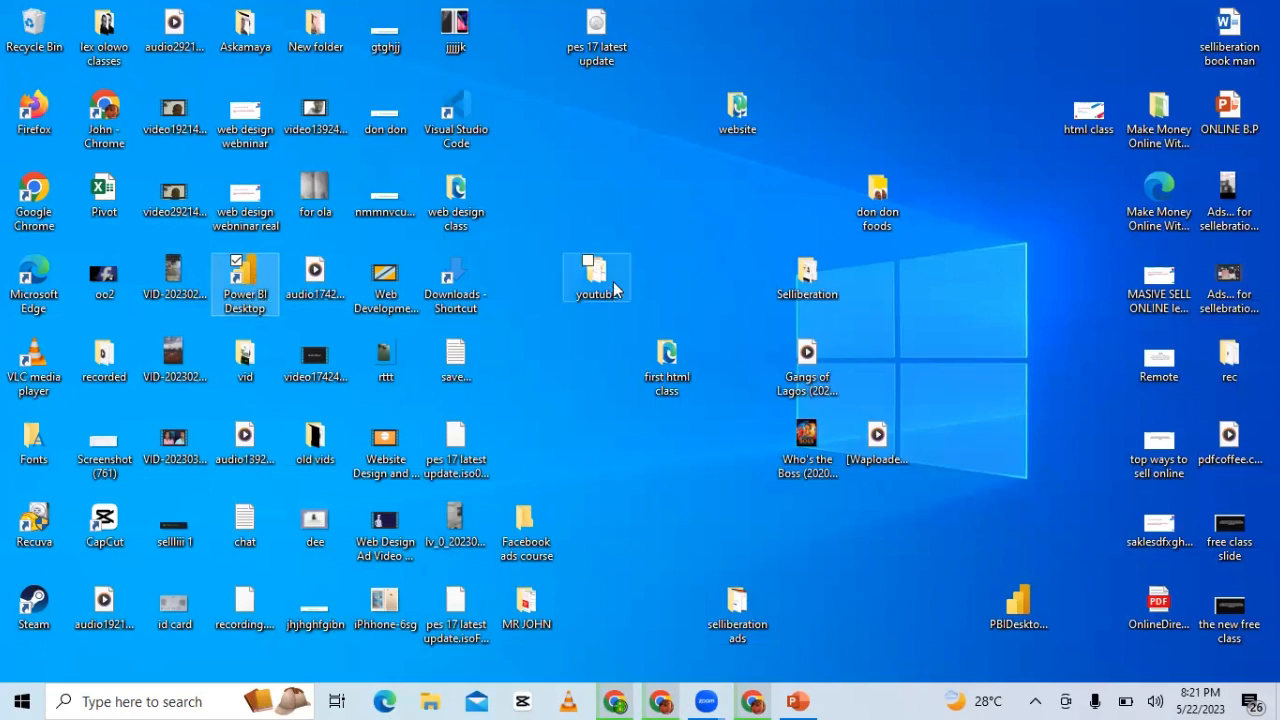
{"action": "right_click", "coordinate": [622, 178]}
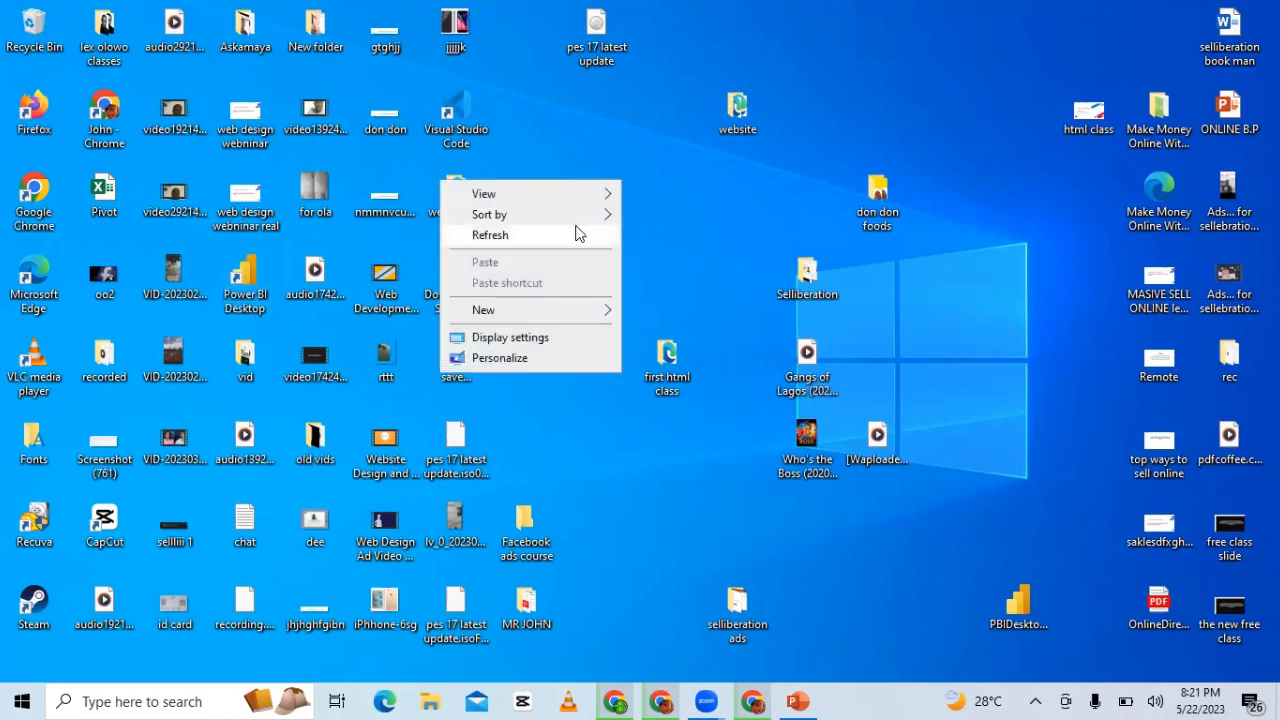
{"action": "left_click", "coordinate": [577, 234]}
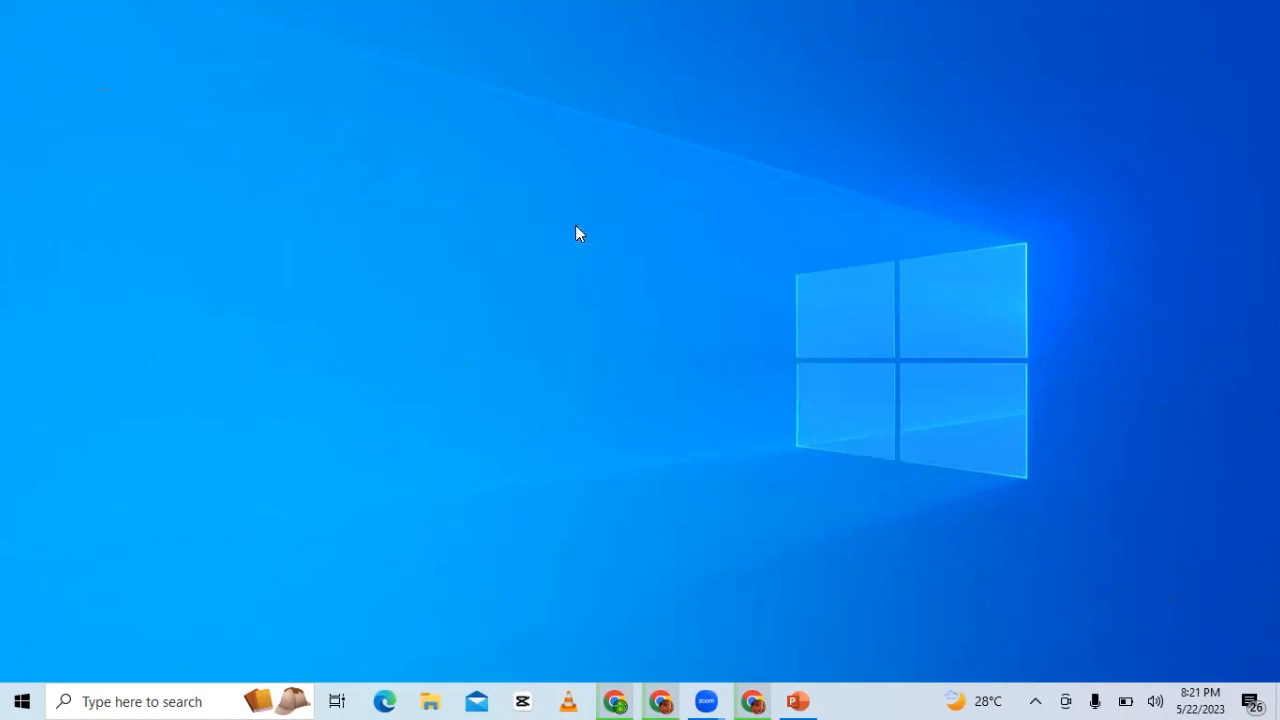
{"action": "right_click", "coordinate": [607, 397]}
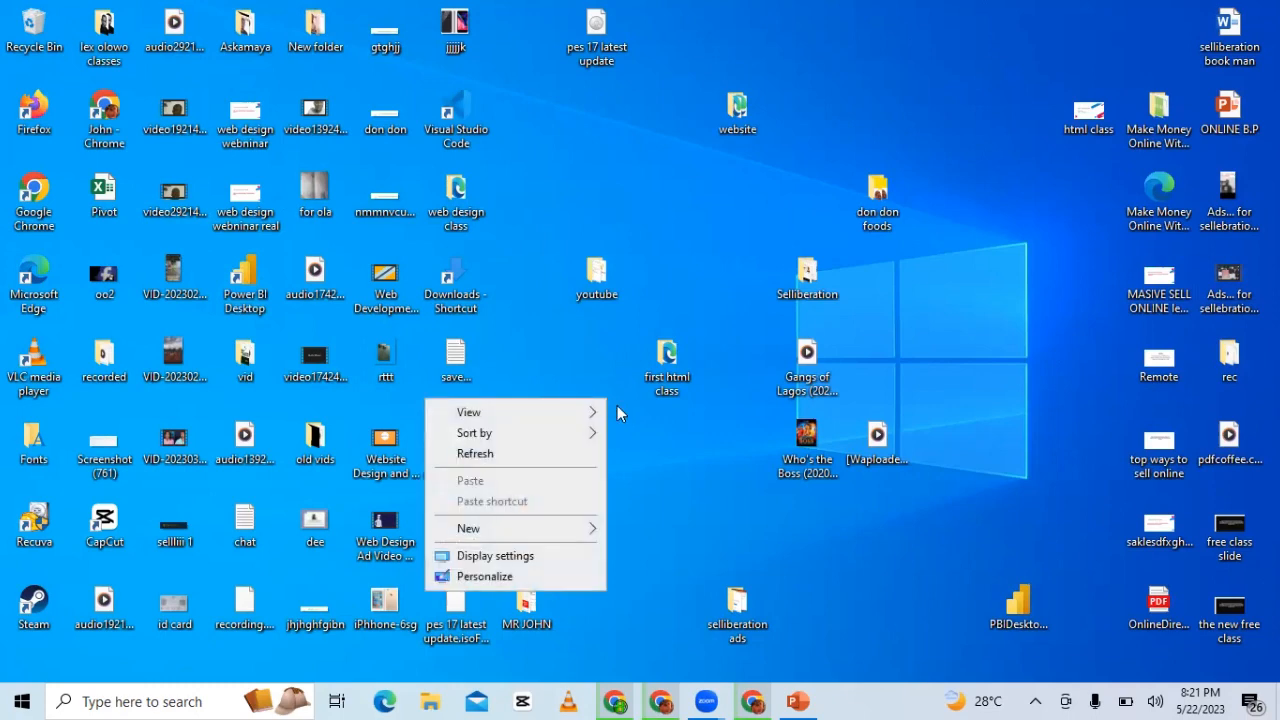
{"action": "left_click", "coordinate": [536, 453]}
{"action": "right_click", "coordinate": [536, 452]}
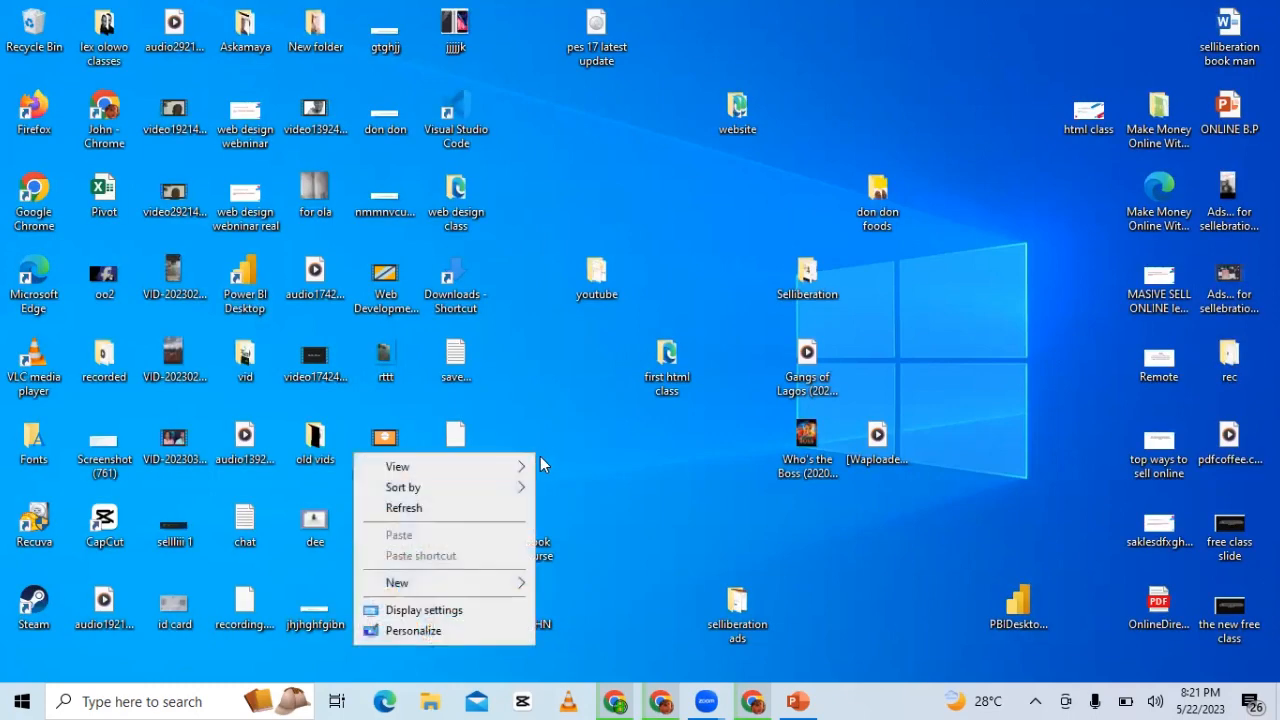
{"action": "left_click", "coordinate": [474, 510]}
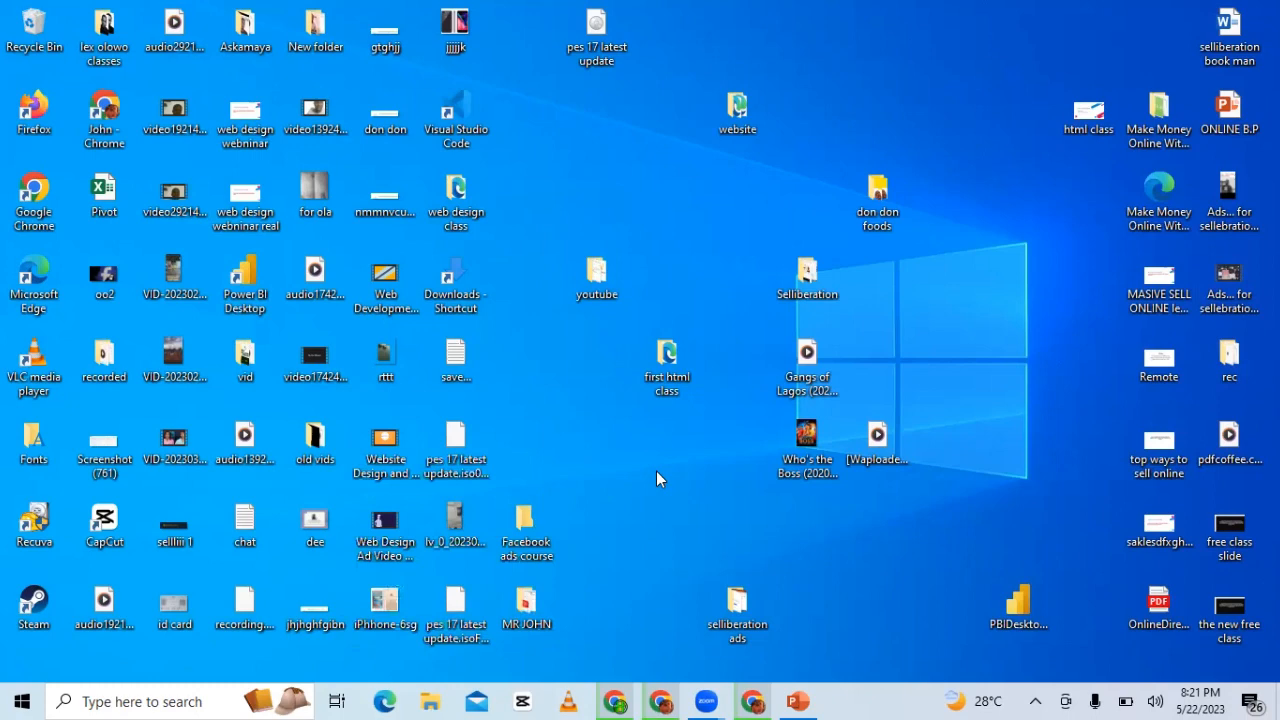
{"action": "right_click", "coordinate": [656, 471]}
{"action": "left_click", "coordinate": [566, 526]}
{"action": "right_click", "coordinate": [624, 480]}
{"action": "left_click", "coordinate": [558, 536]}
{"action": "right_click", "coordinate": [622, 474]}
{"action": "left_click", "coordinate": [558, 538]}
{"action": "right_click", "coordinate": [695, 510]}
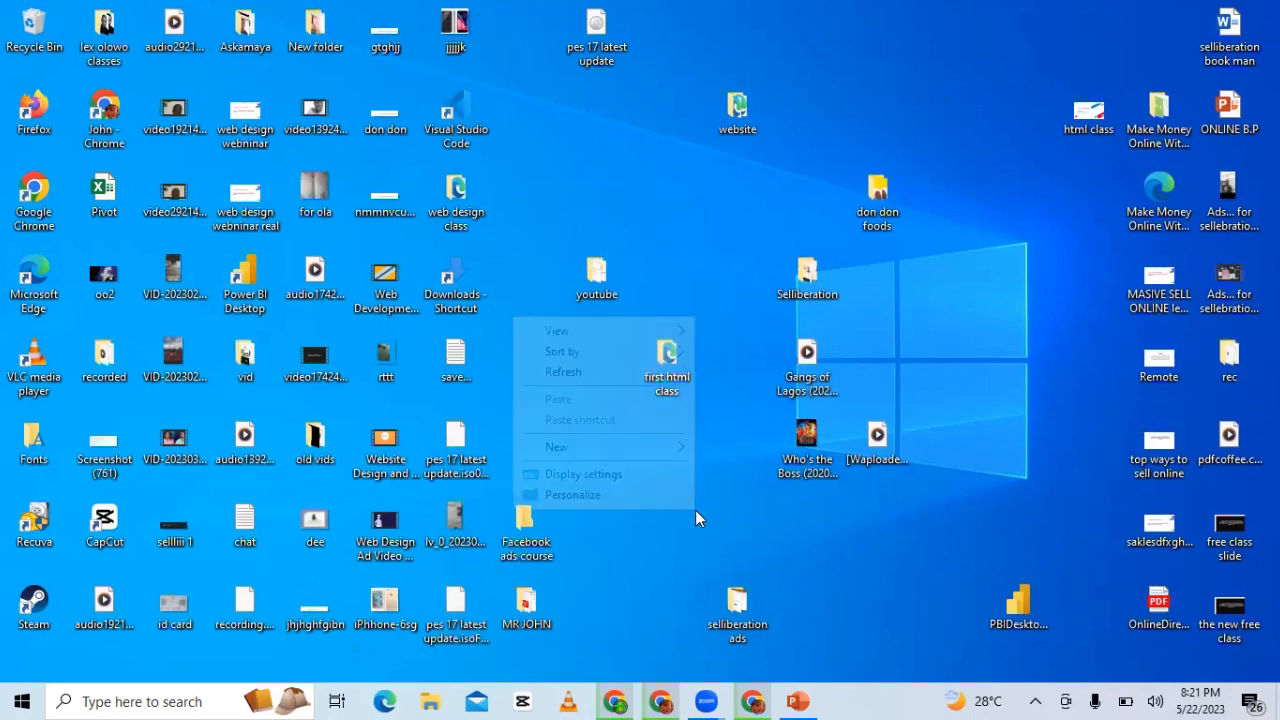
{"action": "left_click", "coordinate": [610, 371]}
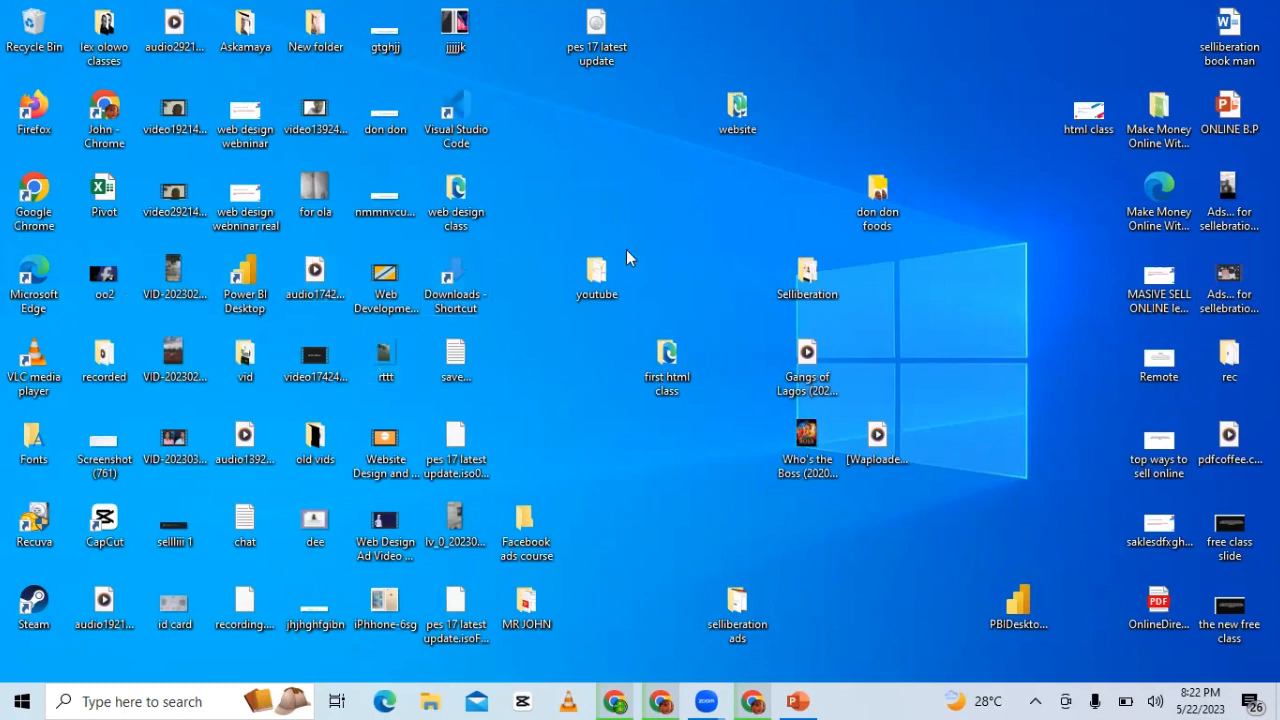
{"action": "right_click", "coordinate": [570, 405]}
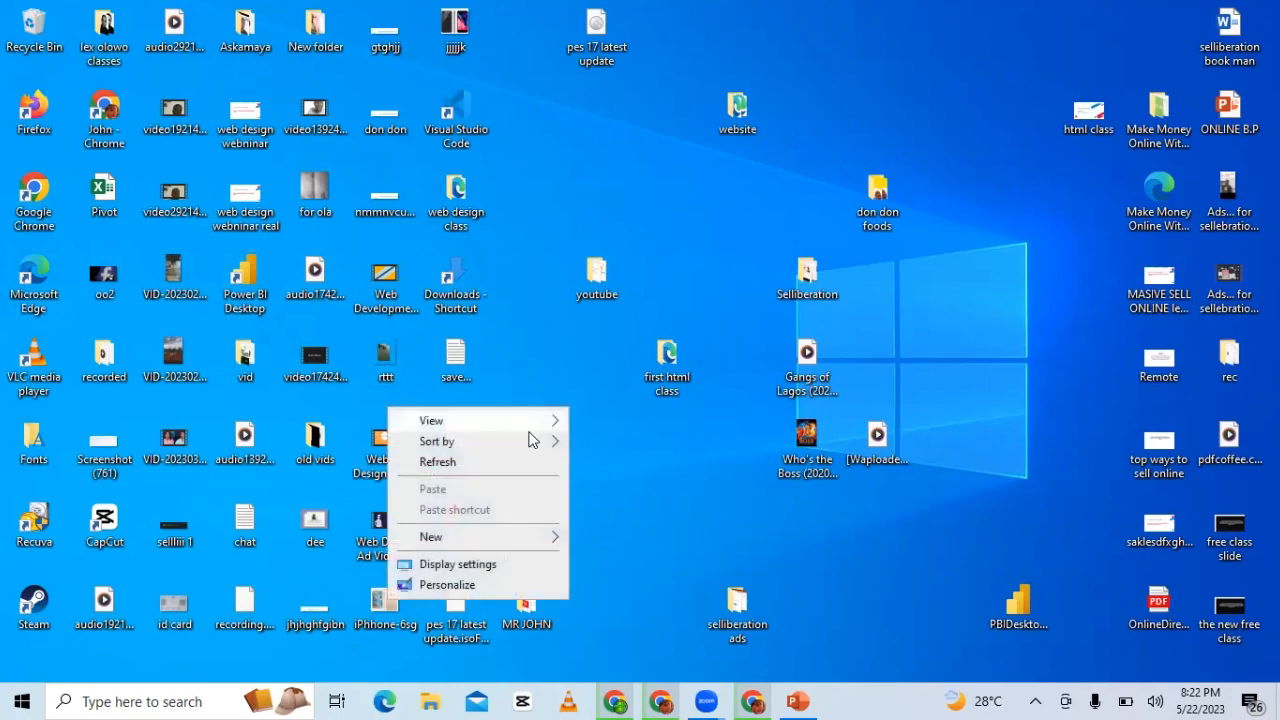
{"action": "left_click", "coordinate": [514, 461]}
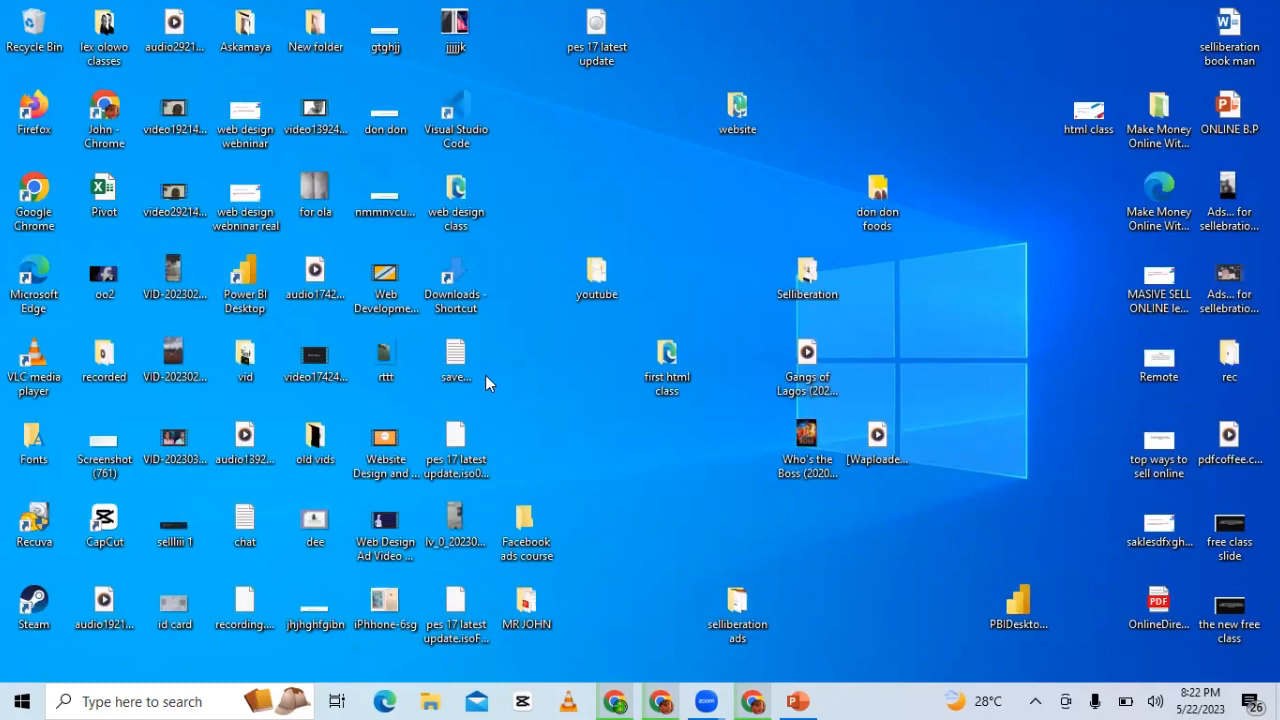
- Try to start Power BI Desktop from its desktop shortcut
{"action": "left_click", "coordinate": [253, 309]}
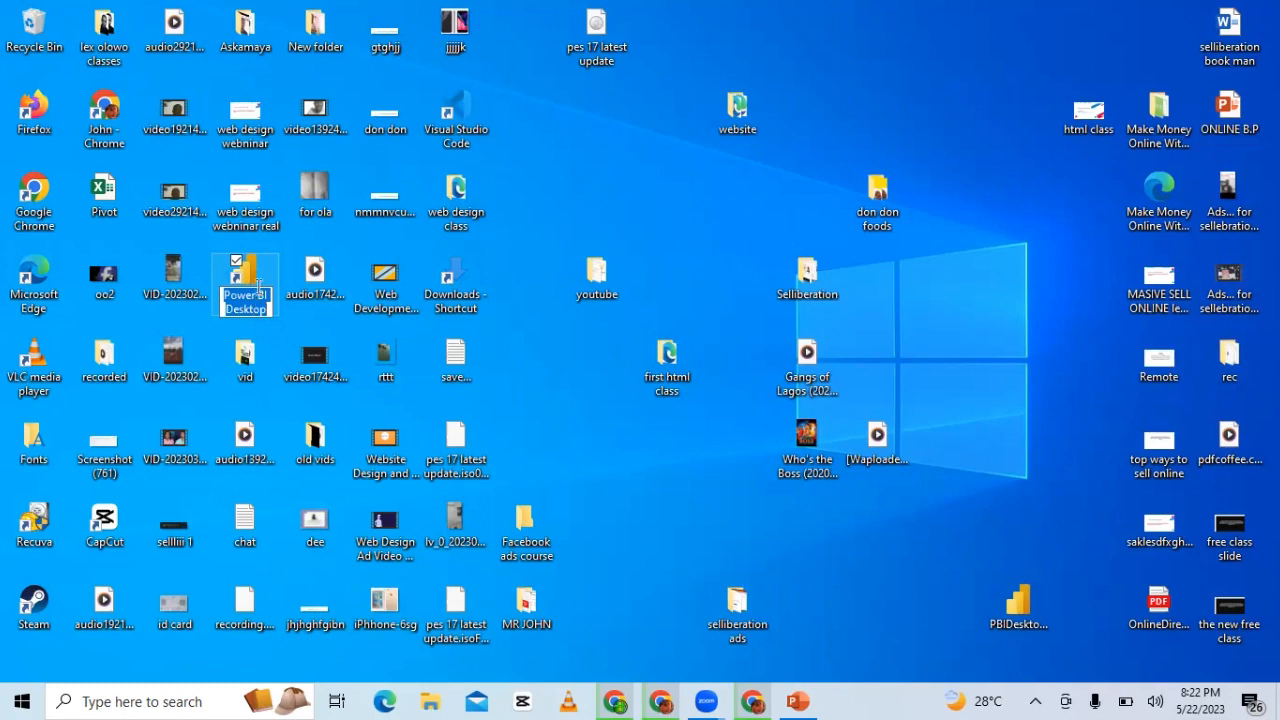
{"action": "left_click", "coordinate": [258, 292]}
{"action": "left_click", "coordinate": [254, 277]}
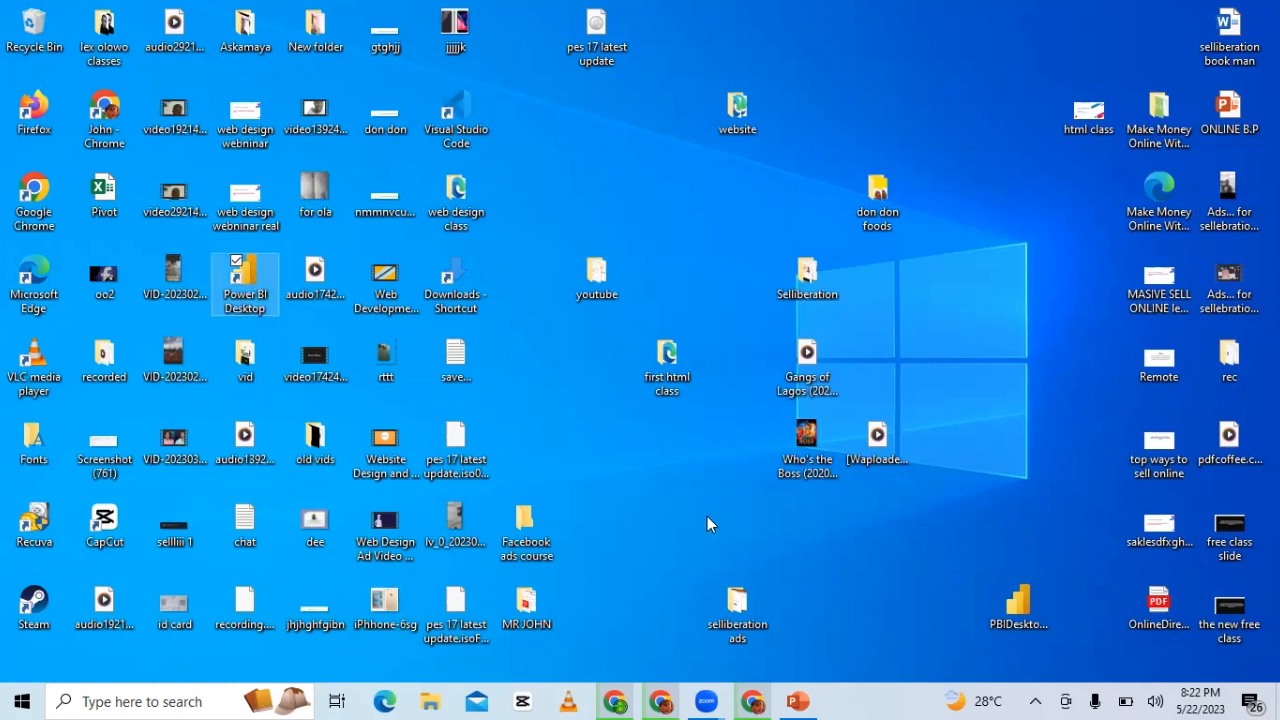
{"action": "right_click", "coordinate": [733, 525]}
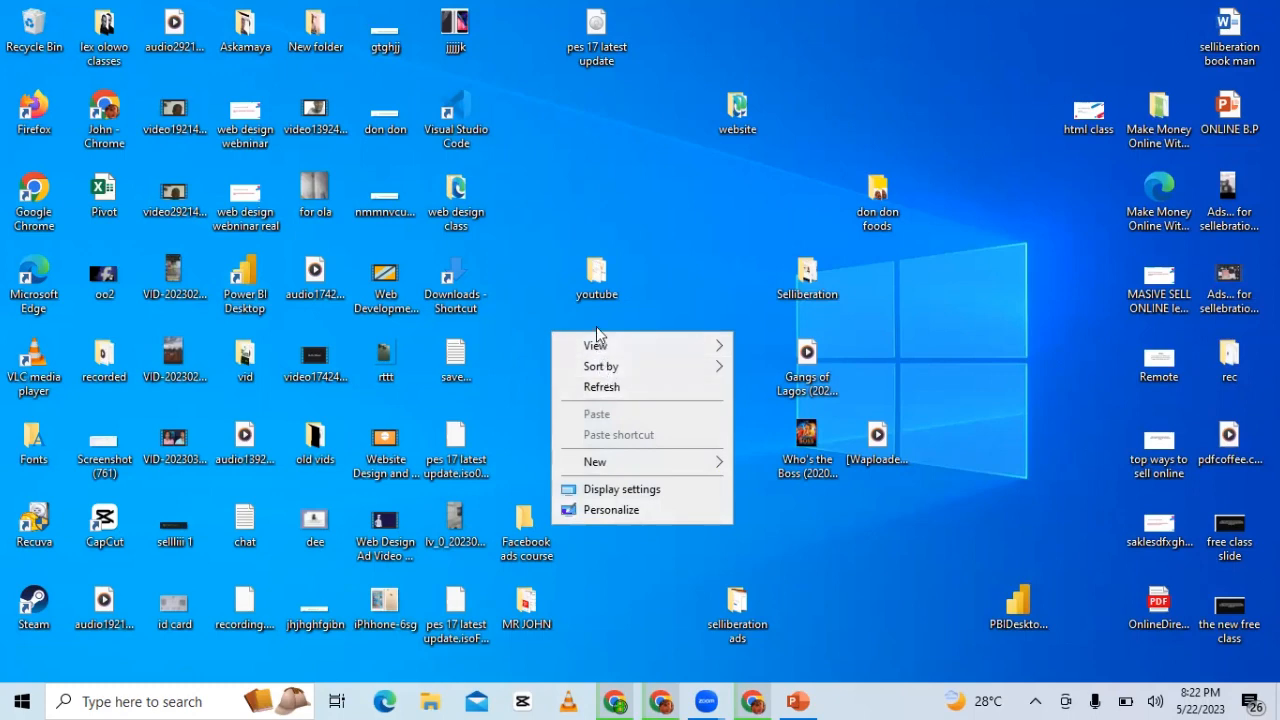
{"action": "left_click", "coordinate": [601, 387]}
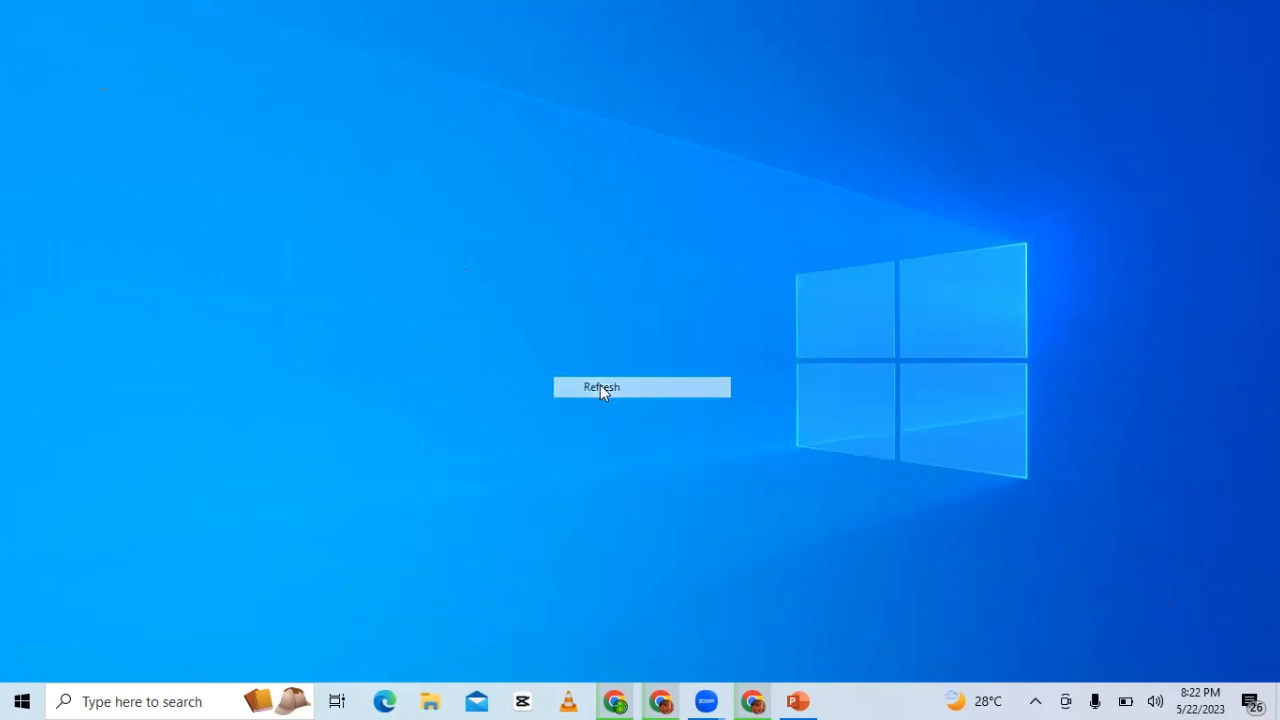
{"action": "right_click", "coordinate": [600, 386]}
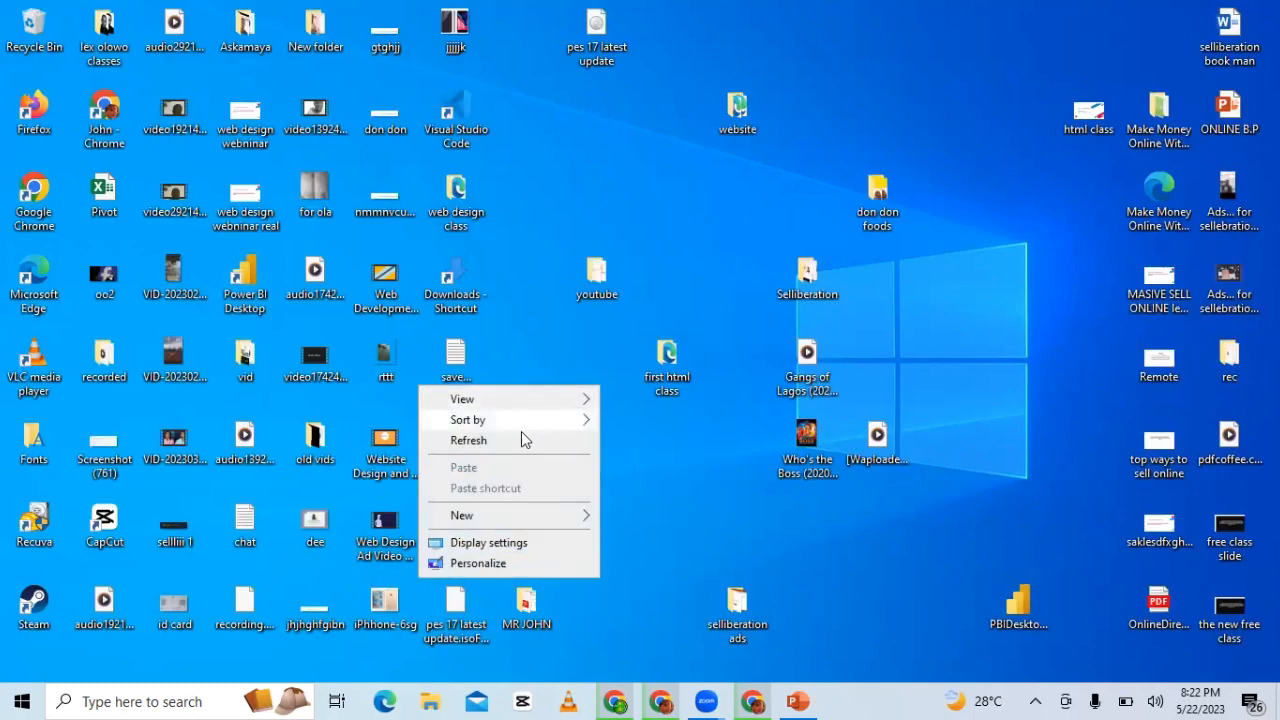
{"action": "left_click", "coordinate": [517, 441]}
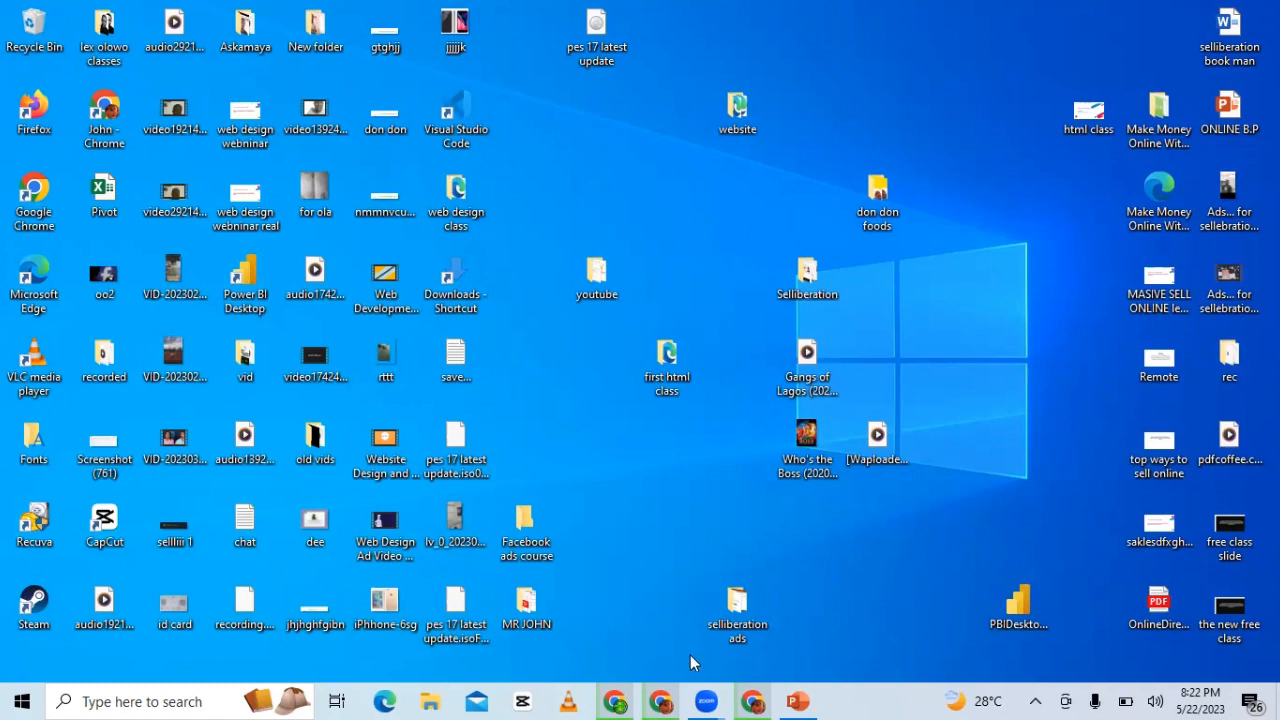
- Launch Power BI Desktop from its shortcut on the desktop
{"action": "mouse_move", "coordinate": [797, 701]}
{"action": "double_click", "coordinate": [222, 266]}
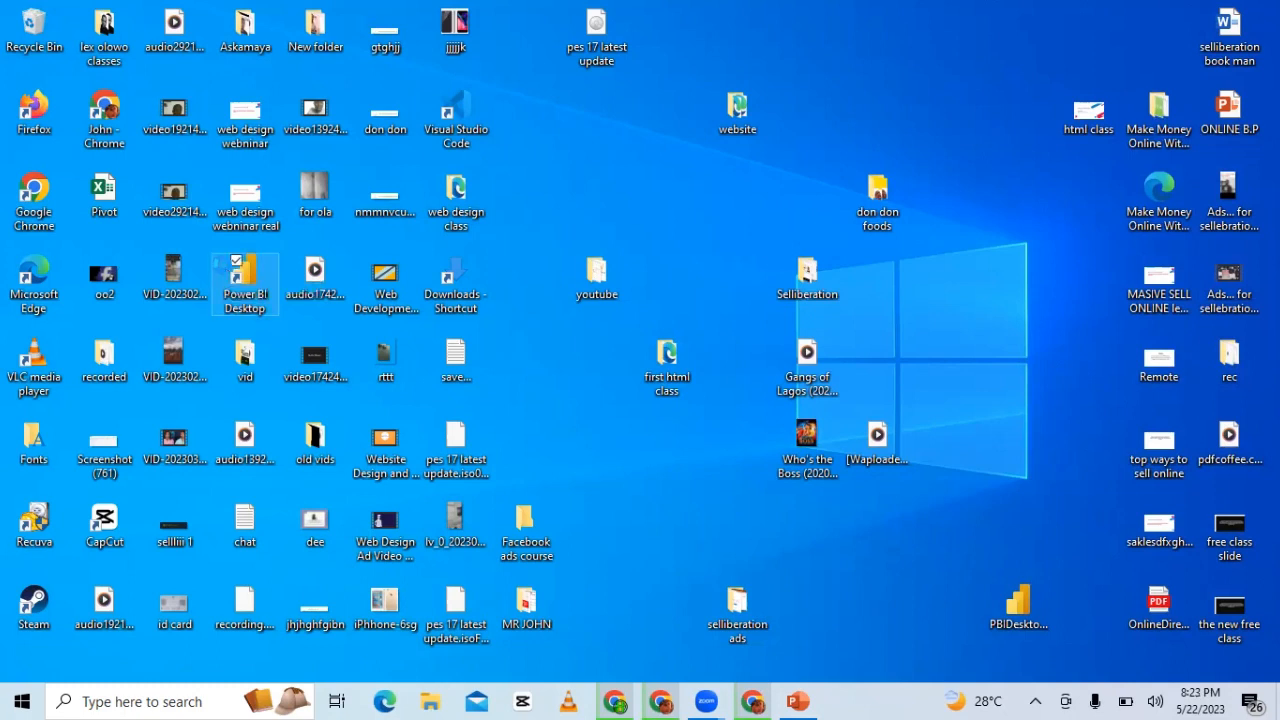
{"action": "left_click", "coordinate": [202, 699]}
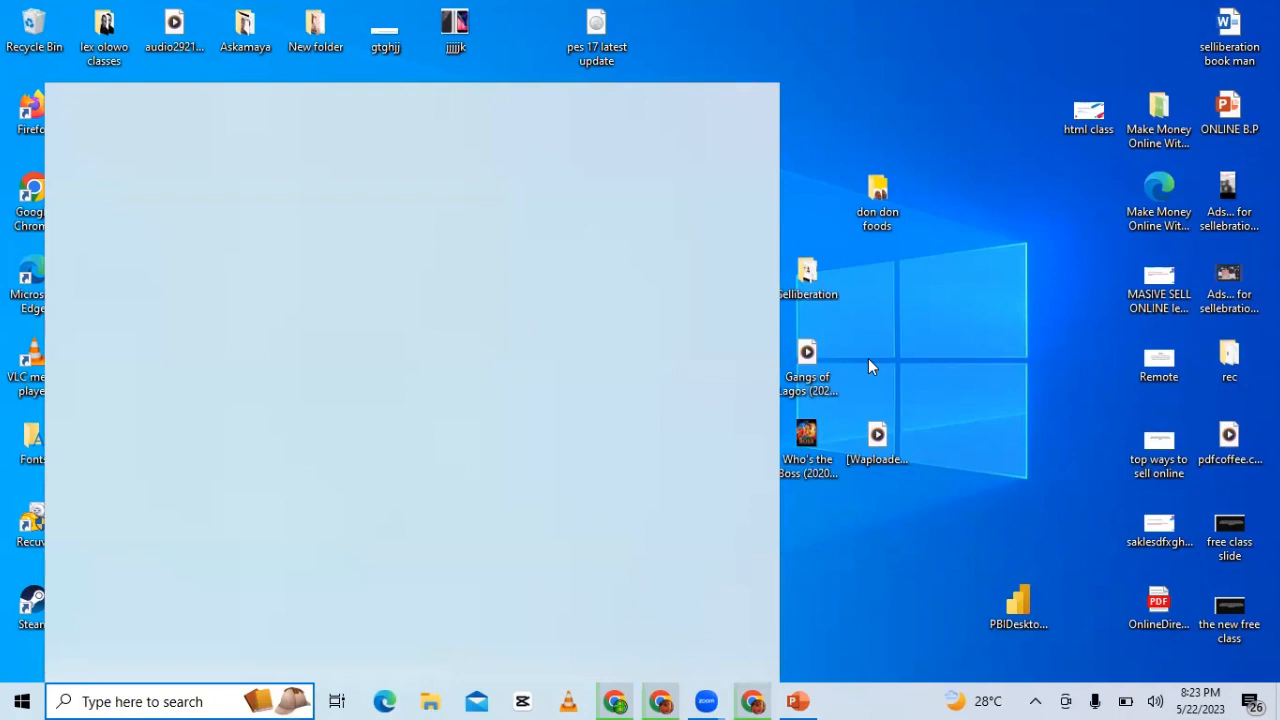
{"action": "left_click", "coordinate": [924, 443]}
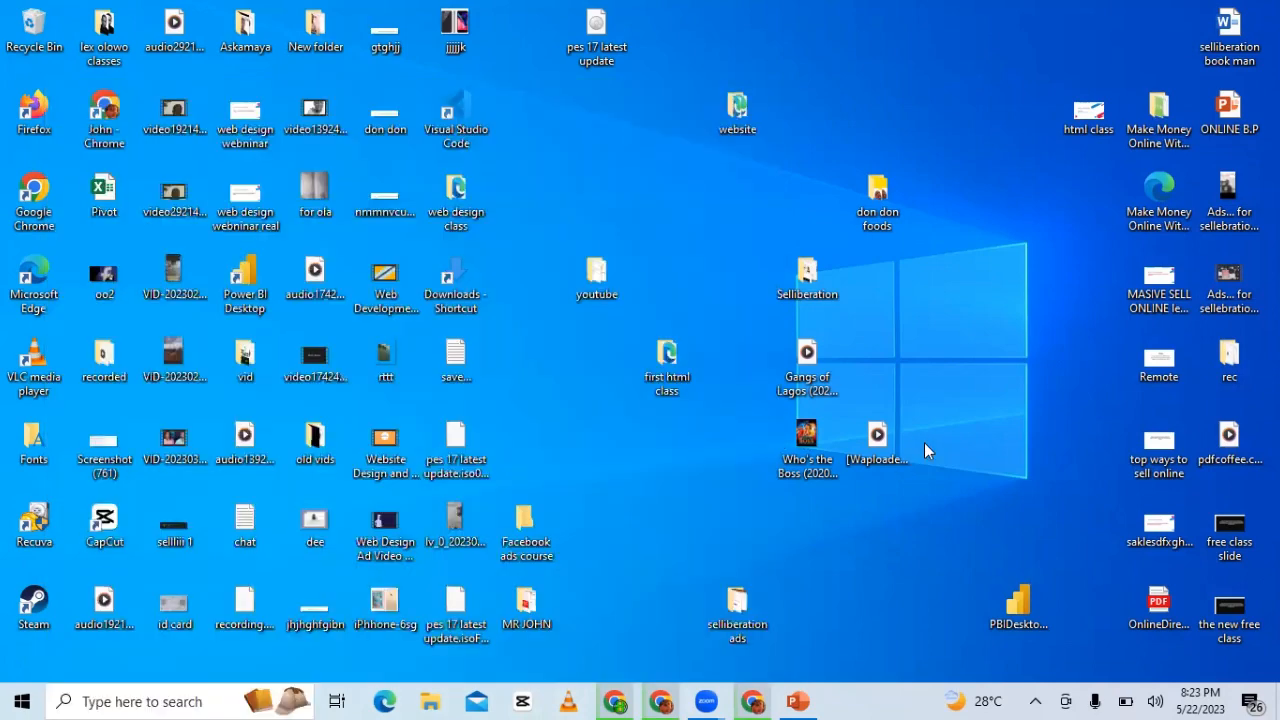
{"action": "double_click", "coordinate": [253, 272]}
- Close the surplus Power BI Desktop startup windows left by the repeated launches
{"action": "mouse_move", "coordinate": [845, 700]}
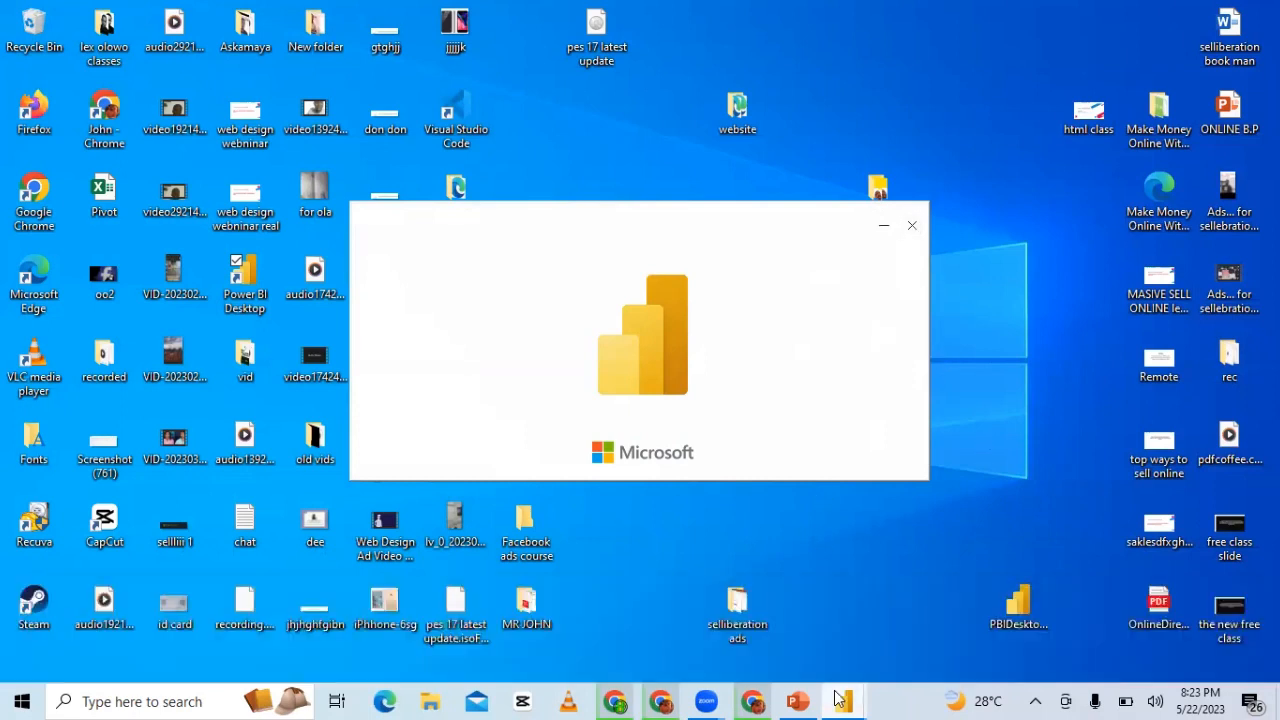
{"action": "left_click", "coordinate": [791, 588]}
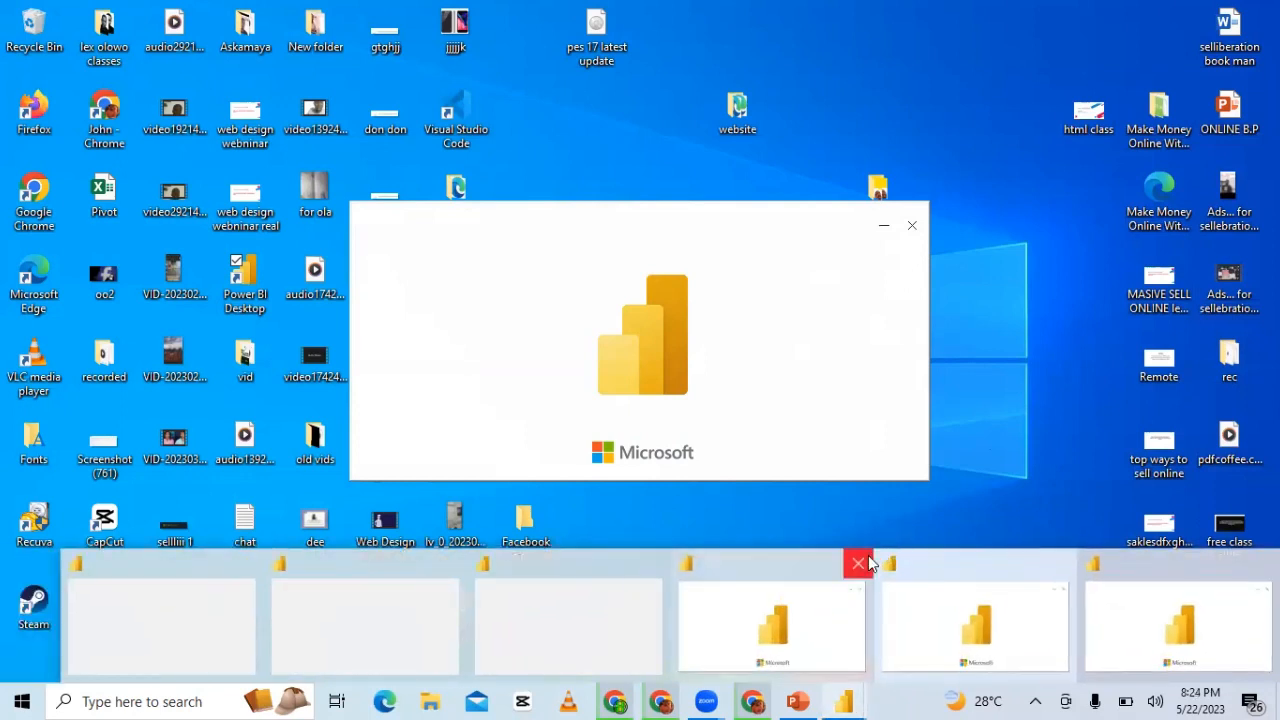
{"action": "left_click", "coordinate": [868, 563]}
{"action": "left_click", "coordinate": [1031, 568]}
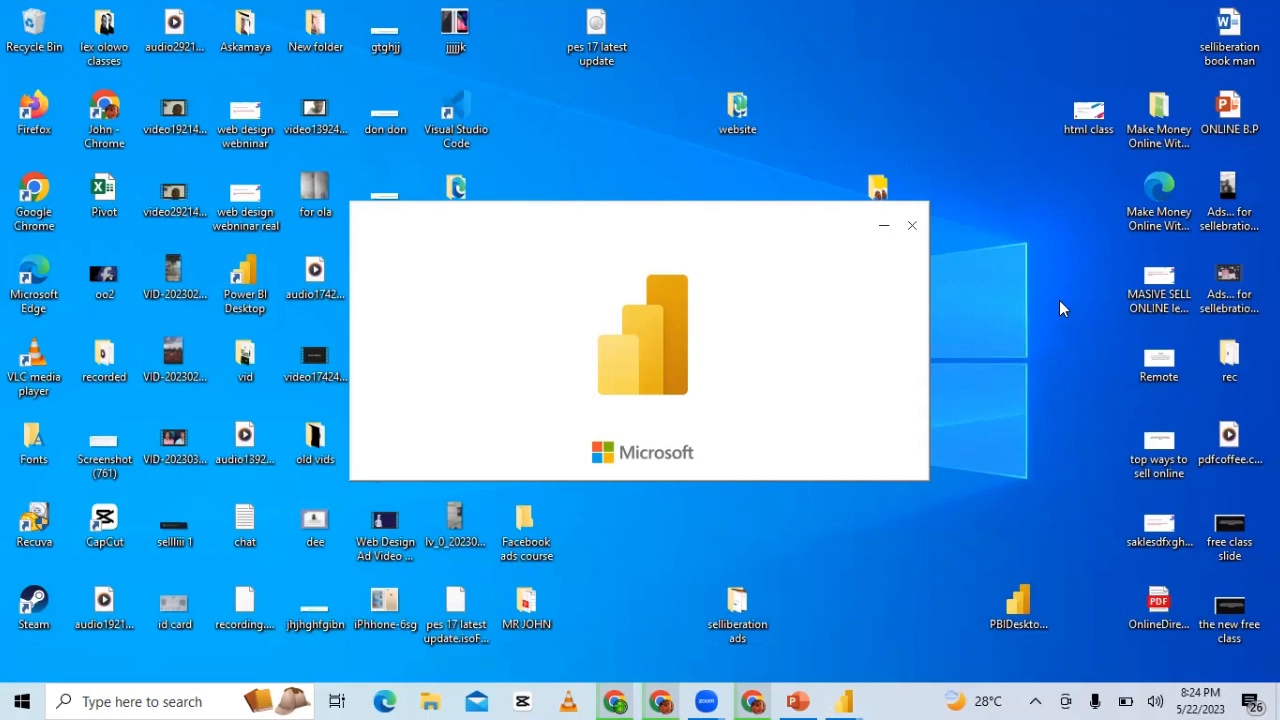
{"action": "right_click", "coordinate": [1041, 387]}
{"action": "left_click", "coordinate": [943, 436]}
{"action": "right_click", "coordinate": [1035, 490]}
{"action": "left_click", "coordinate": [926, 360]}
{"action": "right_click", "coordinate": [993, 375]}
{"action": "left_click", "coordinate": [917, 429]}
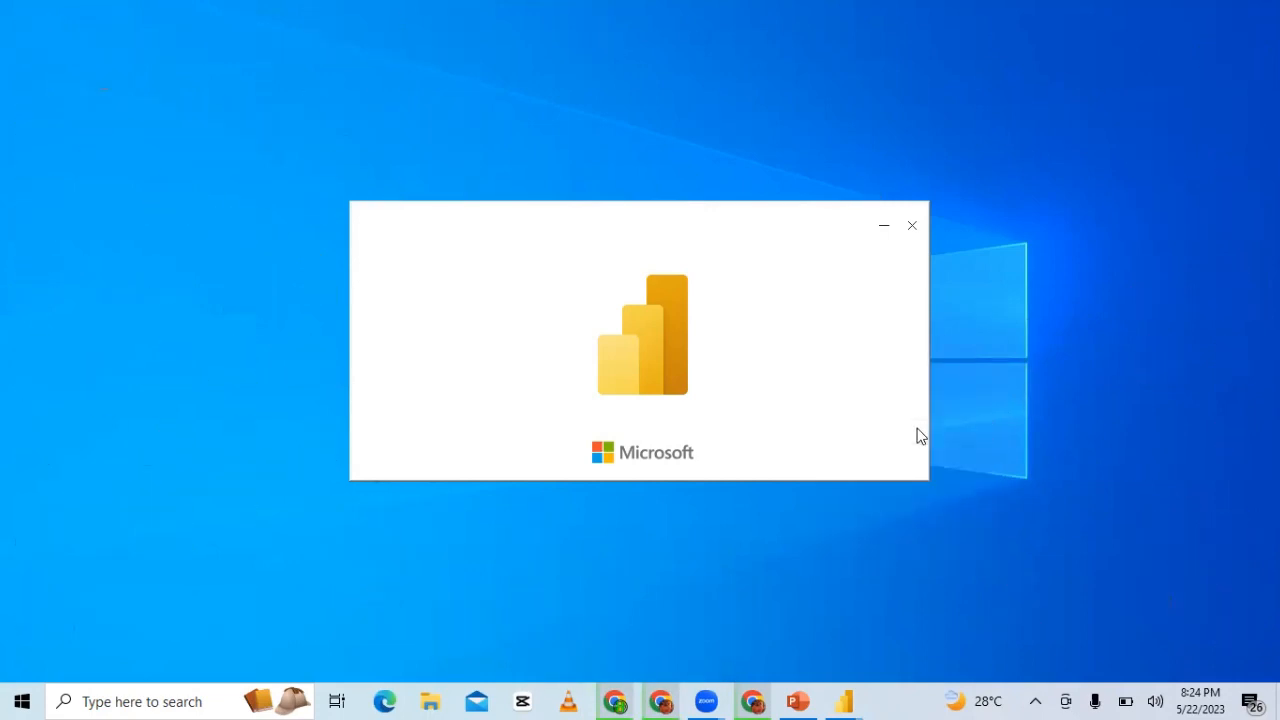
{"action": "right_click", "coordinate": [975, 418]}
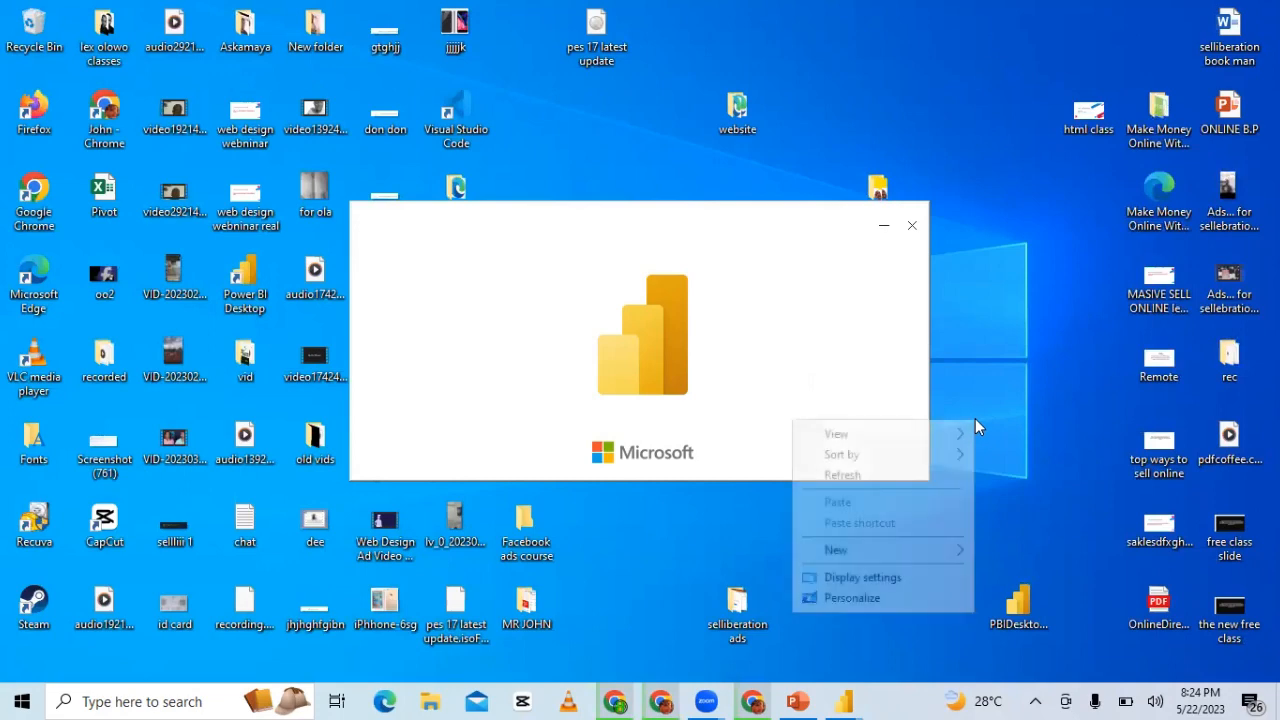
{"action": "left_click", "coordinate": [855, 477]}
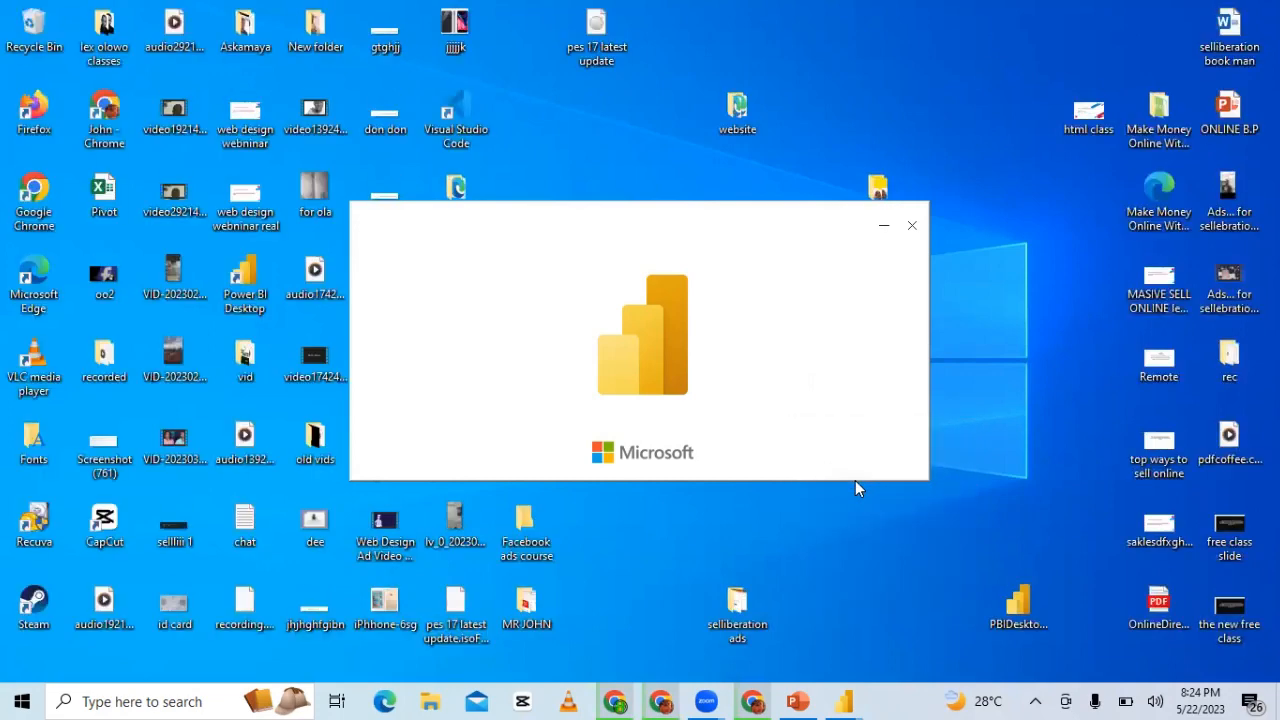
{"action": "right_click", "coordinate": [1037, 471]}
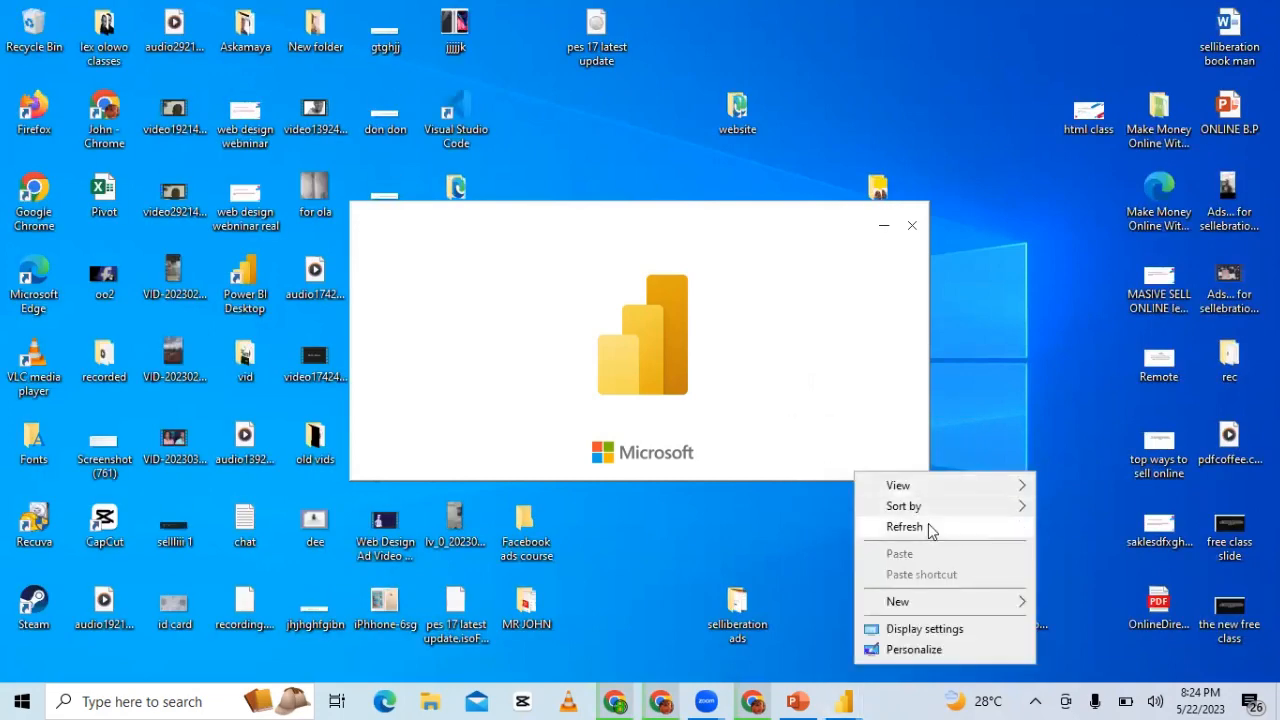
{"action": "left_click", "coordinate": [929, 528]}
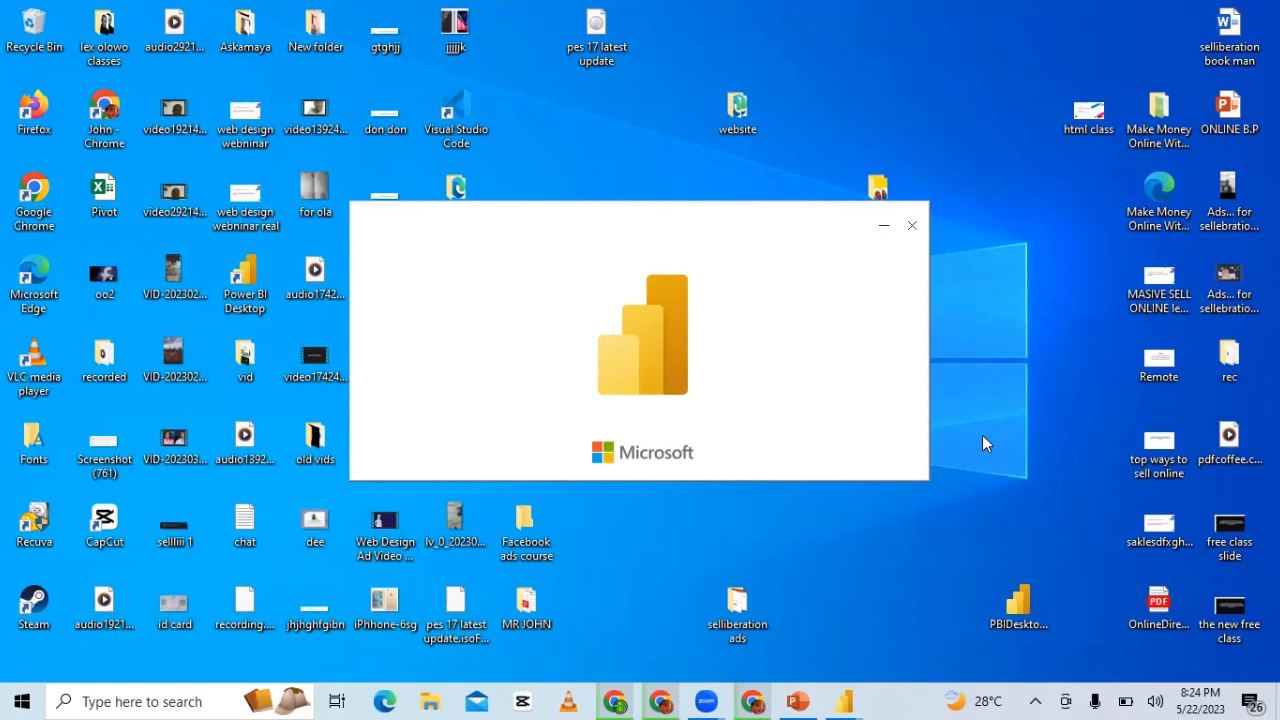
{"action": "right_click", "coordinate": [982, 435]}
{"action": "left_click", "coordinate": [900, 488]}
{"action": "right_click", "coordinate": [900, 490]}
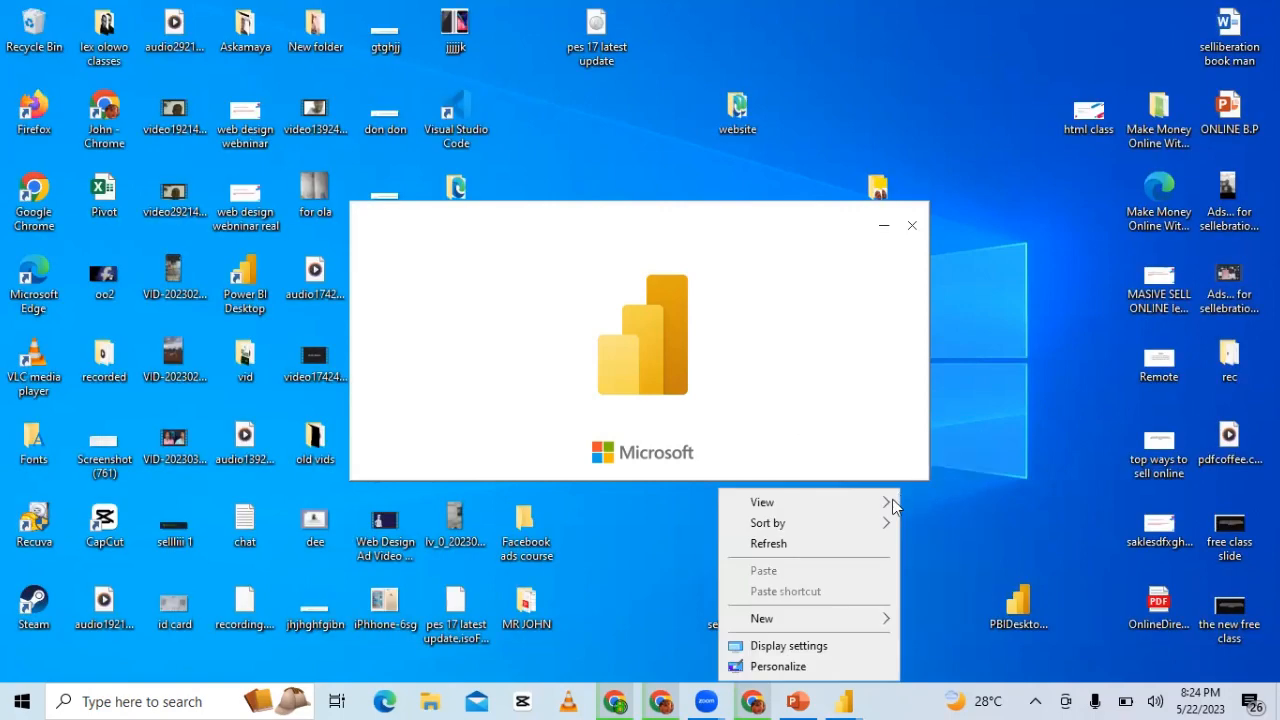
{"action": "left_click", "coordinate": [816, 543]}
{"action": "right_click", "coordinate": [815, 542]}
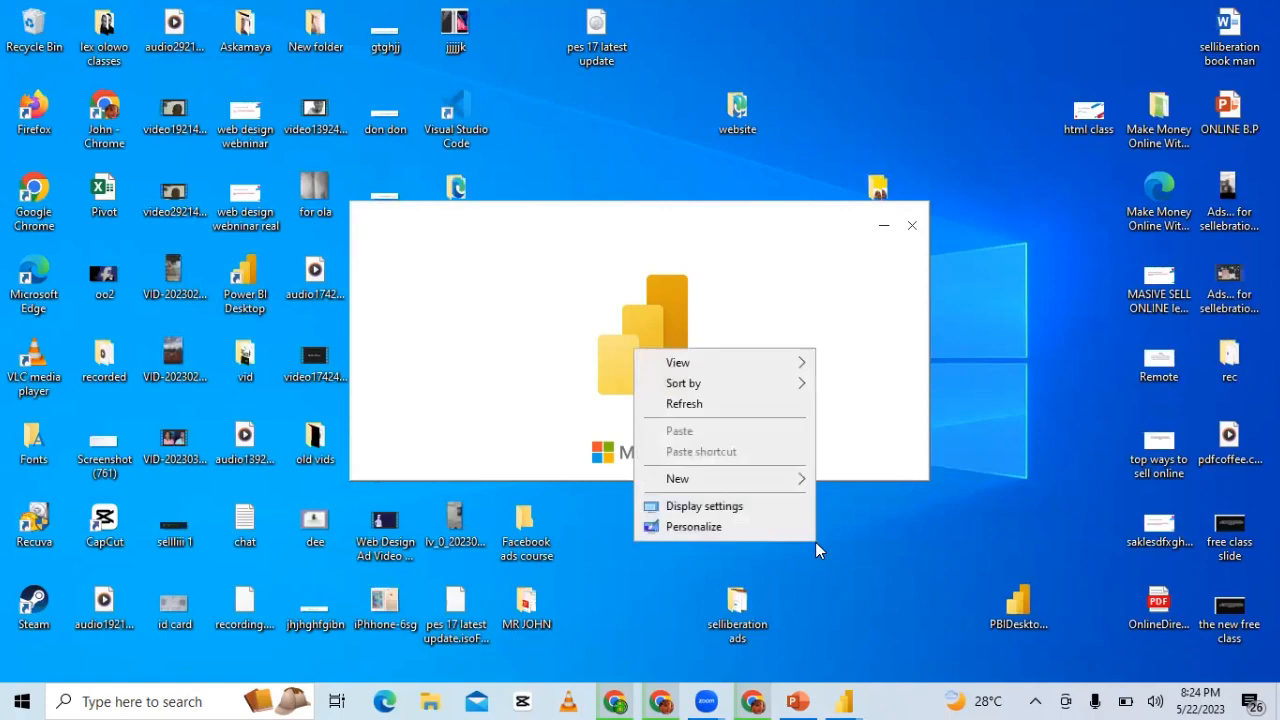
{"action": "left_click", "coordinate": [709, 403]}
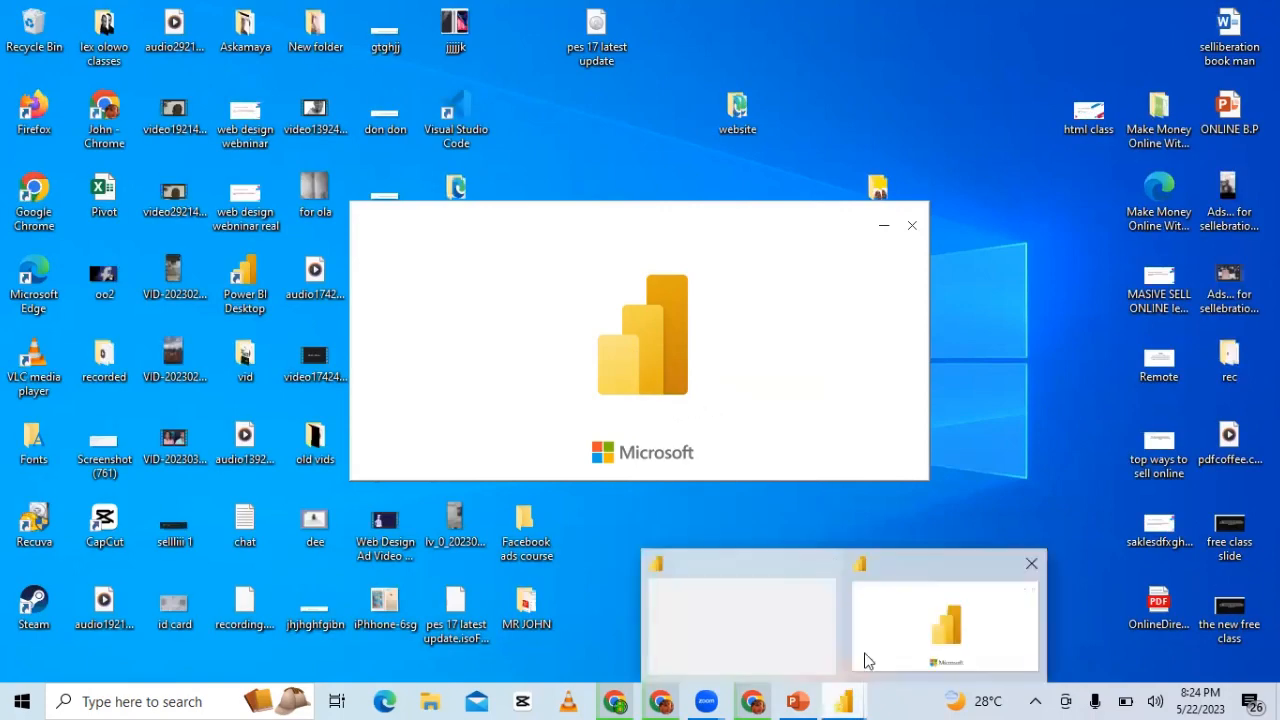
{"action": "left_click", "coordinate": [812, 613]}
{"action": "right_click", "coordinate": [918, 607]}
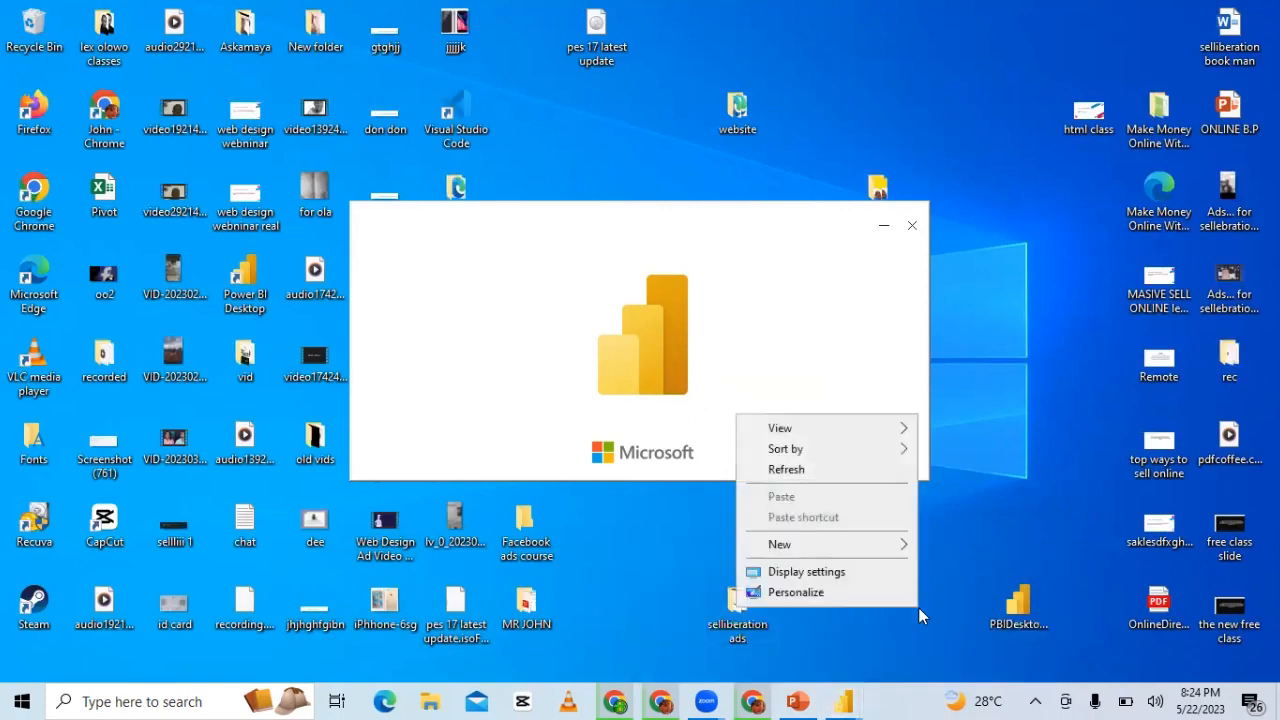
{"action": "left_click", "coordinate": [821, 469]}
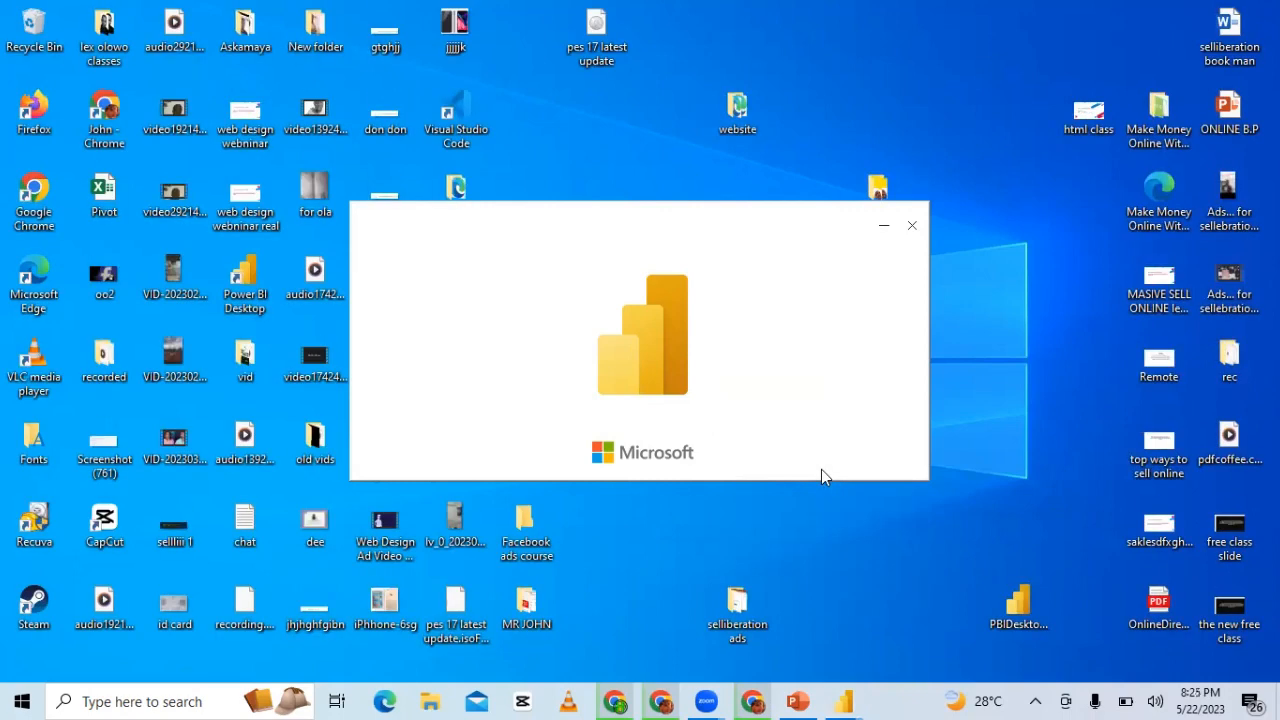
{"action": "right_click", "coordinate": [896, 536]}
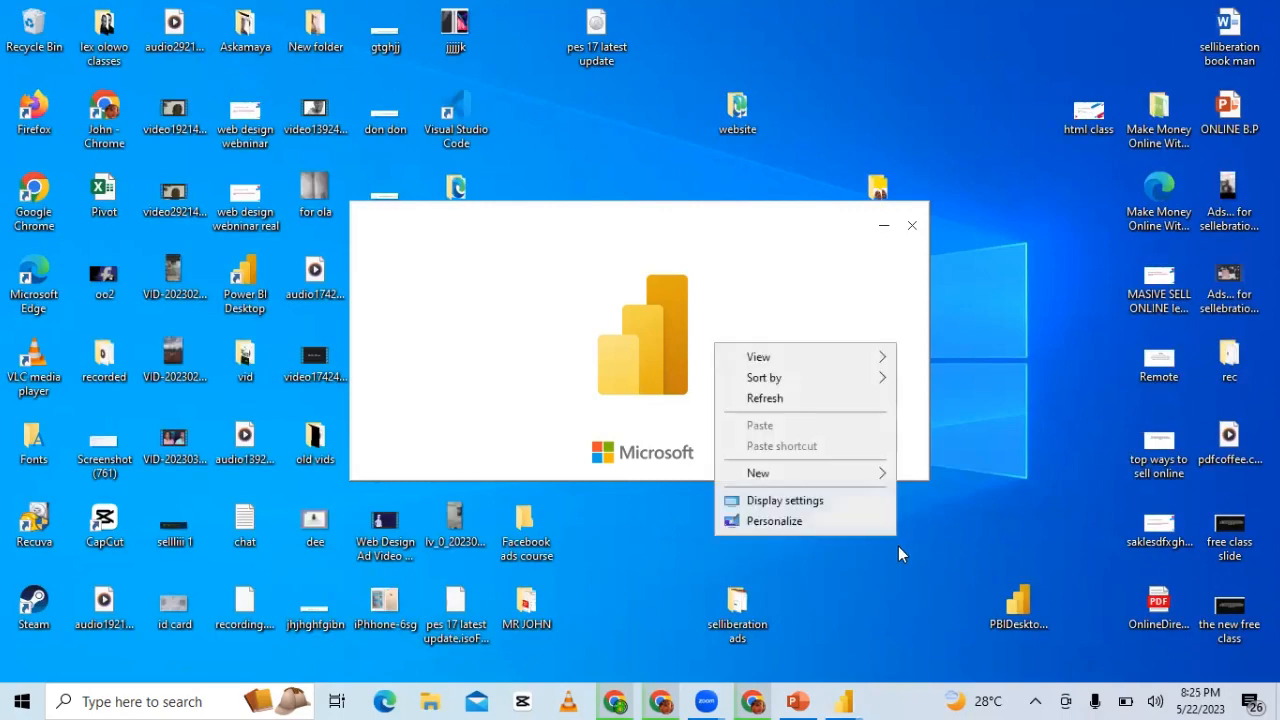
{"action": "left_click", "coordinate": [785, 400]}
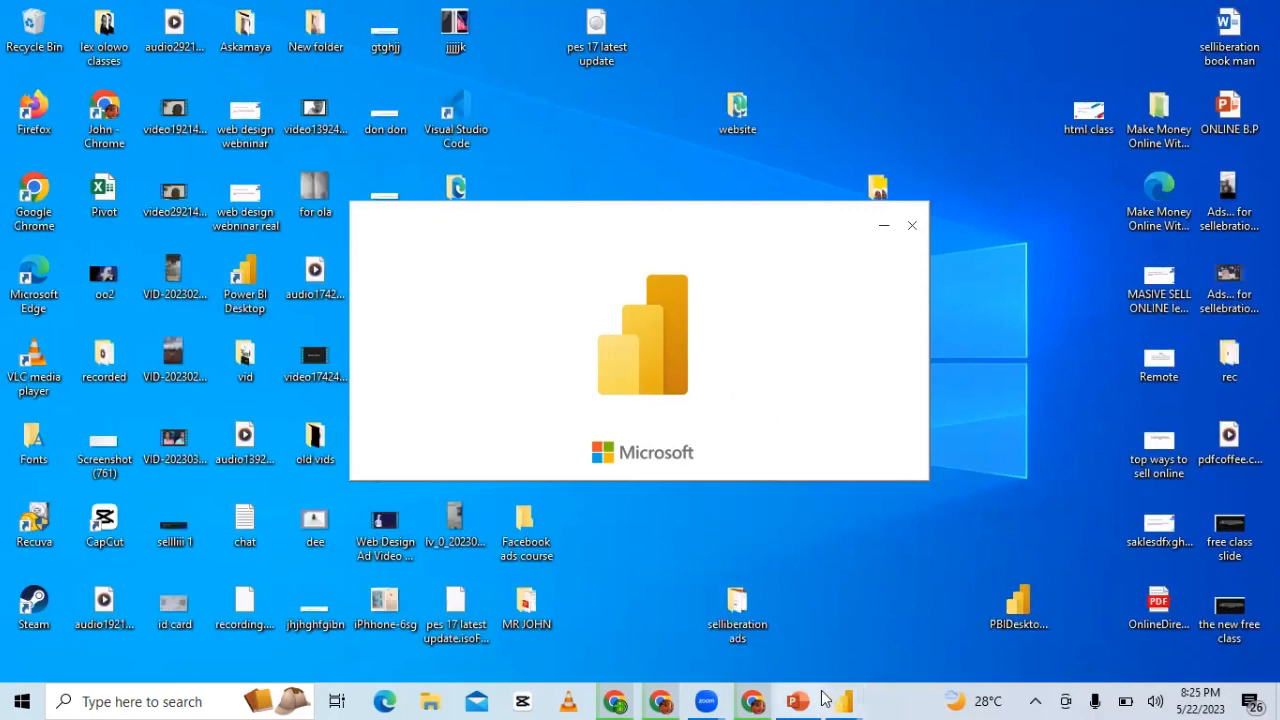
- Bring the untitled Power BI Desktop report window to the front and dismiss its welcome screen
{"action": "left_click", "coordinate": [816, 700]}
{"action": "mouse_move", "coordinate": [840, 700]}
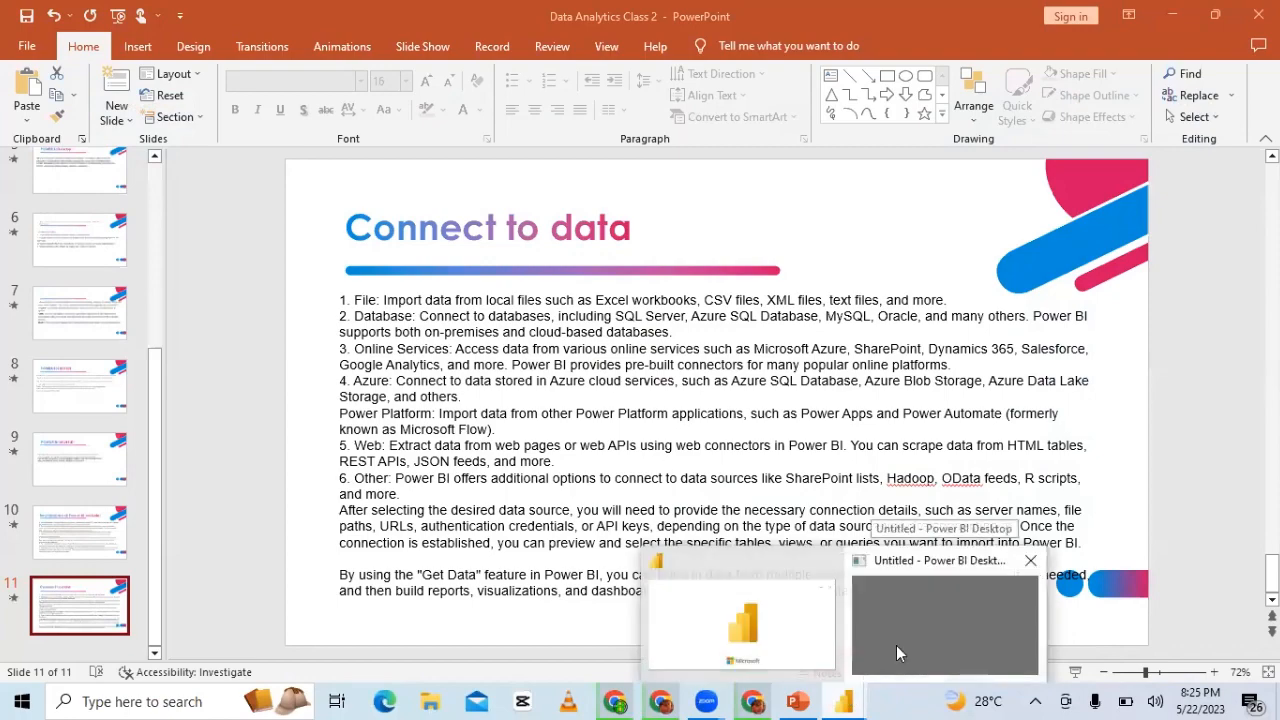
{"action": "left_click", "coordinate": [896, 645]}
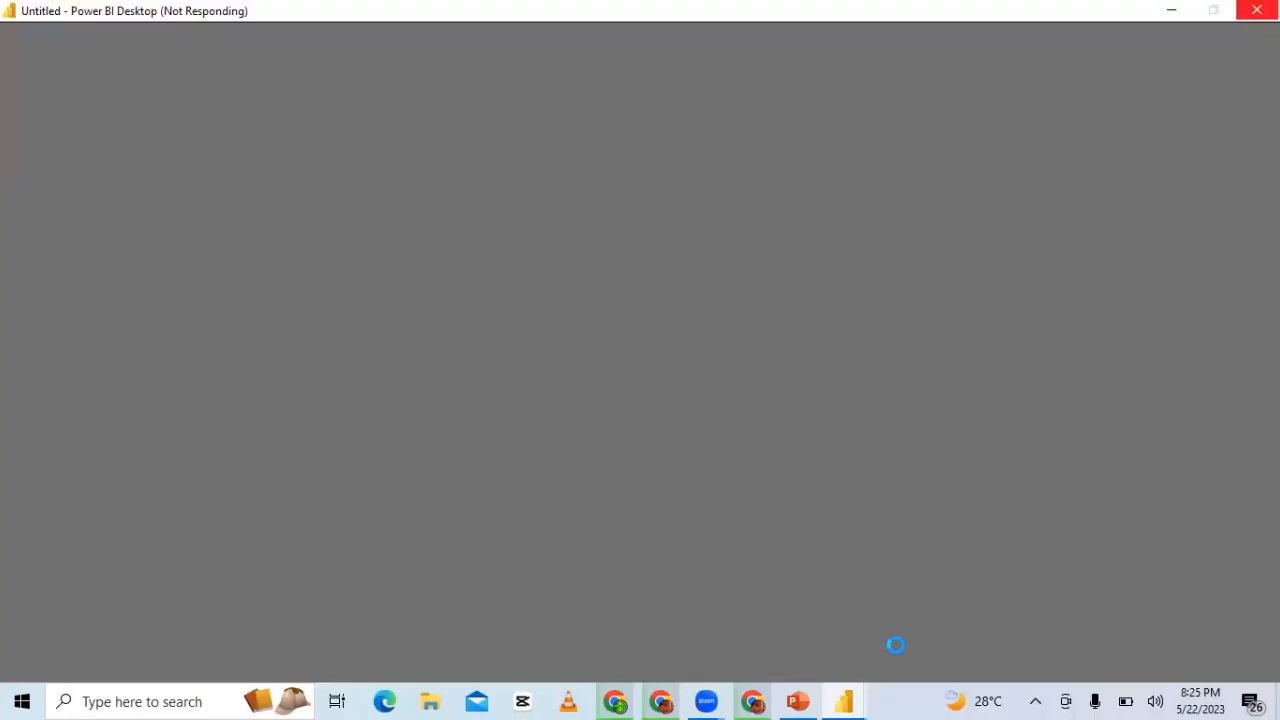
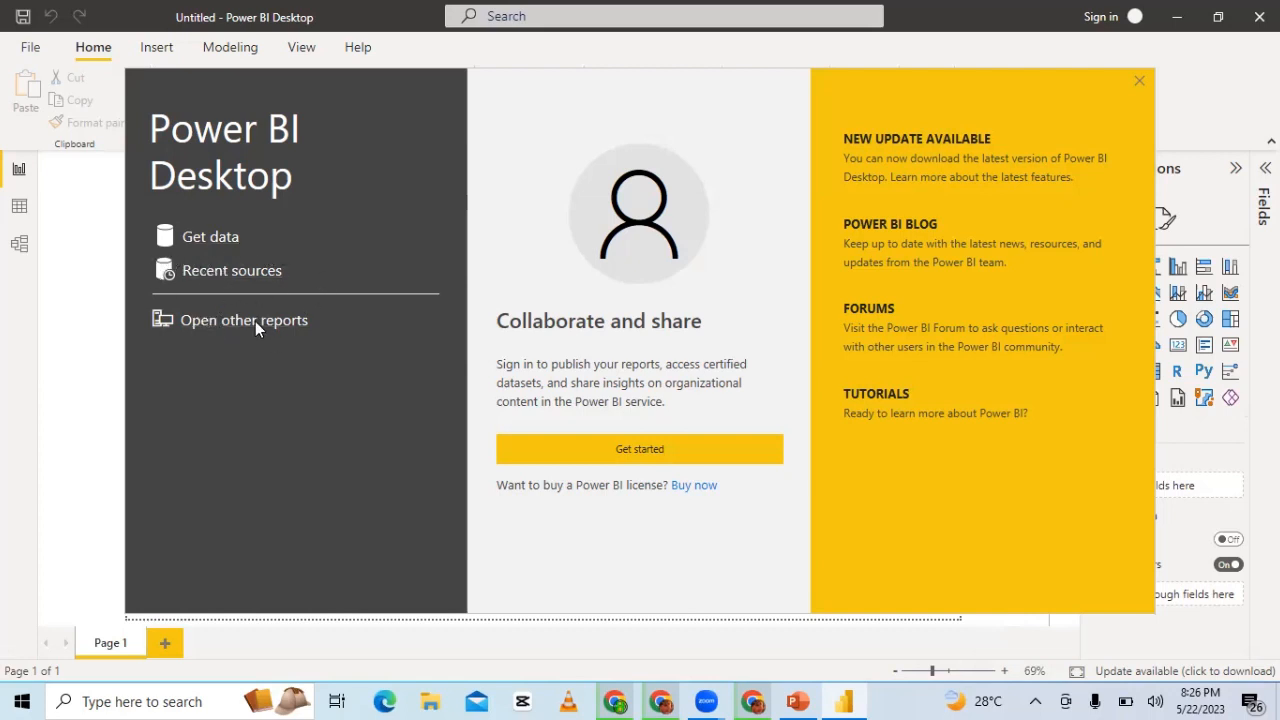
{"action": "left_click", "coordinate": [1137, 83]}
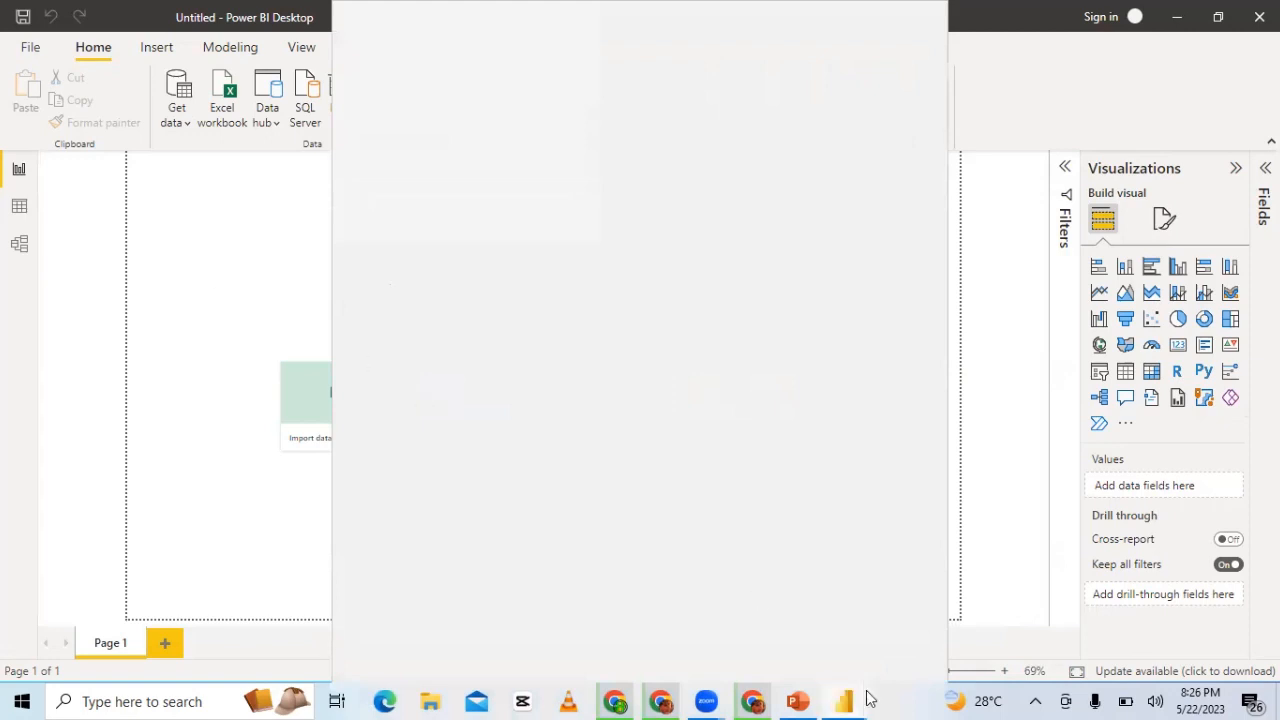
- Close the blank extra Power BI windows, keeping only the untitled report open
{"action": "mouse_move", "coordinate": [847, 700]}
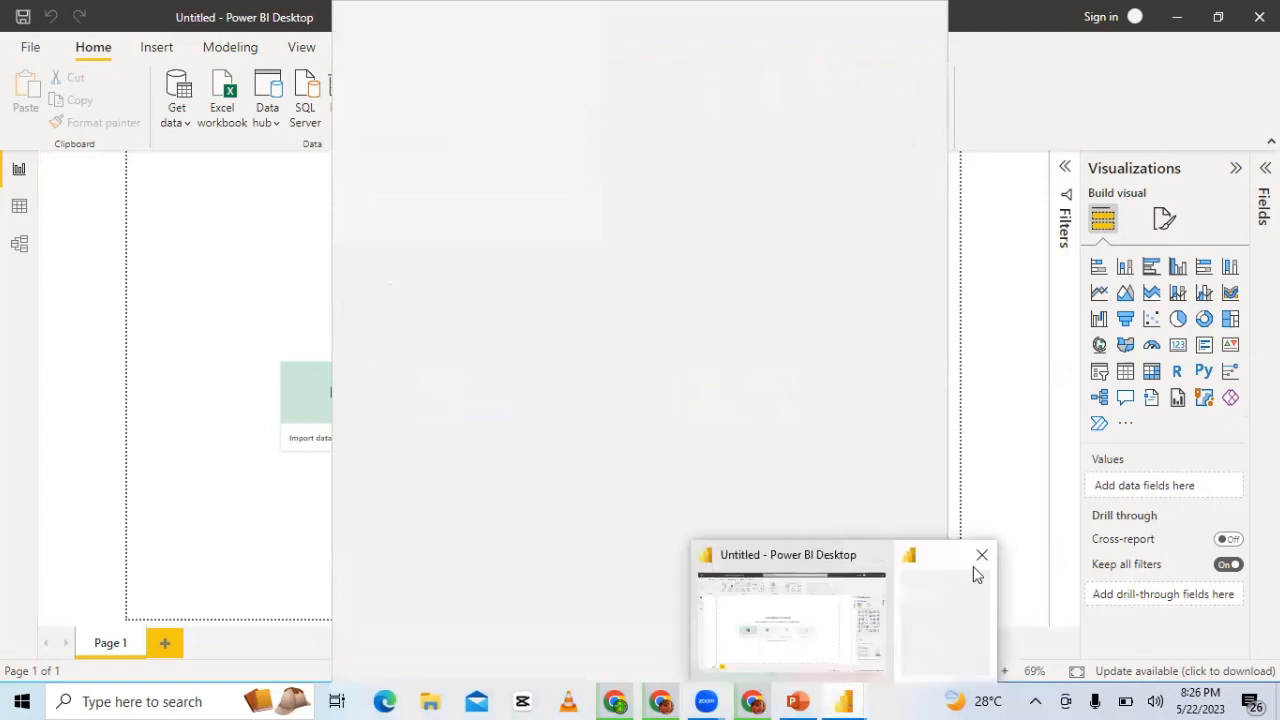
{"action": "left_click", "coordinate": [977, 557]}
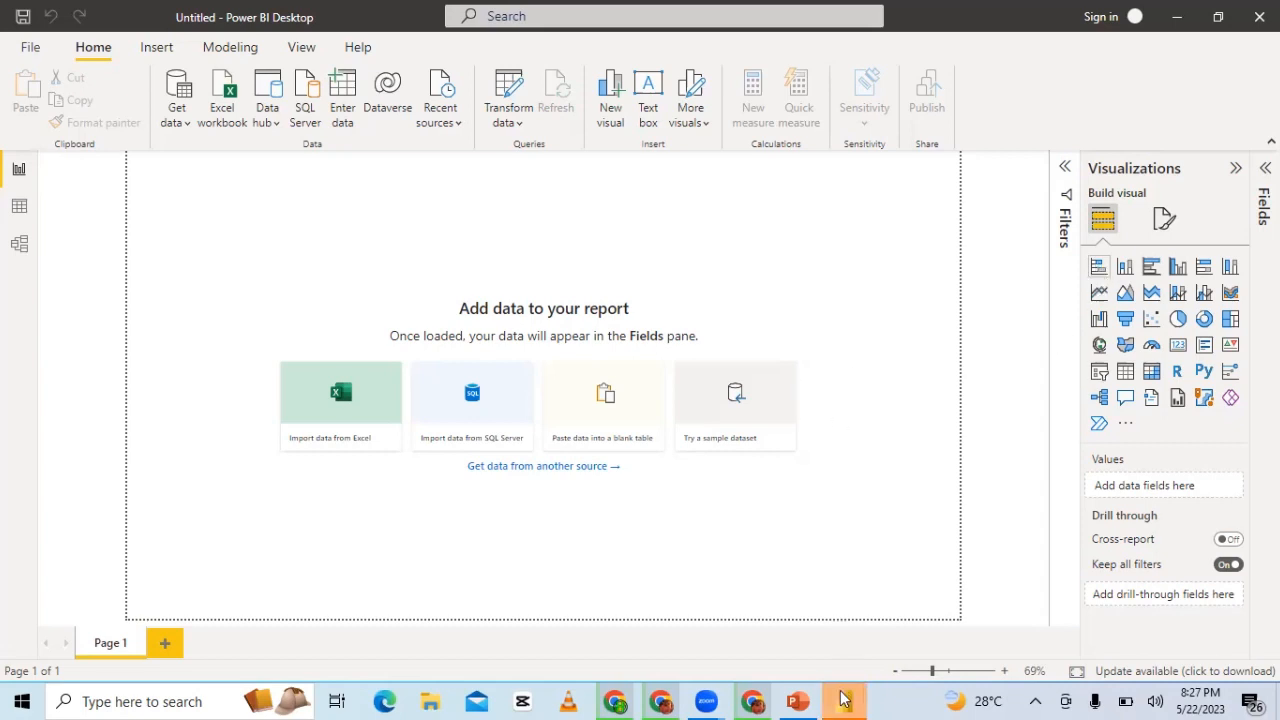
{"action": "mouse_move", "coordinate": [845, 700]}
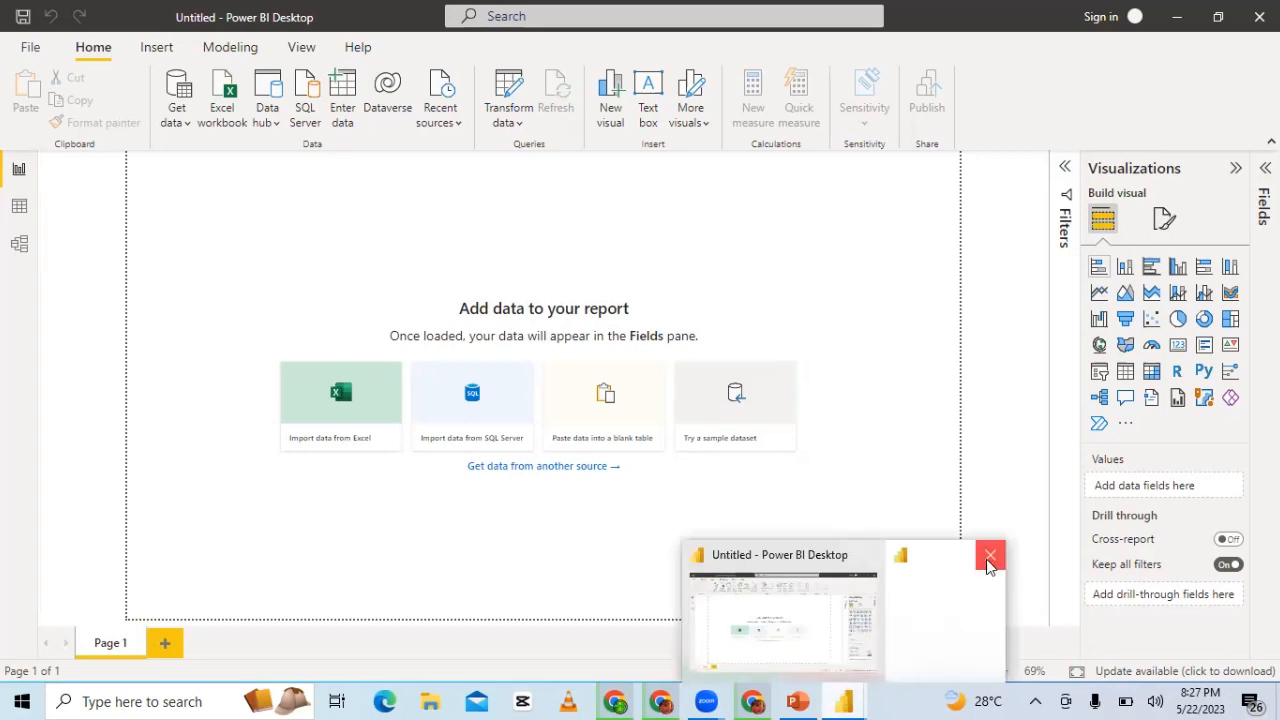
{"action": "left_click", "coordinate": [988, 558]}
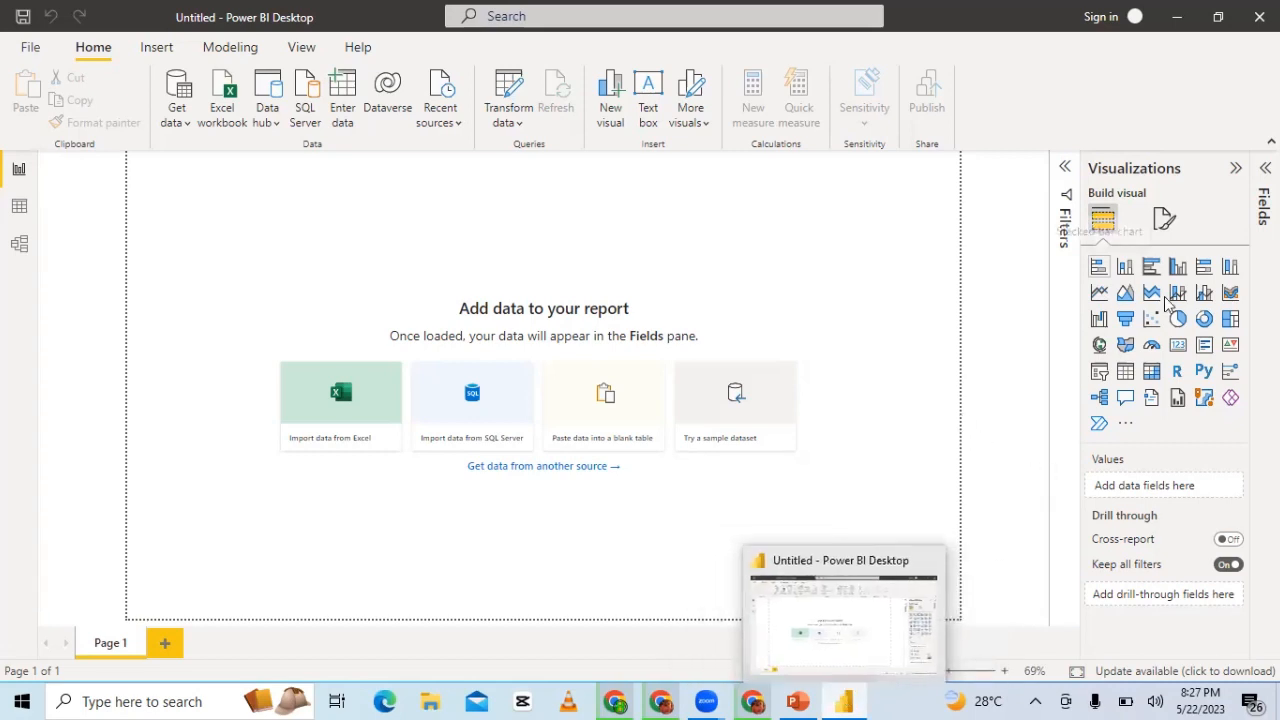
{"action": "left_click", "coordinate": [1122, 425]}
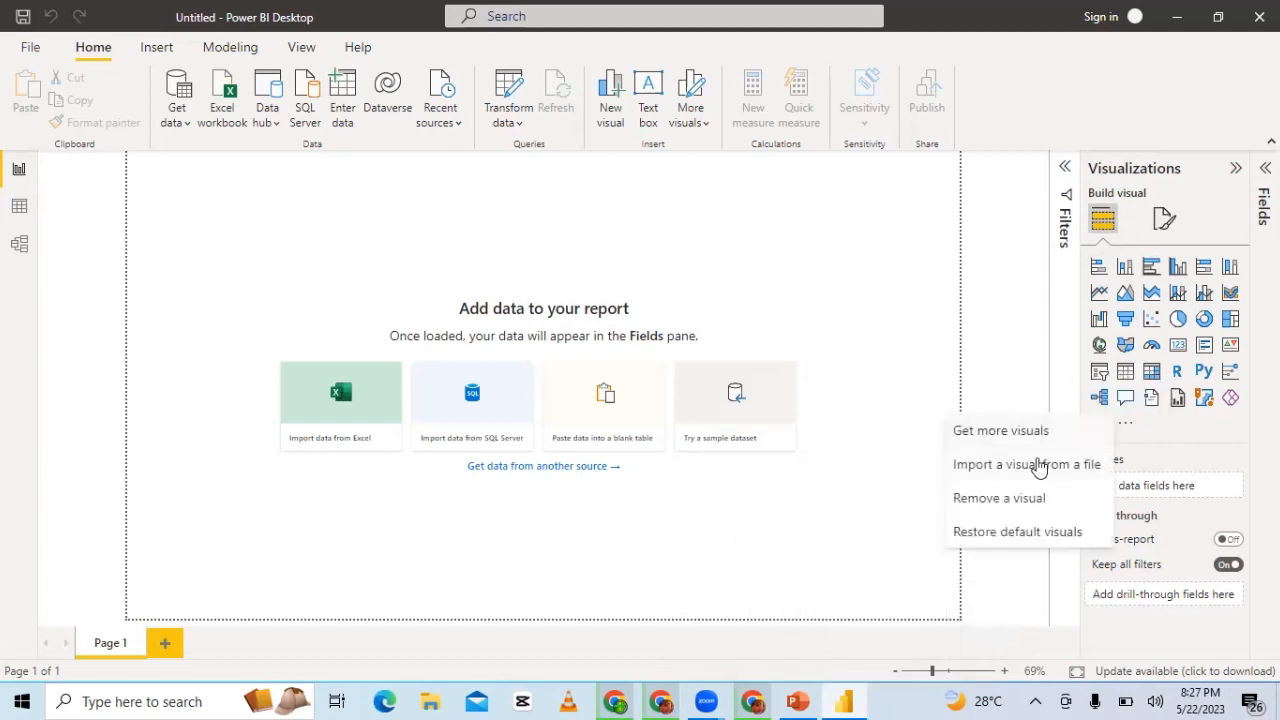
{"action": "left_click", "coordinate": [970, 437]}
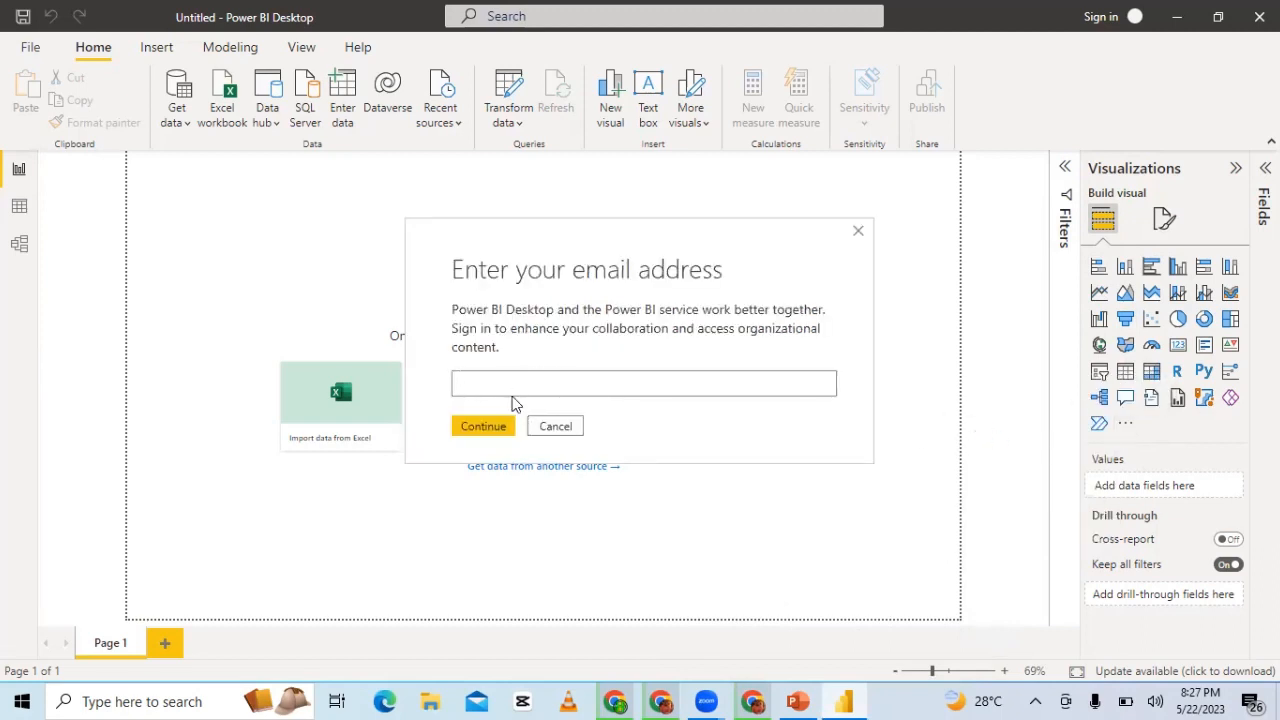
{"action": "left_click", "coordinate": [553, 428]}
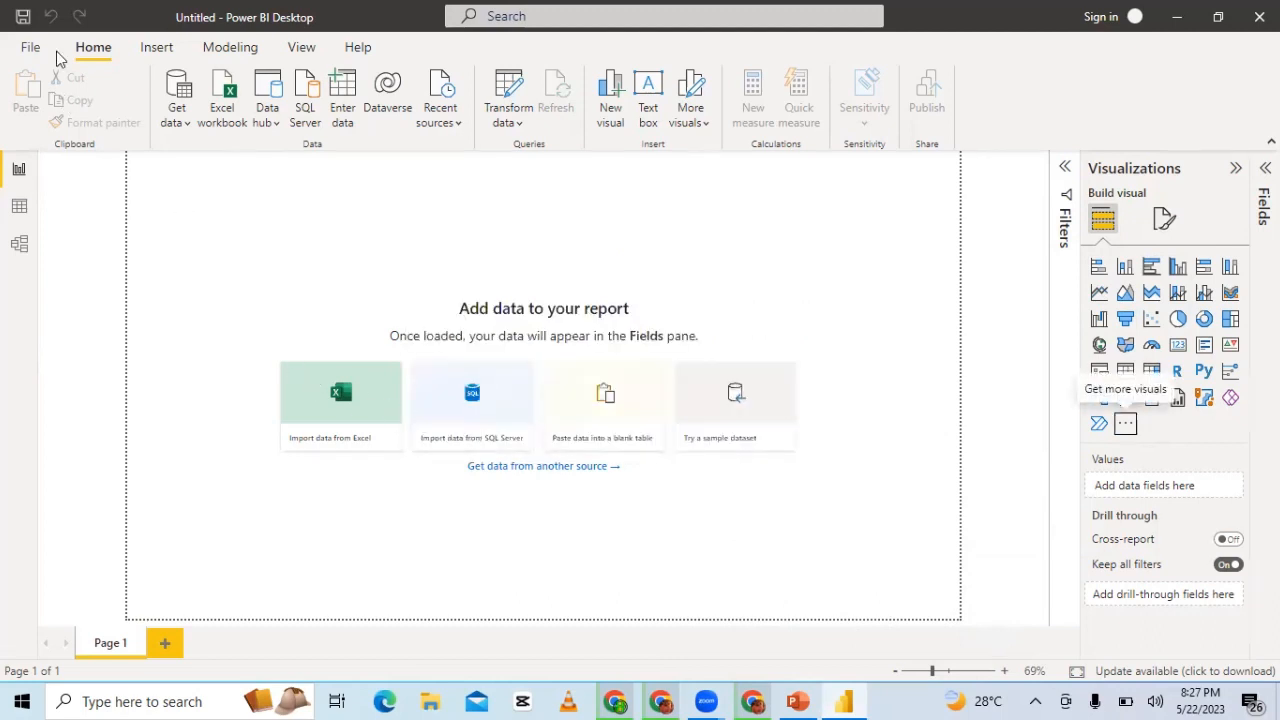
- Look through the Insert, Modeling and Home commands and examine the report's Data and Model views
{"action": "left_click", "coordinate": [157, 47]}
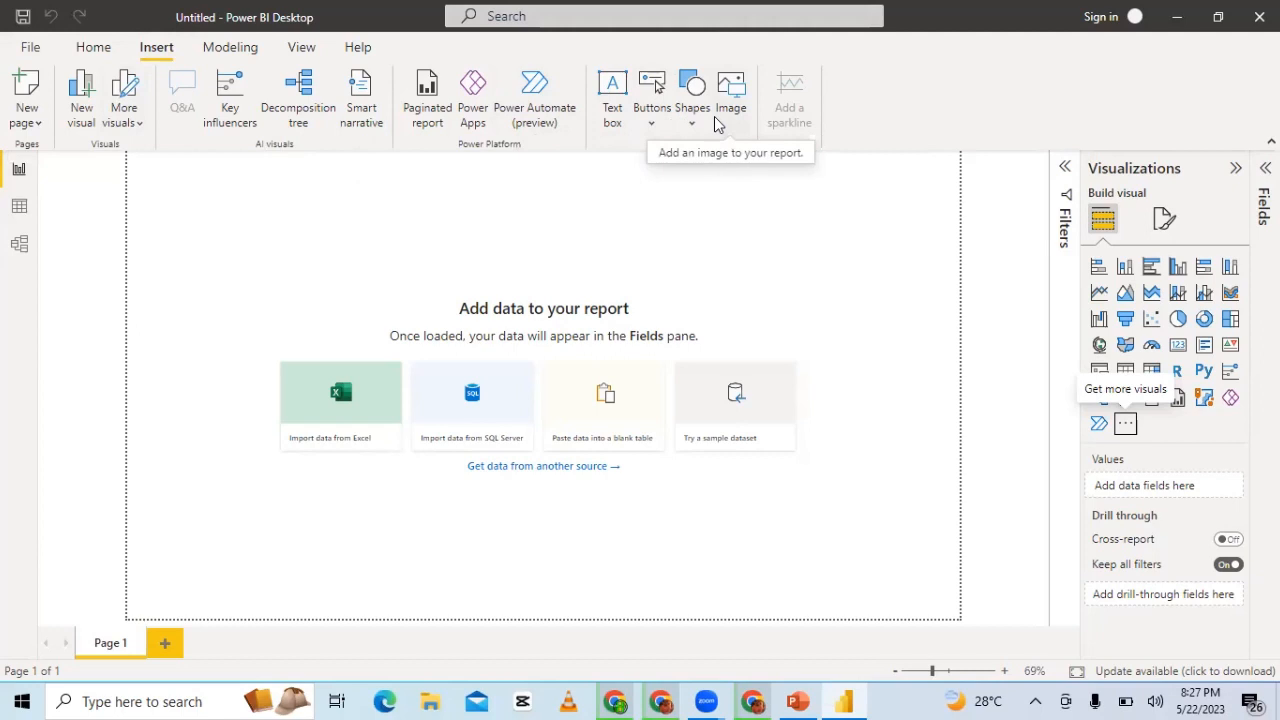
{"action": "left_click", "coordinate": [255, 47]}
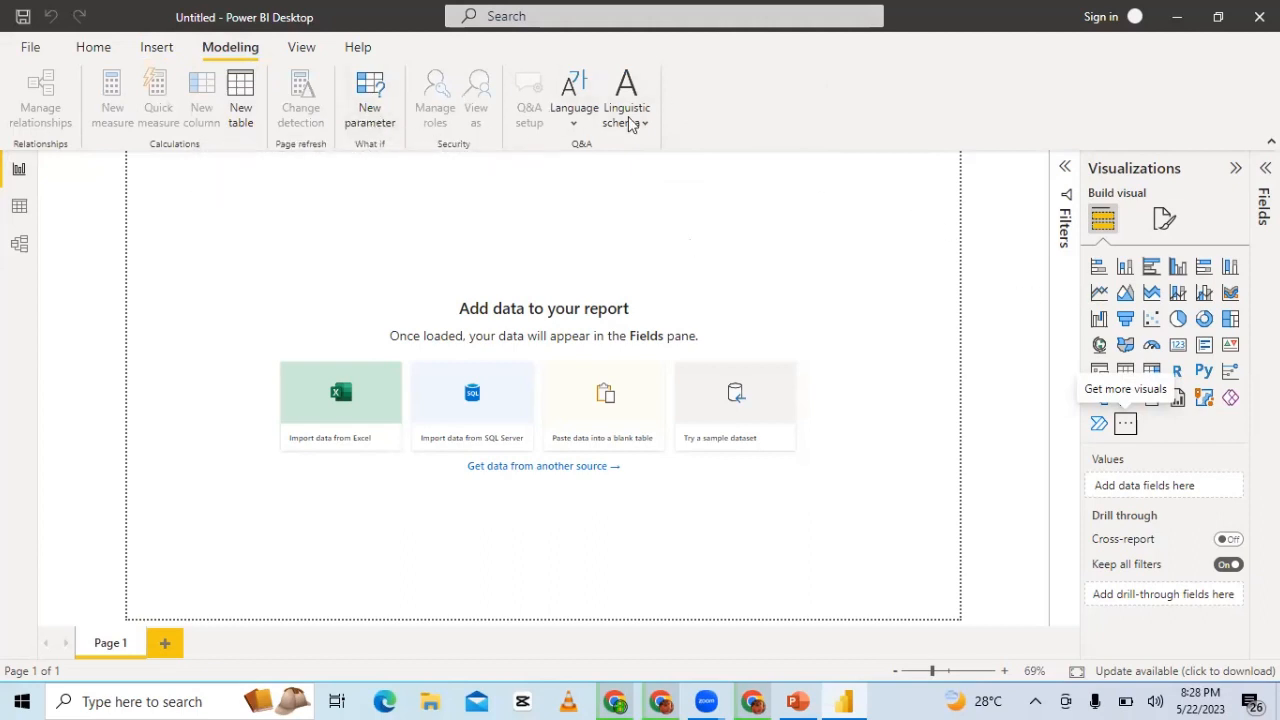
{"action": "left_click", "coordinate": [108, 52]}
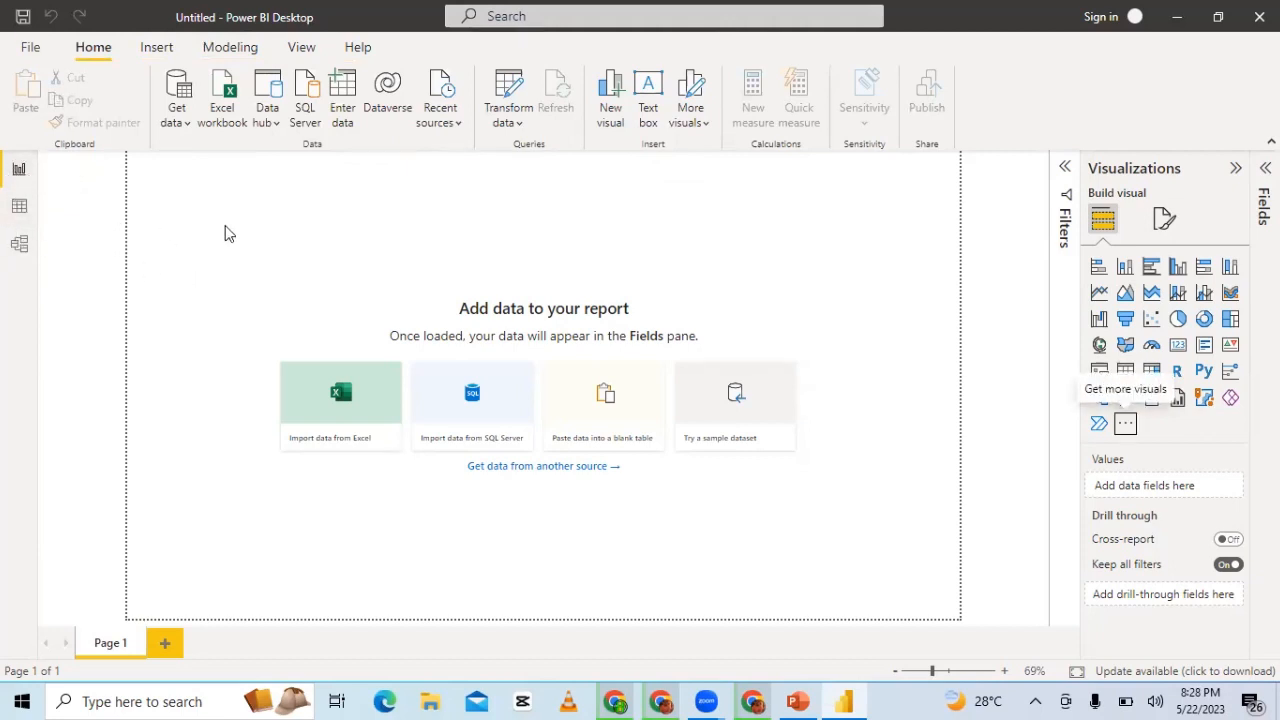
{"action": "left_click", "coordinate": [8, 204]}
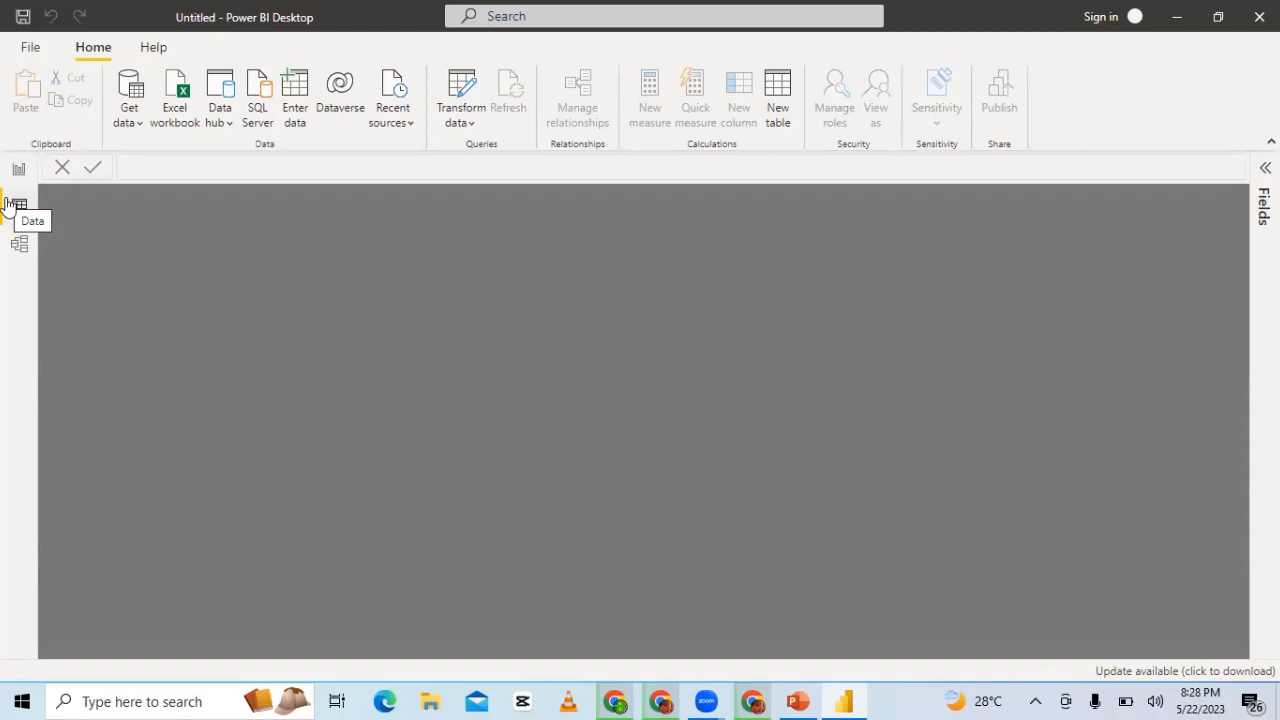
{"action": "left_click", "coordinate": [22, 246]}
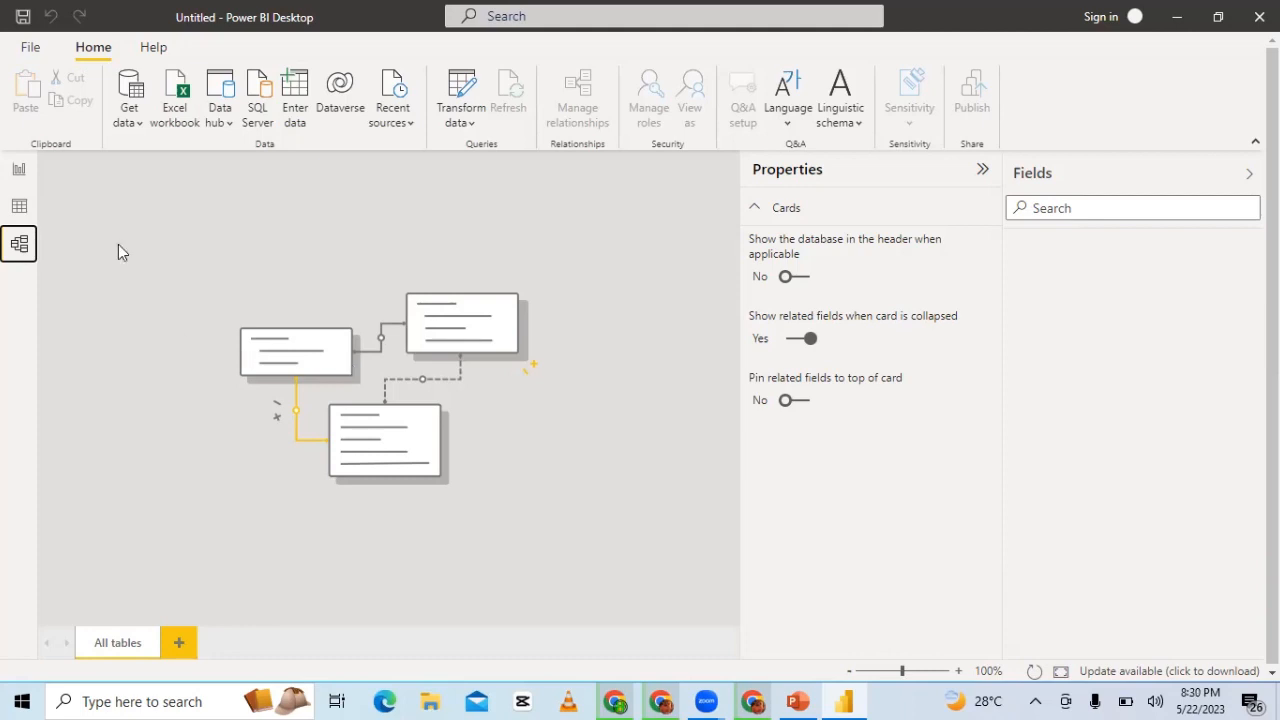
{"action": "left_click", "coordinate": [14, 209]}
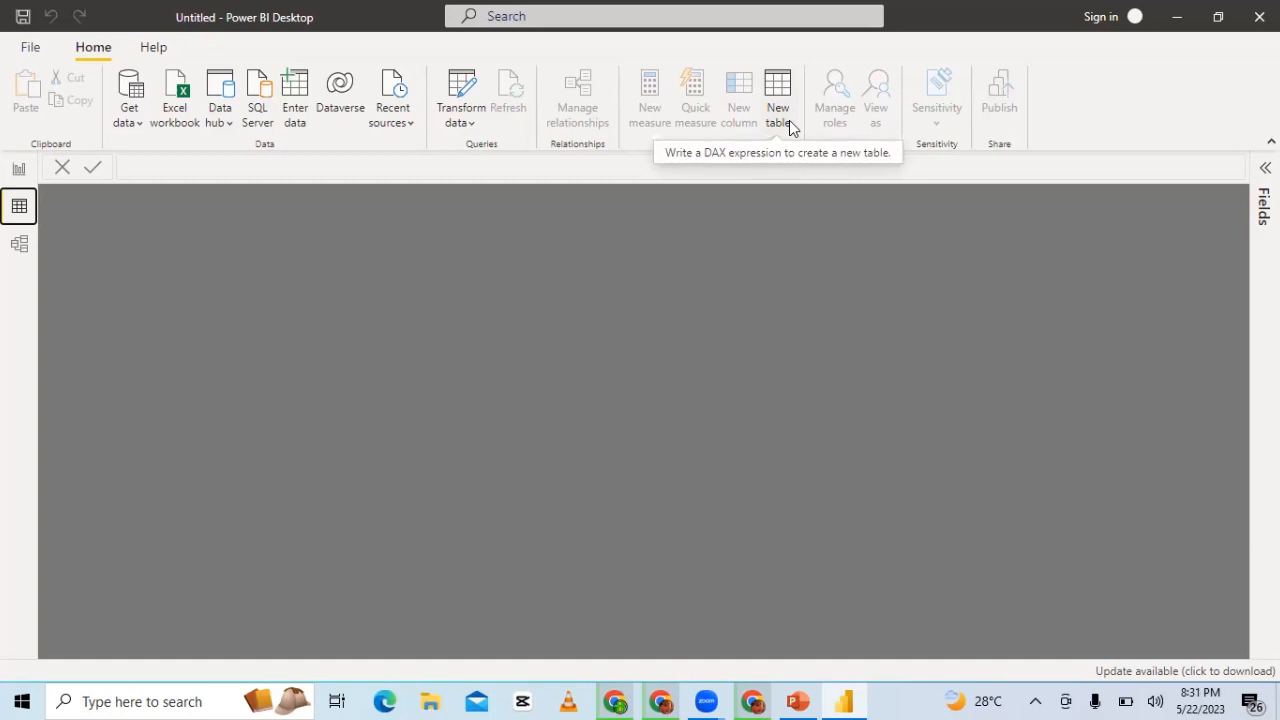
- Examine the file options and the common data sources offered for Get Data, ending back in Report view
{"action": "left_click", "coordinate": [30, 48]}
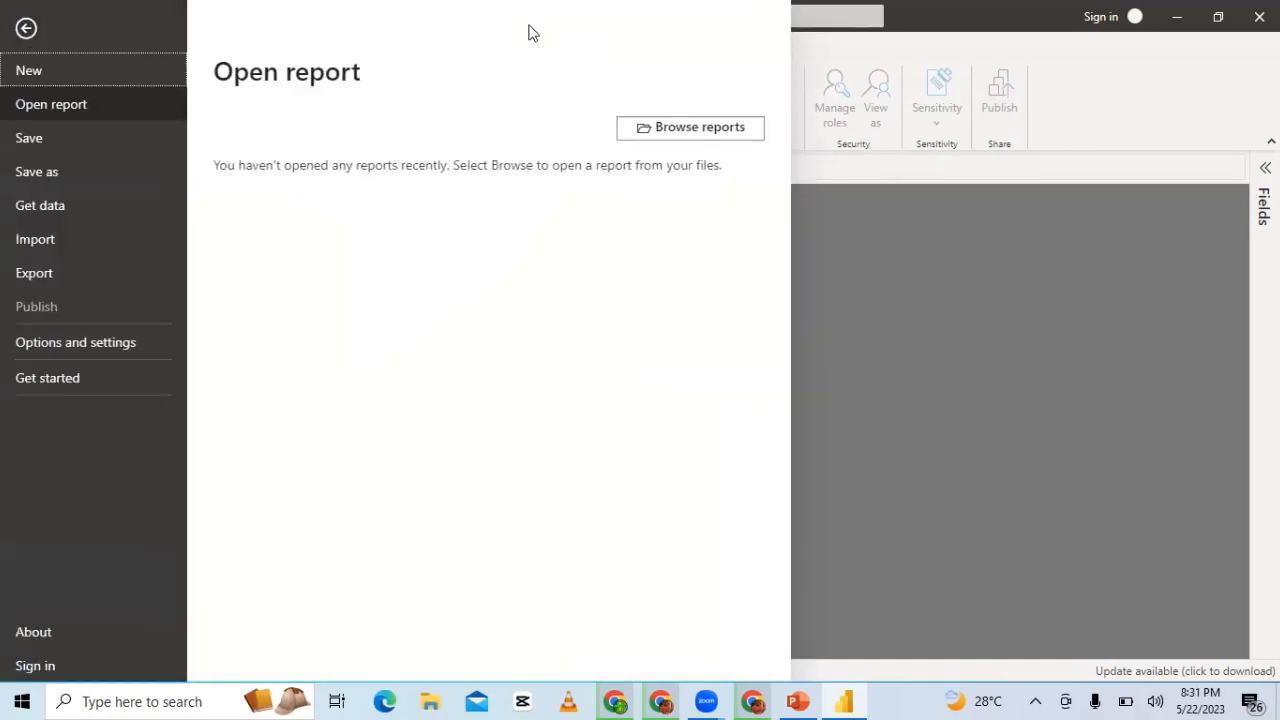
{"action": "key", "text": "Escape"}
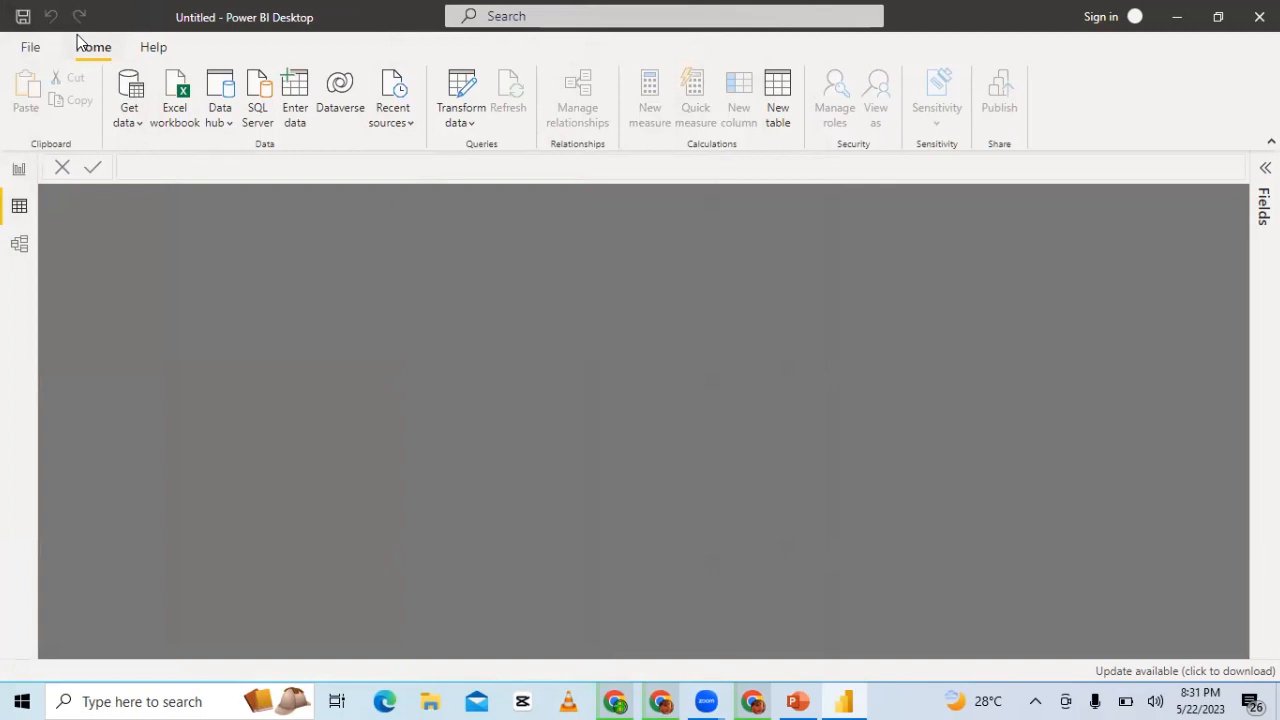
{"action": "left_click", "coordinate": [138, 124]}
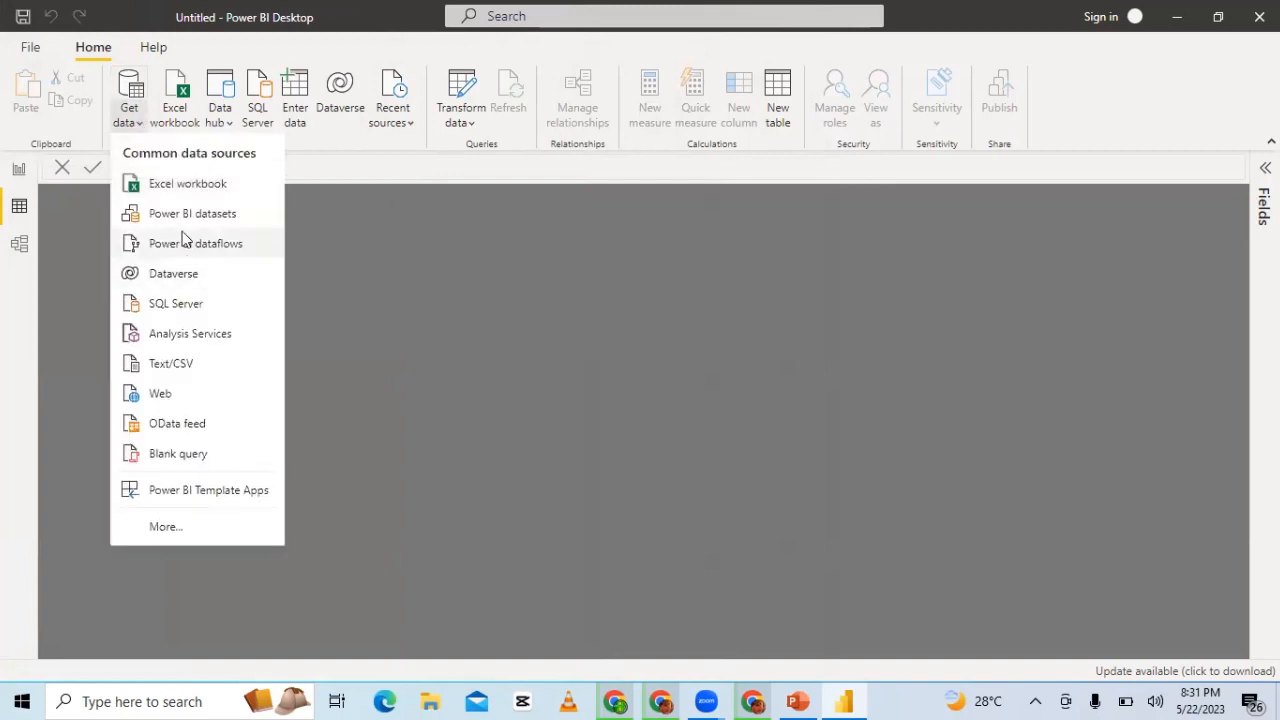
{"action": "left_click", "coordinate": [409, 264]}
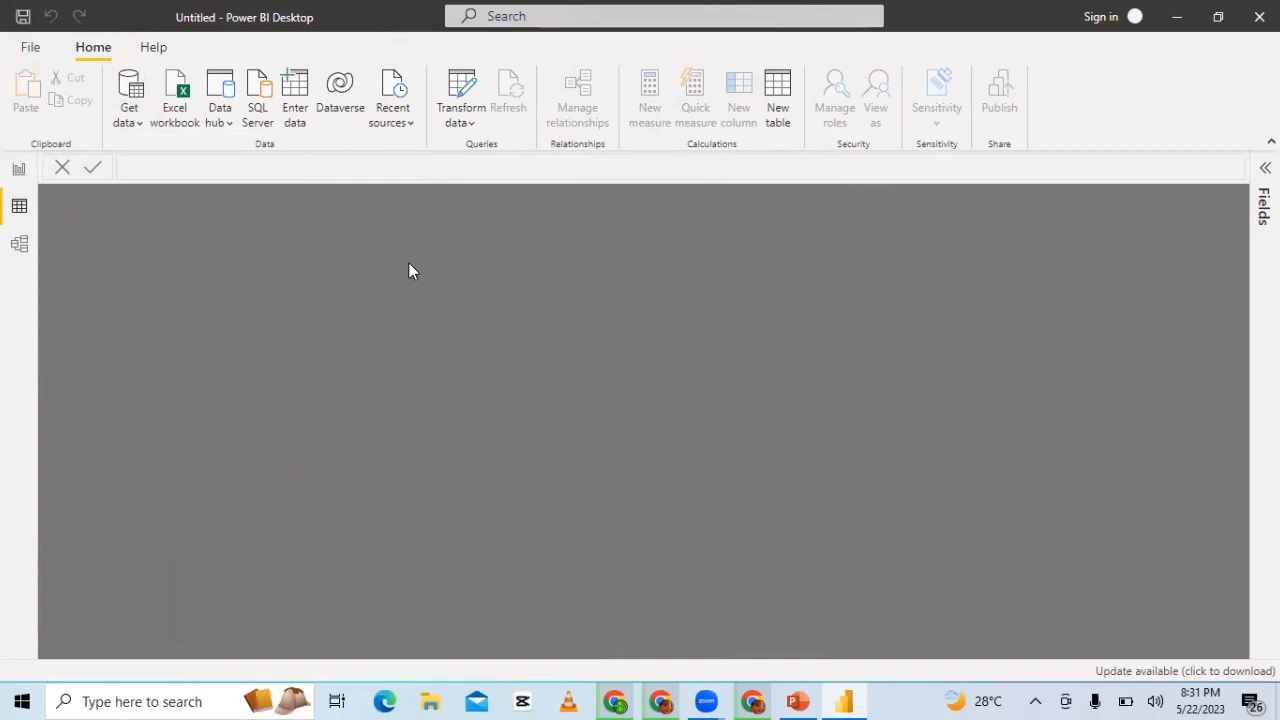
{"action": "left_click", "coordinate": [135, 128]}
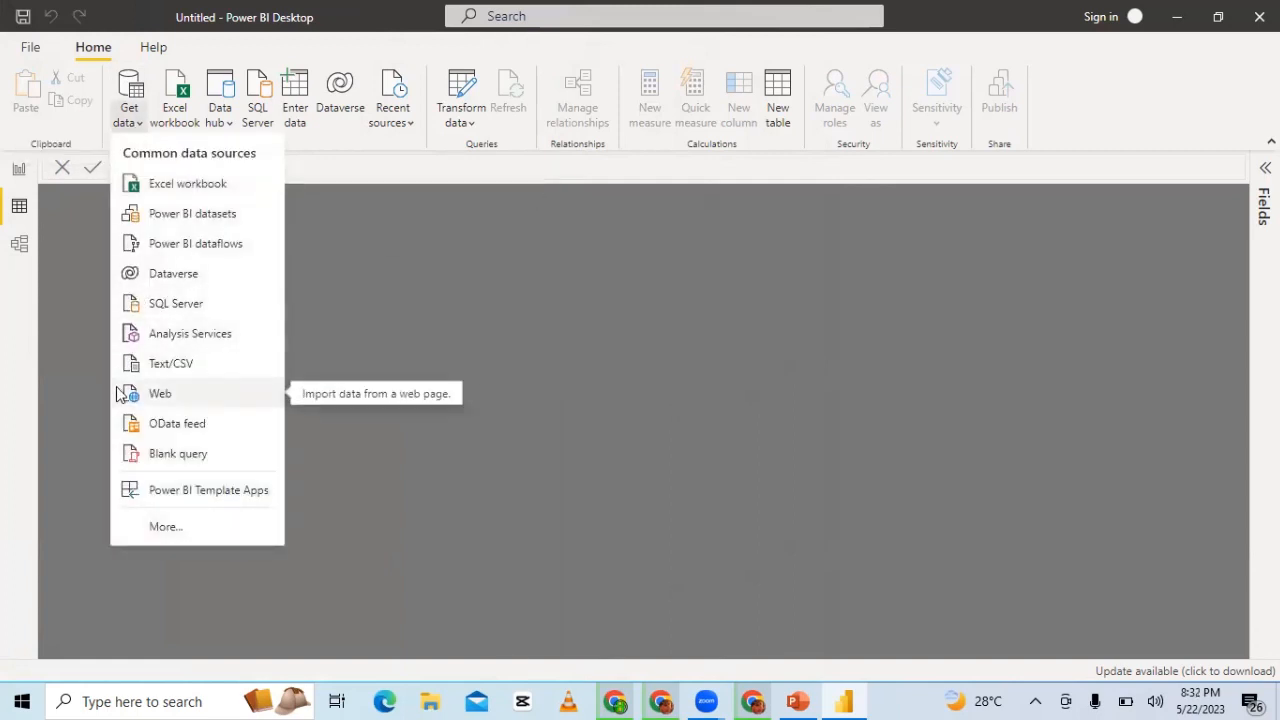
{"action": "left_click", "coordinate": [18, 170]}
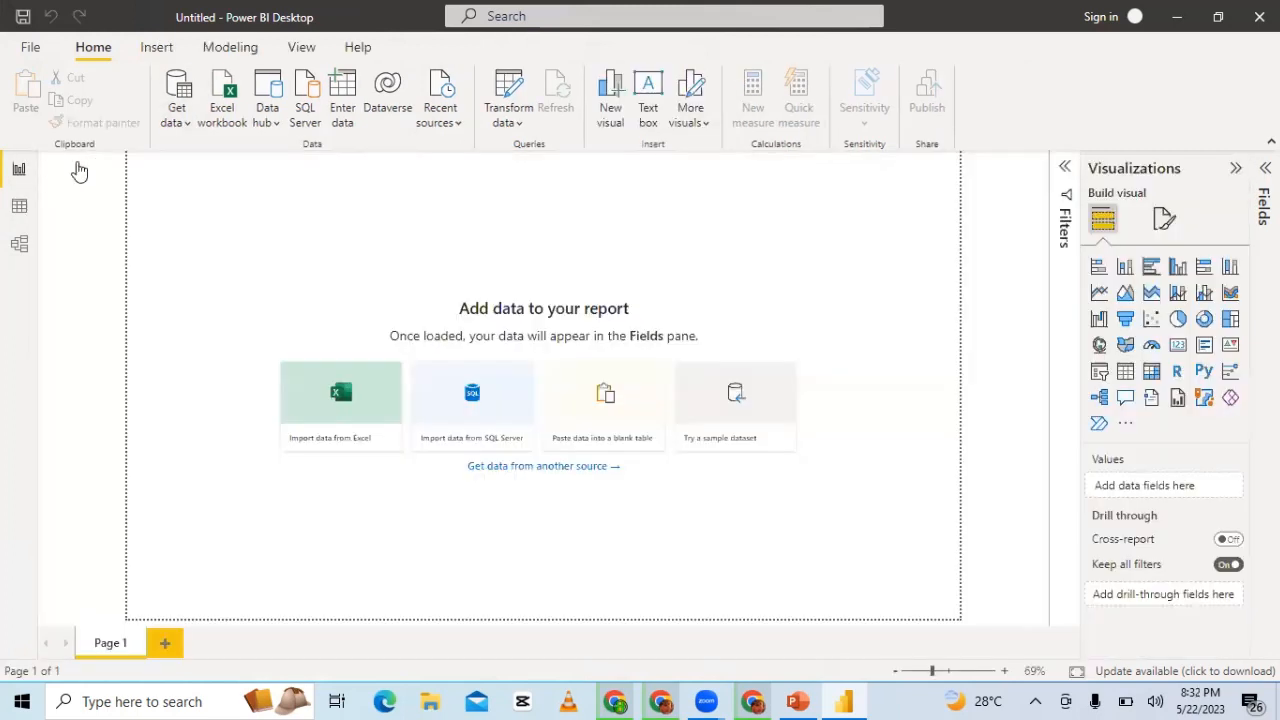
- Try to open the complete Get Data source list from Report view, then bring the report window back up
{"action": "left_click", "coordinate": [190, 128]}
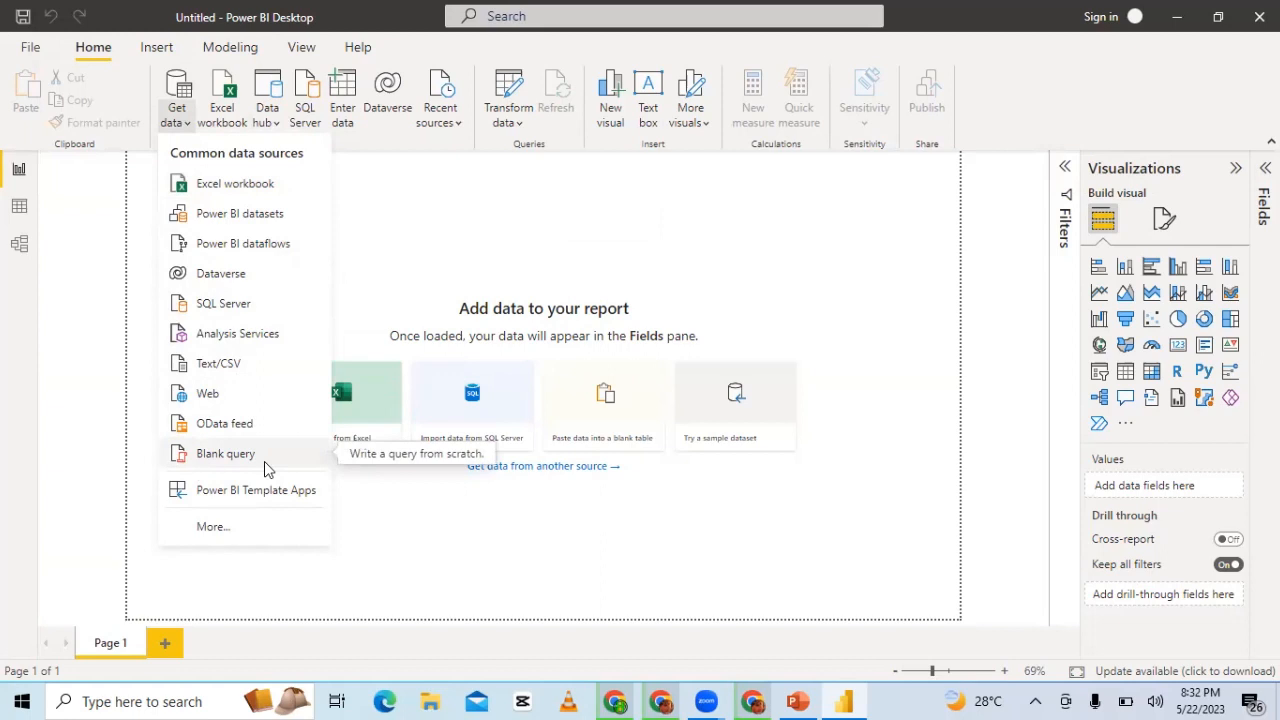
{"action": "left_click", "coordinate": [229, 528]}
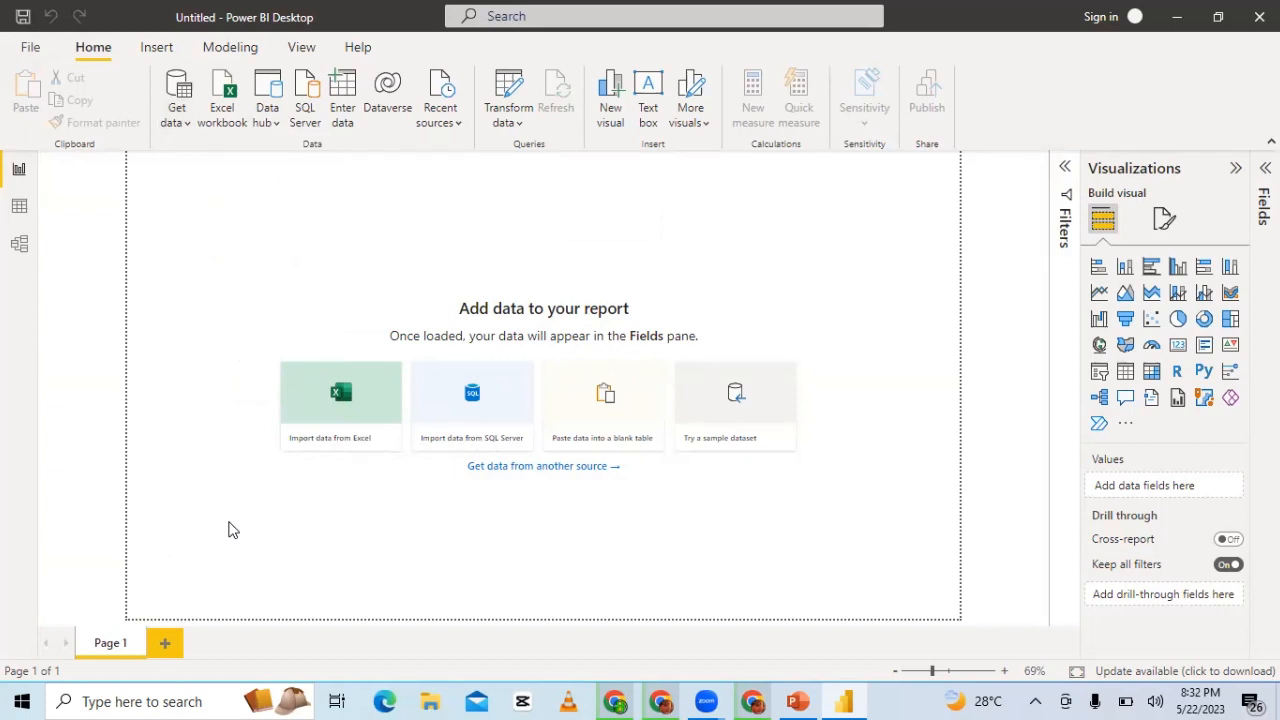
{"action": "left_click", "coordinate": [844, 701]}
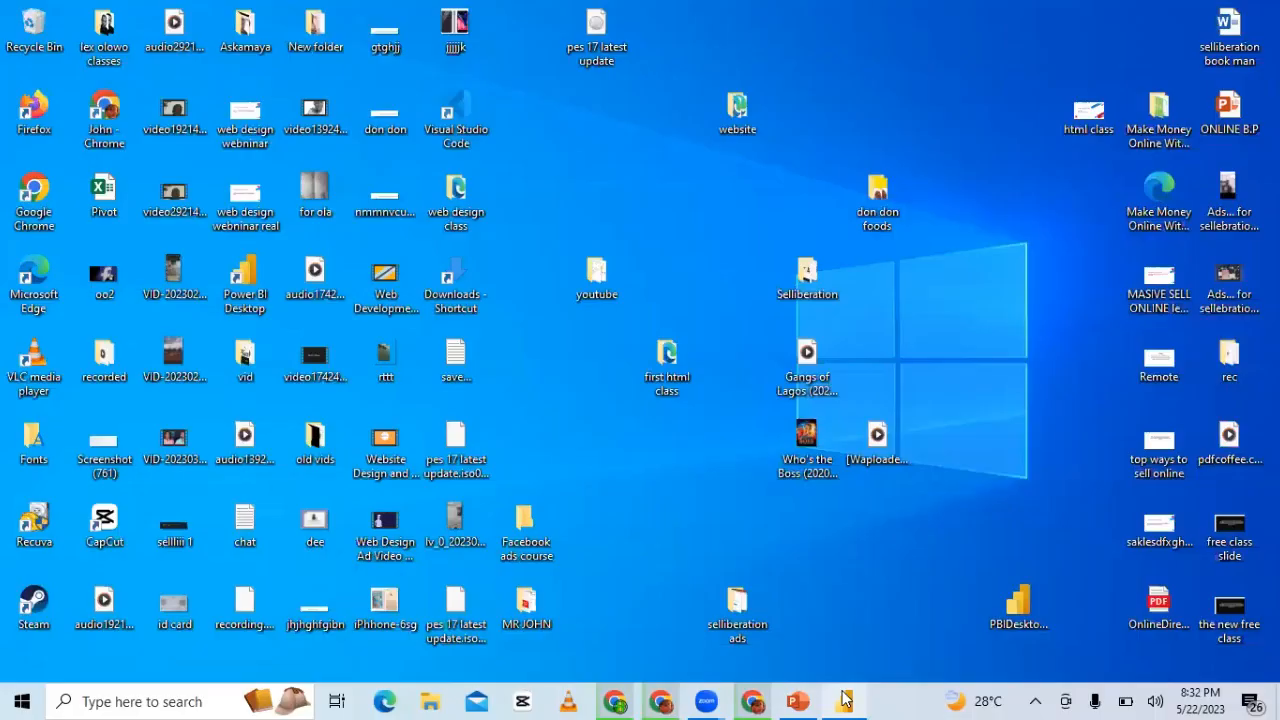
{"action": "mouse_move", "coordinate": [844, 700]}
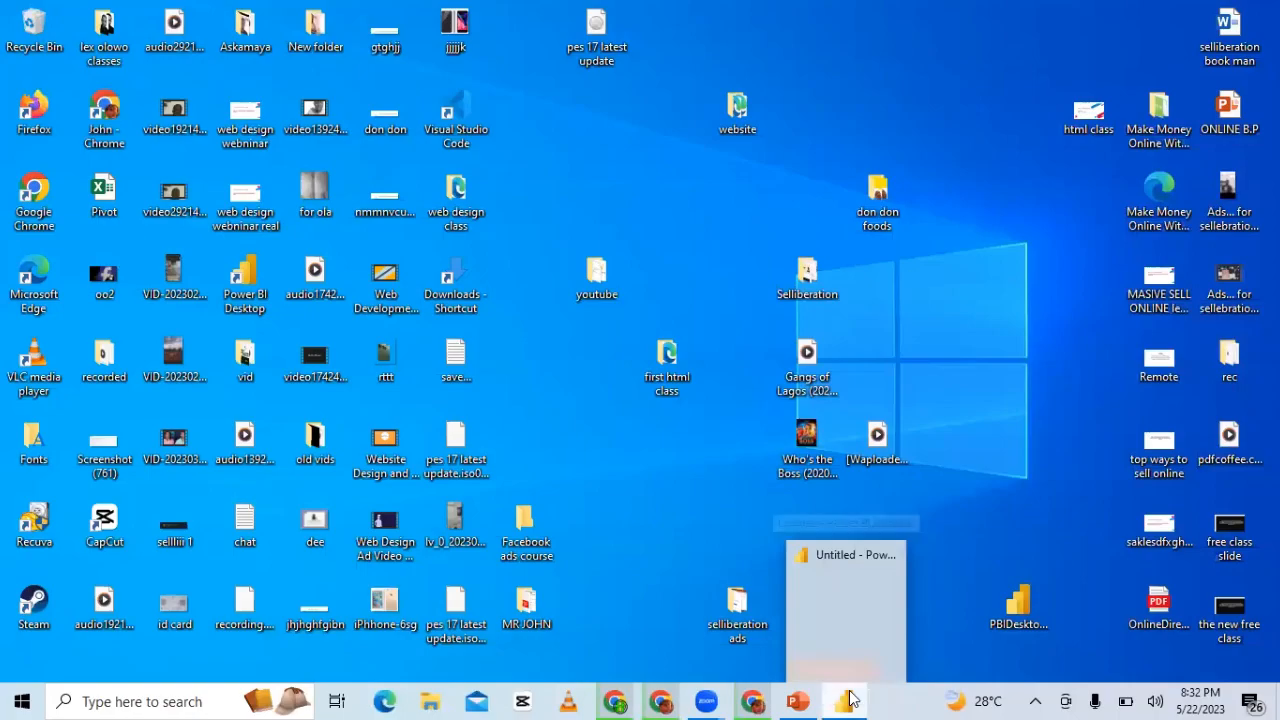
{"action": "left_click", "coordinate": [827, 647]}
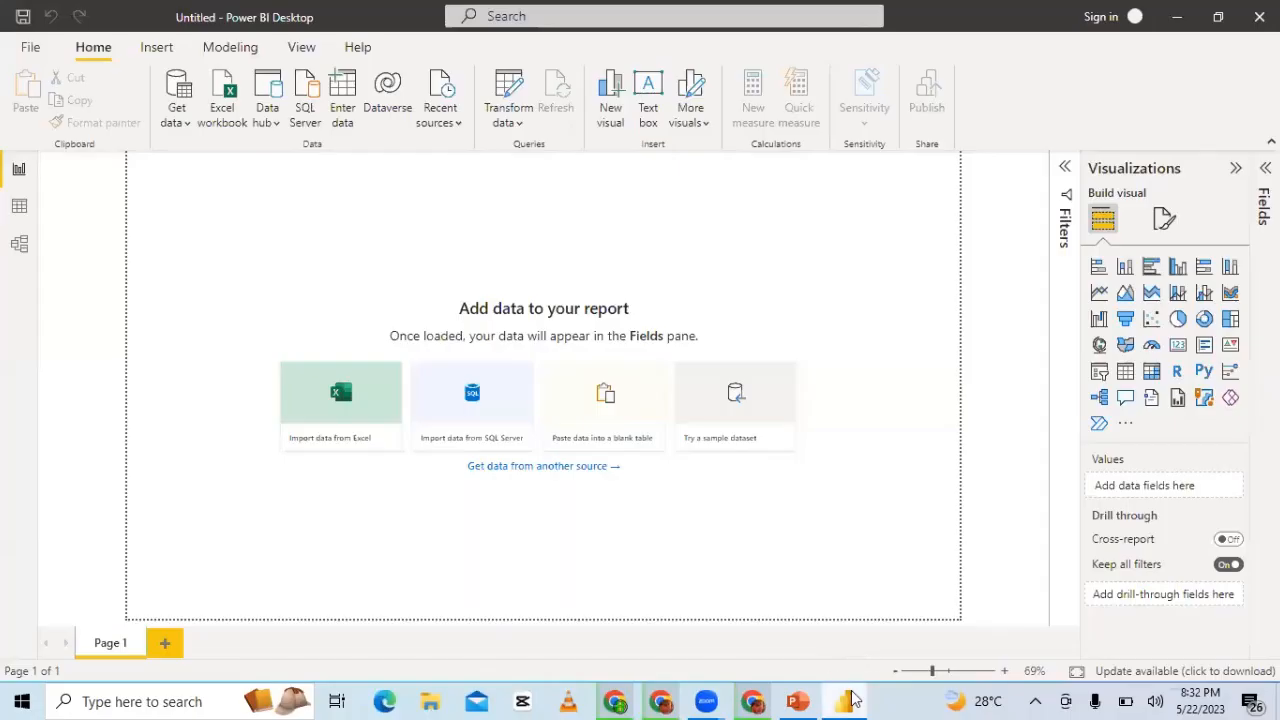
{"action": "mouse_move", "coordinate": [860, 698]}
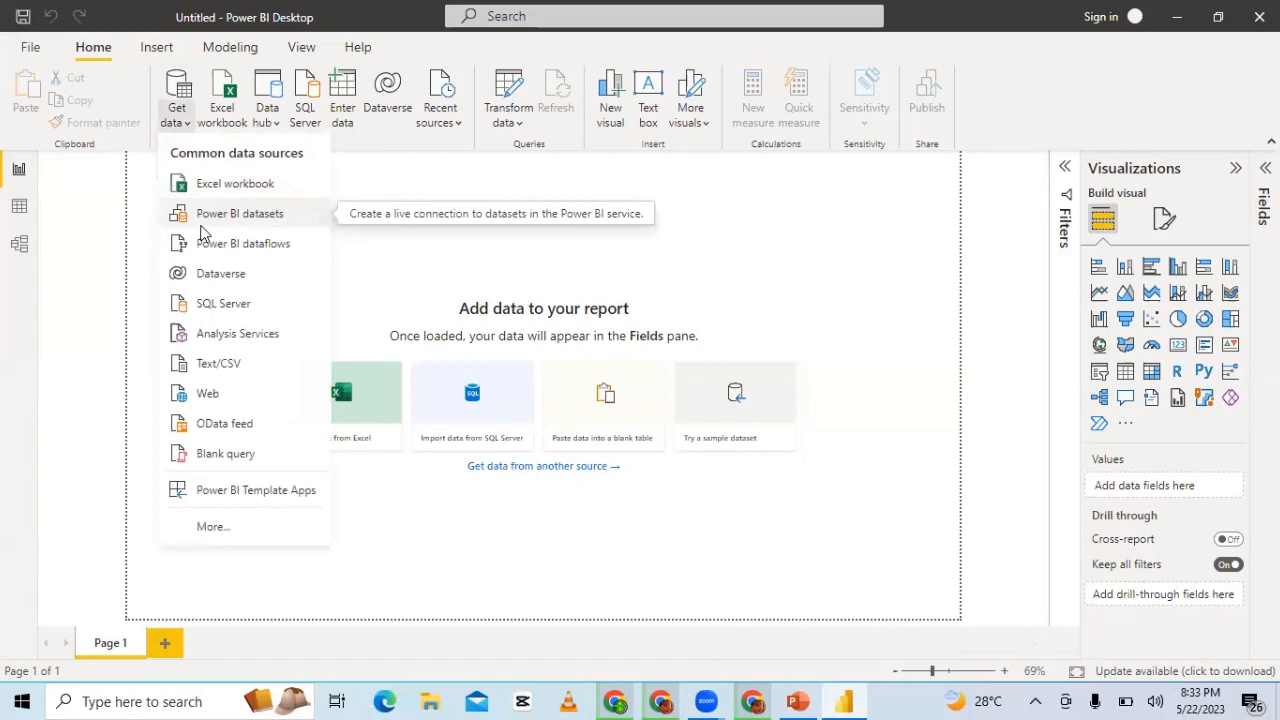
- Open the complete Get Data source list and look through all connectors down to Blank Query
{"action": "left_click", "coordinate": [196, 527]}
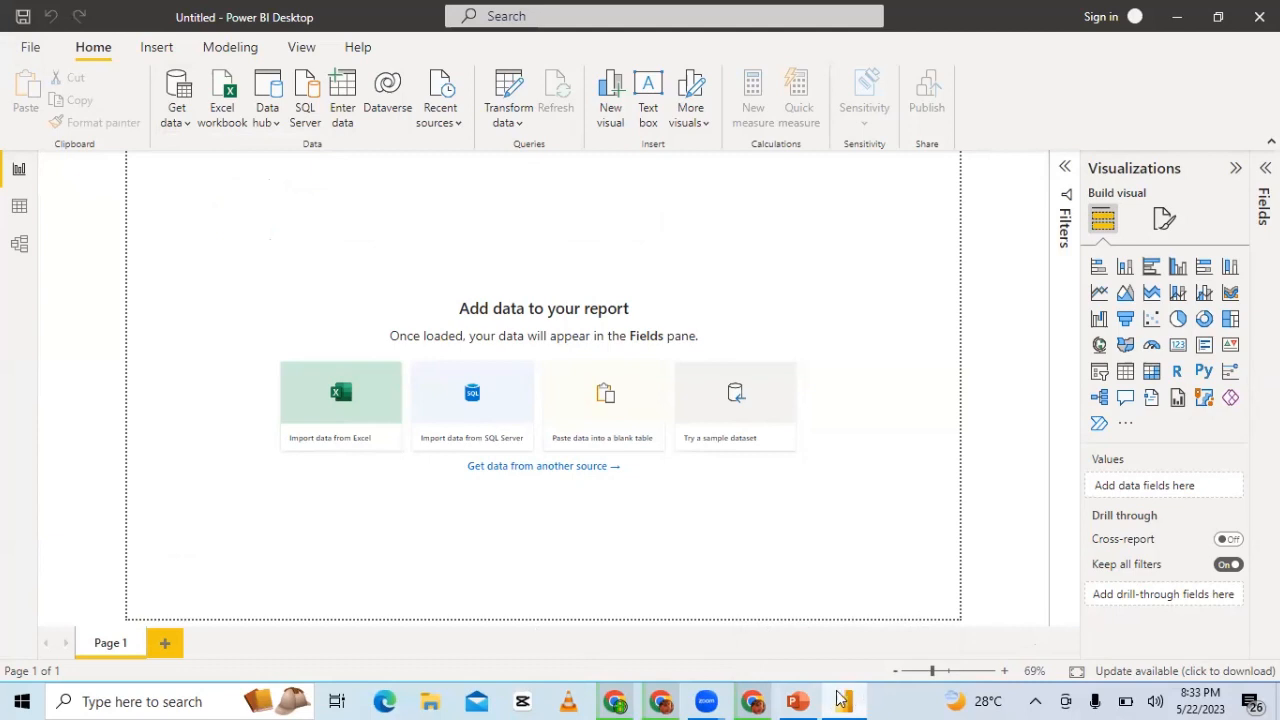
{"action": "mouse_move", "coordinate": [837, 692]}
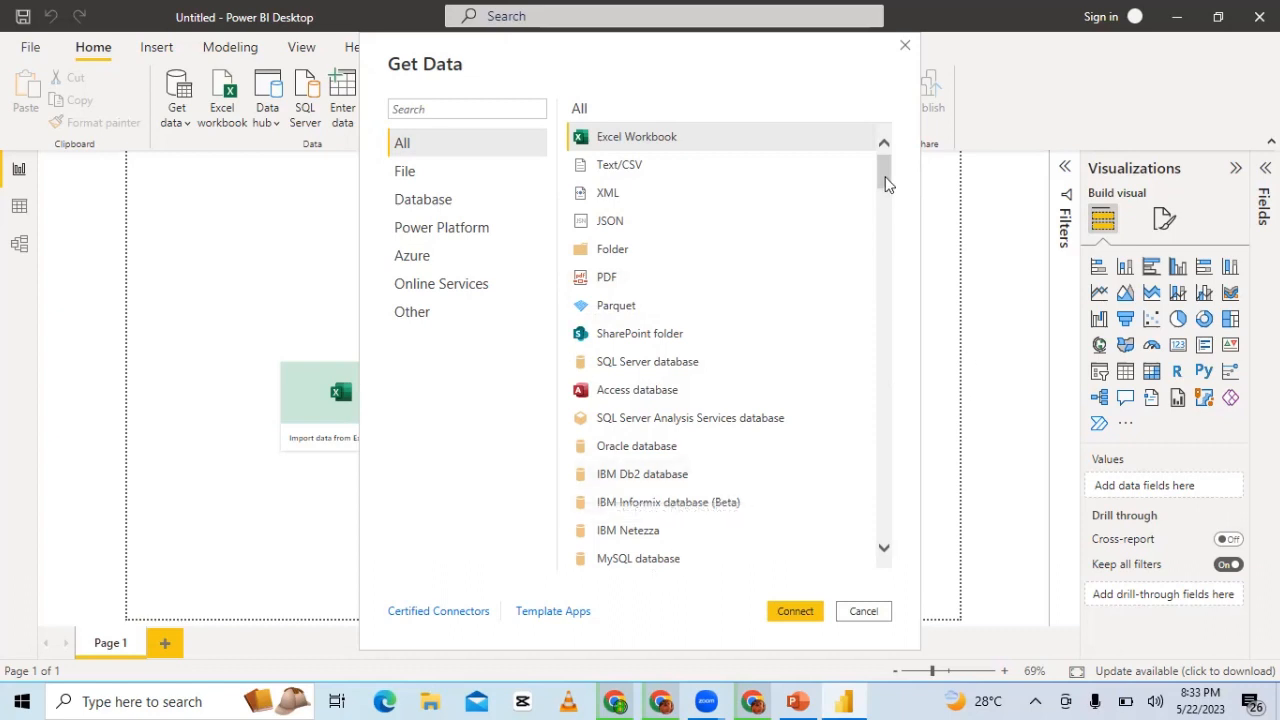
{"action": "left_click_drag", "start_coordinate": [883, 182], "coordinate": [851, 540]}
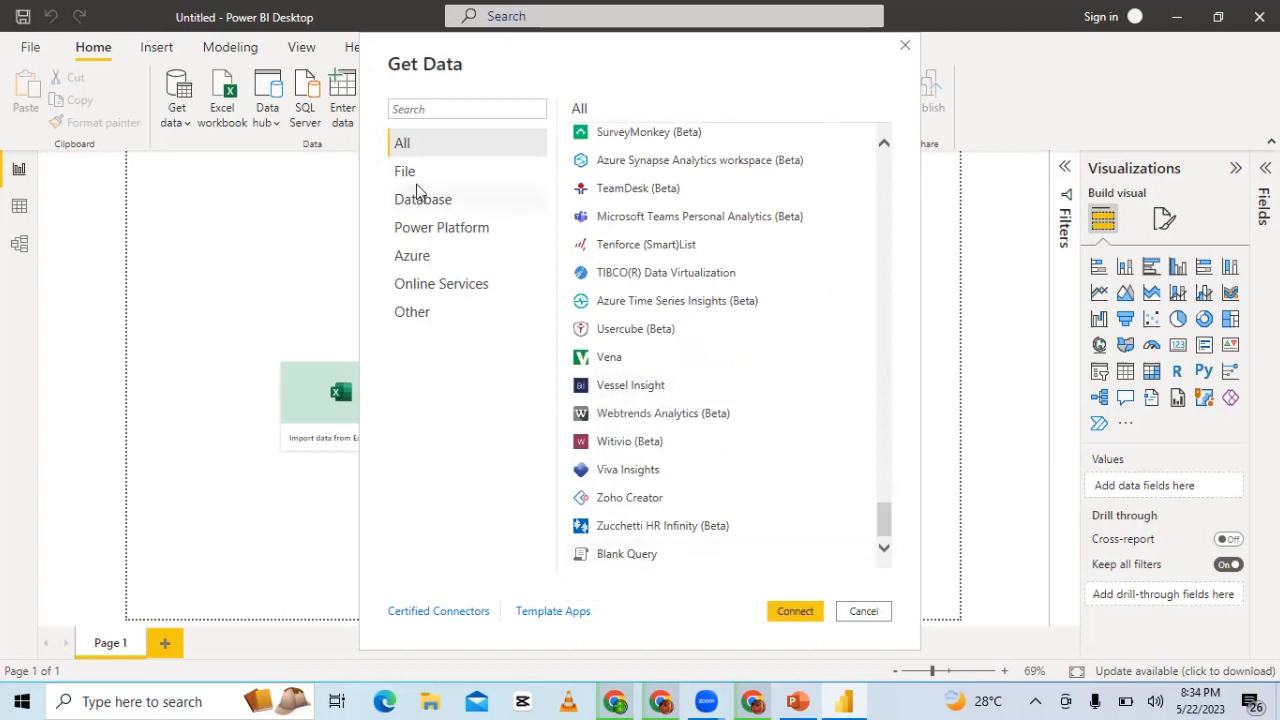
- Connect to the Excel workbook "assignment for data analytics" in Documents from the File category of data sources
{"action": "left_click", "coordinate": [443, 175]}
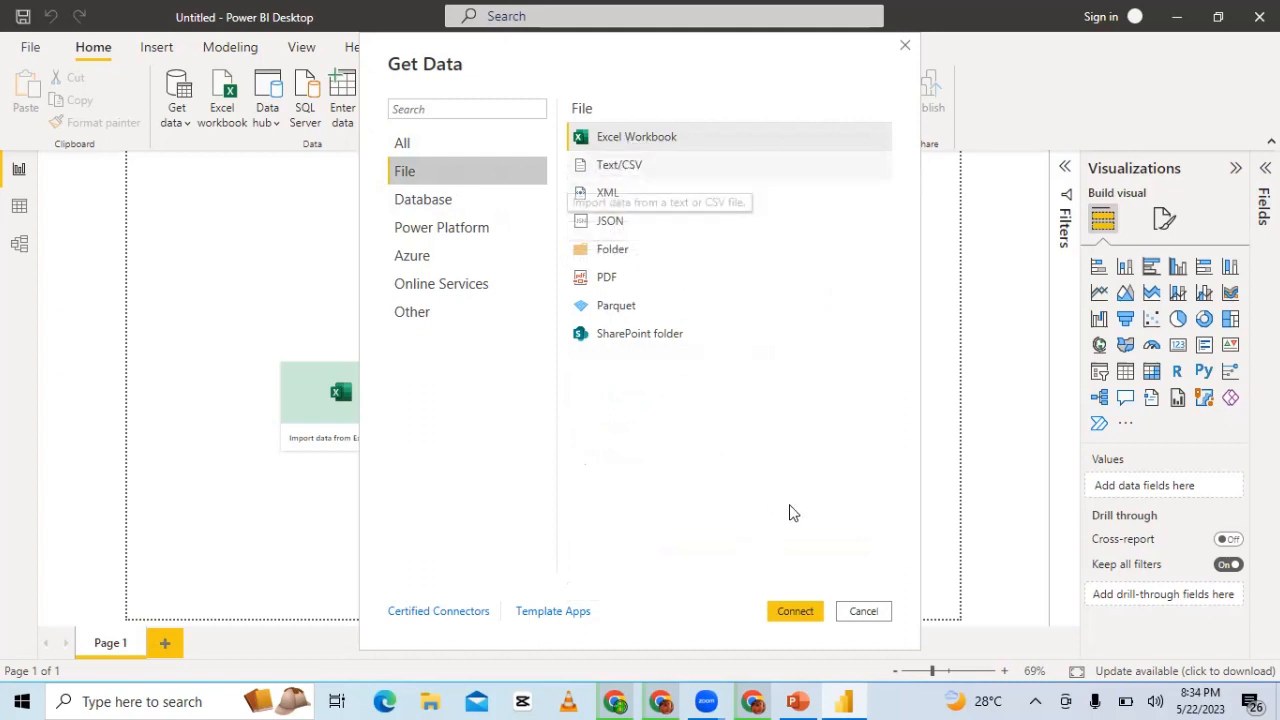
{"action": "left_click", "coordinate": [793, 606]}
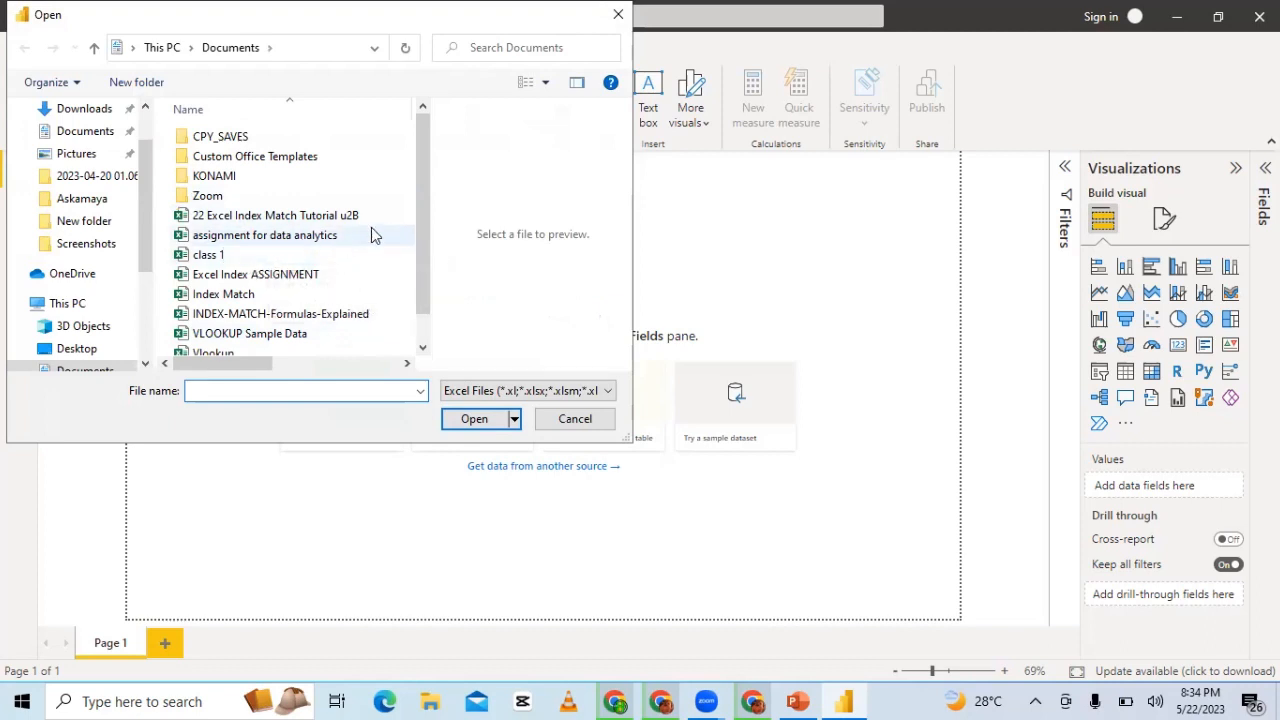
{"action": "scroll", "coordinate": [412, 253], "scroll_direction": "down", "scroll_amount": 1}
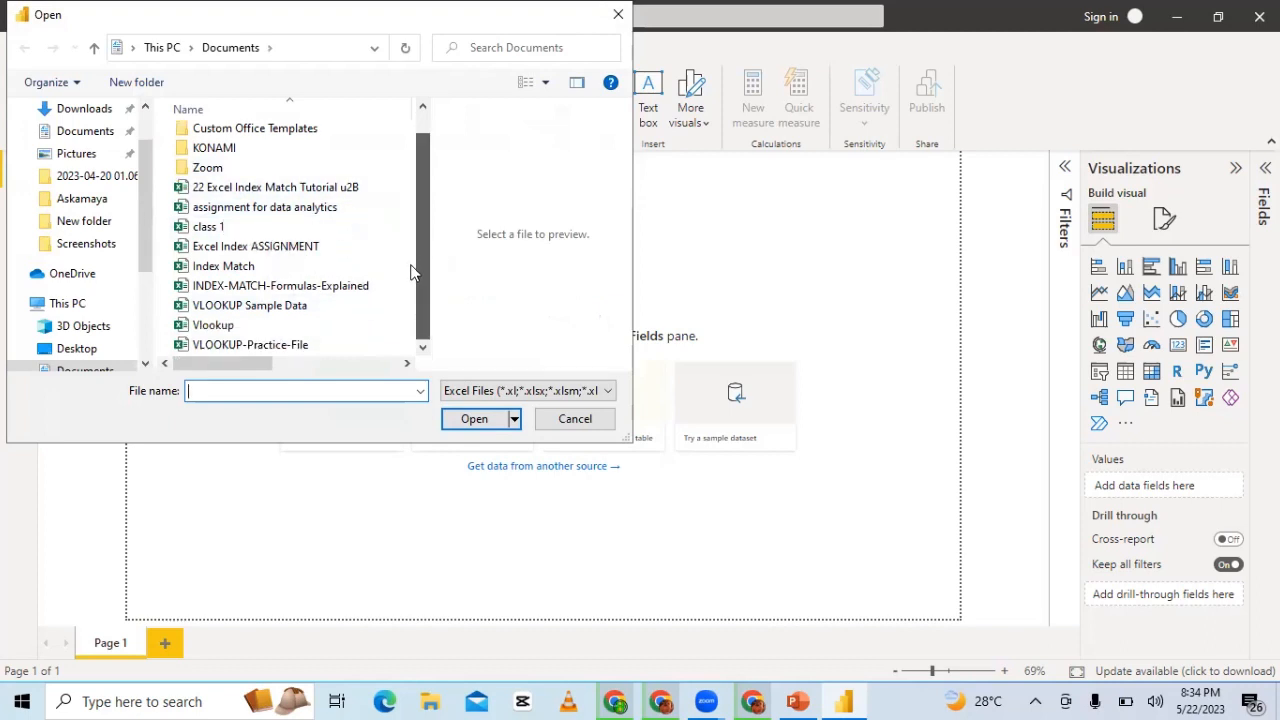
{"action": "left_click", "coordinate": [272, 210]}
{"action": "left_click", "coordinate": [272, 210]}
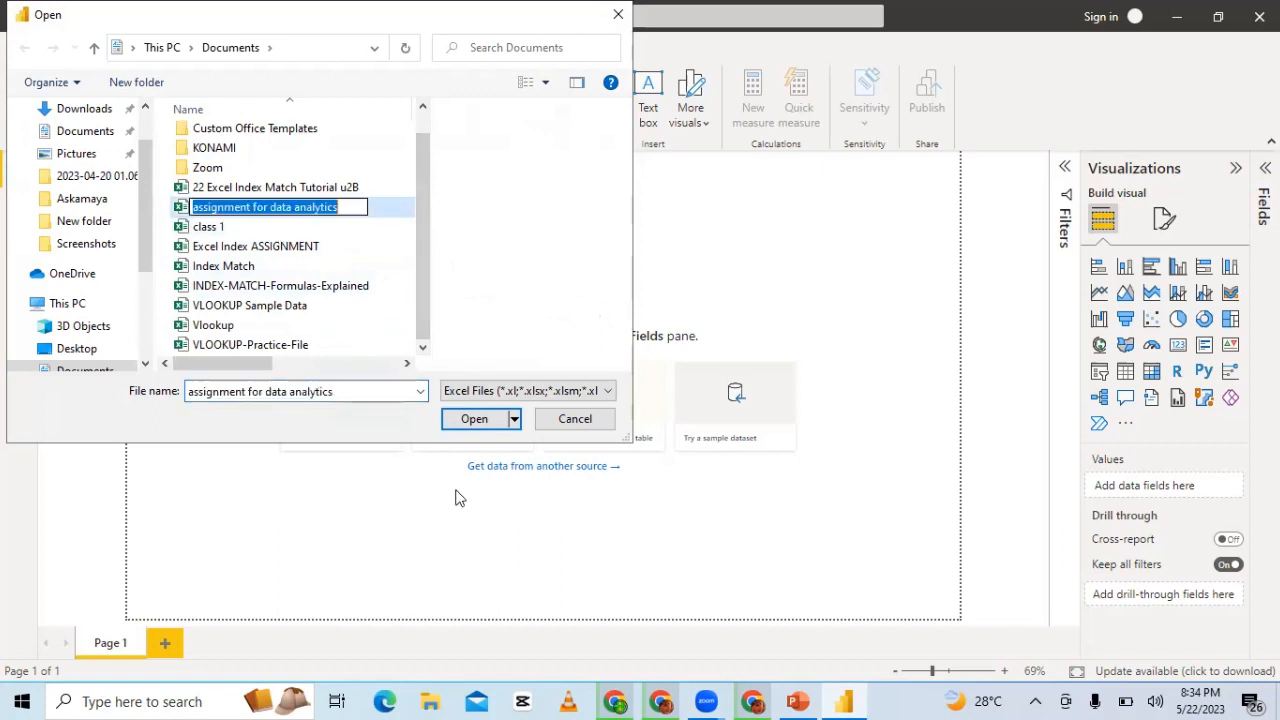
{"action": "left_click", "coordinate": [487, 421]}
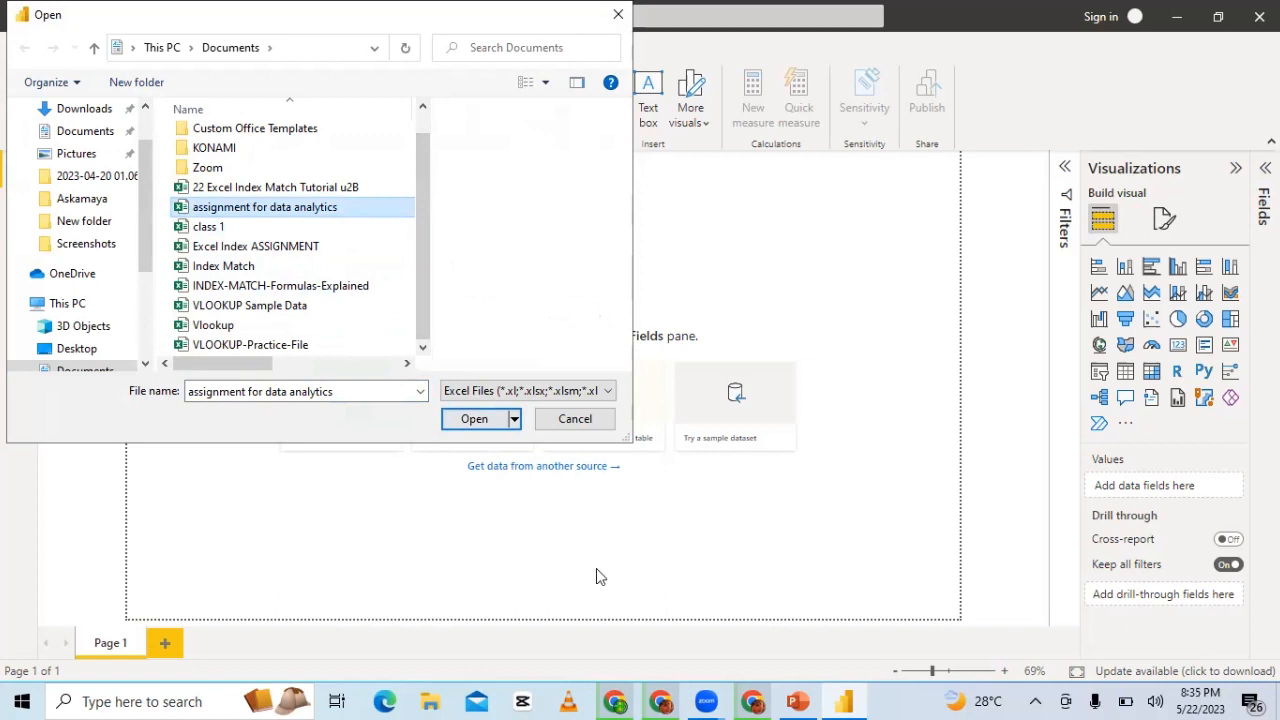
{"action": "left_click", "coordinate": [474, 419]}
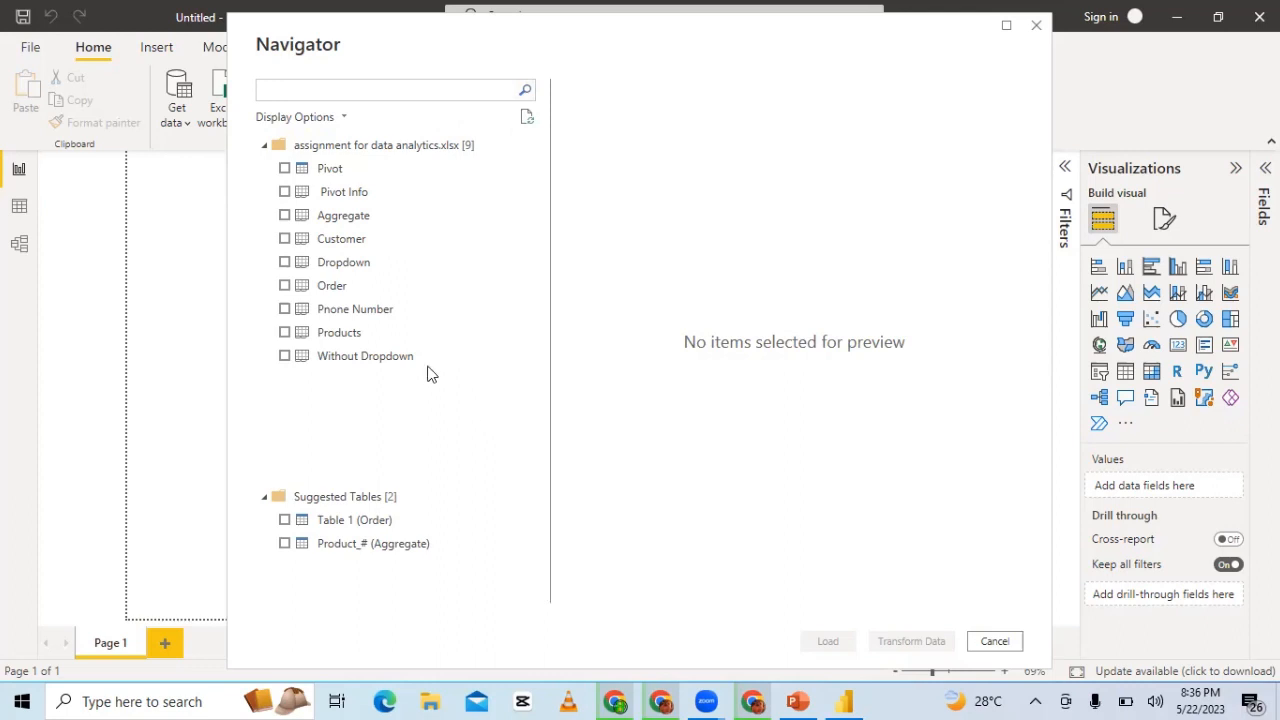
- Preview the Products, Pnone Number and Order sheets of the workbook, including the Order sheet's further columns
{"action": "left_click", "coordinate": [299, 334]}
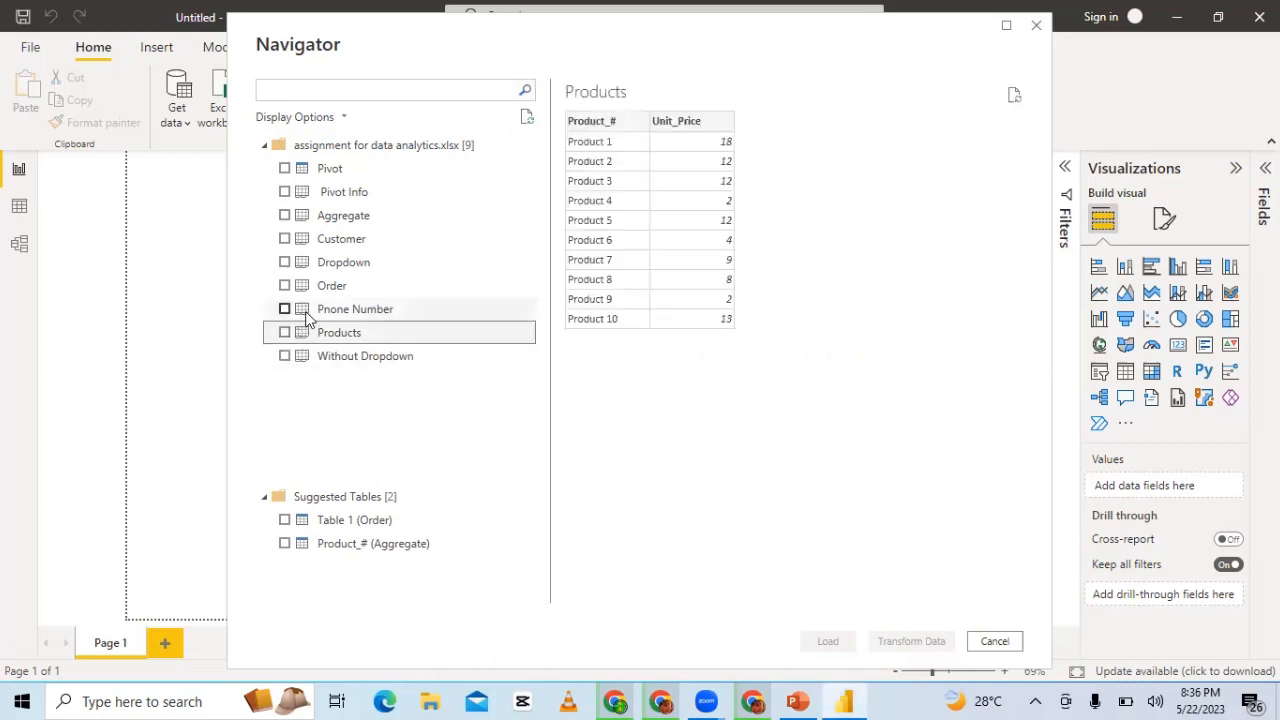
{"action": "left_click", "coordinate": [314, 309]}
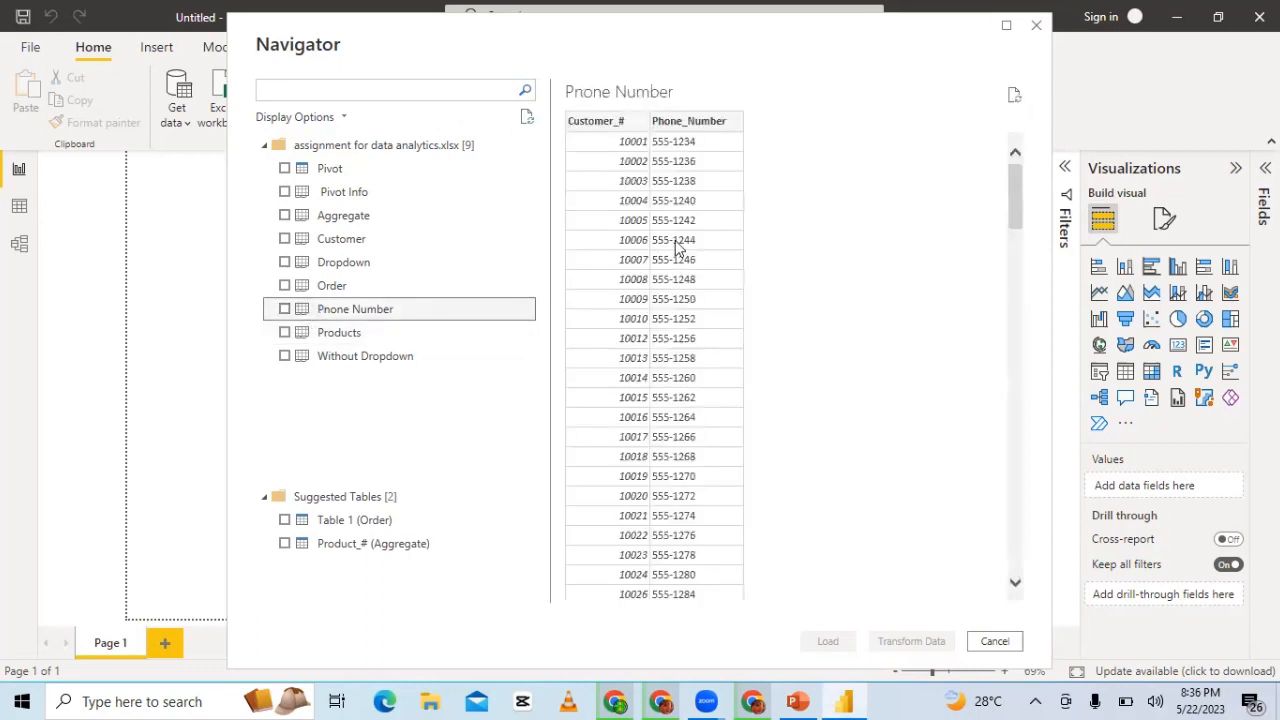
{"action": "left_click", "coordinate": [324, 284]}
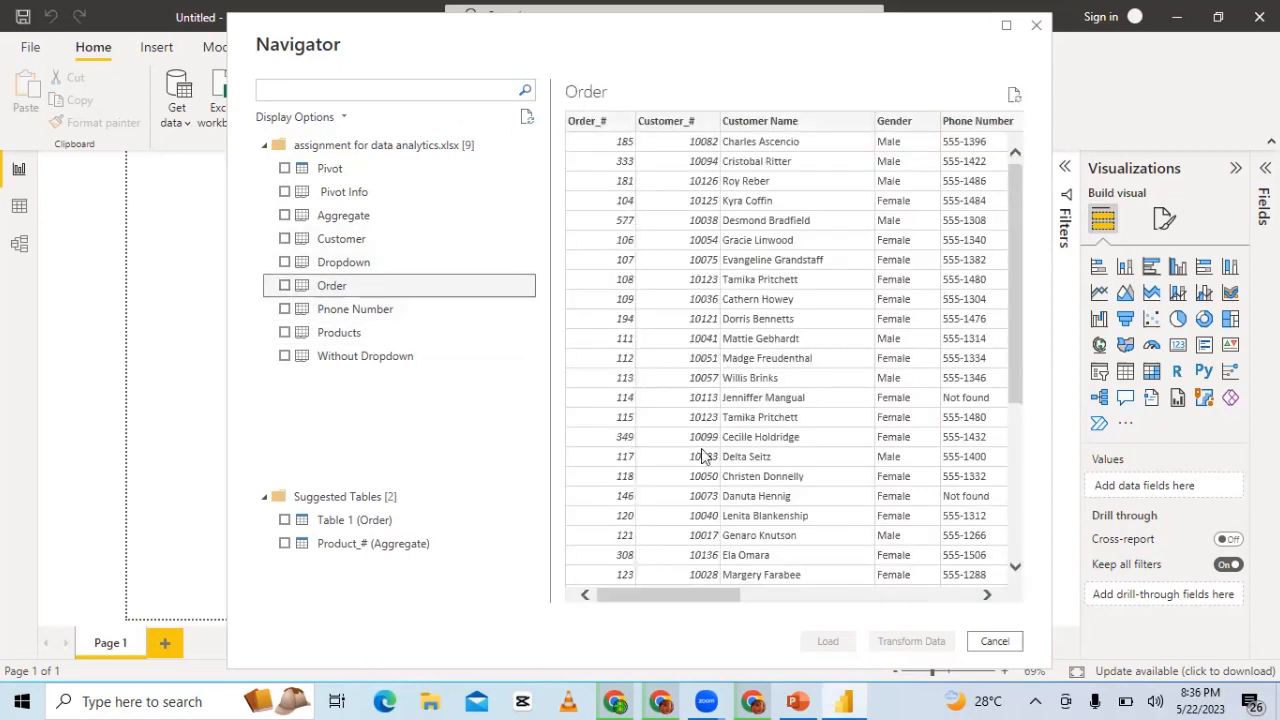
{"action": "left_click_drag", "start_coordinate": [680, 594], "coordinate": [710, 594]}
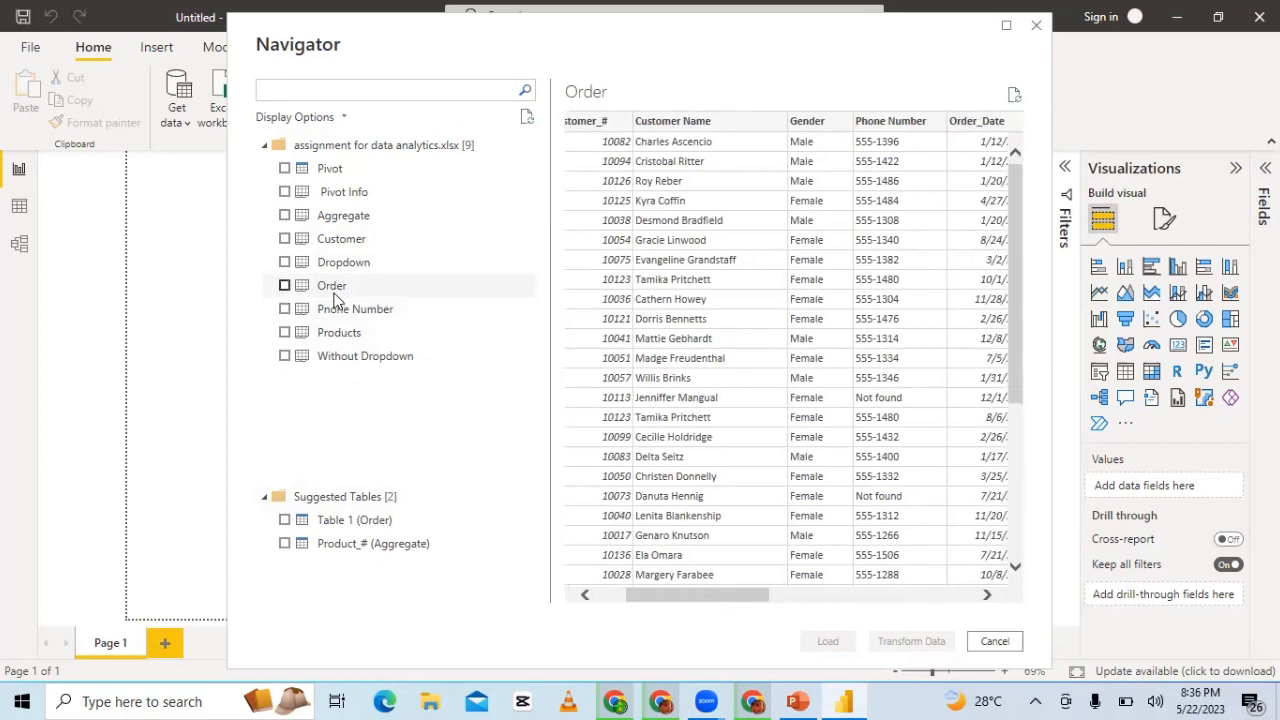
- Select the Order sheet, preview the Dropdown and Customer sheets, and try to load the selection
{"action": "left_click", "coordinate": [285, 286]}
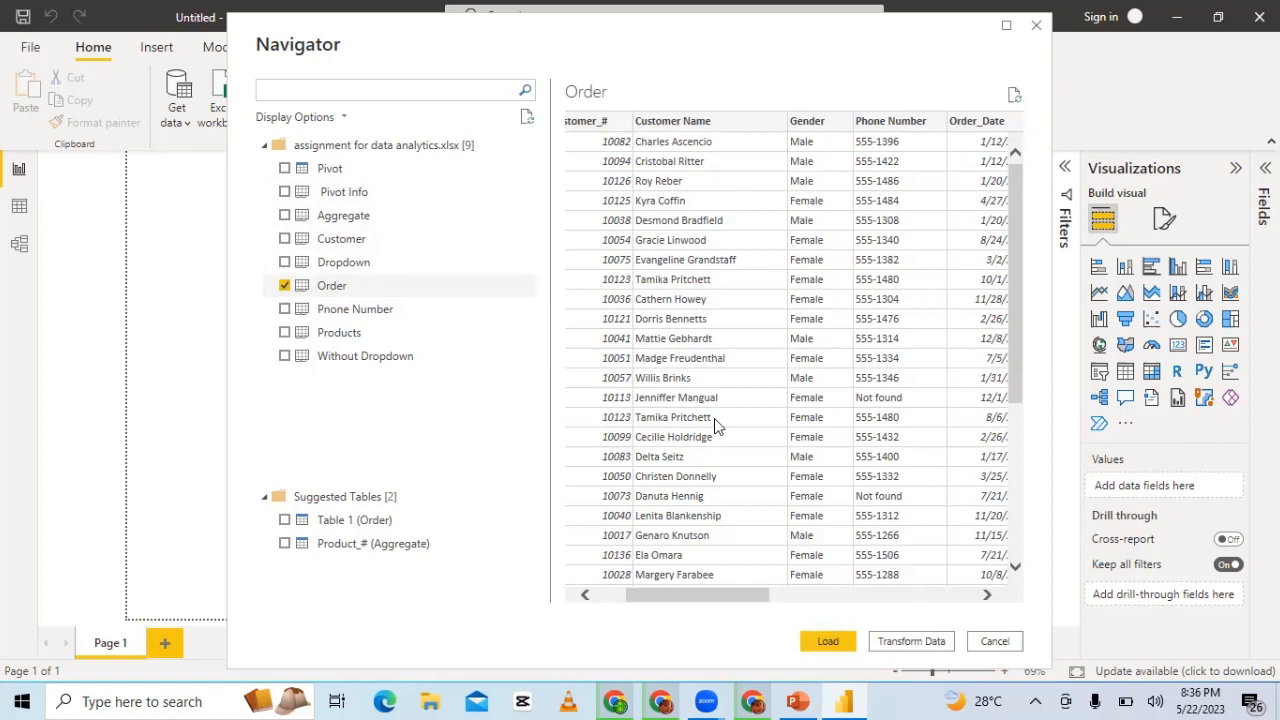
{"action": "left_click", "coordinate": [326, 258]}
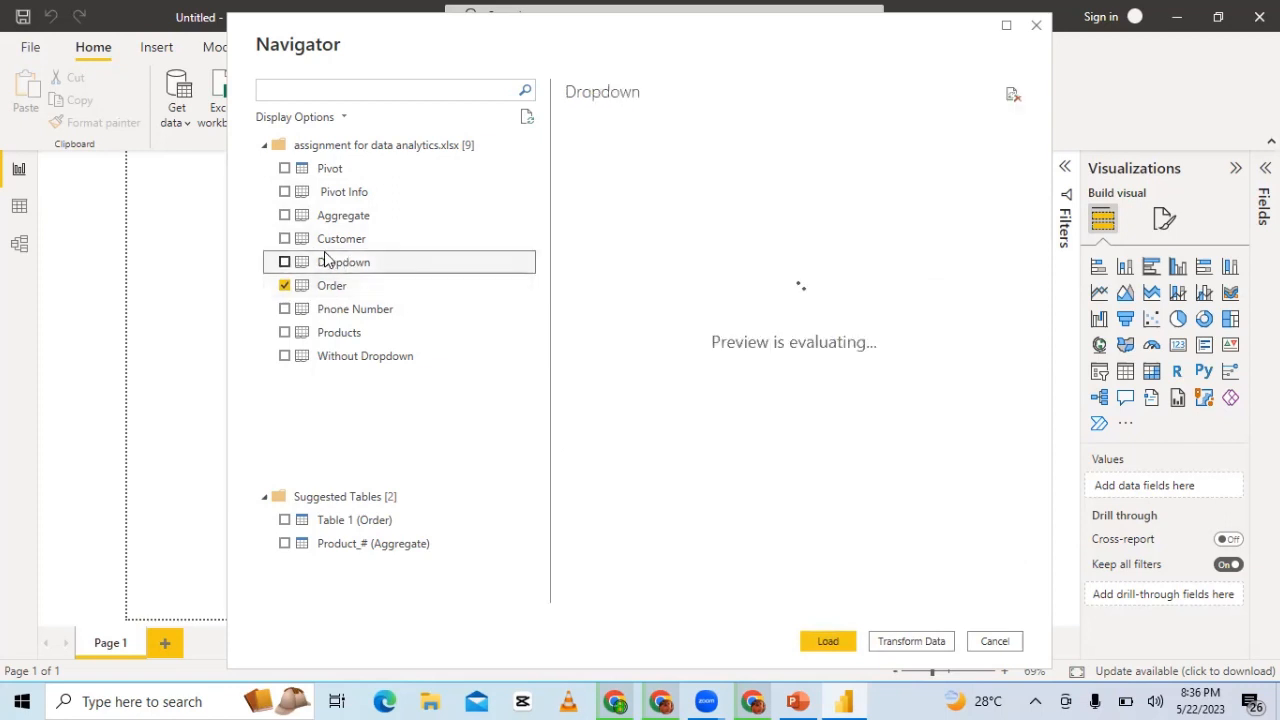
{"action": "left_click", "coordinate": [340, 239]}
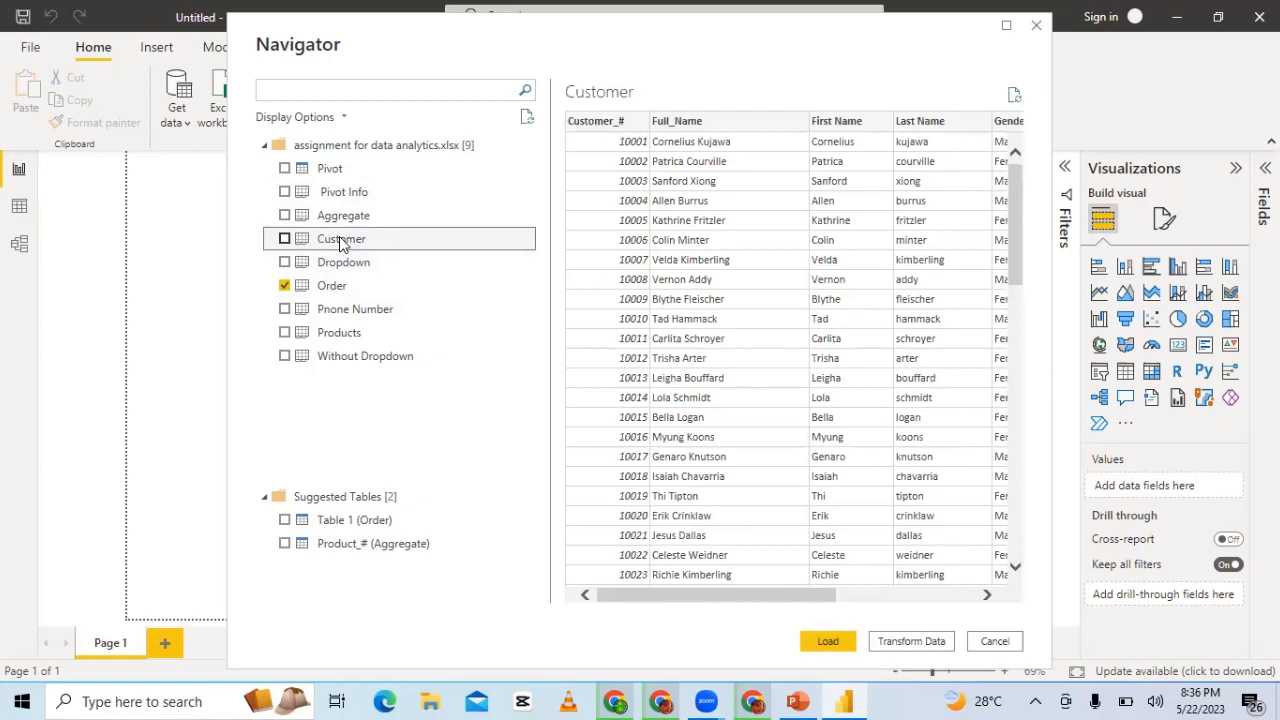
{"action": "left_click", "coordinate": [843, 645]}
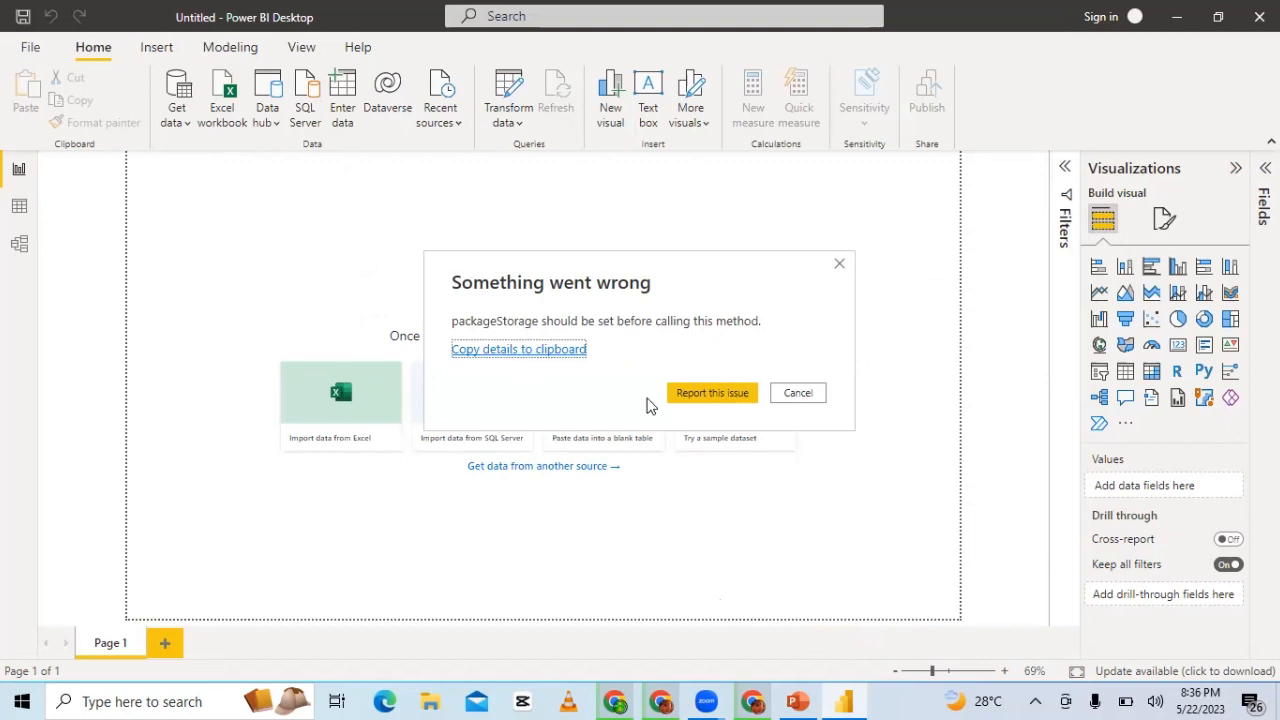
{"action": "left_click", "coordinate": [778, 398]}
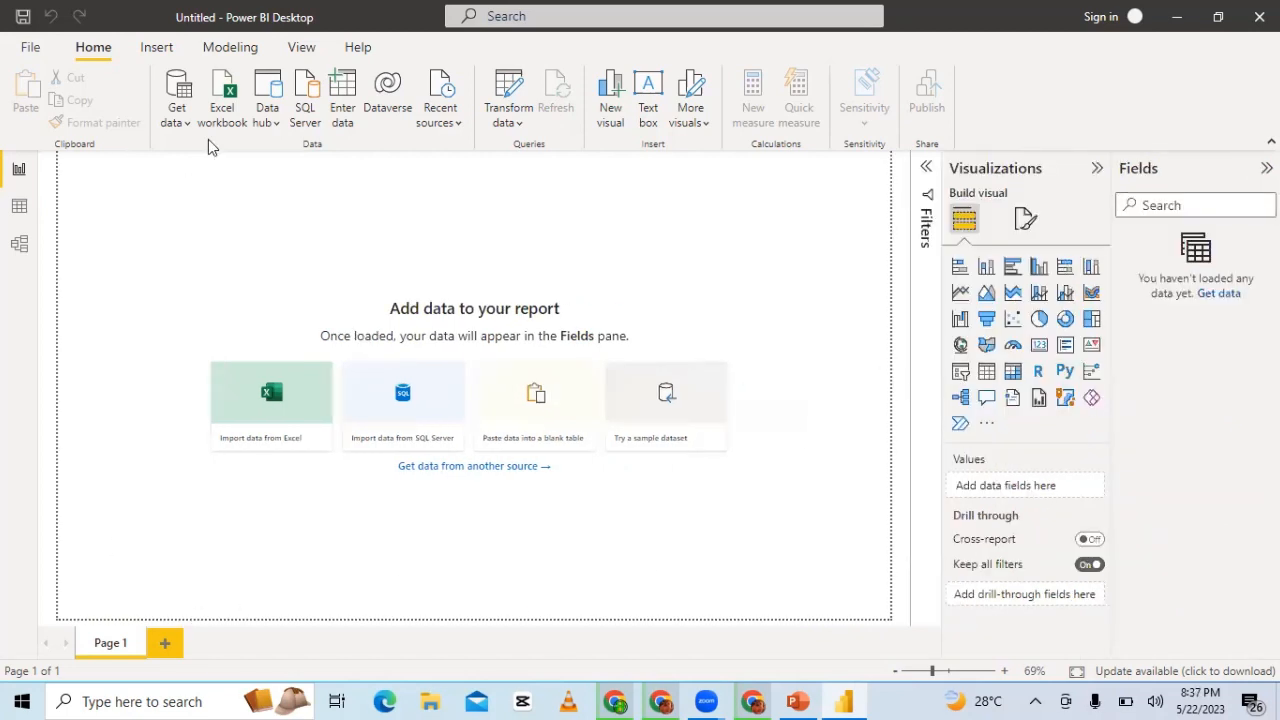
- Load the Order sheet from the Excel workbook "assignment for data analytics" through the common data sources
{"action": "left_click", "coordinate": [176, 116]}
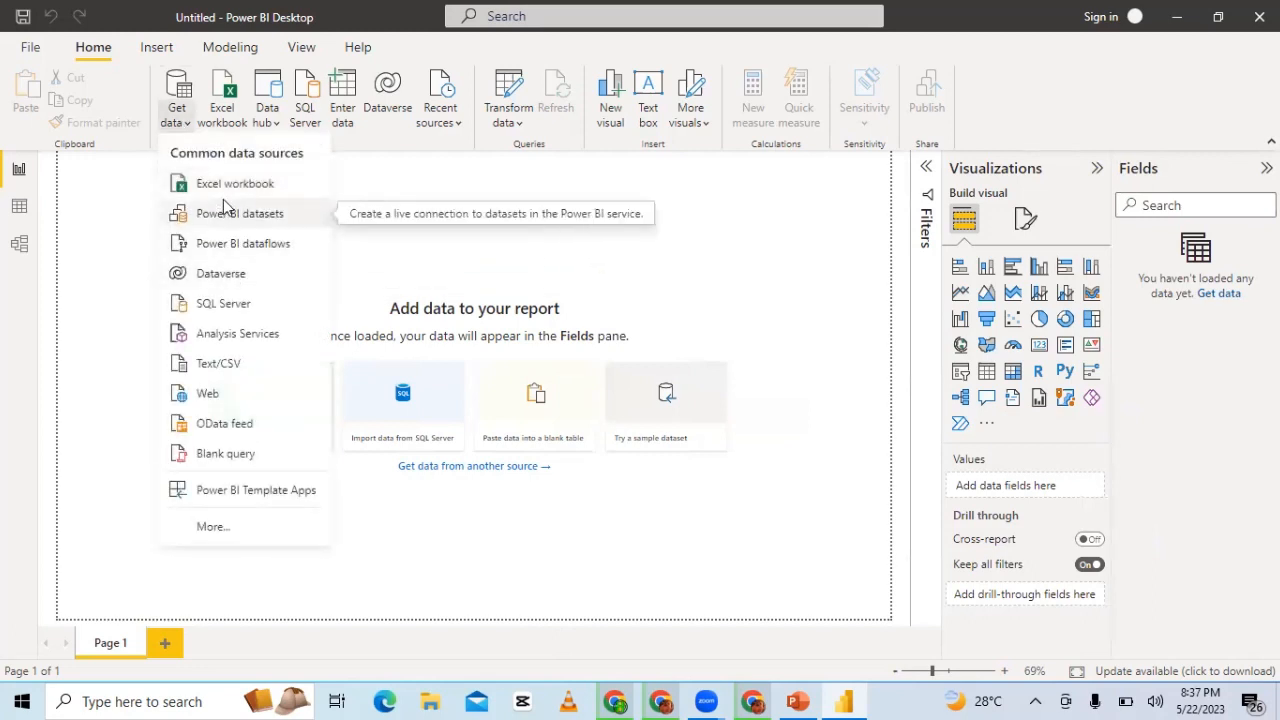
{"action": "left_click", "coordinate": [224, 193]}
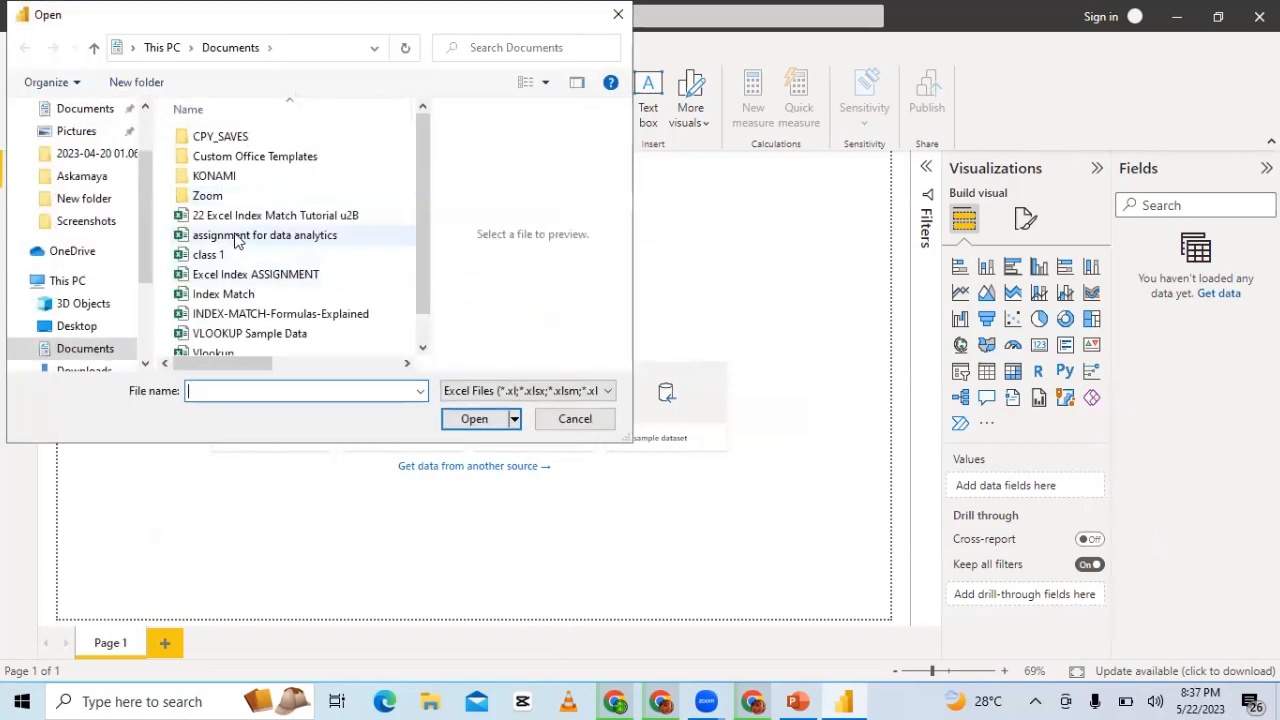
{"action": "left_click", "coordinate": [237, 236]}
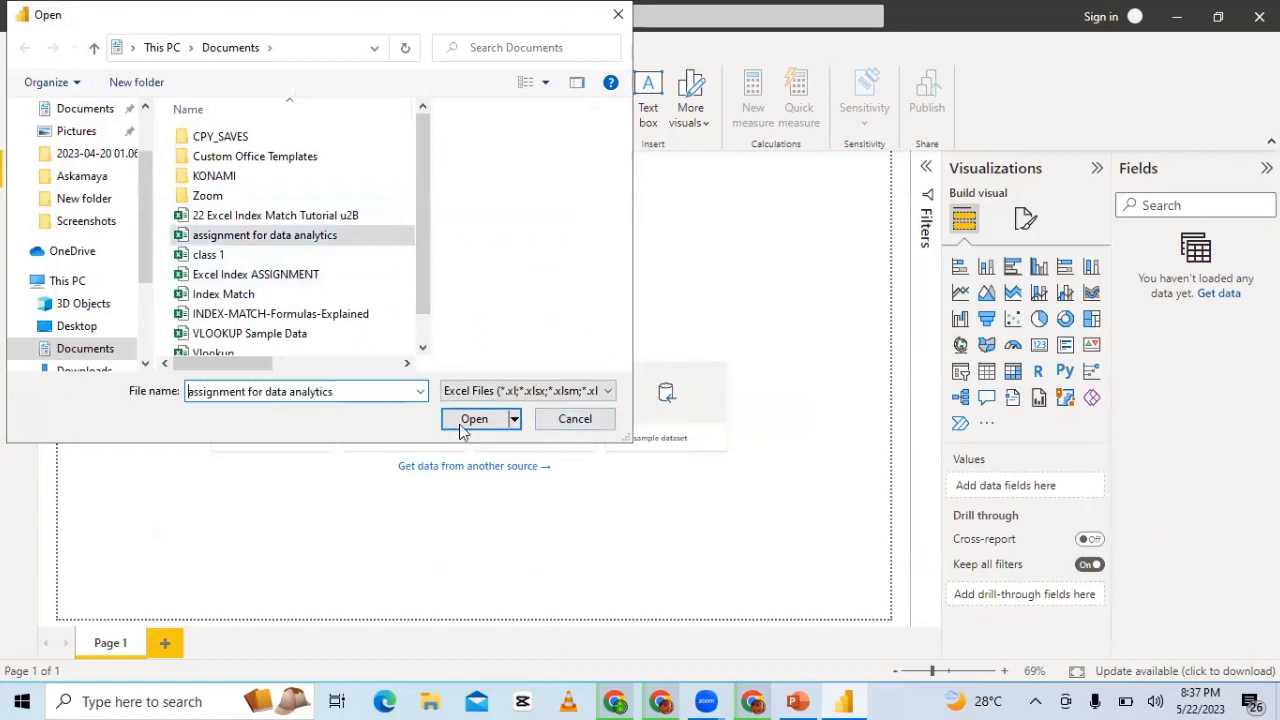
{"action": "left_click", "coordinate": [462, 425]}
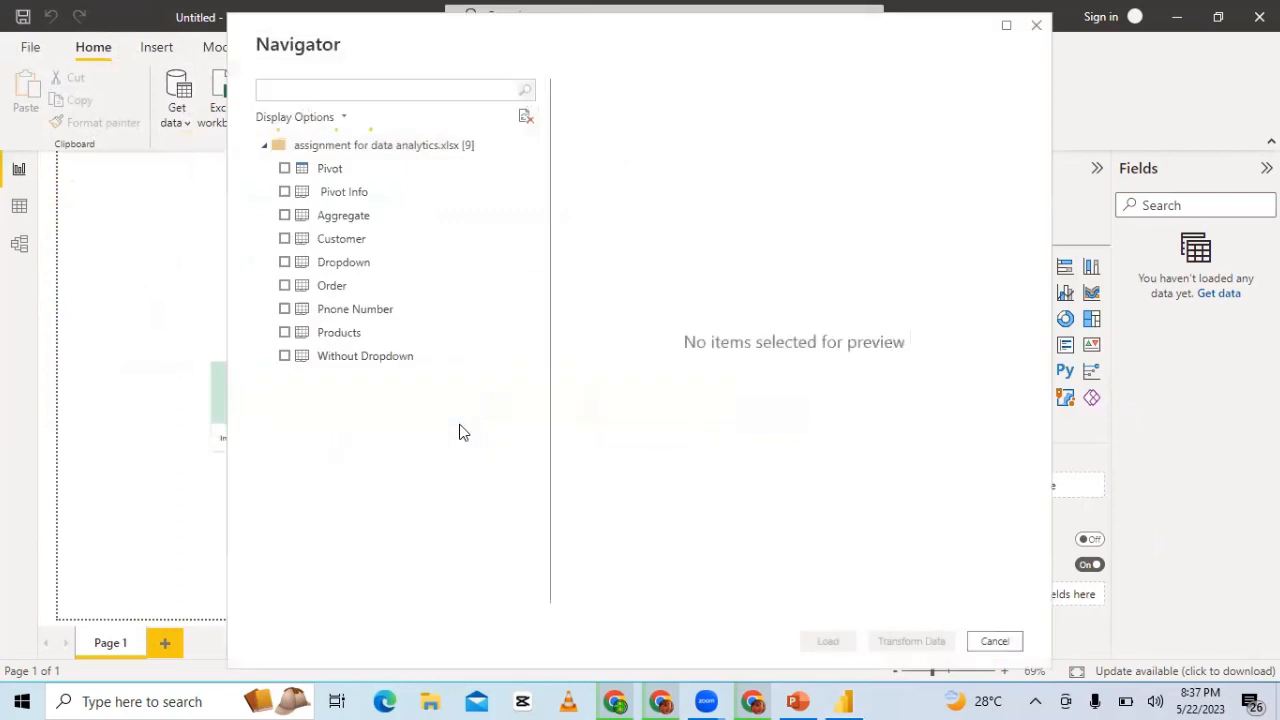
{"action": "left_click", "coordinate": [285, 286]}
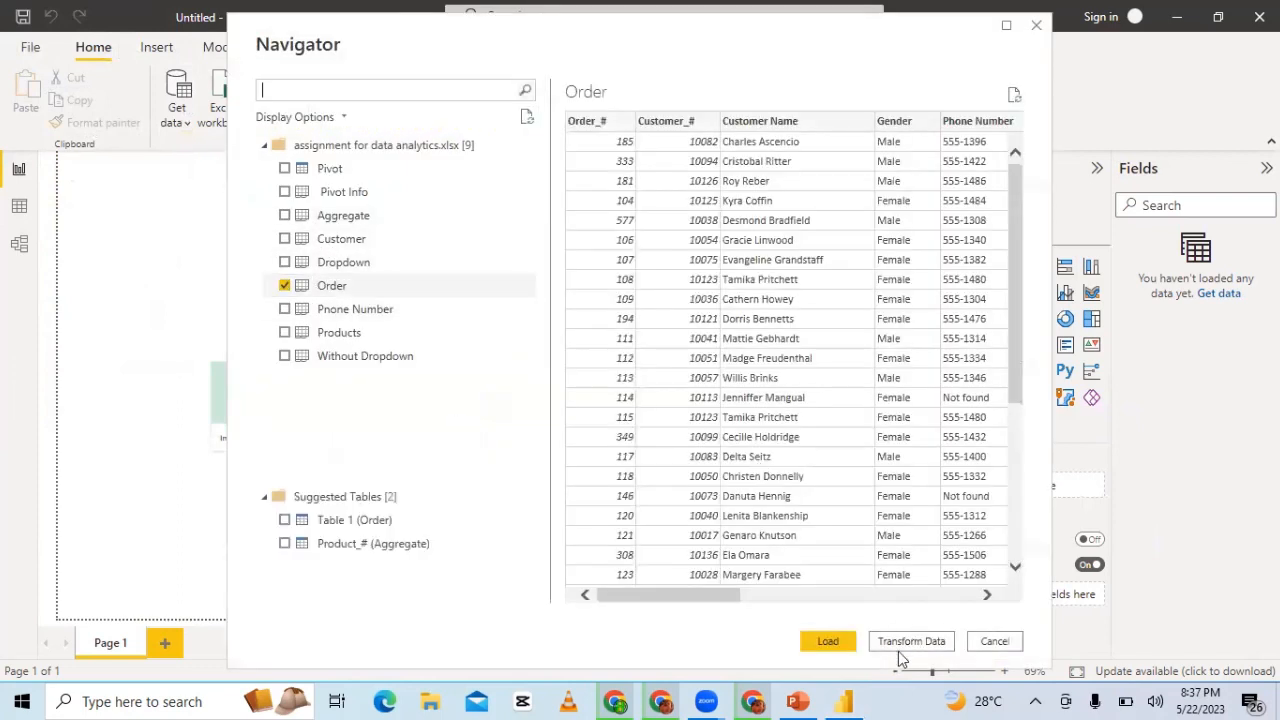
{"action": "left_click", "coordinate": [829, 645]}
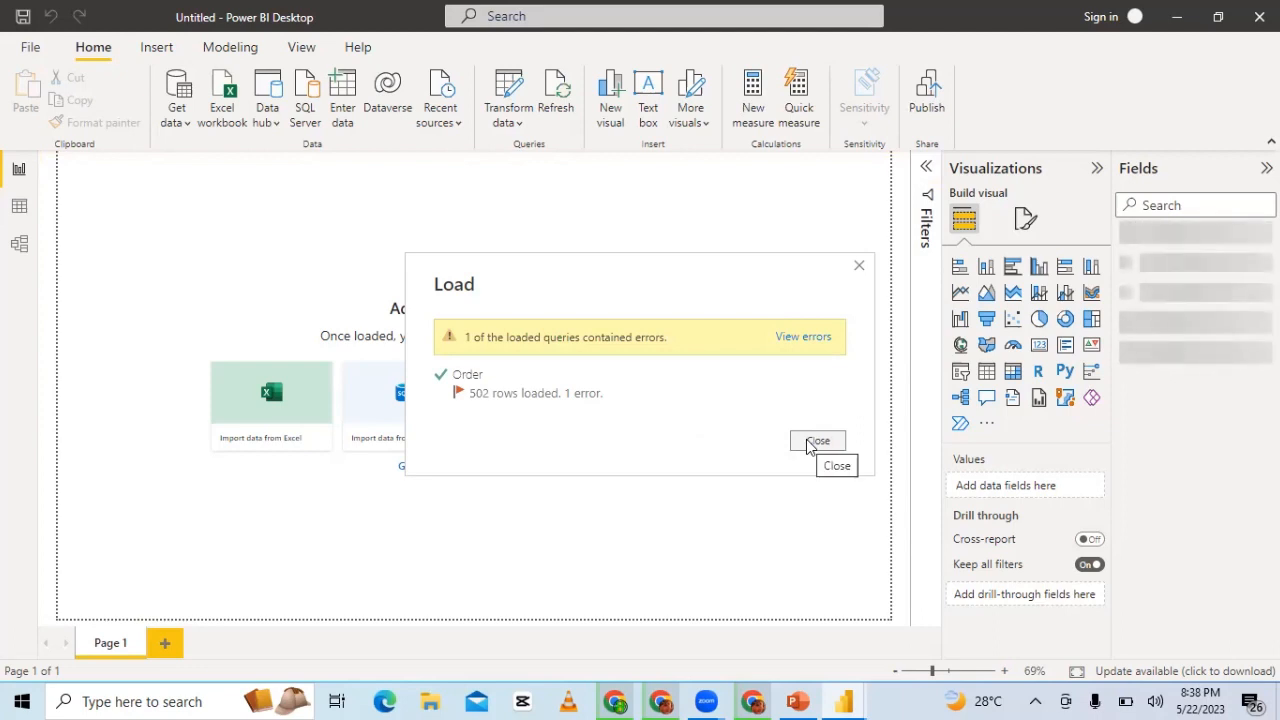
{"action": "left_click", "coordinate": [817, 442]}
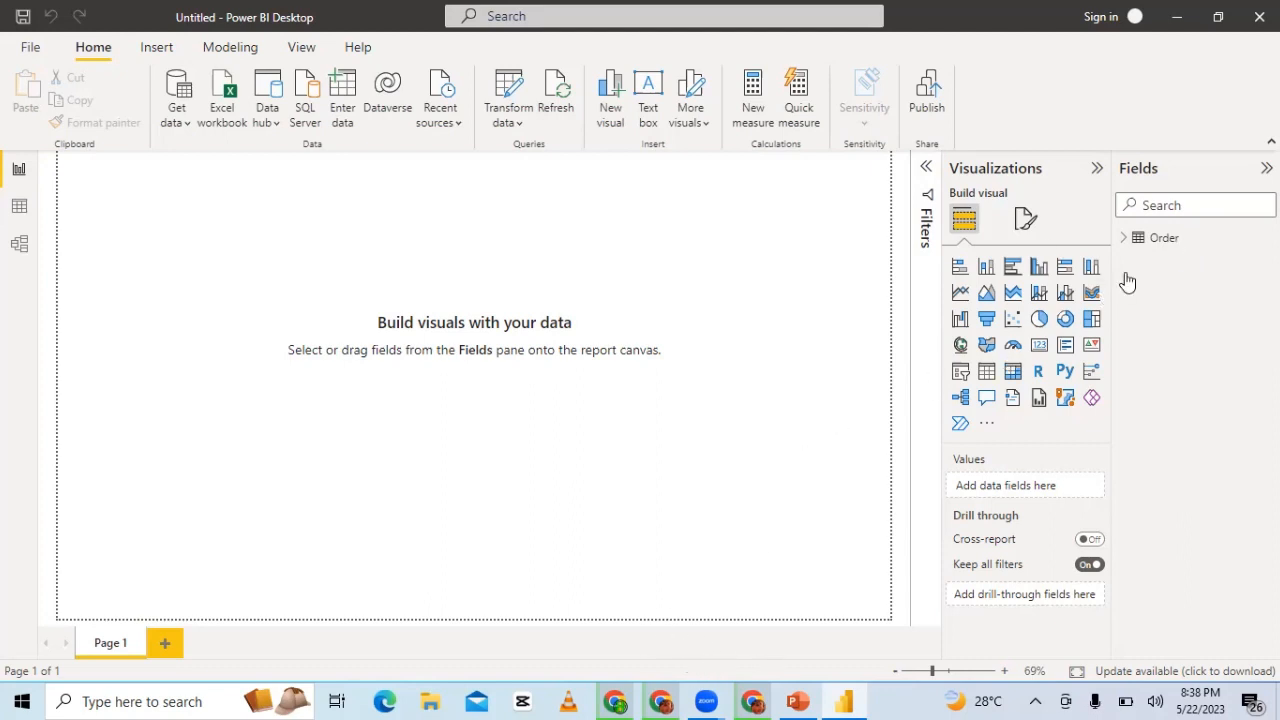
- Examine the loaded Order table in Data view and Model view, including its unnamed extra columns such as Column13
{"action": "left_click", "coordinate": [20, 214]}
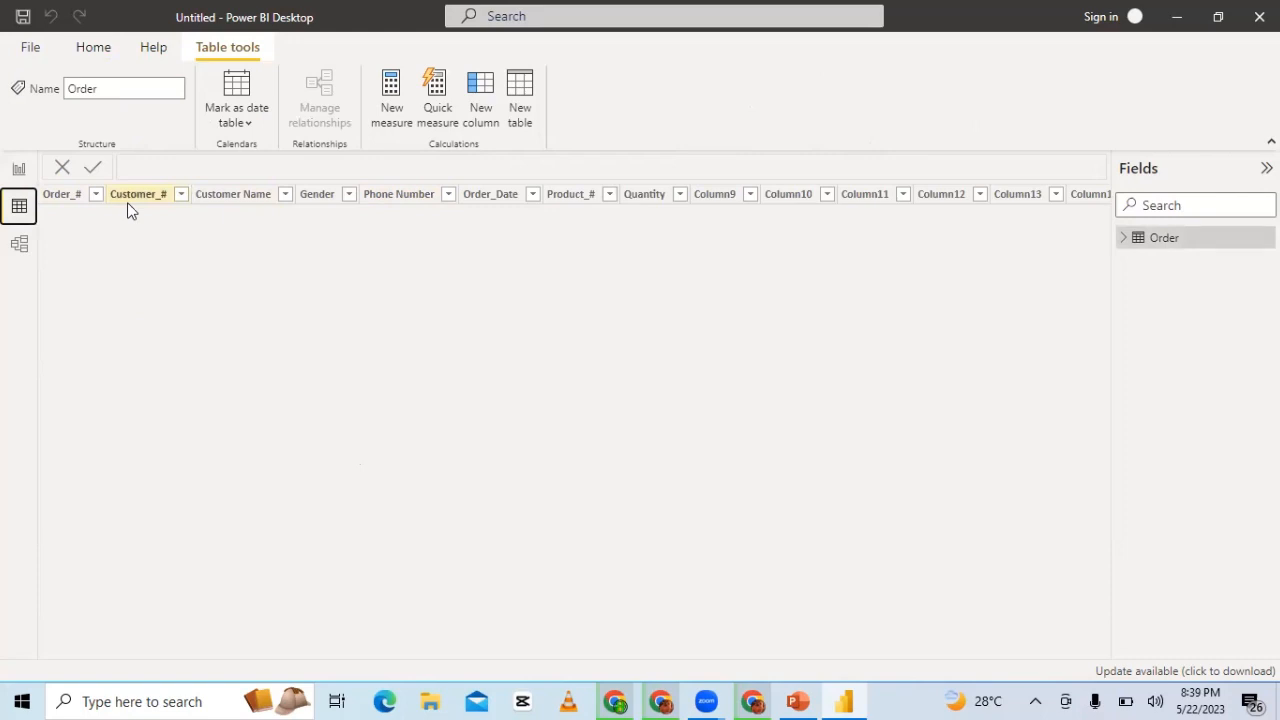
{"action": "left_click", "coordinate": [22, 246]}
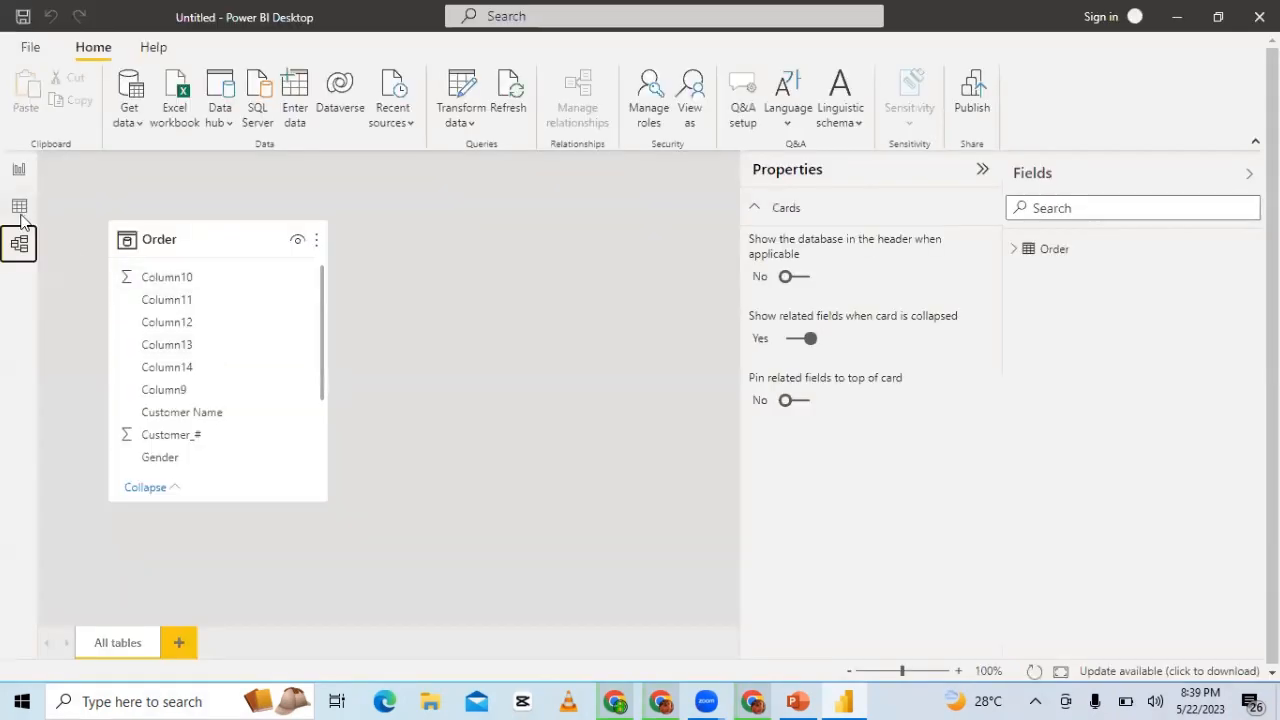
{"action": "left_click", "coordinate": [20, 208]}
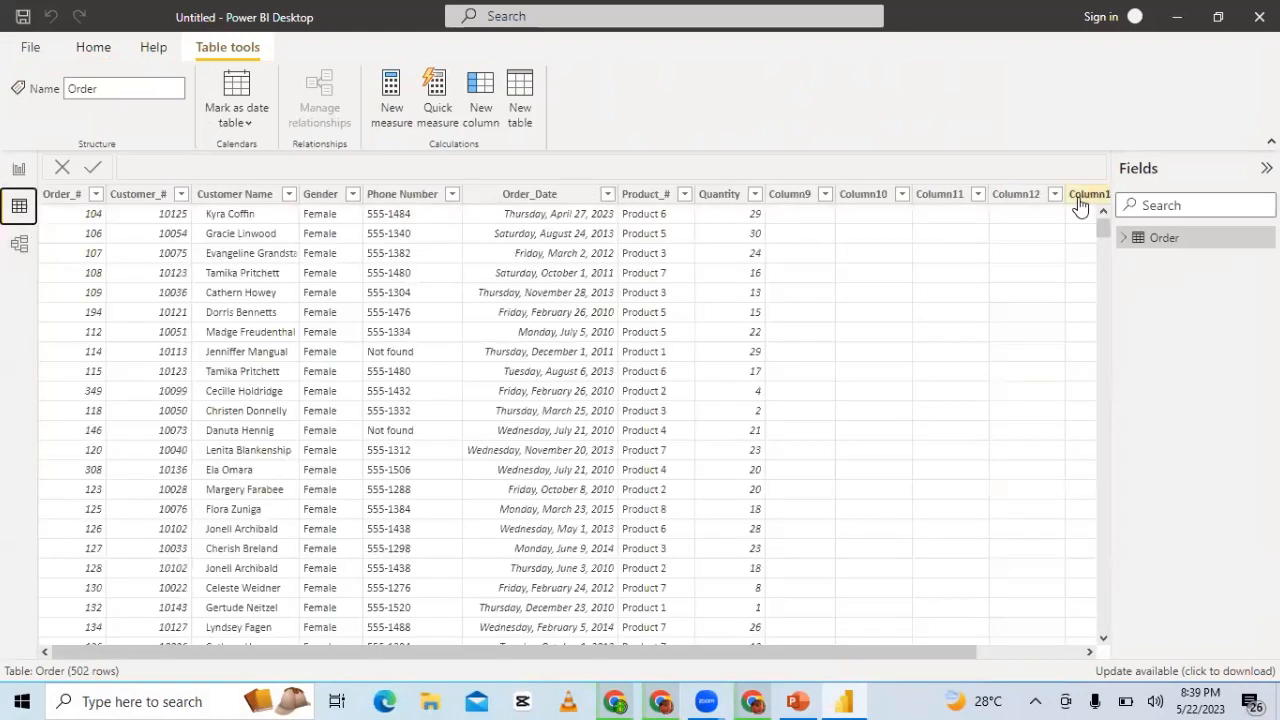
{"action": "left_click", "coordinate": [1079, 205]}
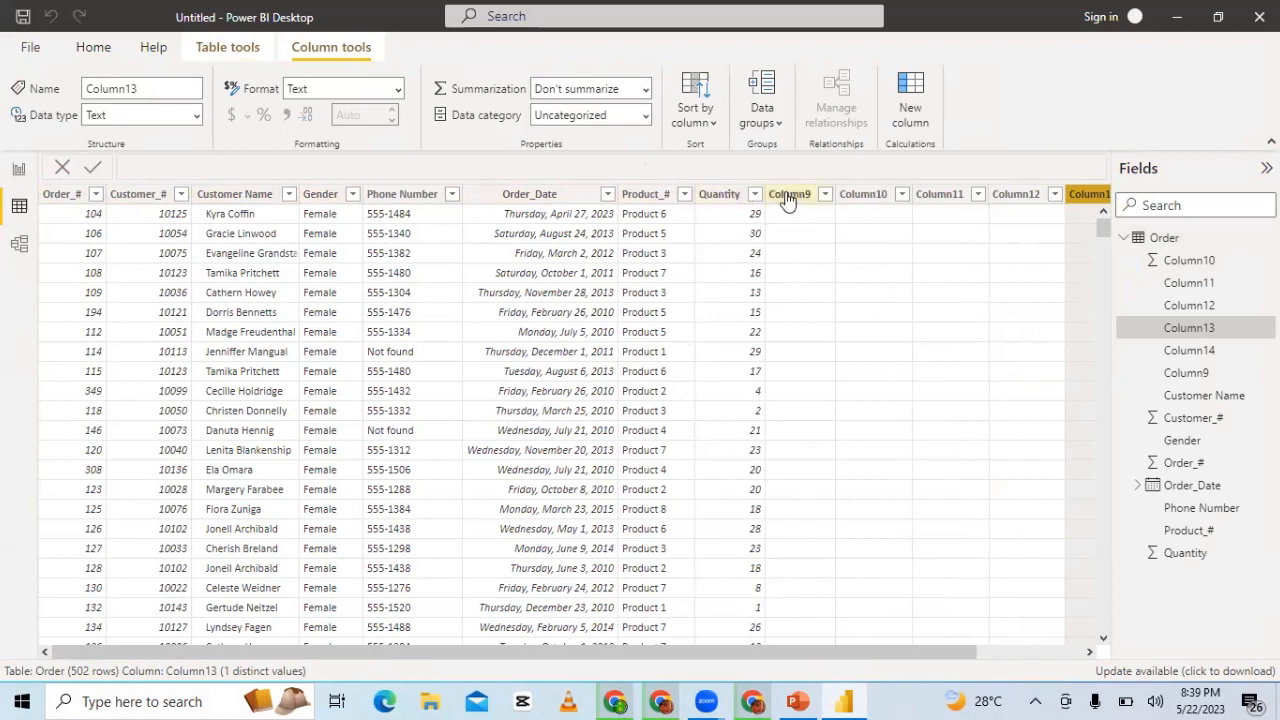
{"action": "left_click", "coordinate": [19, 243]}
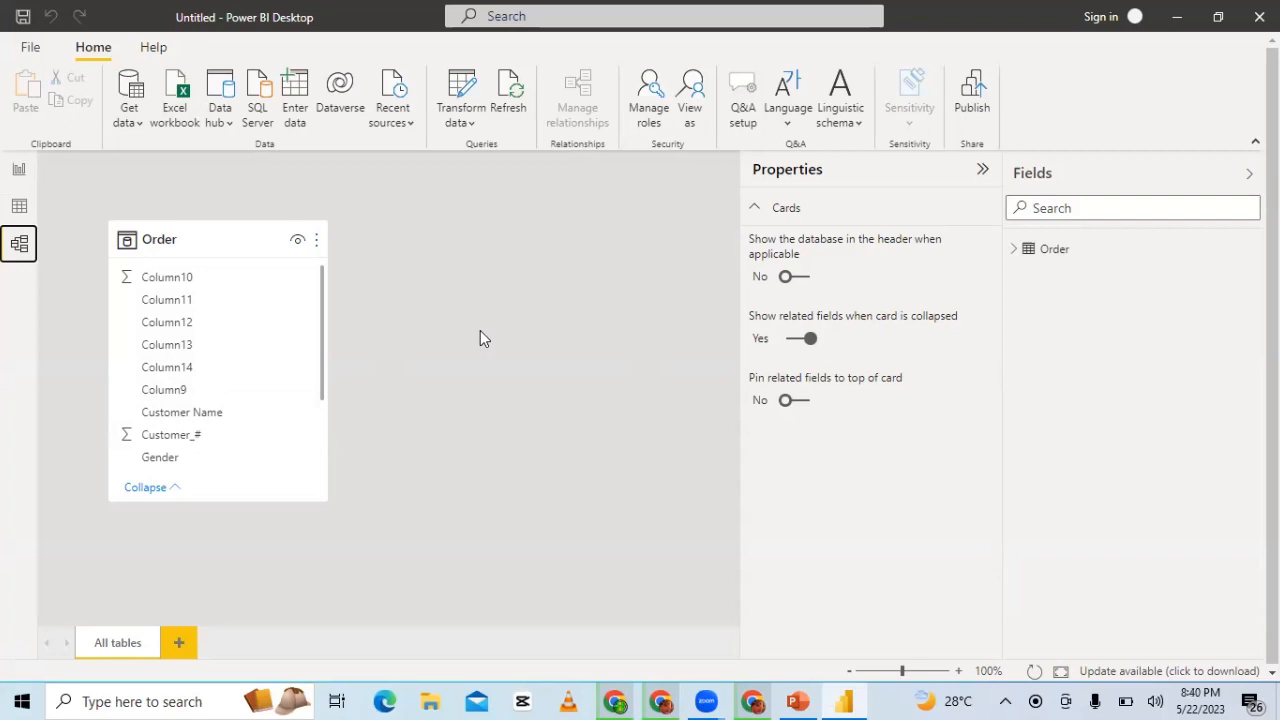
- In Report view, add a table visual showing the Order_# and Customer Name fields of the Order table
{"action": "left_click", "coordinate": [27, 173]}
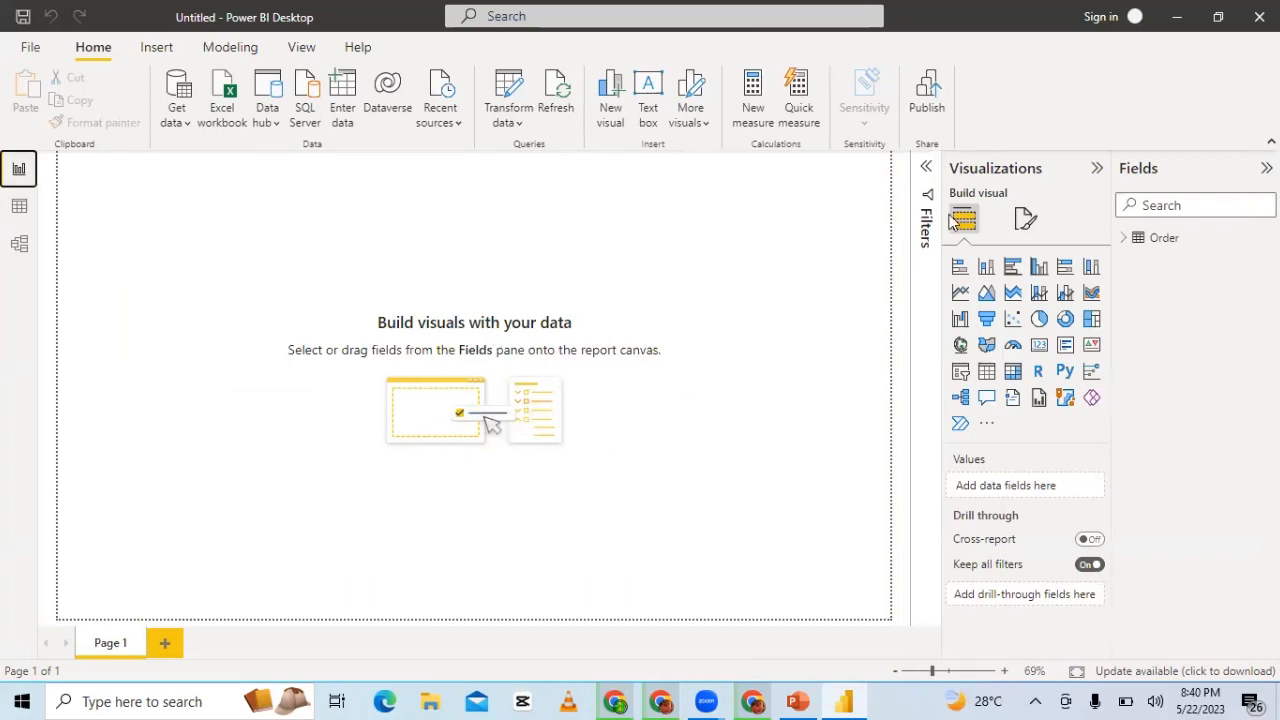
{"action": "left_click", "coordinate": [1125, 241]}
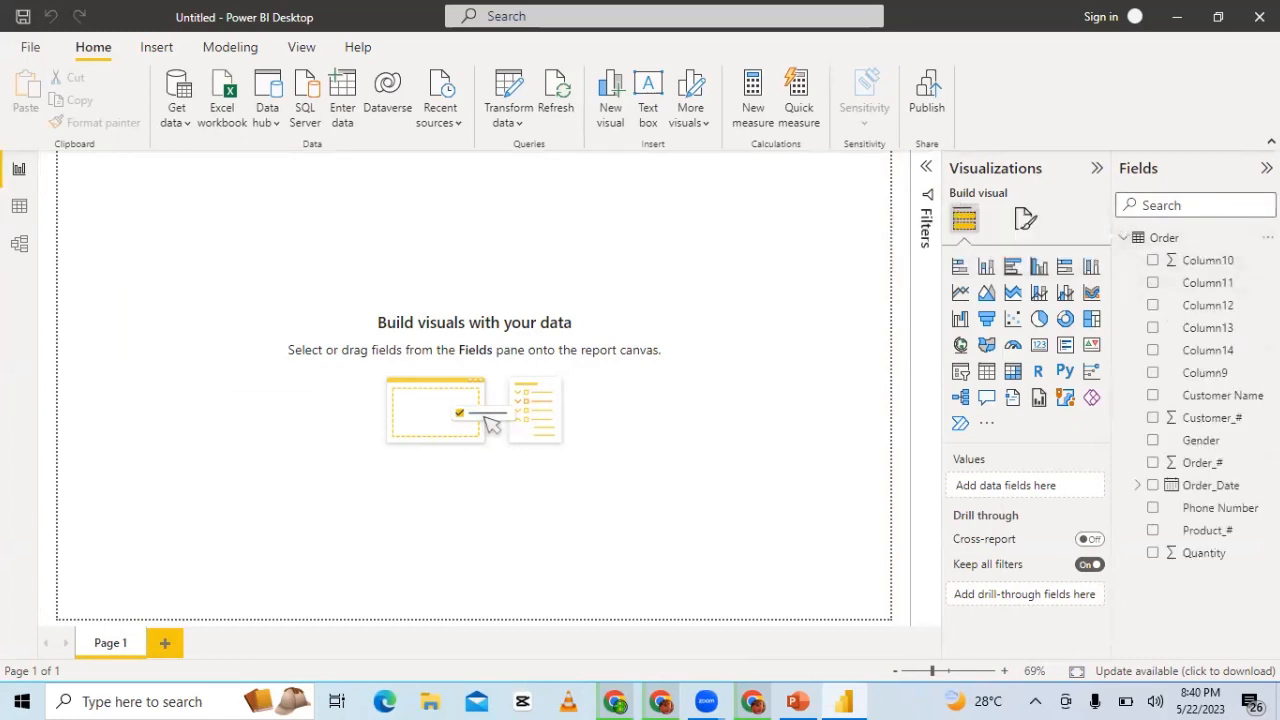
{"action": "left_click", "coordinate": [987, 372]}
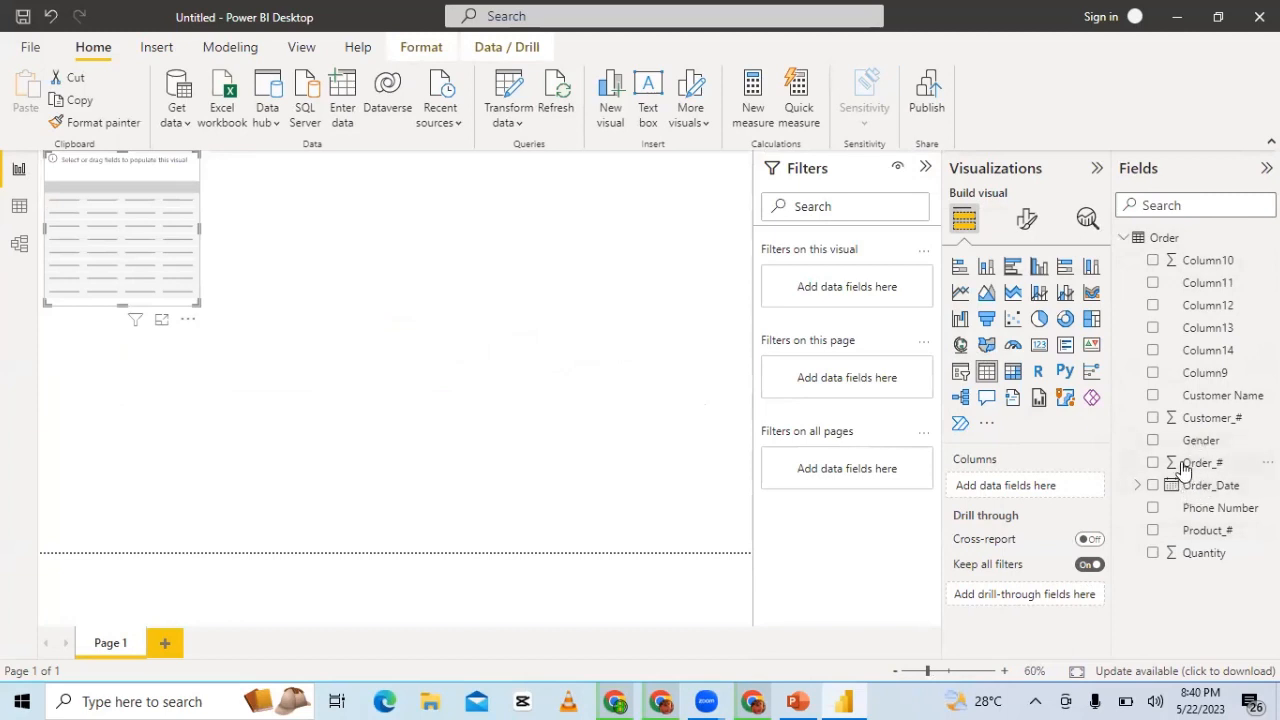
{"action": "left_click_drag", "start_coordinate": [1184, 470], "coordinate": [1011, 489]}
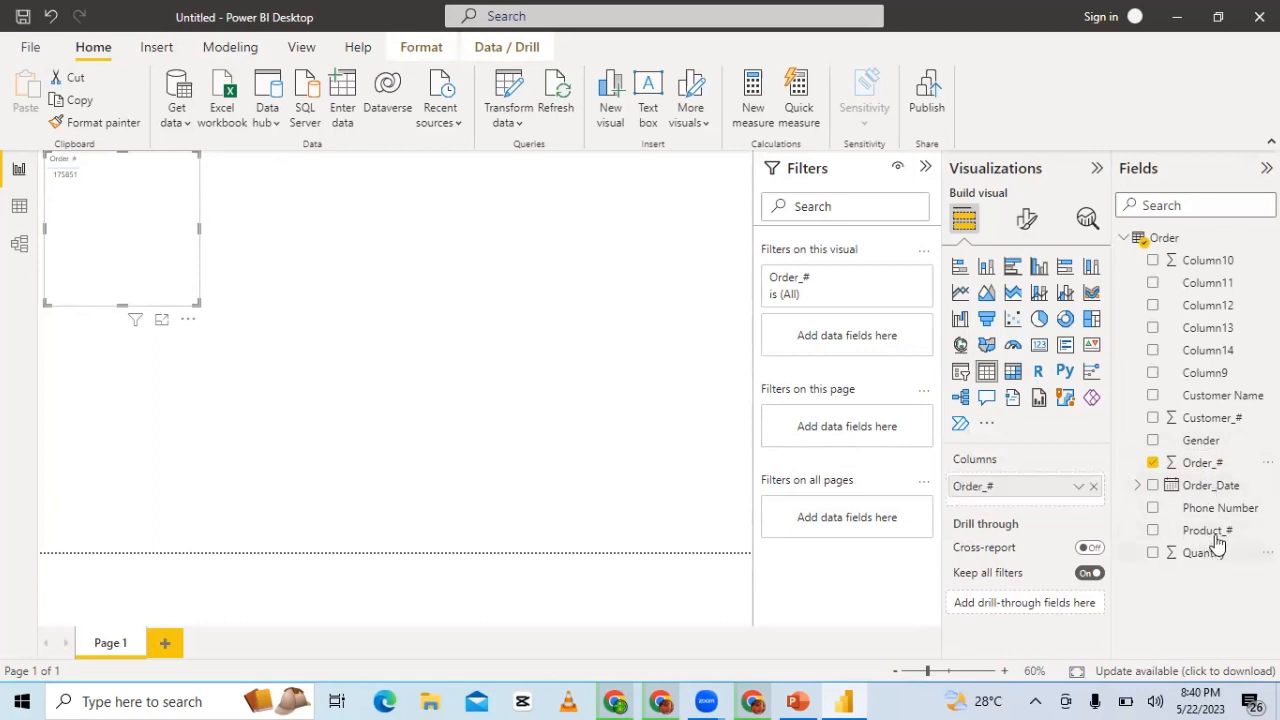
{"action": "left_click", "coordinate": [1200, 486]}
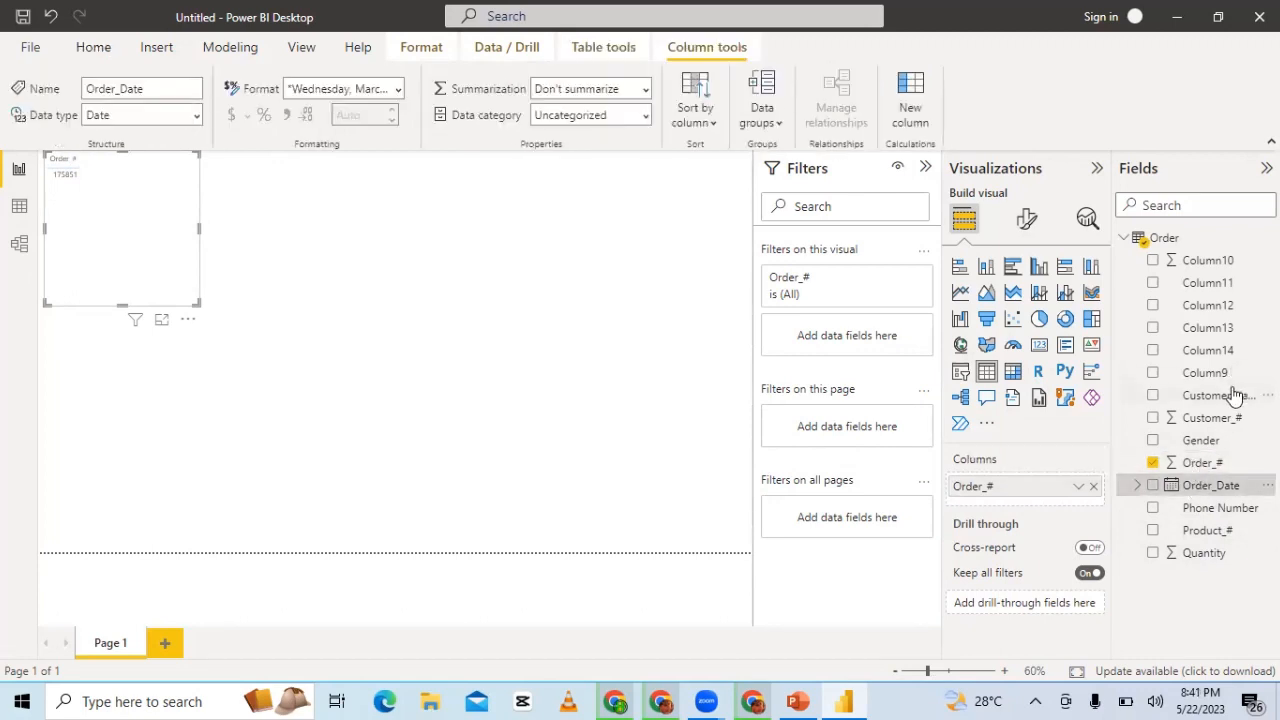
{"action": "left_click_drag", "start_coordinate": [1236, 396], "coordinate": [1052, 505]}
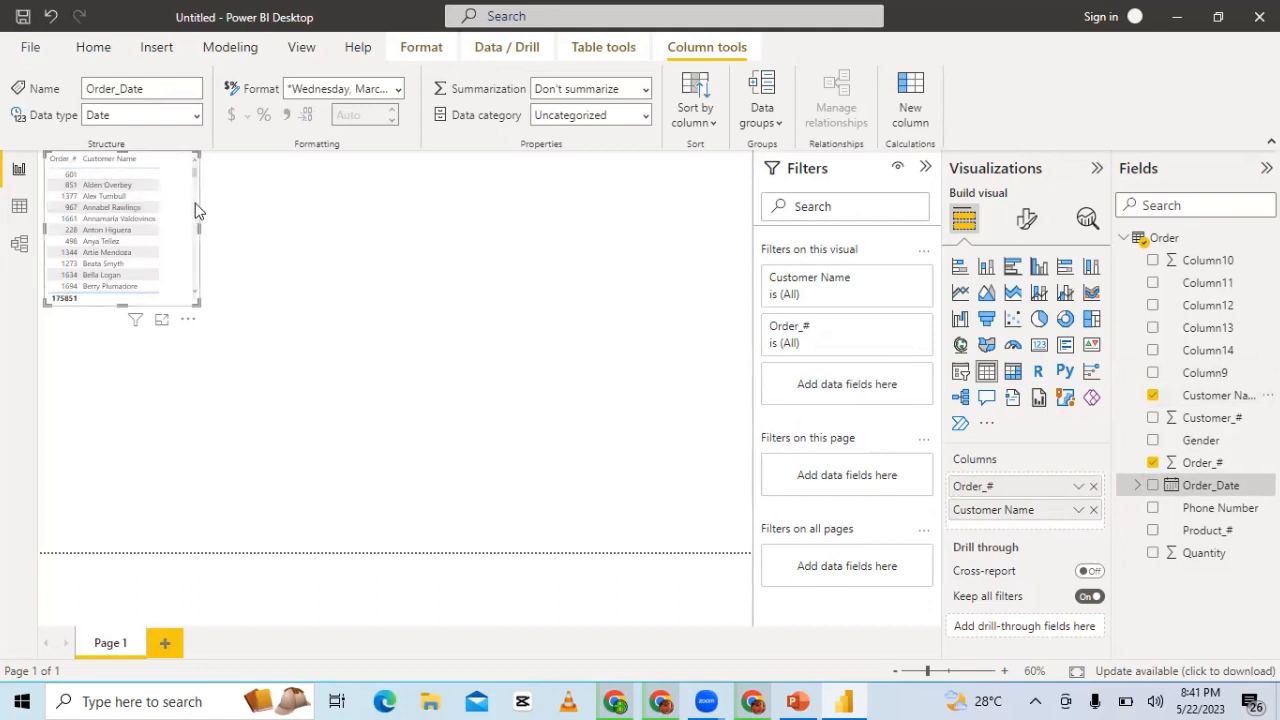
- Remove the Order_# and Customer Name table visual, place a Q&A visual in the page's lower part and dismiss its synonyms suggestion
{"action": "left_click_drag", "start_coordinate": [193, 171], "coordinate": [180, 244]}
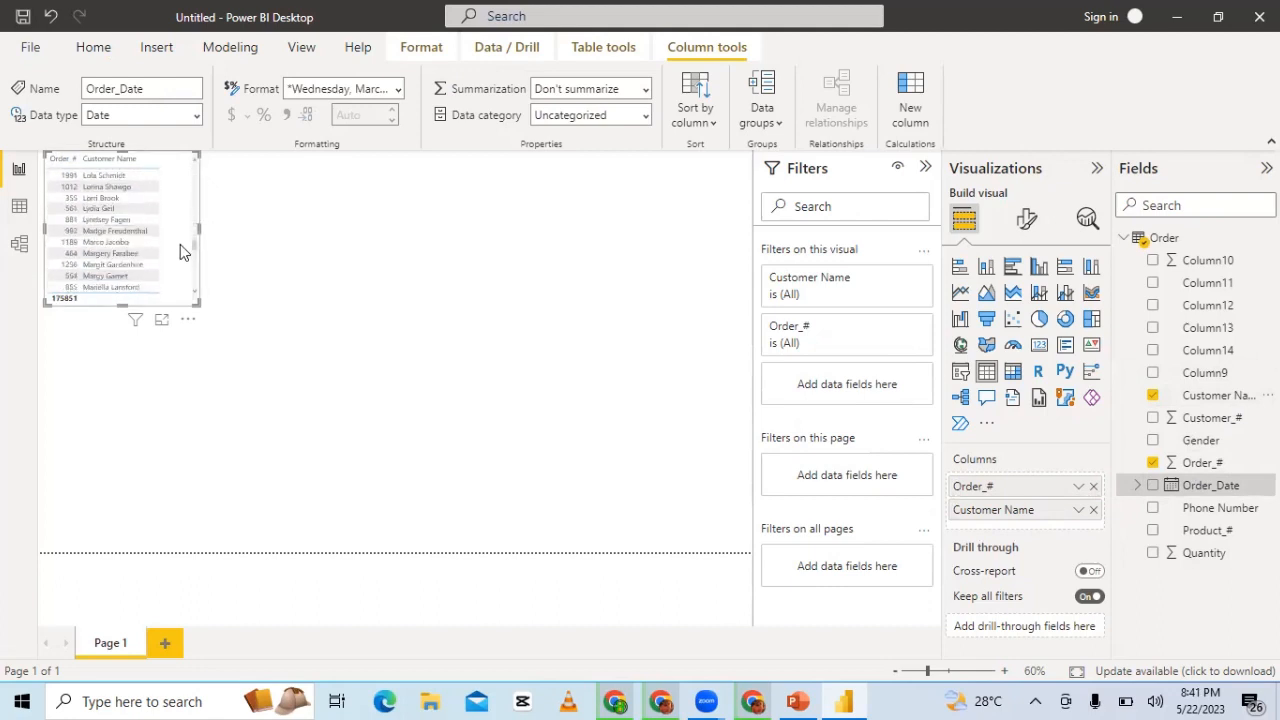
{"action": "left_click", "coordinate": [188, 319]}
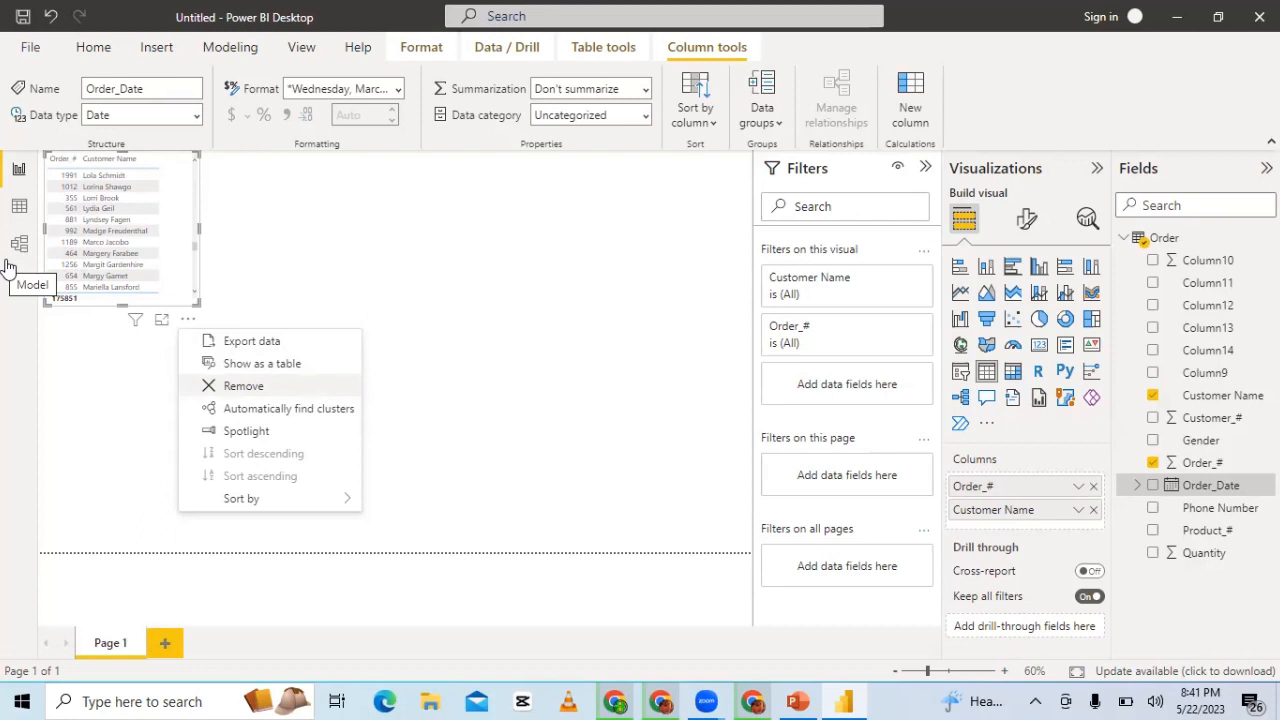
{"action": "key", "text": "Return"}
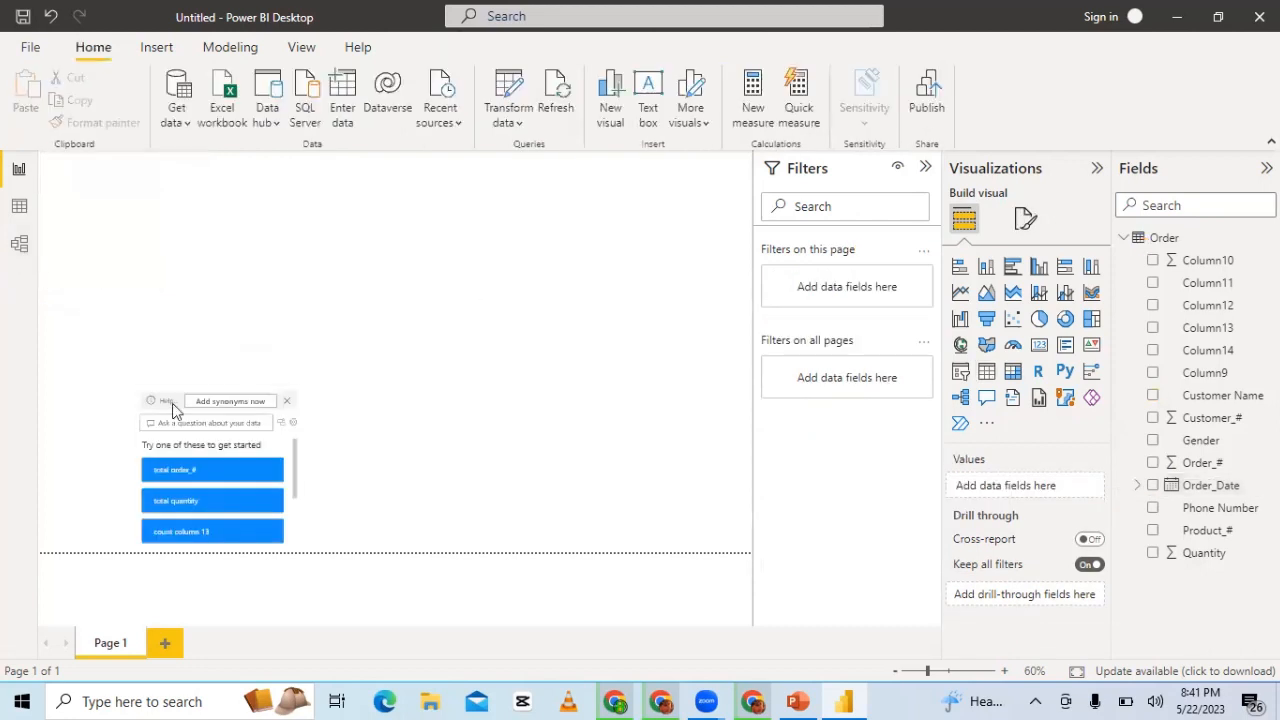
{"action": "left_click", "coordinate": [285, 398]}
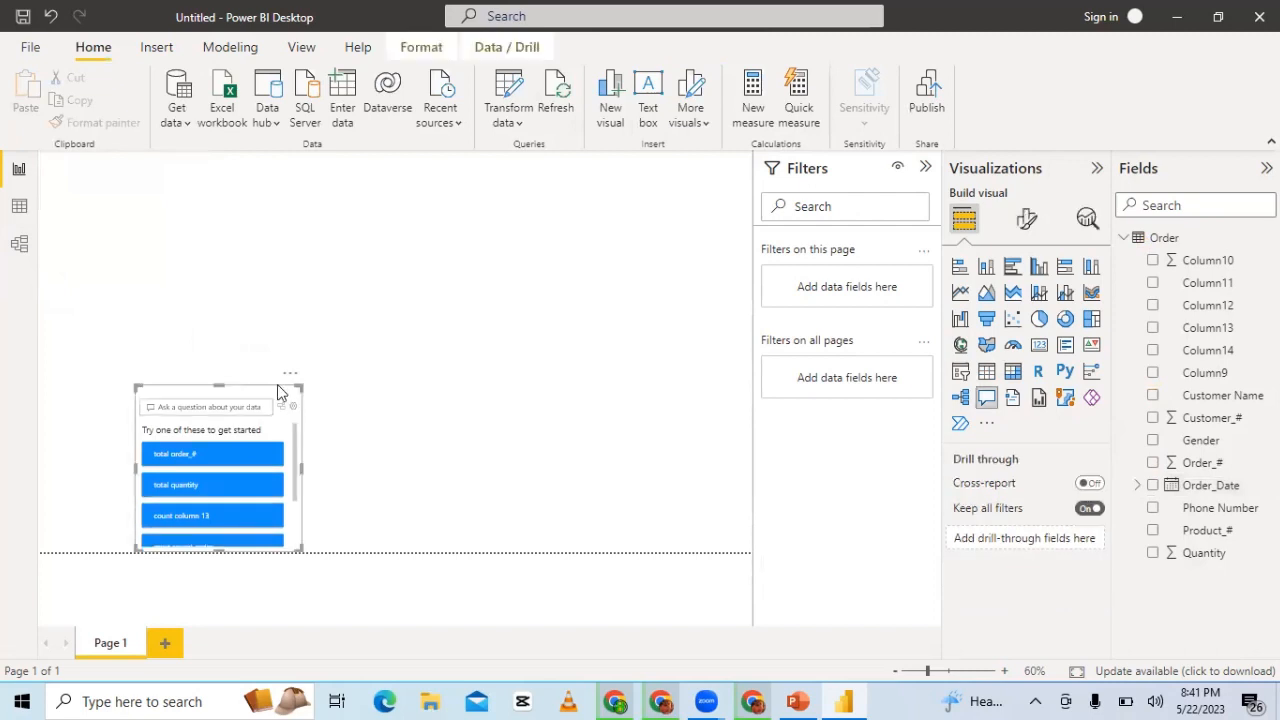
- Start a connection to the Web data source from the Other category of the full connector list
{"action": "left_click", "coordinate": [179, 120]}
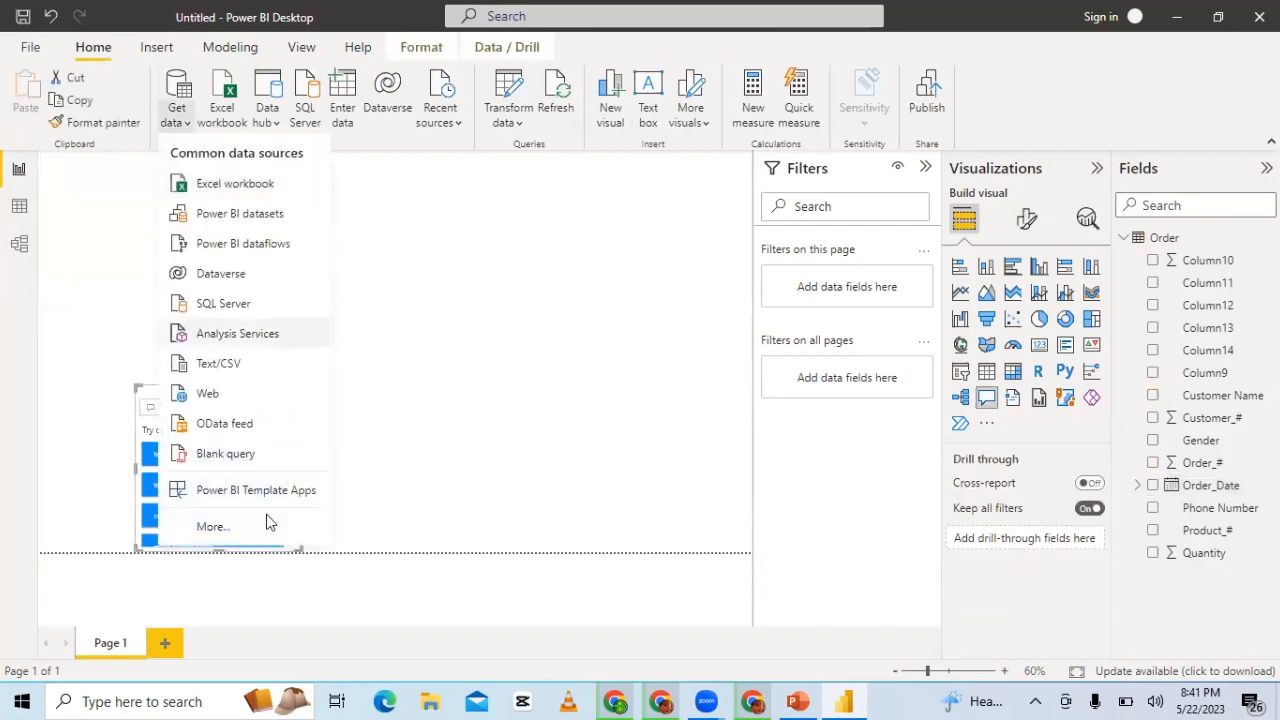
{"action": "left_click", "coordinate": [233, 519]}
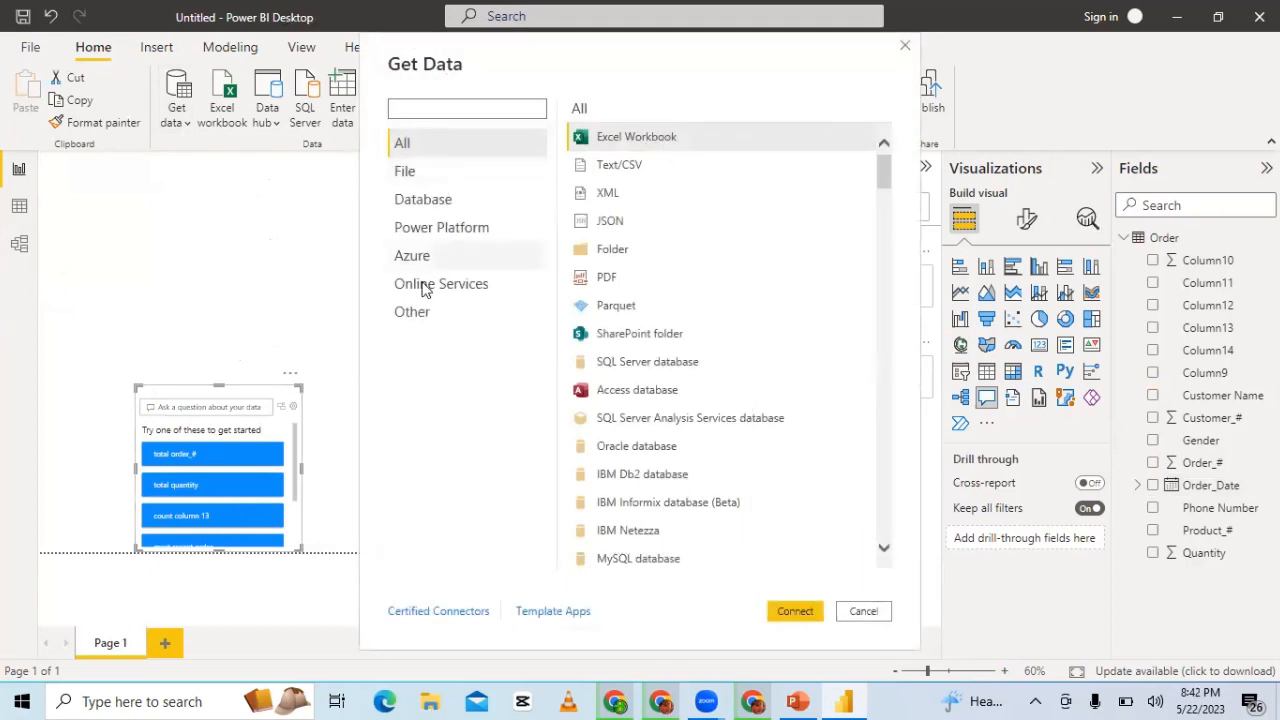
{"action": "left_click", "coordinate": [423, 318]}
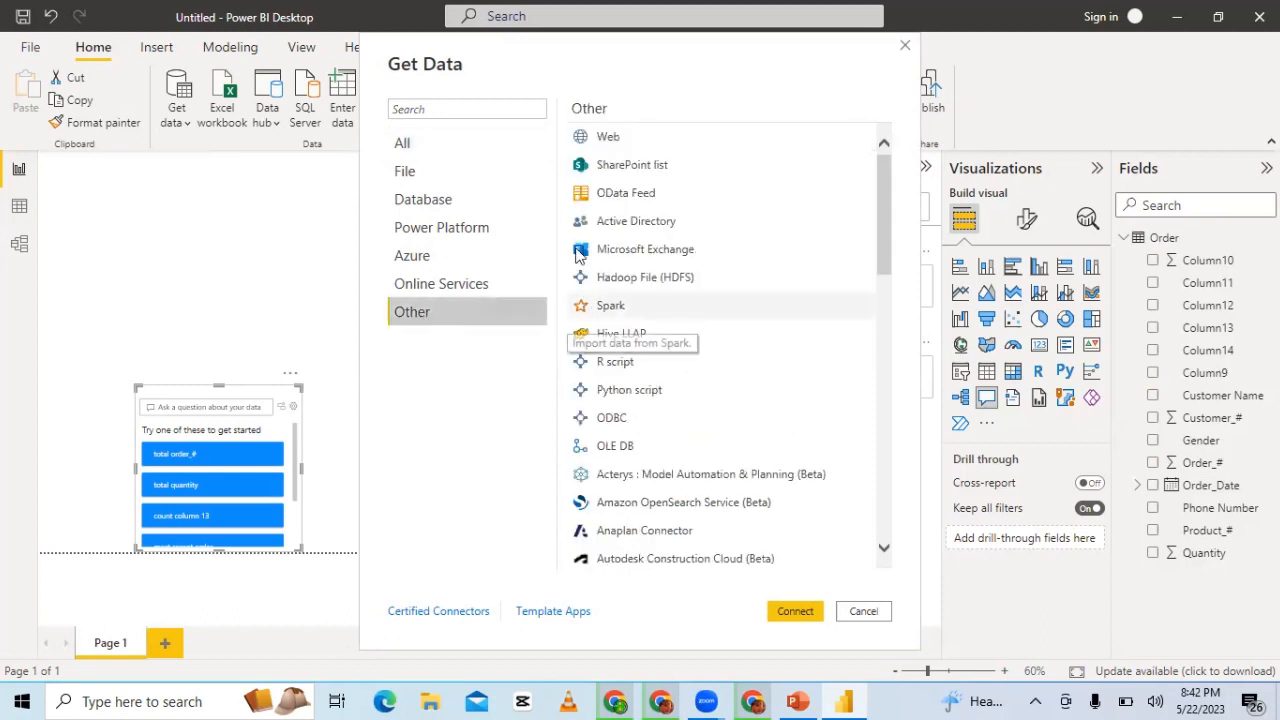
{"action": "left_click", "coordinate": [597, 139]}
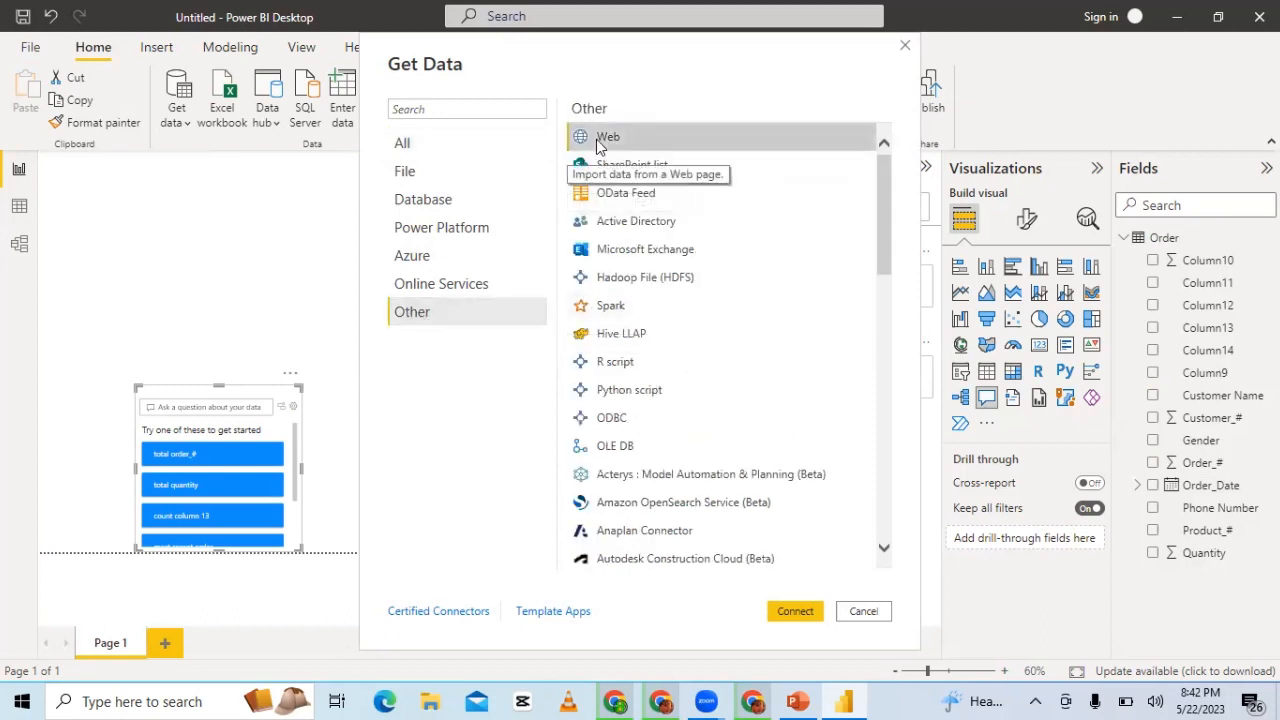
{"action": "left_click", "coordinate": [803, 606]}
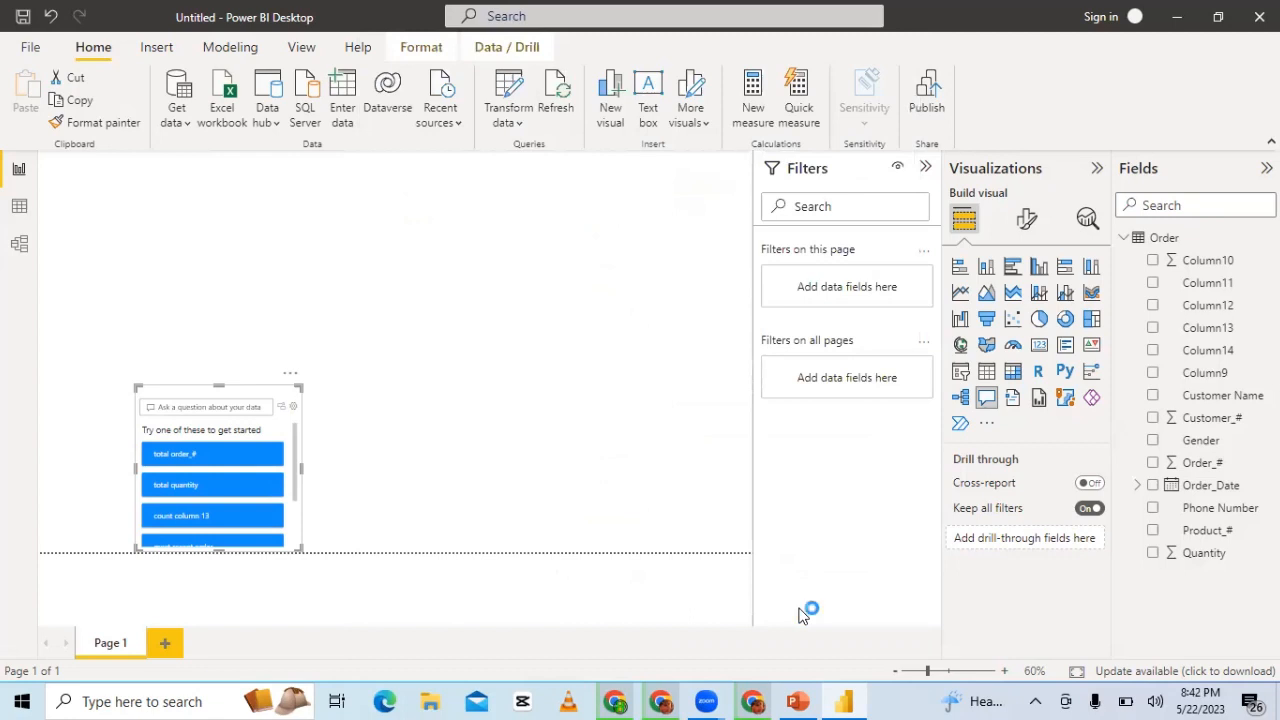
- Switch to Chrome, search for wikipedia in a new tab and open the Wikipedia home page
{"action": "left_click", "coordinate": [757, 700]}
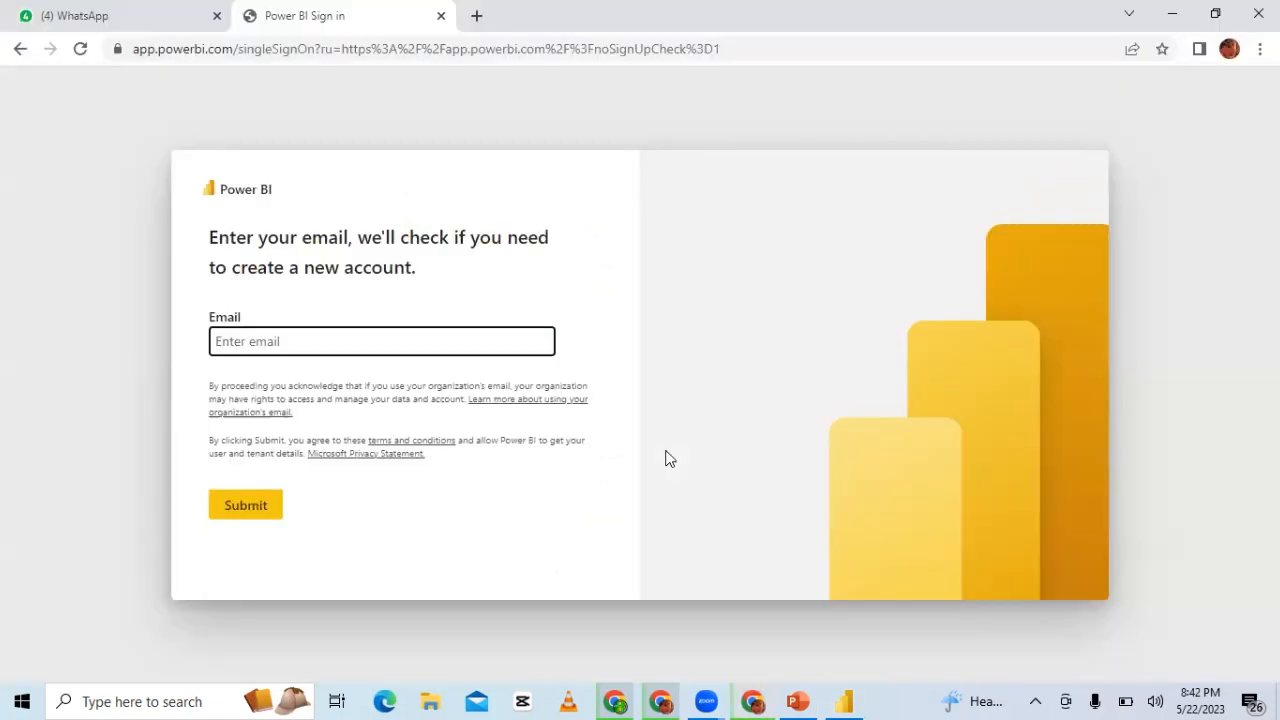
{"action": "left_click", "coordinate": [477, 13]}
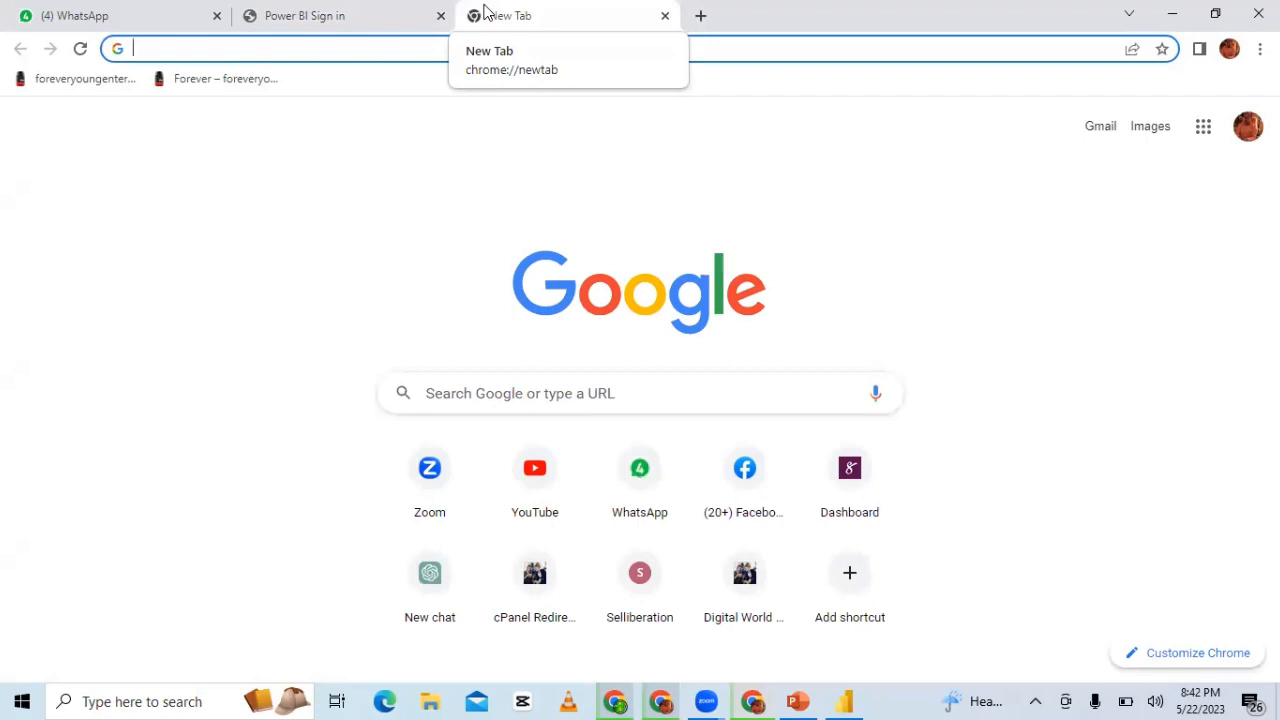
{"action": "type", "text": "w"}
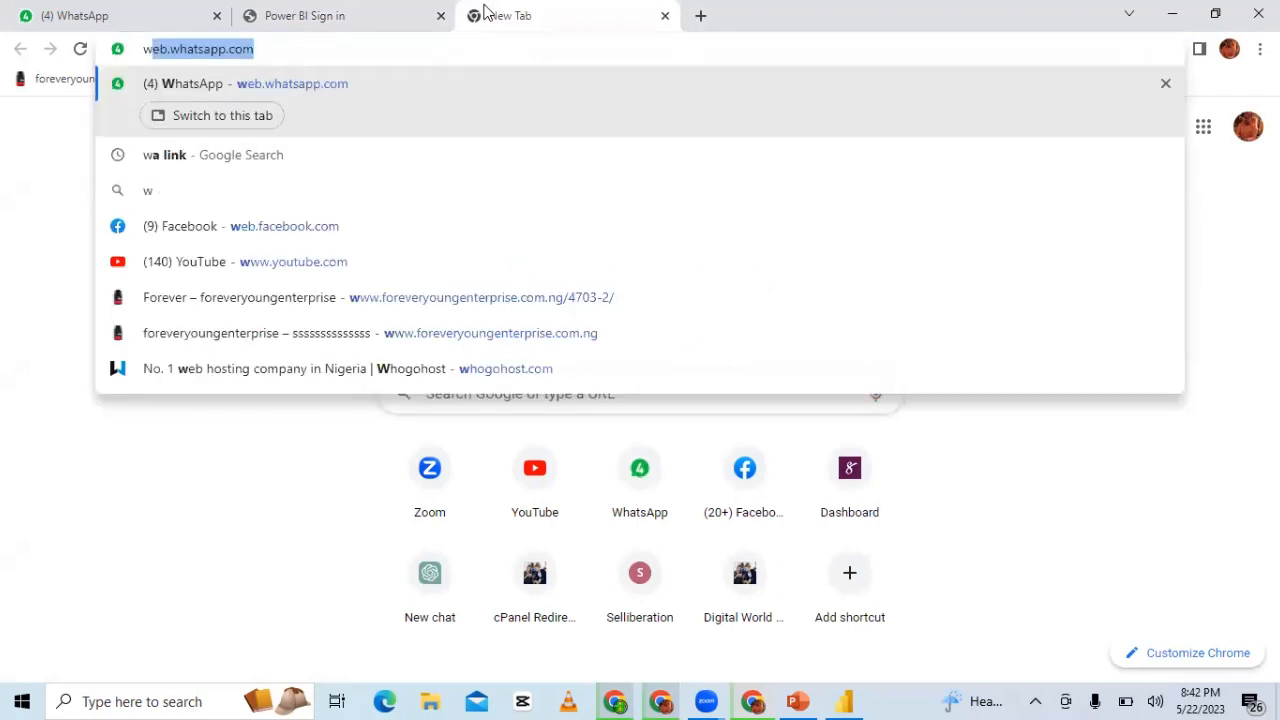
{"action": "type", "text": "ik"}
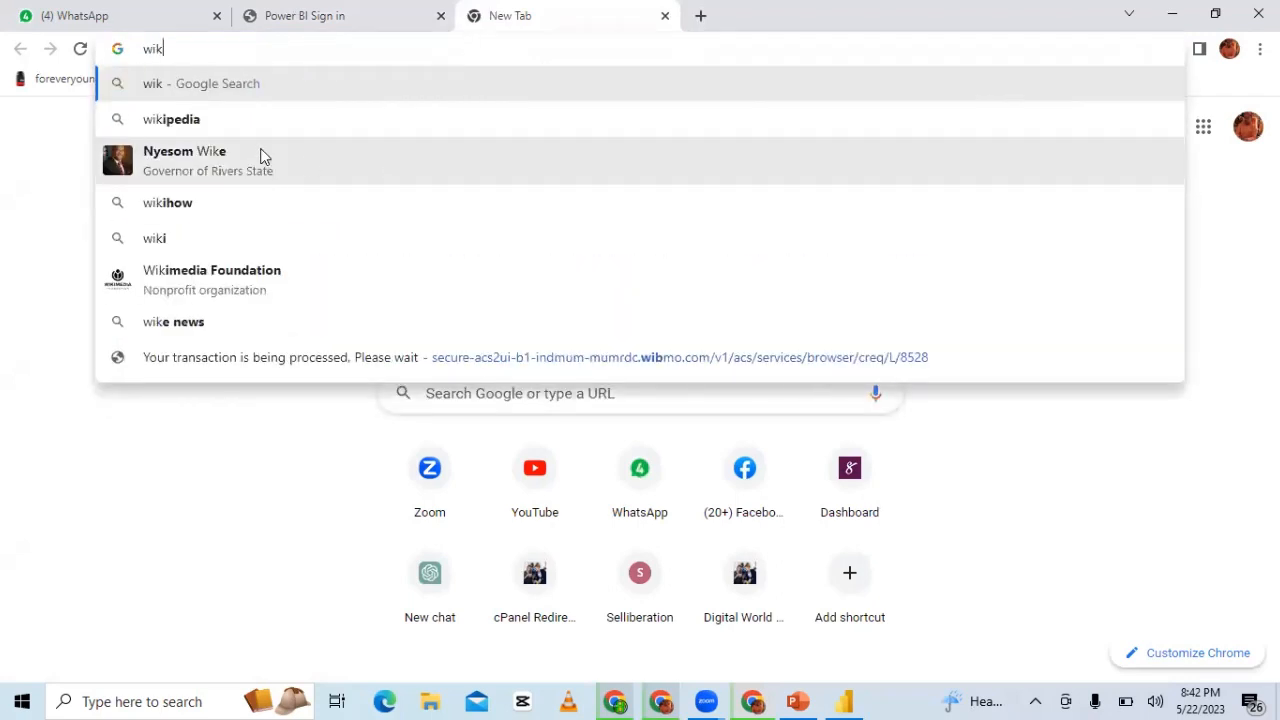
{"action": "left_click", "coordinate": [247, 130]}
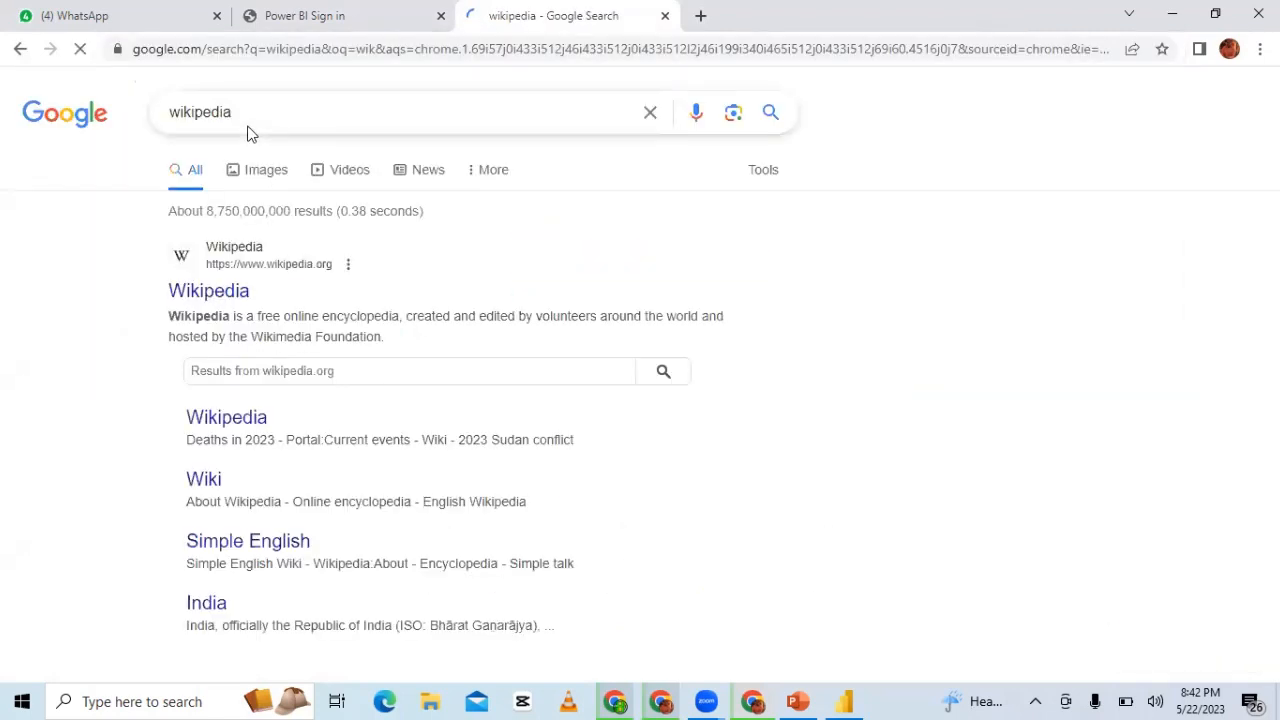
{"action": "left_click", "coordinate": [221, 293]}
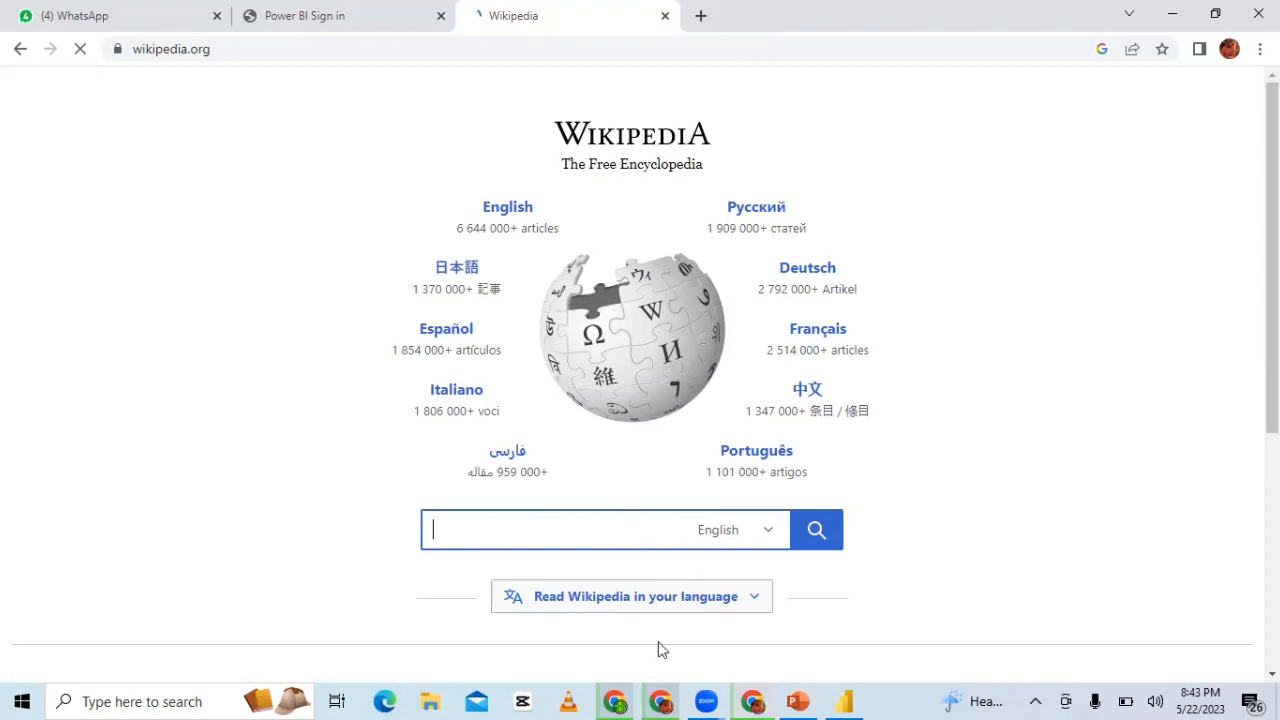
{"action": "left_click", "coordinate": [846, 701]}
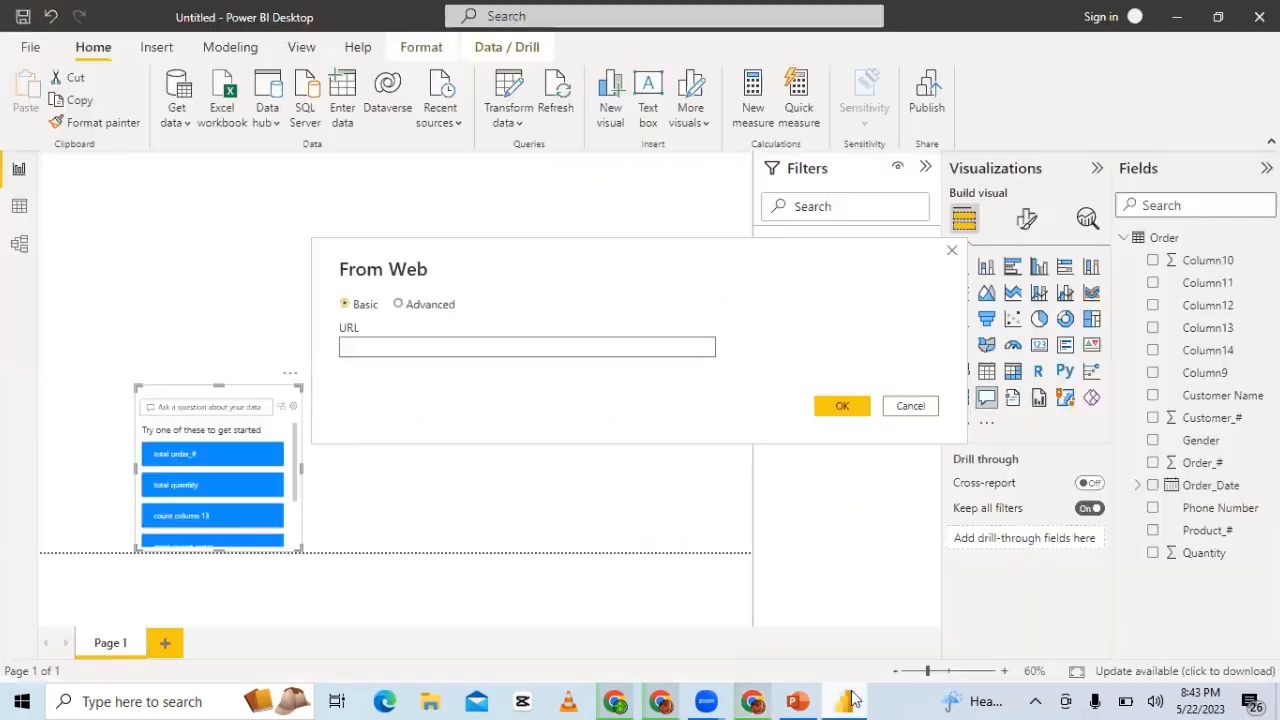
{"action": "left_click", "coordinate": [660, 701]}
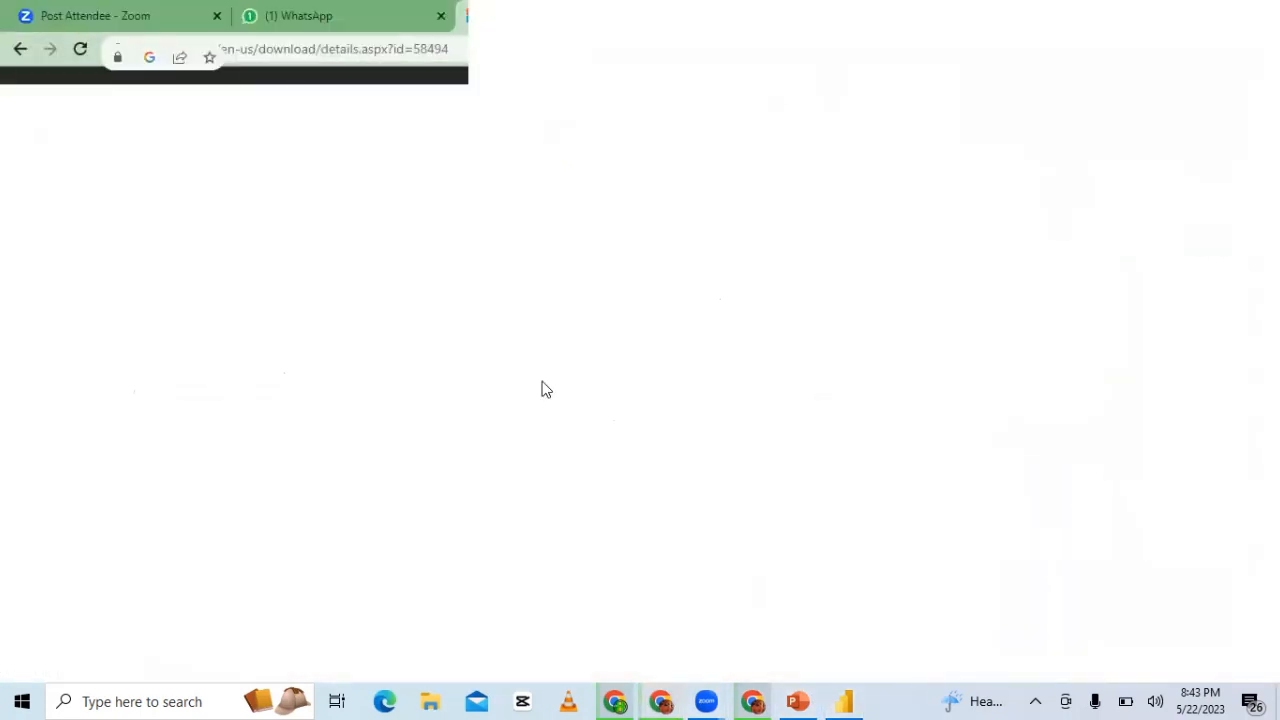
{"action": "left_click", "coordinate": [752, 701]}
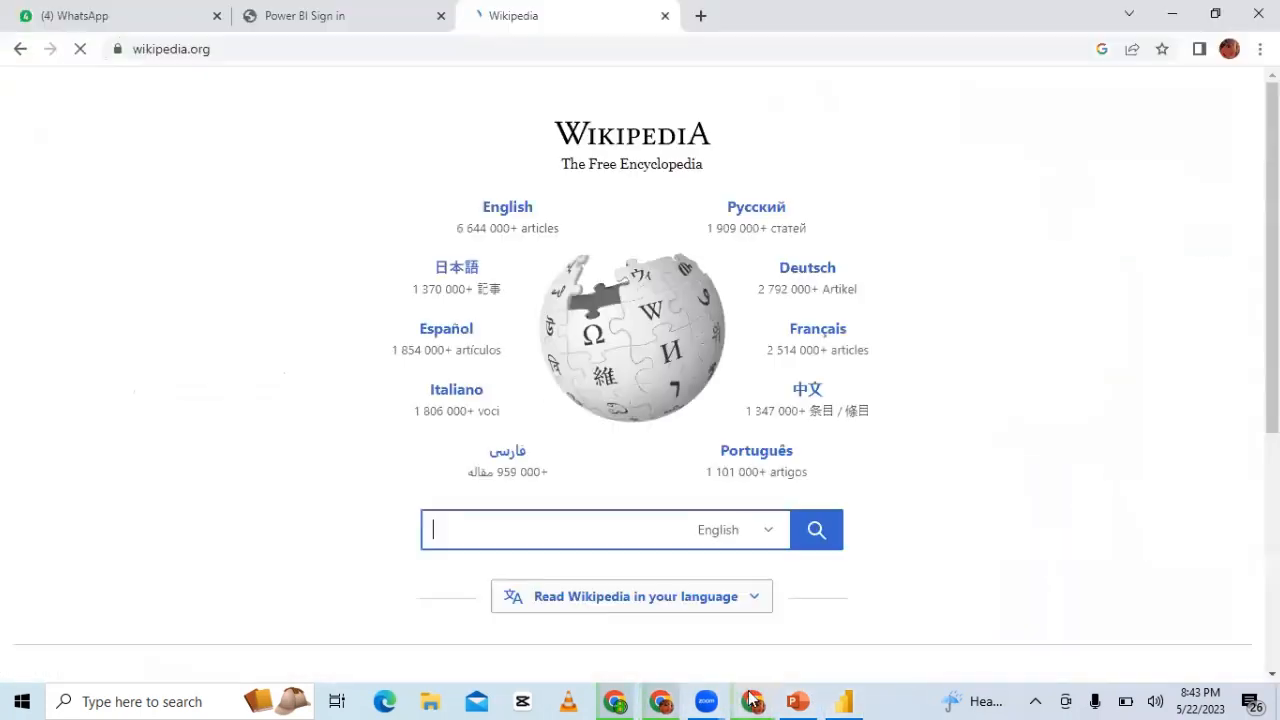
{"action": "left_click", "coordinate": [620, 700]}
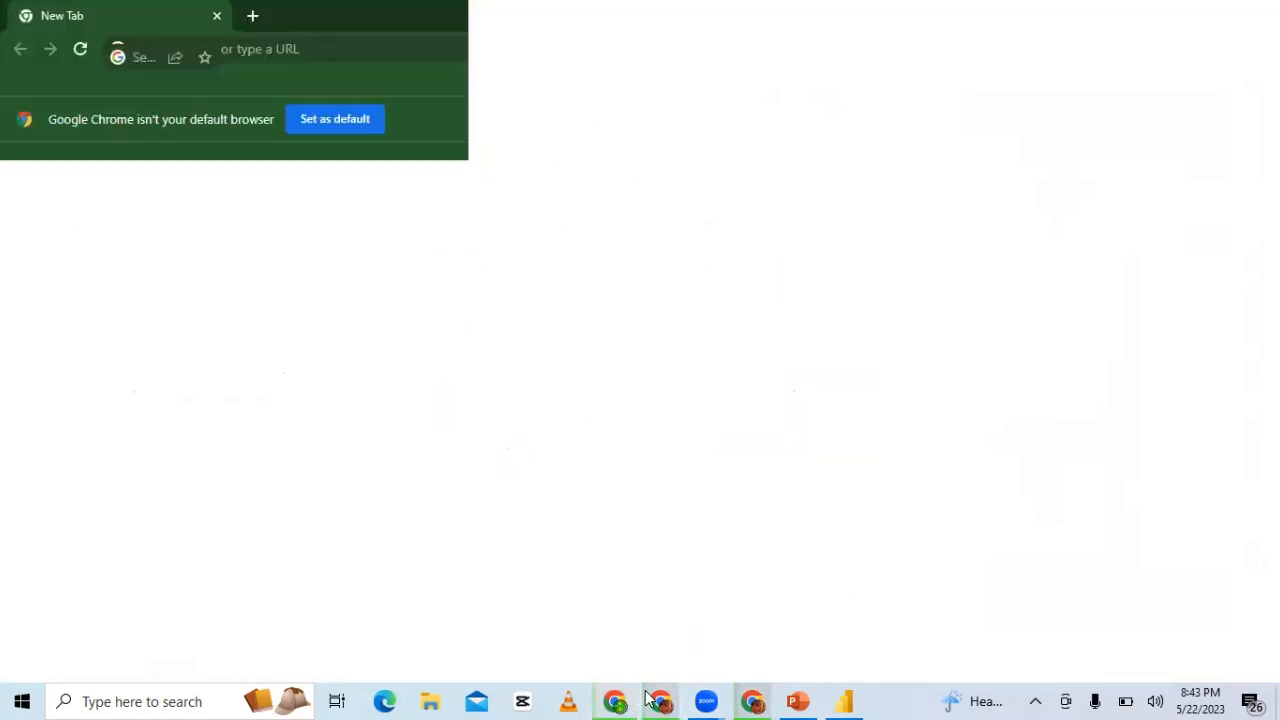
{"action": "left_click", "coordinate": [660, 700]}
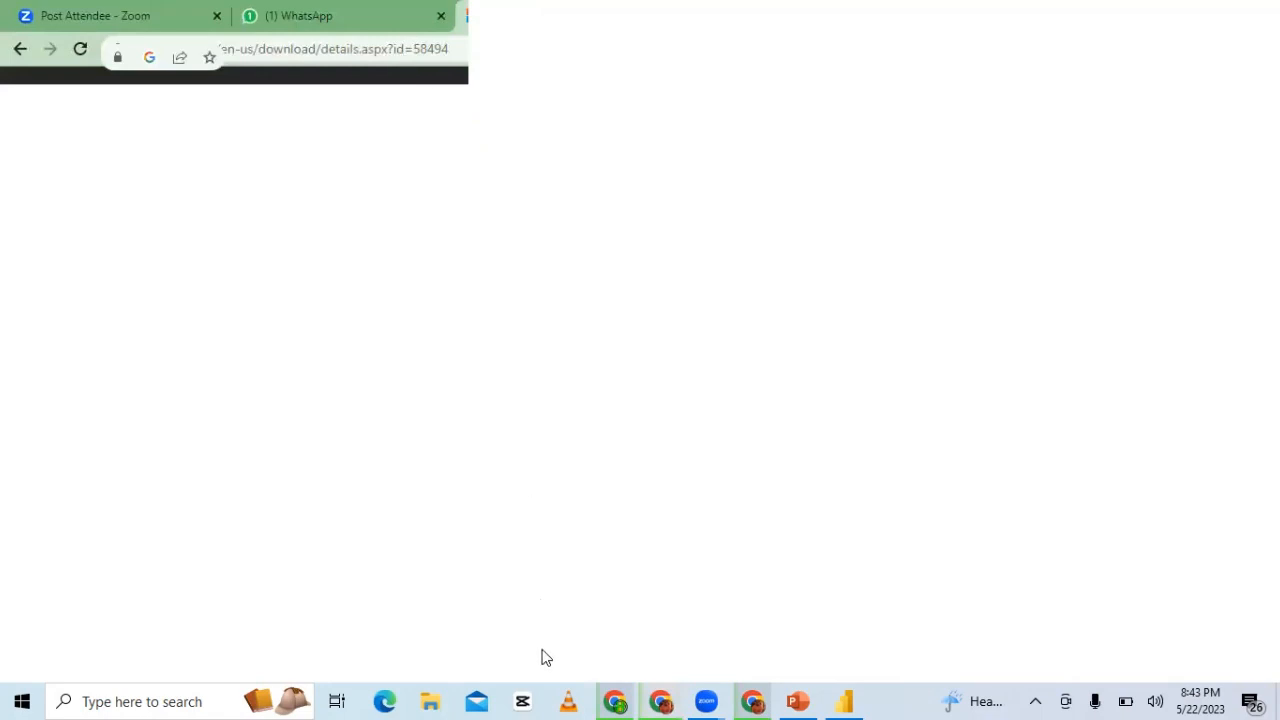
{"action": "left_click", "coordinate": [615, 701]}
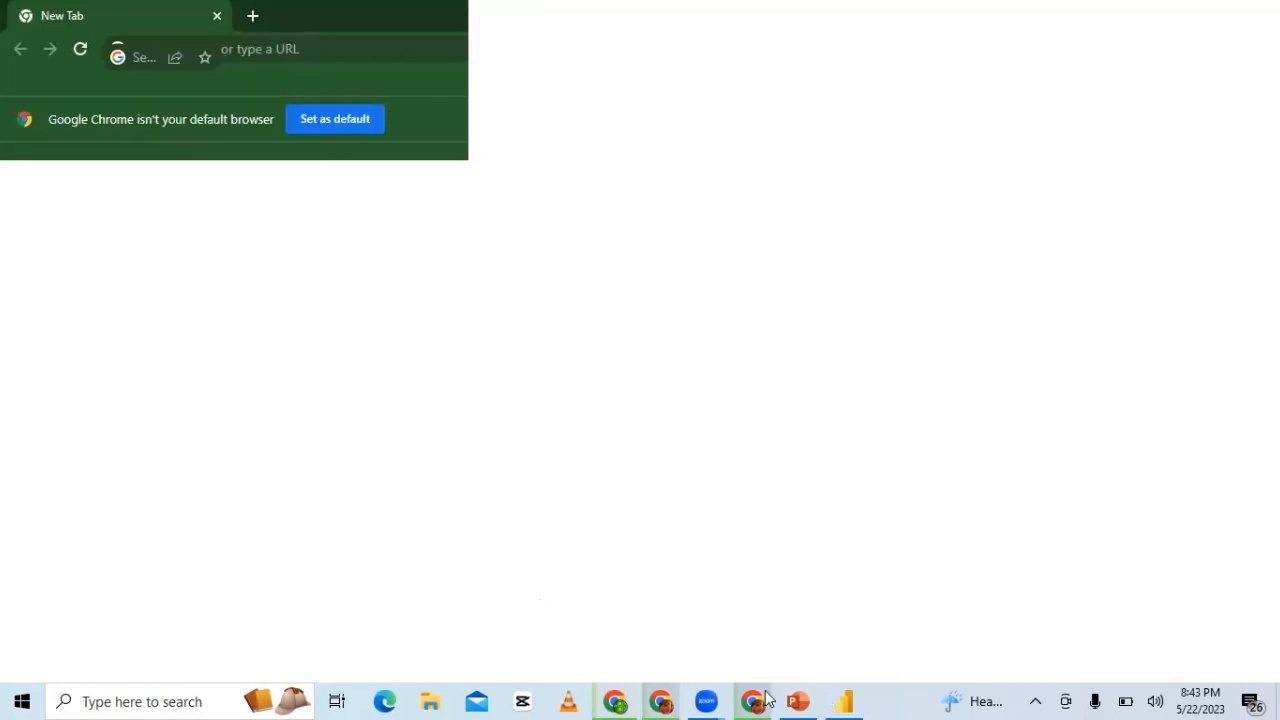
{"action": "left_click", "coordinate": [720, 535]}
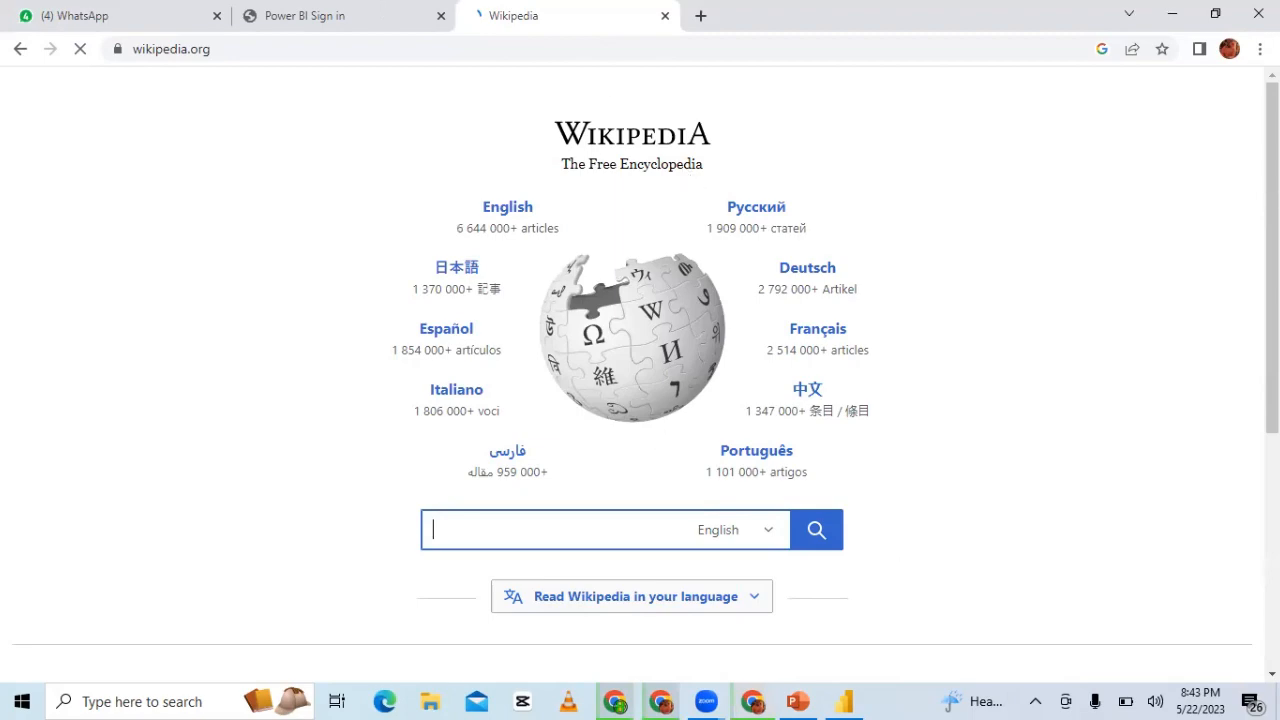
{"action": "left_click", "coordinate": [799, 700]}
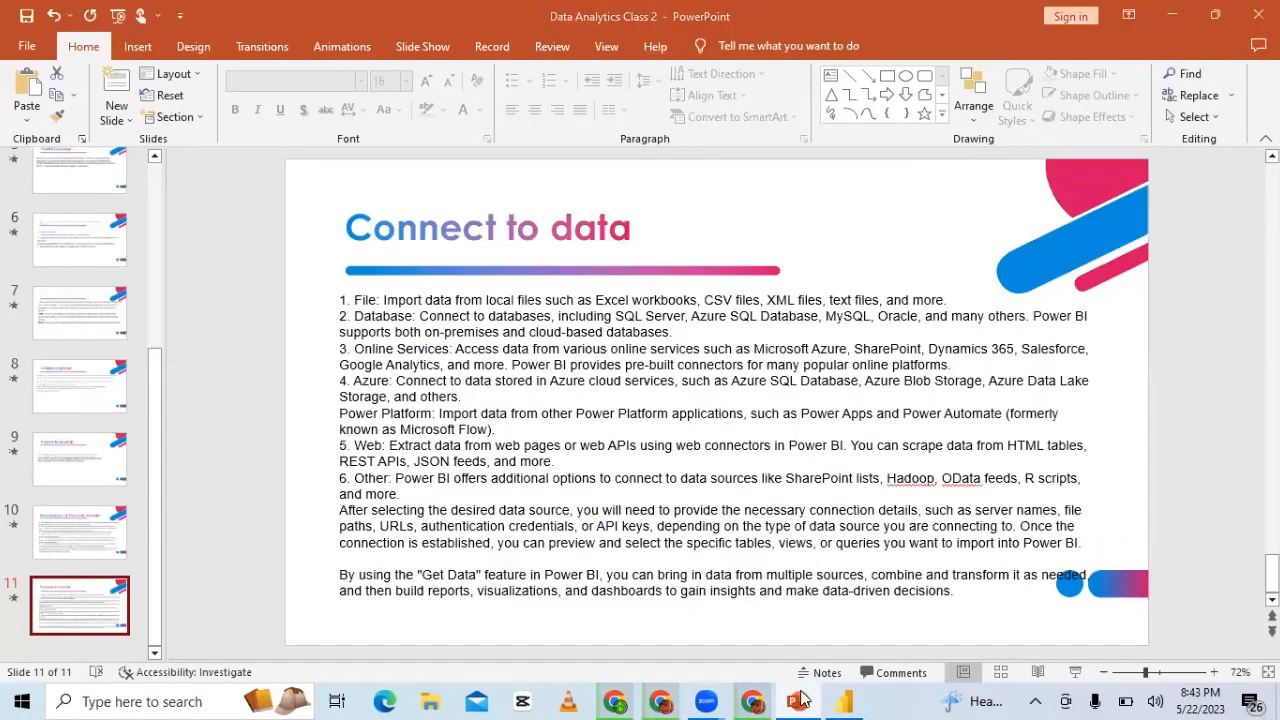
{"action": "left_click", "coordinate": [799, 700]}
{"action": "left_click", "coordinate": [801, 700]}
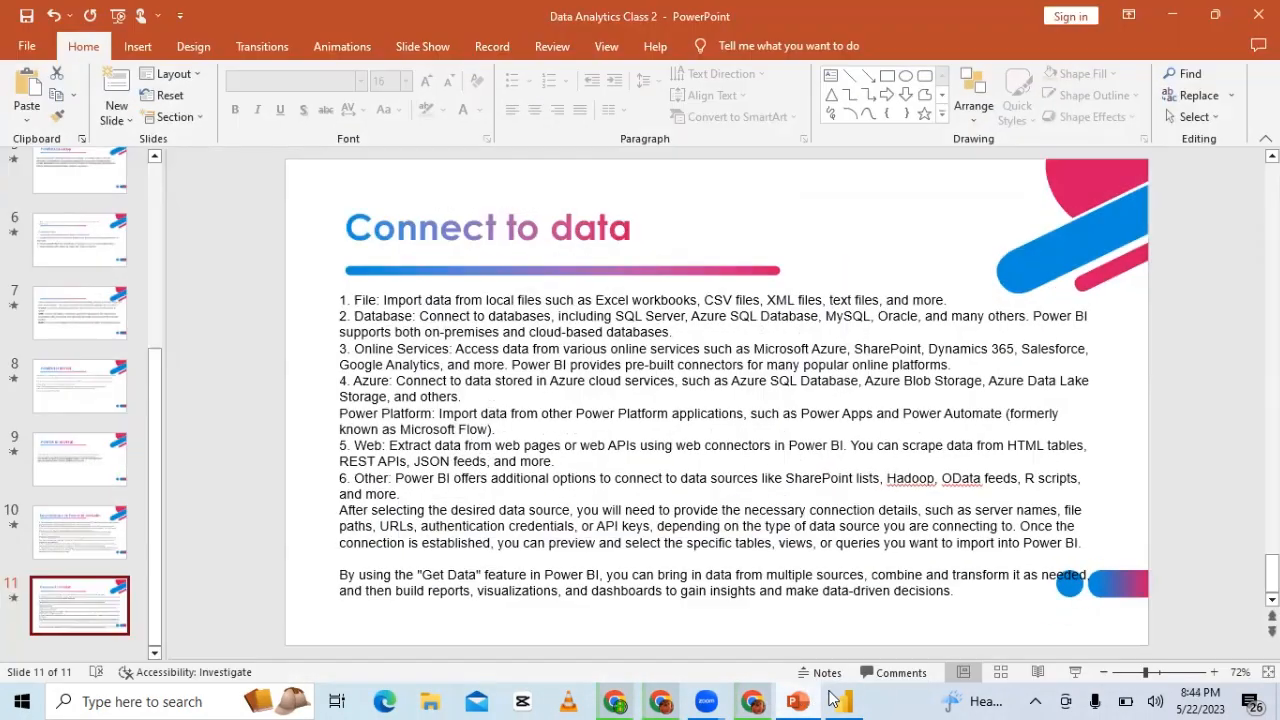
{"action": "left_click", "coordinate": [843, 700]}
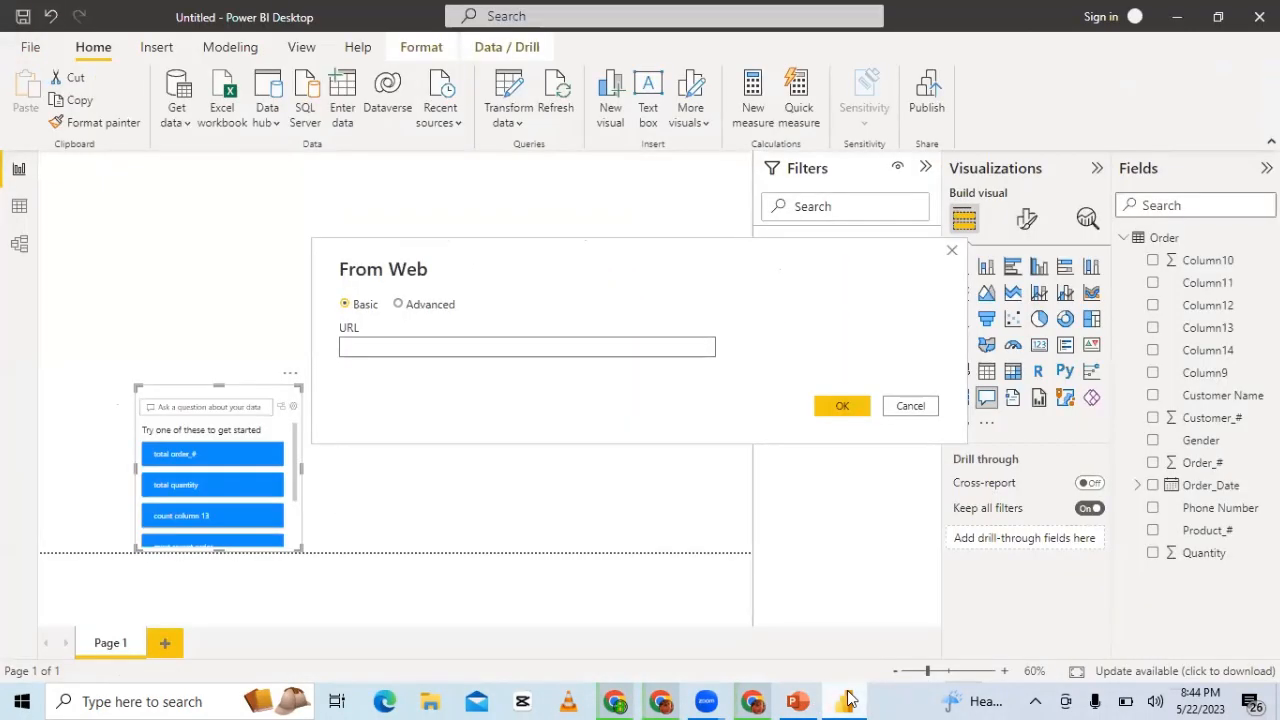
- Close the Chrome window that holds only an empty new tab
{"action": "left_click", "coordinate": [615, 700]}
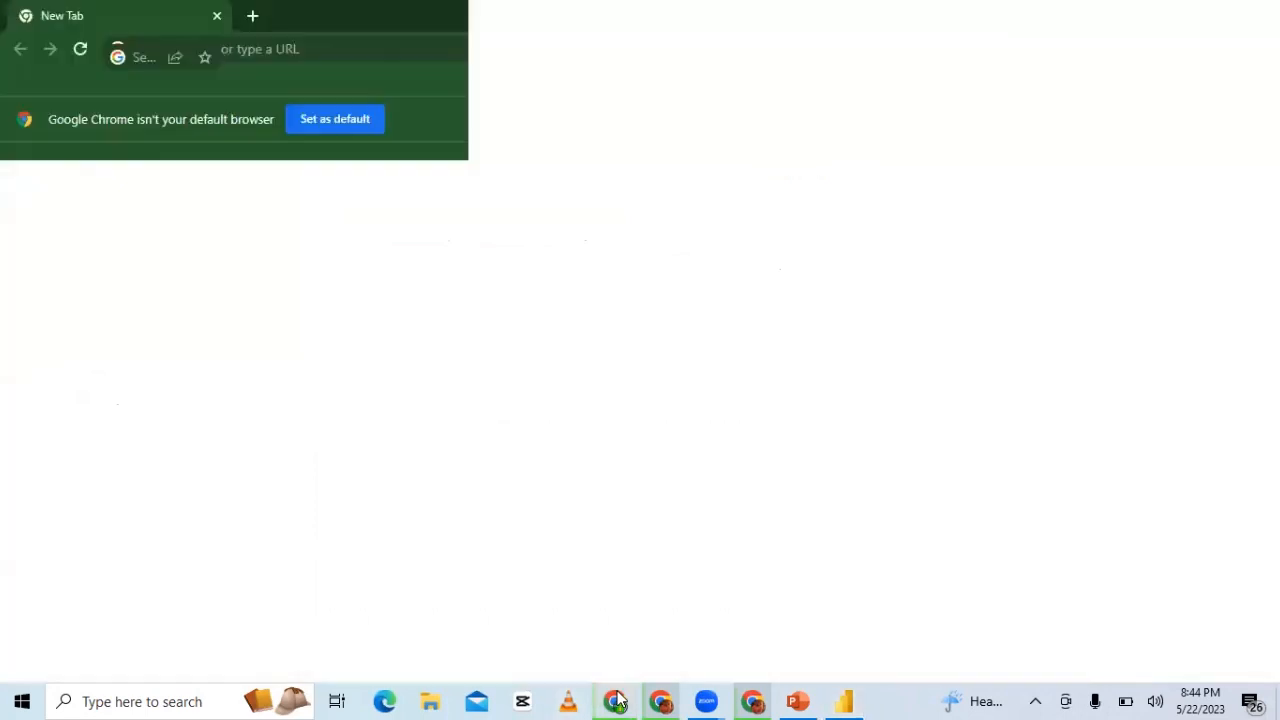
{"action": "left_click", "coordinate": [657, 700]}
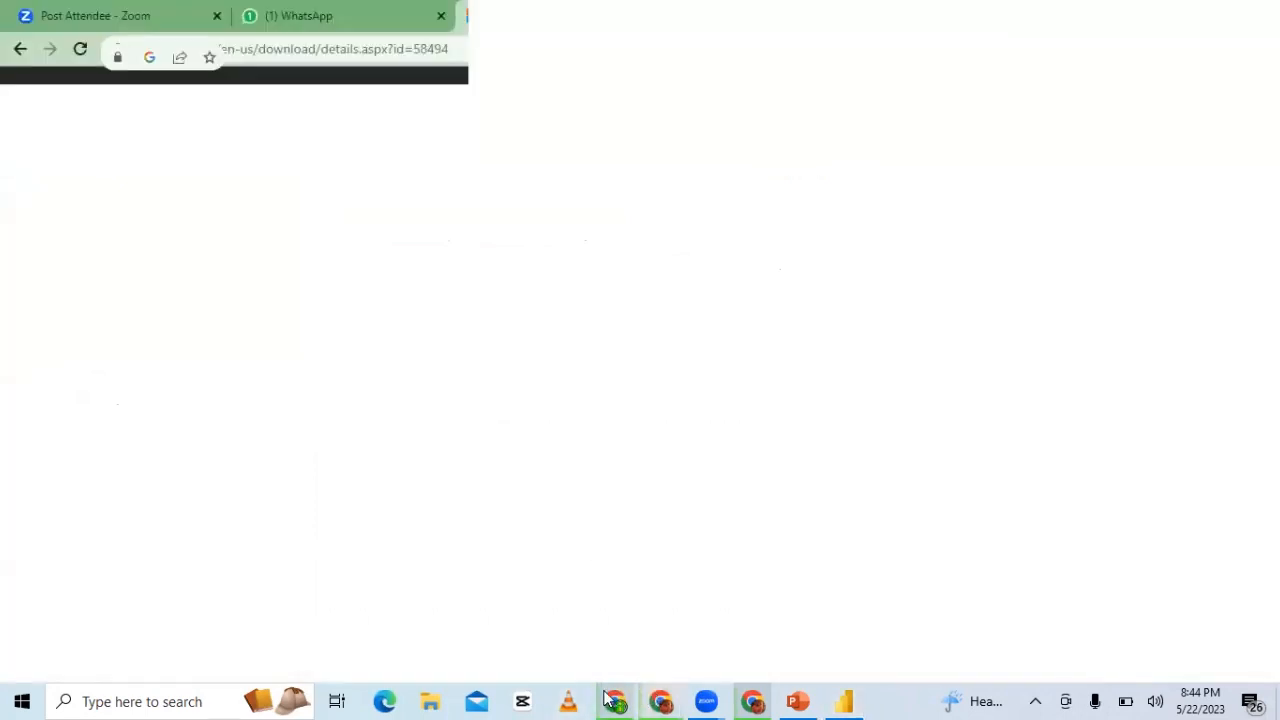
{"action": "mouse_move", "coordinate": [606, 697]}
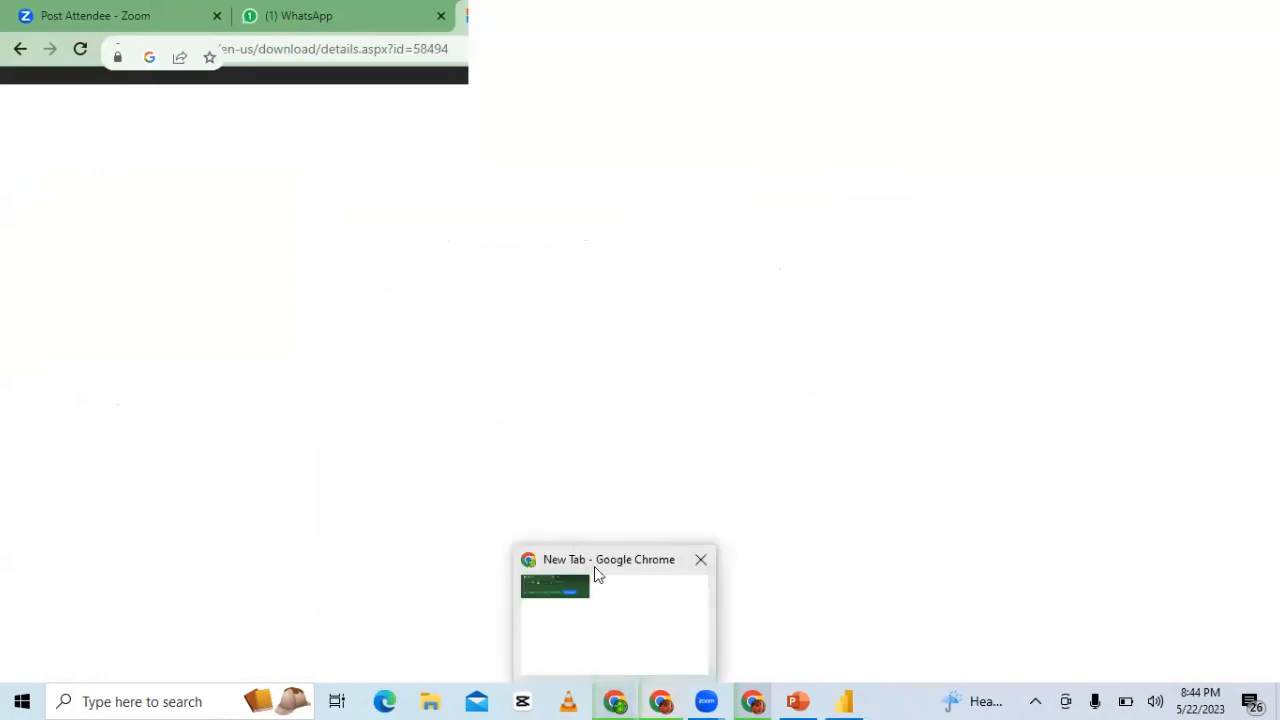
{"action": "left_click", "coordinate": [699, 561]}
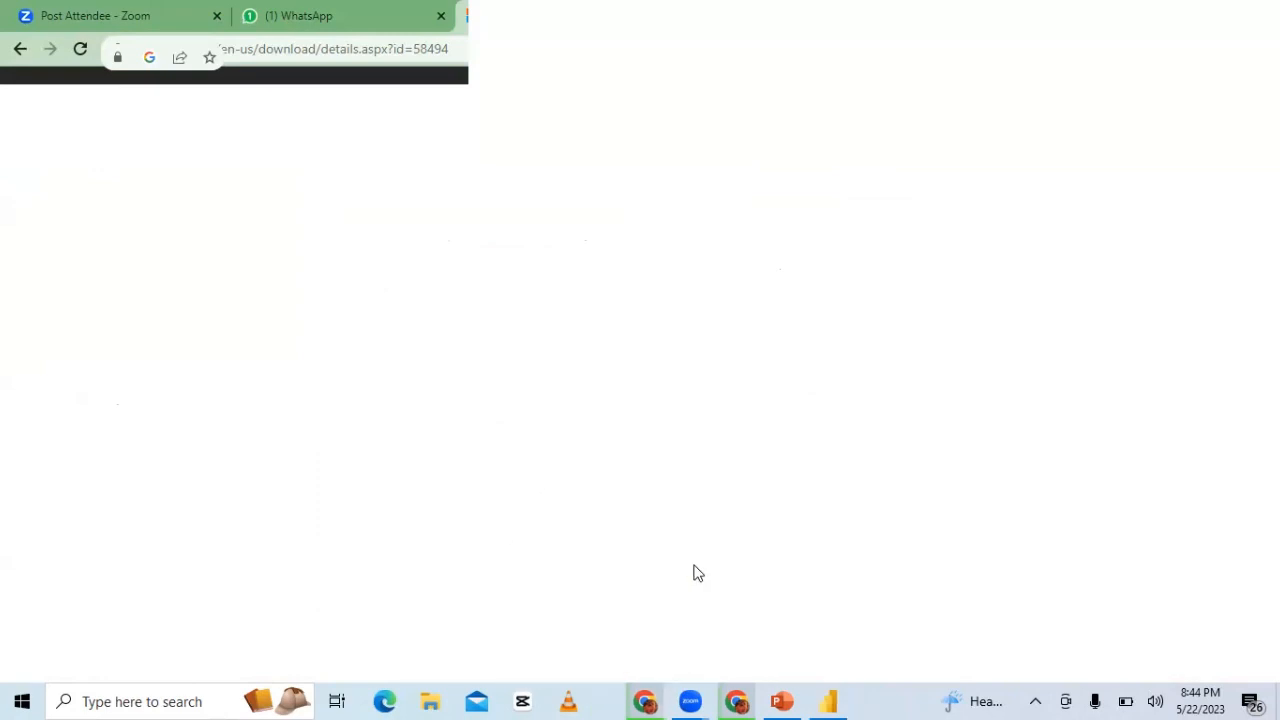
{"action": "left_click", "coordinate": [622, 695]}
{"action": "left_click", "coordinate": [617, 695]}
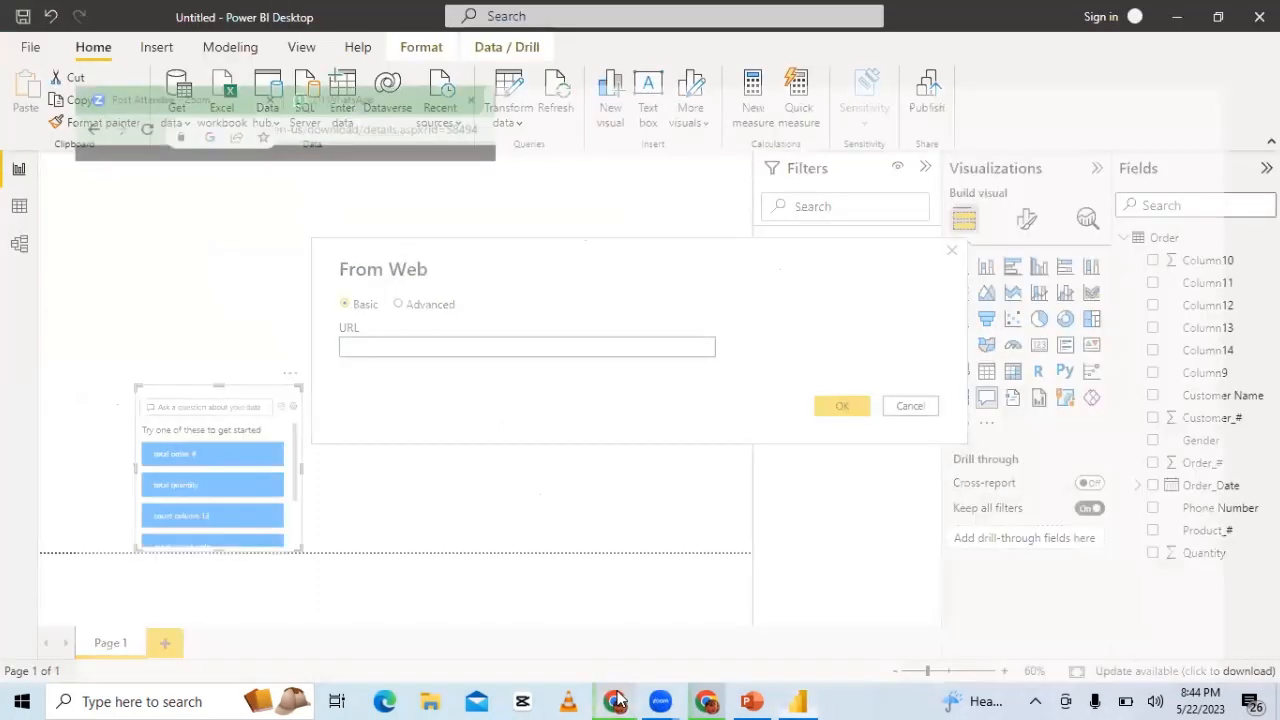
{"action": "left_click", "coordinate": [616, 700]}
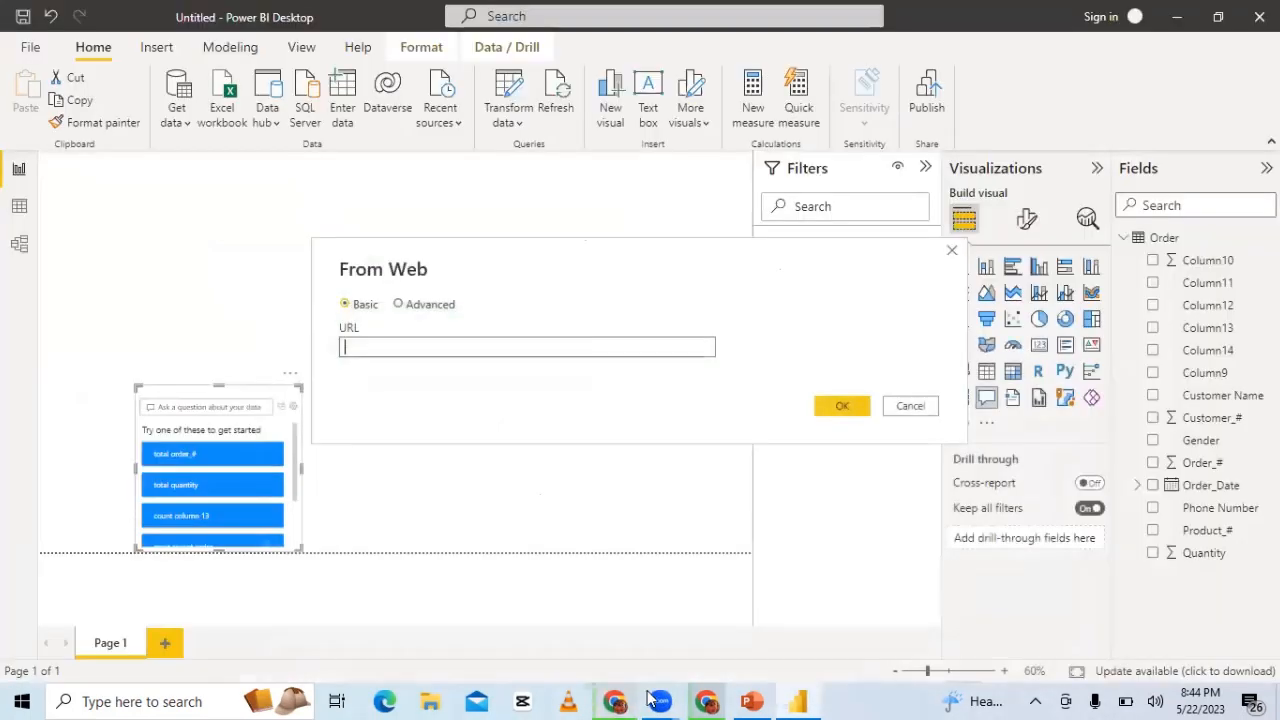
{"action": "left_click", "coordinate": [710, 700]}
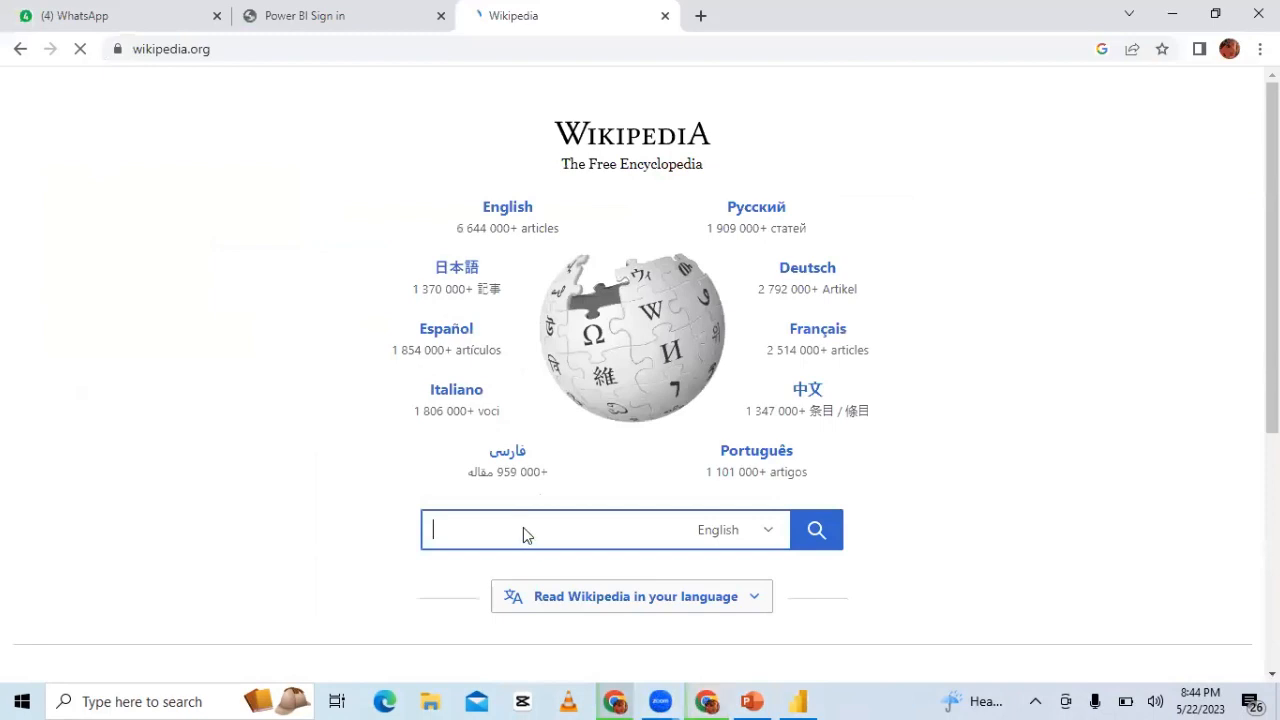
{"action": "left_click", "coordinate": [603, 698]}
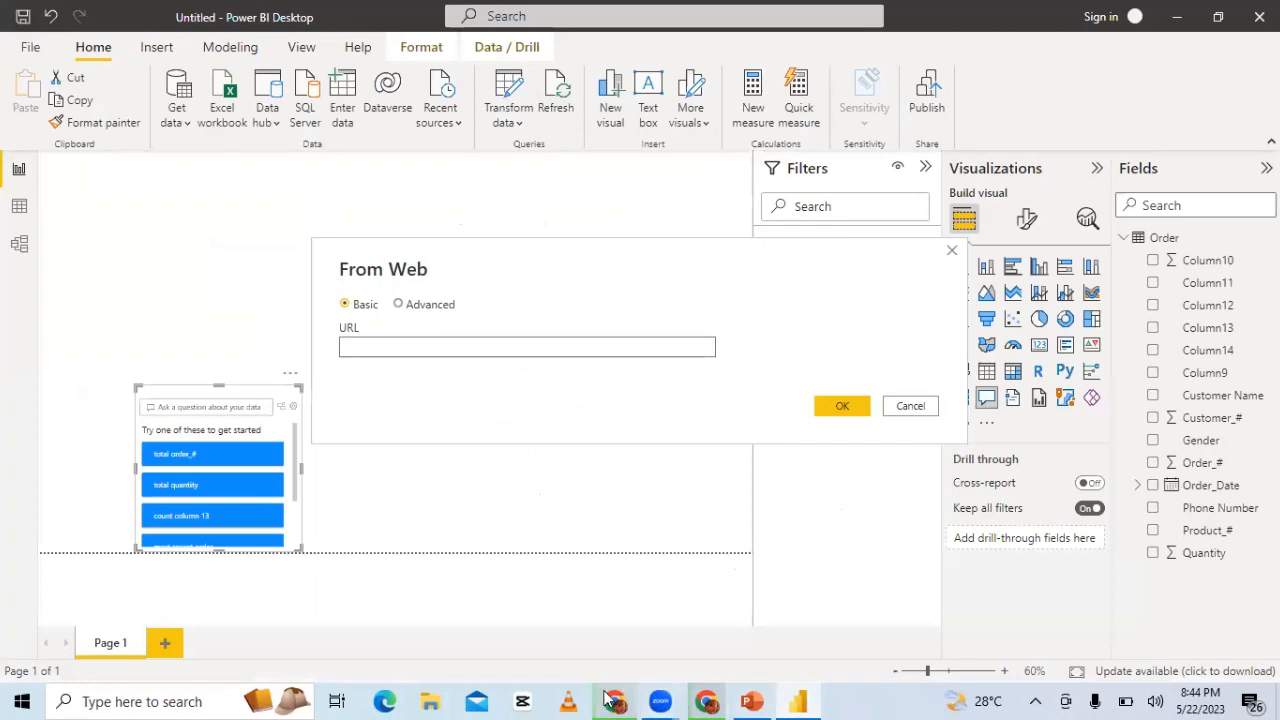
{"action": "left_click", "coordinate": [612, 700]}
{"action": "left_click", "coordinate": [614, 700]}
{"action": "left_click", "coordinate": [614, 700]}
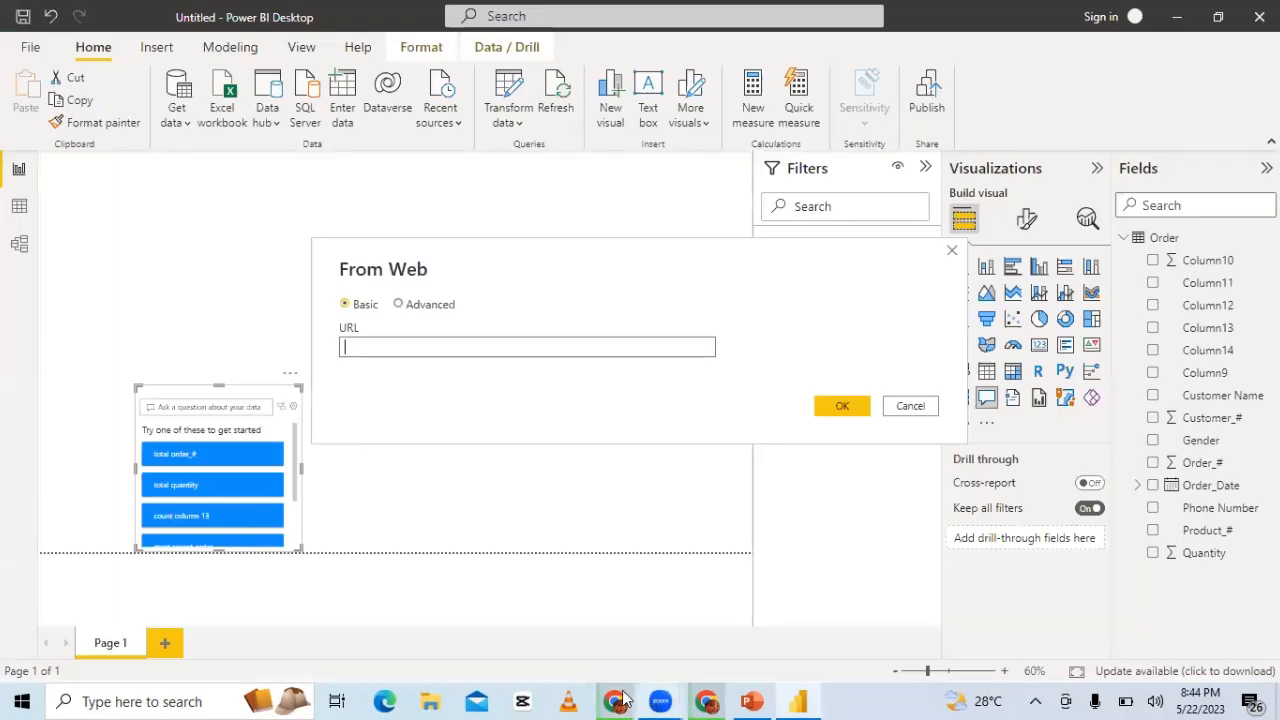
{"action": "left_click", "coordinate": [621, 695]}
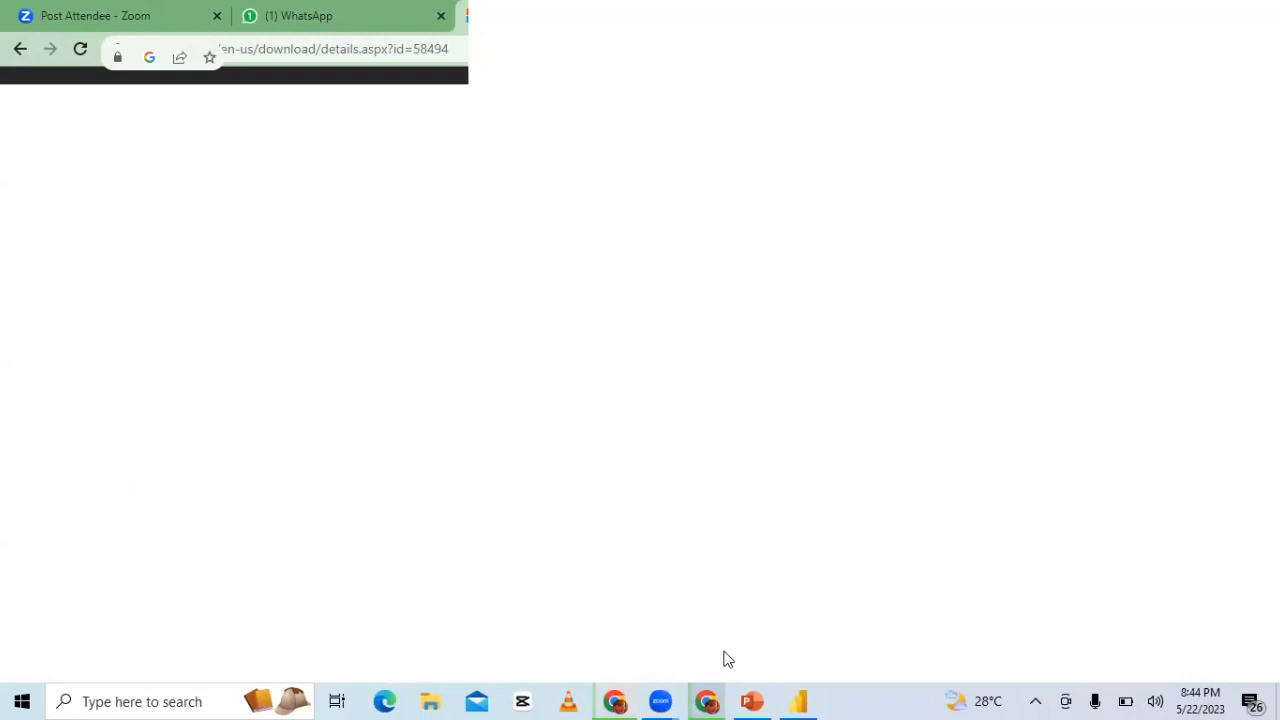
- Minimize the open Chrome windows and refresh the Windows desktop repeatedly
{"action": "left_click", "coordinate": [716, 699]}
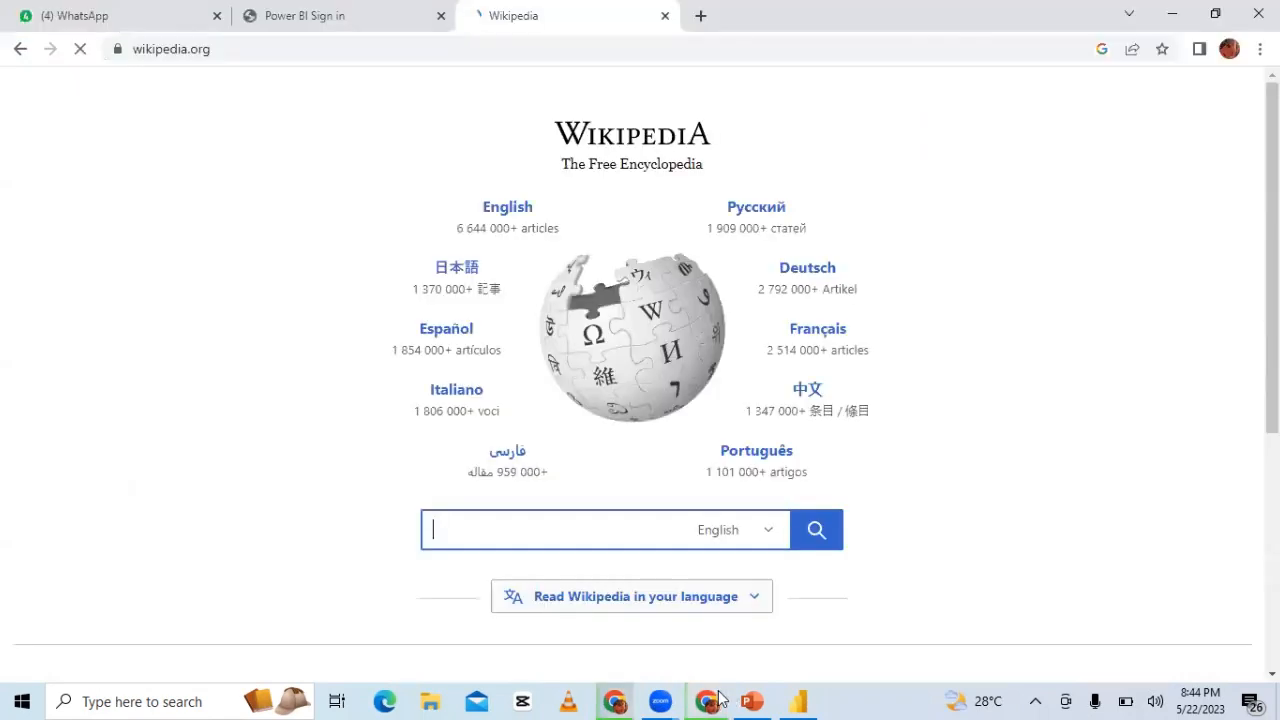
{"action": "left_click", "coordinate": [1168, 12]}
{"action": "left_click", "coordinate": [1170, 10]}
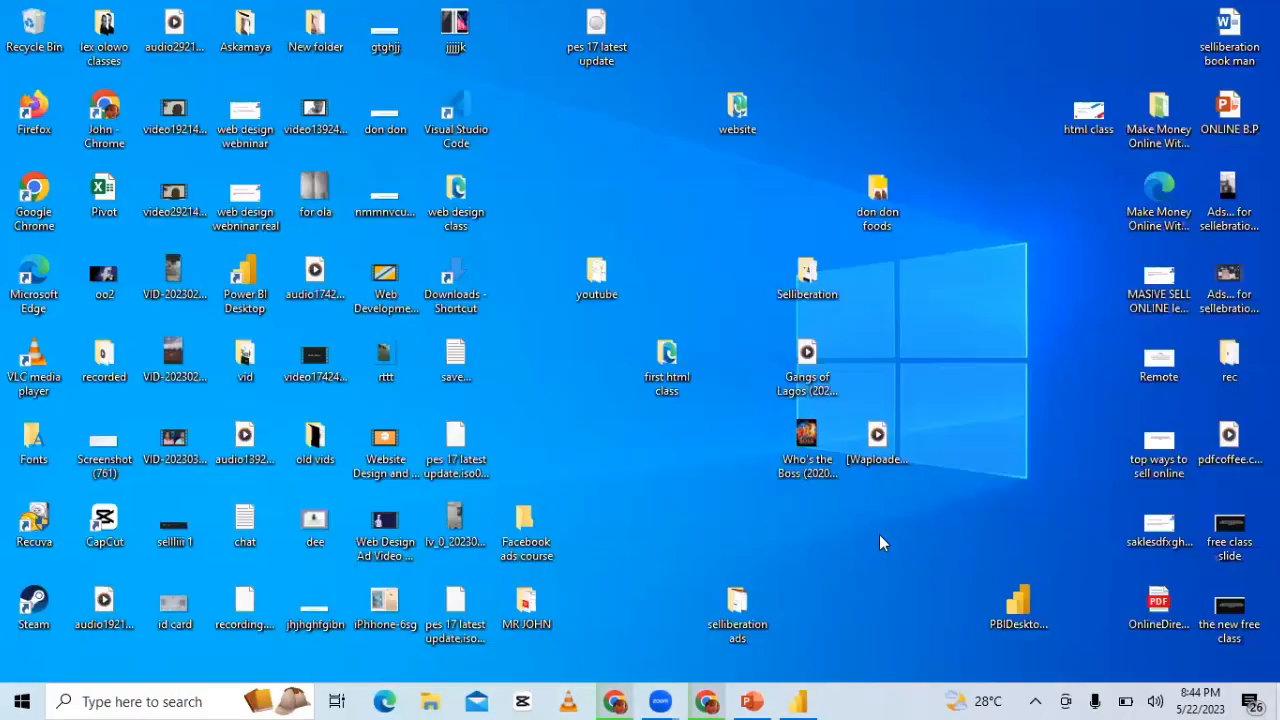
{"action": "right_click", "coordinate": [628, 411]}
{"action": "left_click", "coordinate": [527, 469]}
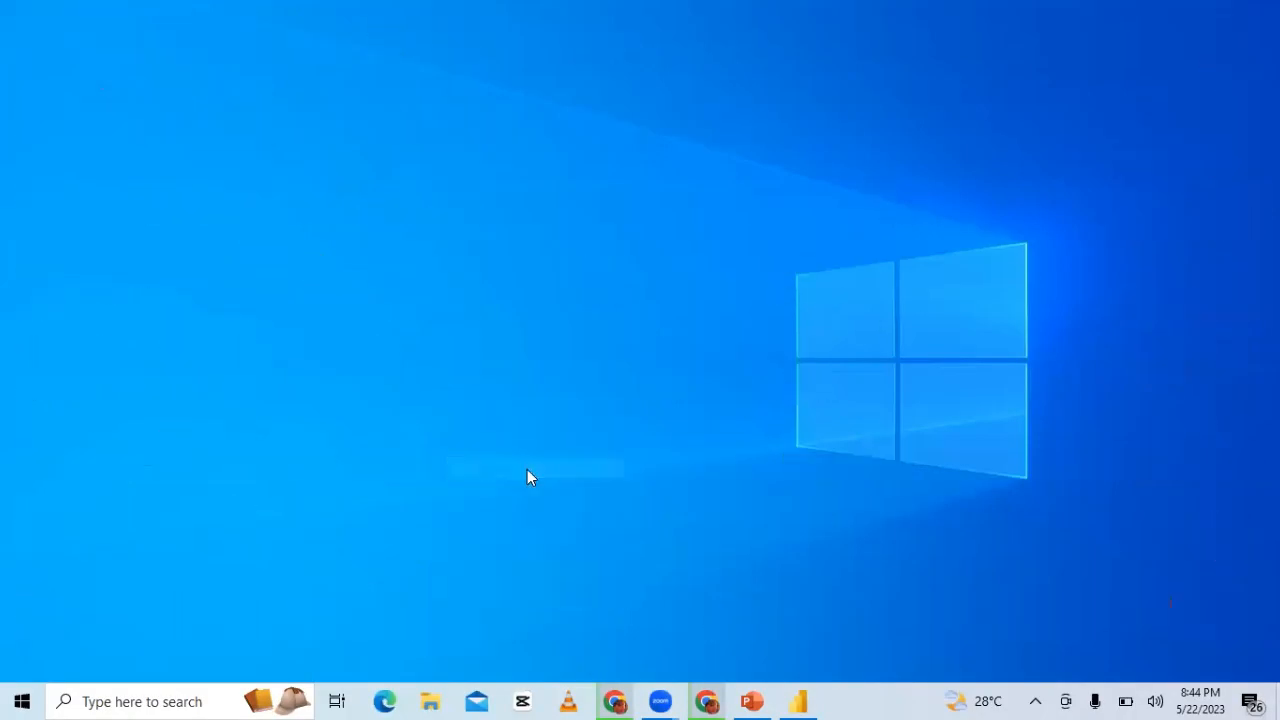
{"action": "right_click", "coordinate": [613, 469]}
{"action": "left_click", "coordinate": [517, 530]}
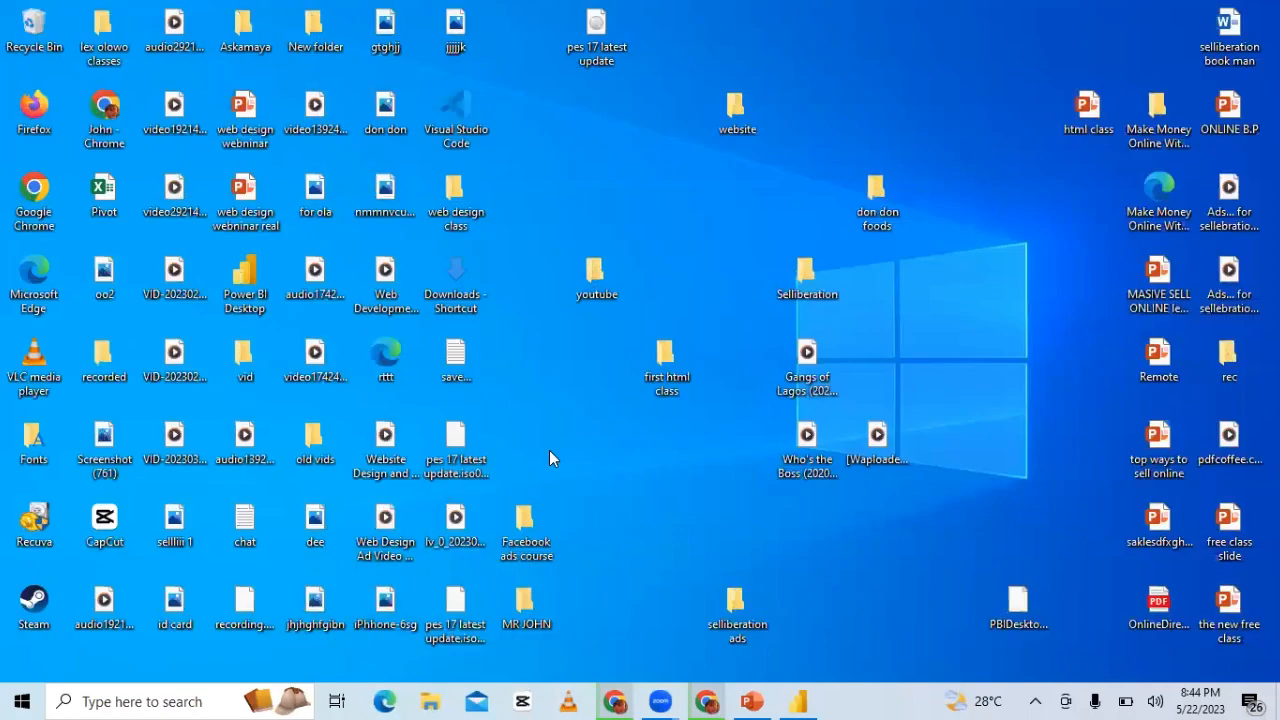
{"action": "right_click", "coordinate": [549, 437]}
{"action": "left_click", "coordinate": [463, 494]}
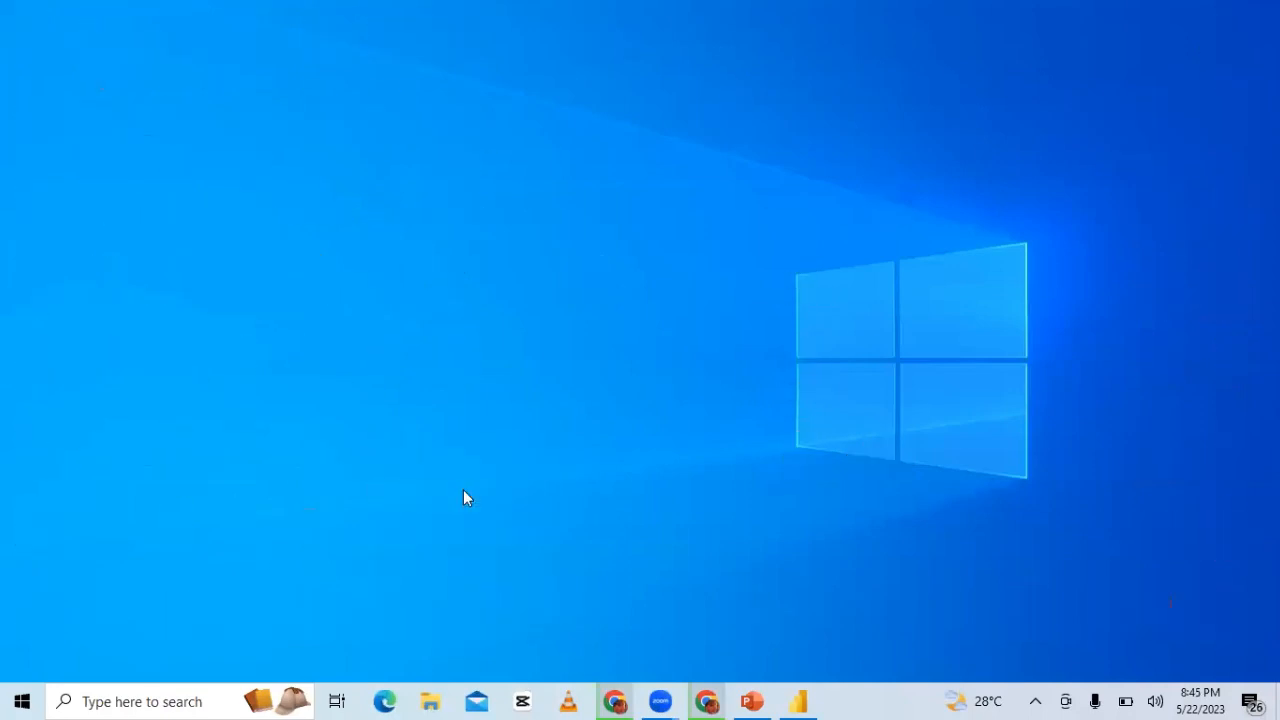
{"action": "right_click", "coordinate": [669, 538]}
{"action": "left_click", "coordinate": [590, 400]}
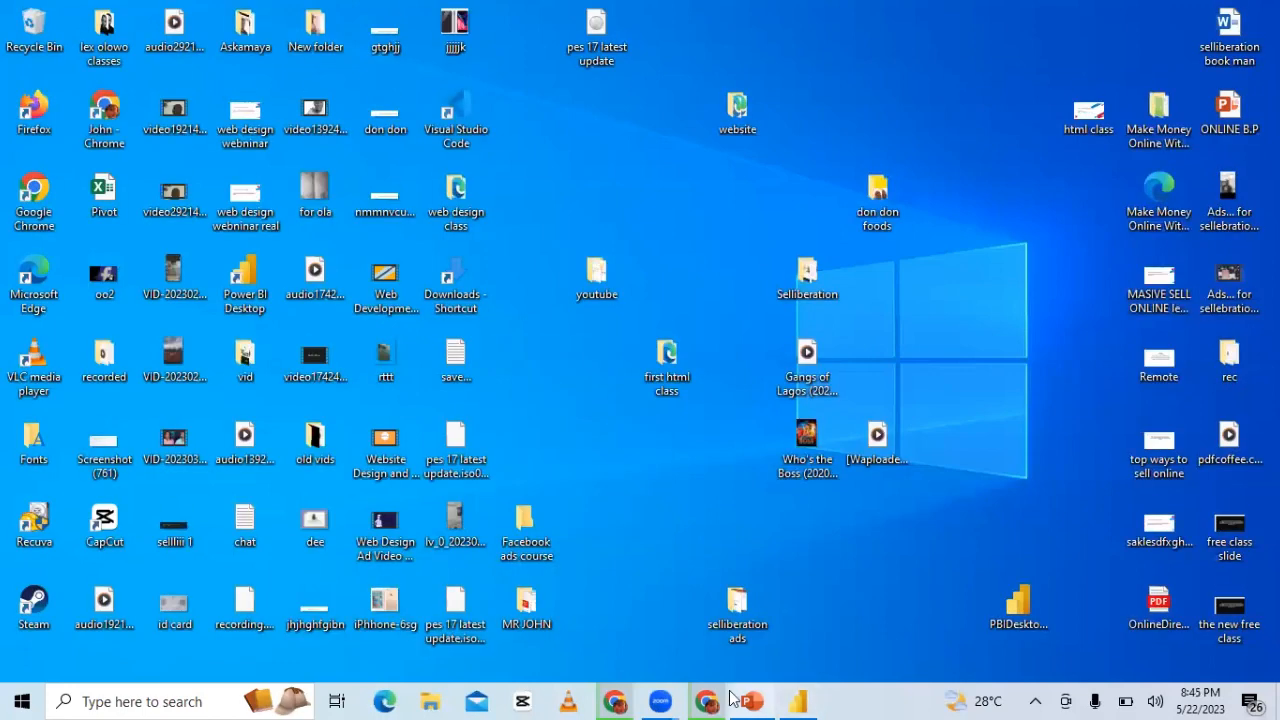
- Close the Chrome window that holds the Power BI Sign in and still-loading Wikipedia tabs
{"action": "left_click", "coordinate": [706, 701]}
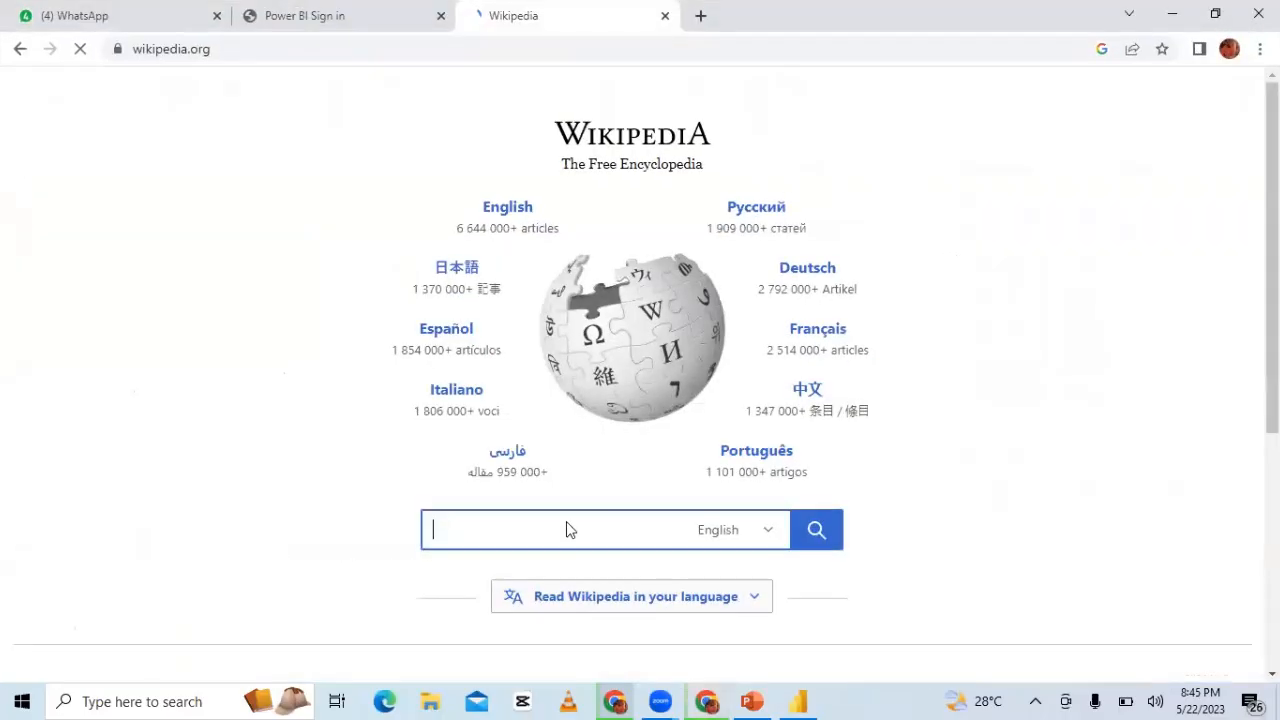
{"action": "left_click", "coordinate": [634, 699]}
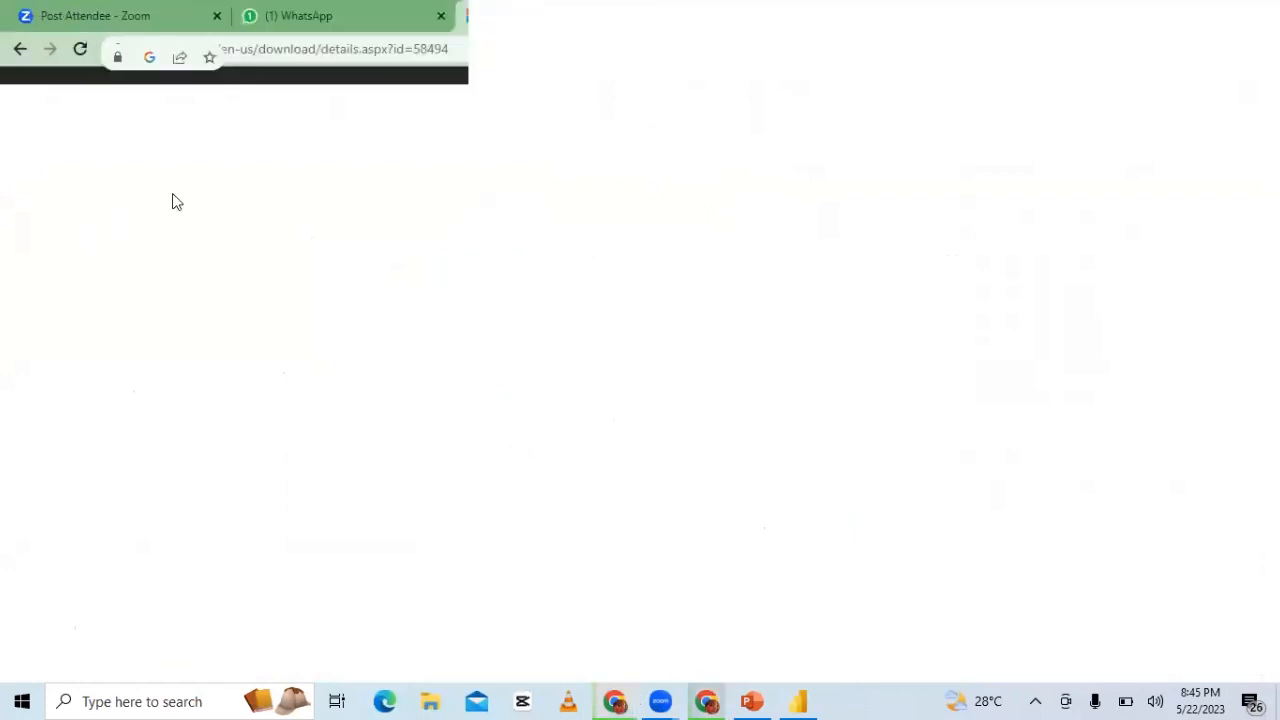
{"action": "left_click", "coordinate": [707, 700]}
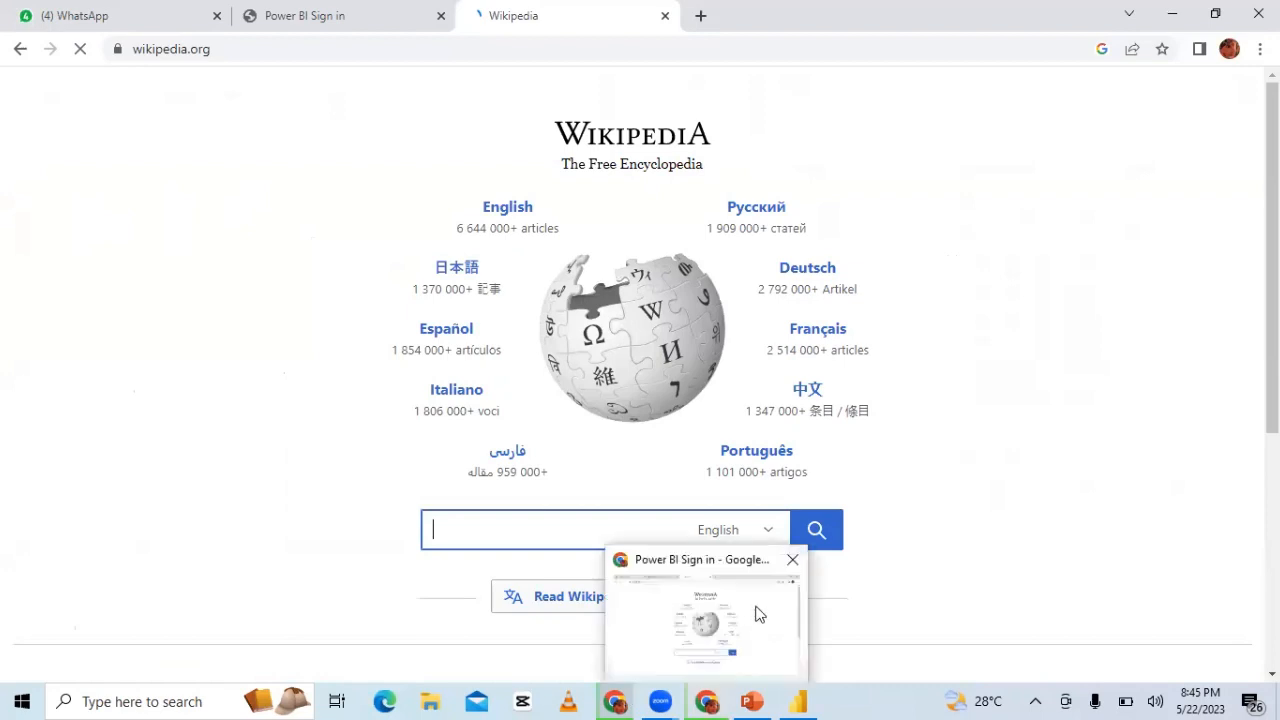
{"action": "mouse_move", "coordinate": [625, 698]}
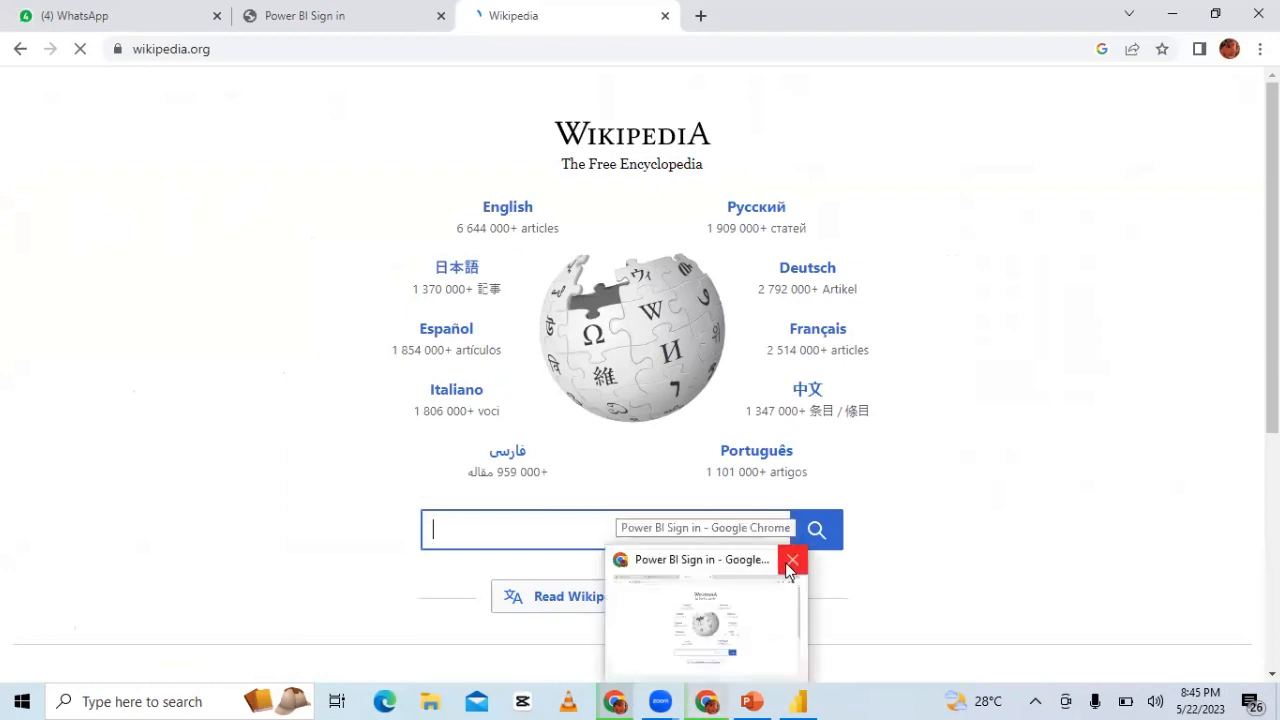
{"action": "left_click", "coordinate": [790, 561]}
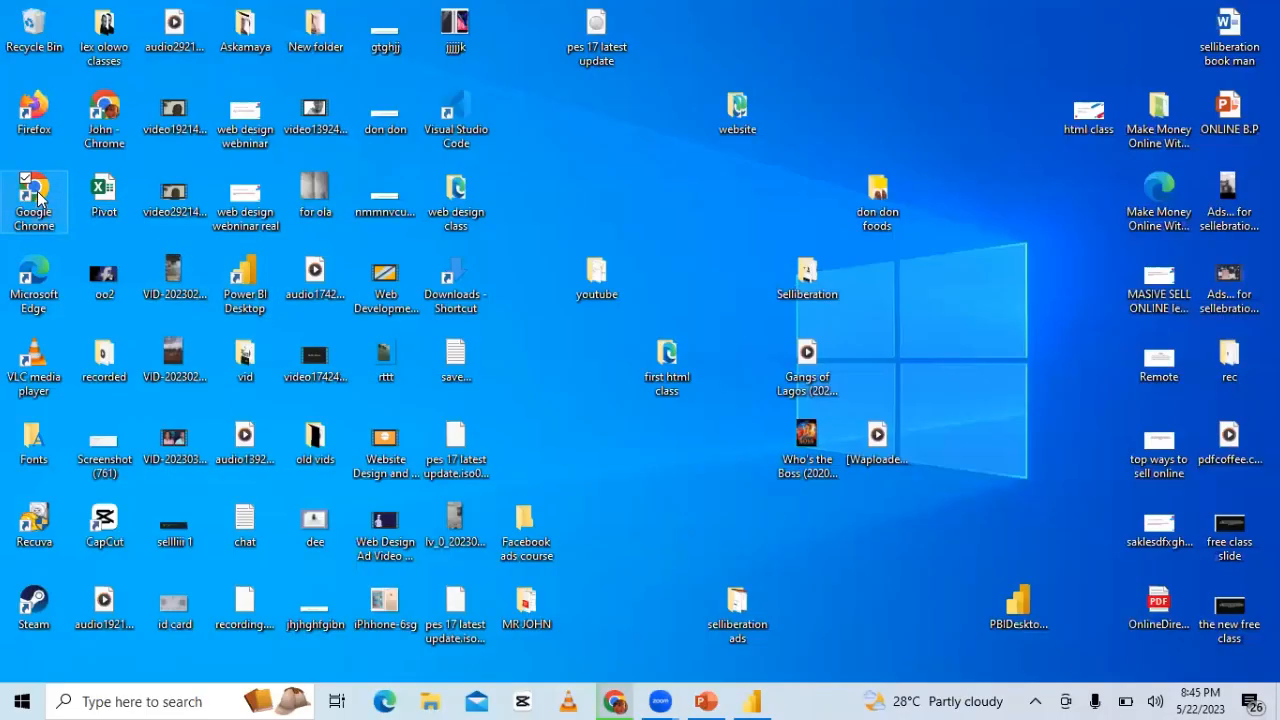
- Launch Chrome from the desktop, switch to the remaining Chrome window and dismiss WhatsApp's notification request
{"action": "double_click", "coordinate": [35, 195]}
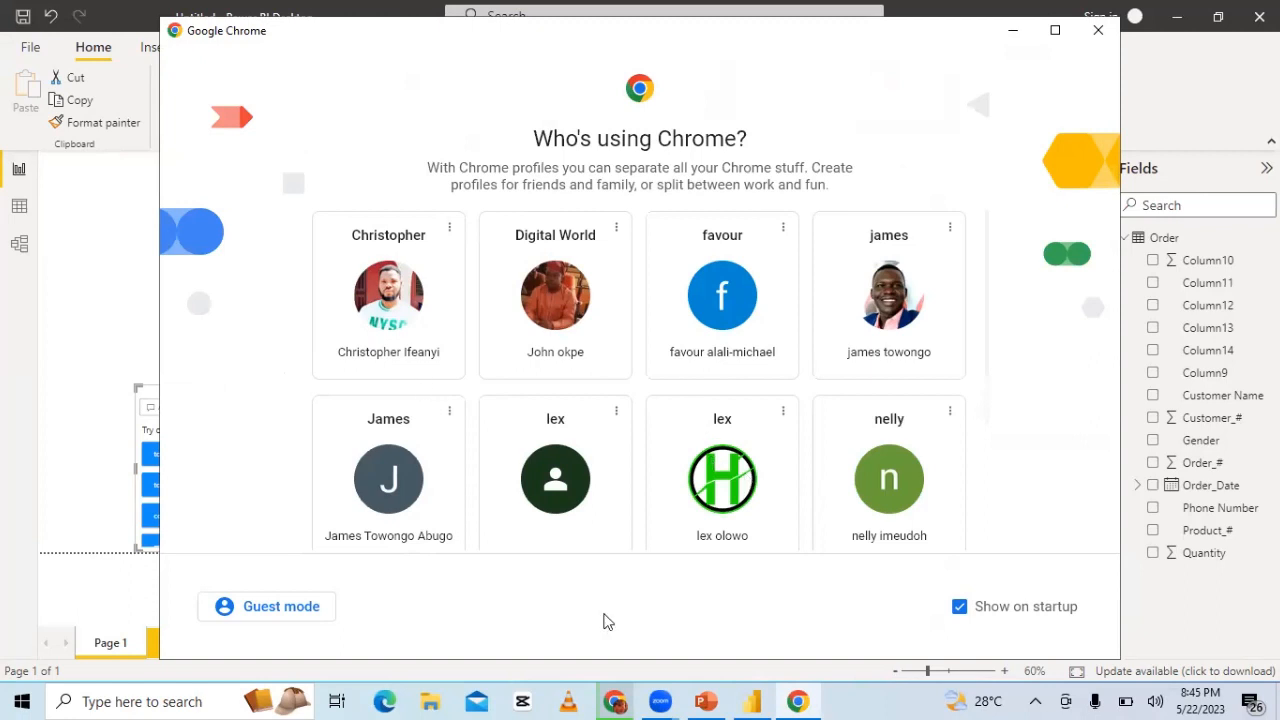
{"action": "left_click", "coordinate": [628, 700]}
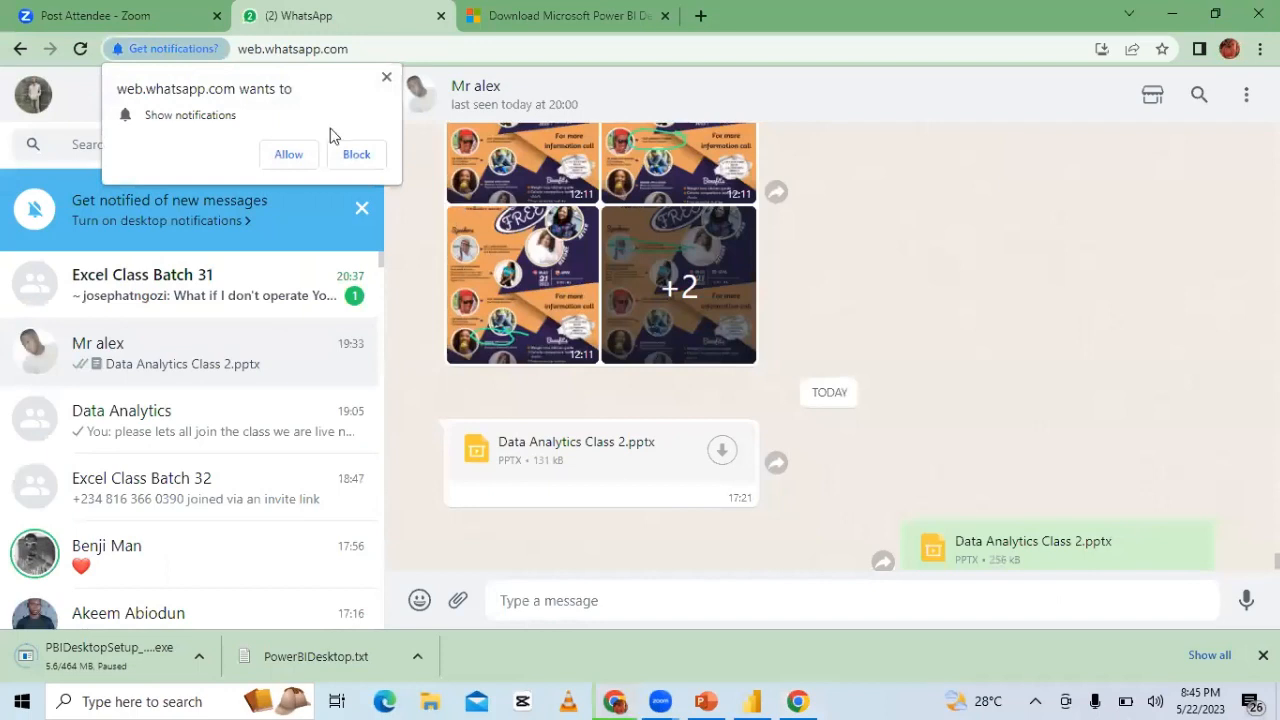
{"action": "left_click", "coordinate": [386, 77]}
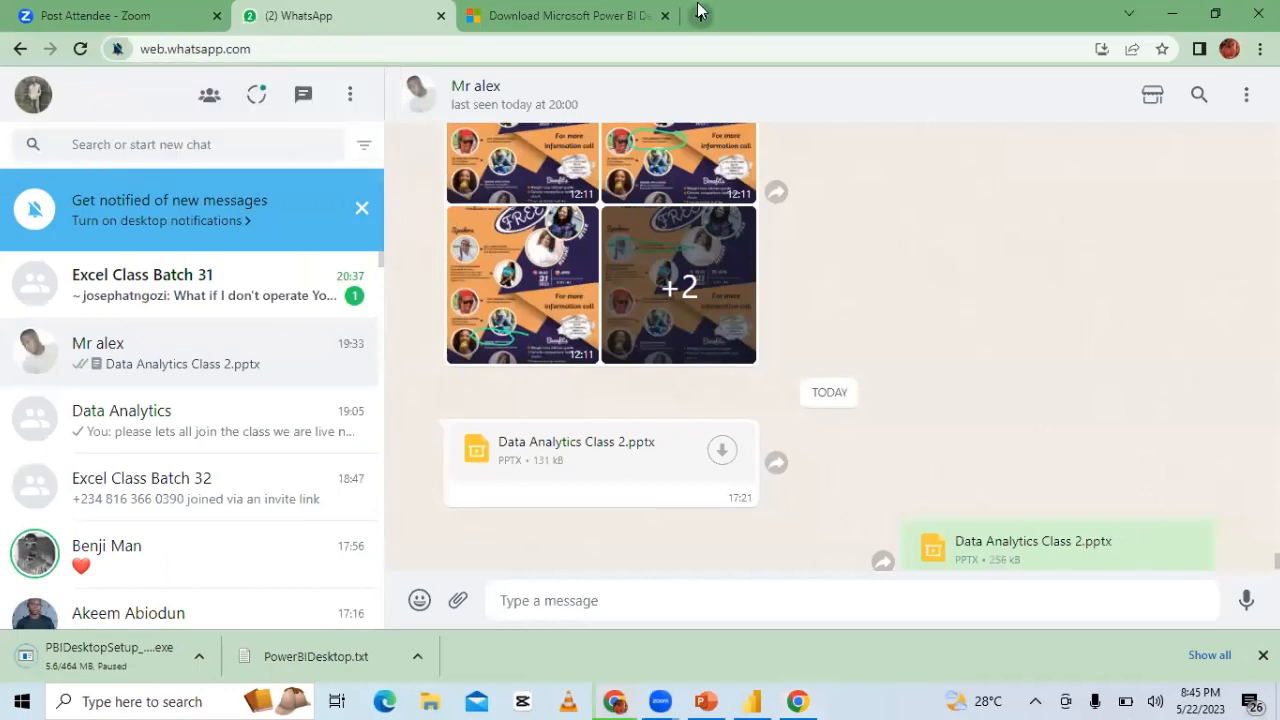
- Search for wikipedia in a new tab, open the Wikipedia home page and select its web address
{"action": "left_click", "coordinate": [700, 15]}
{"action": "type", "text": "w"}
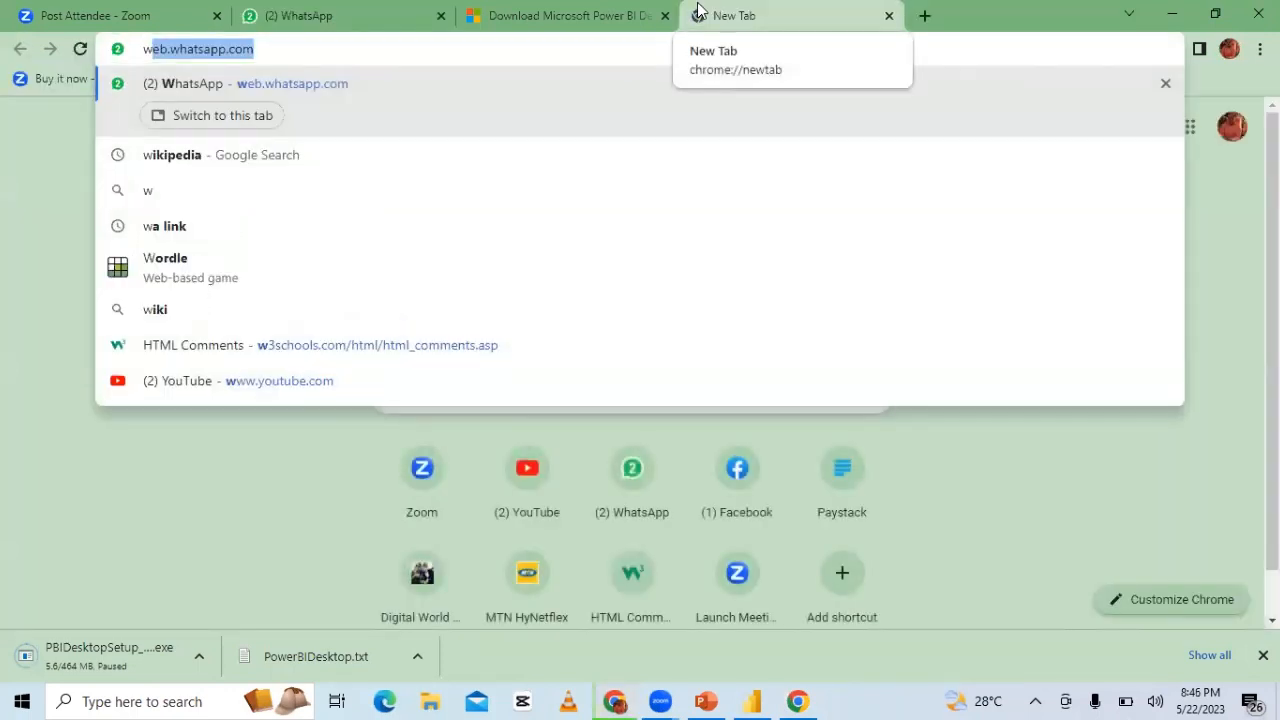
{"action": "type", "text": "ikipedia"}
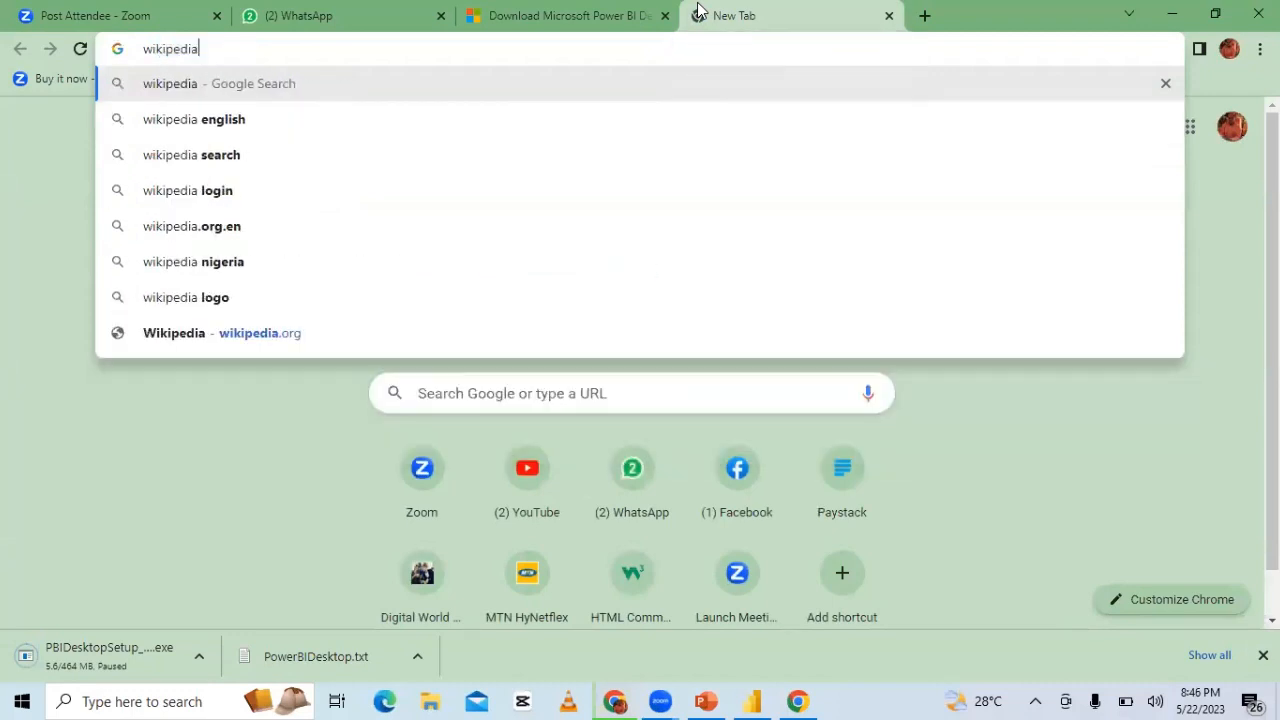
{"action": "key", "text": "Return"}
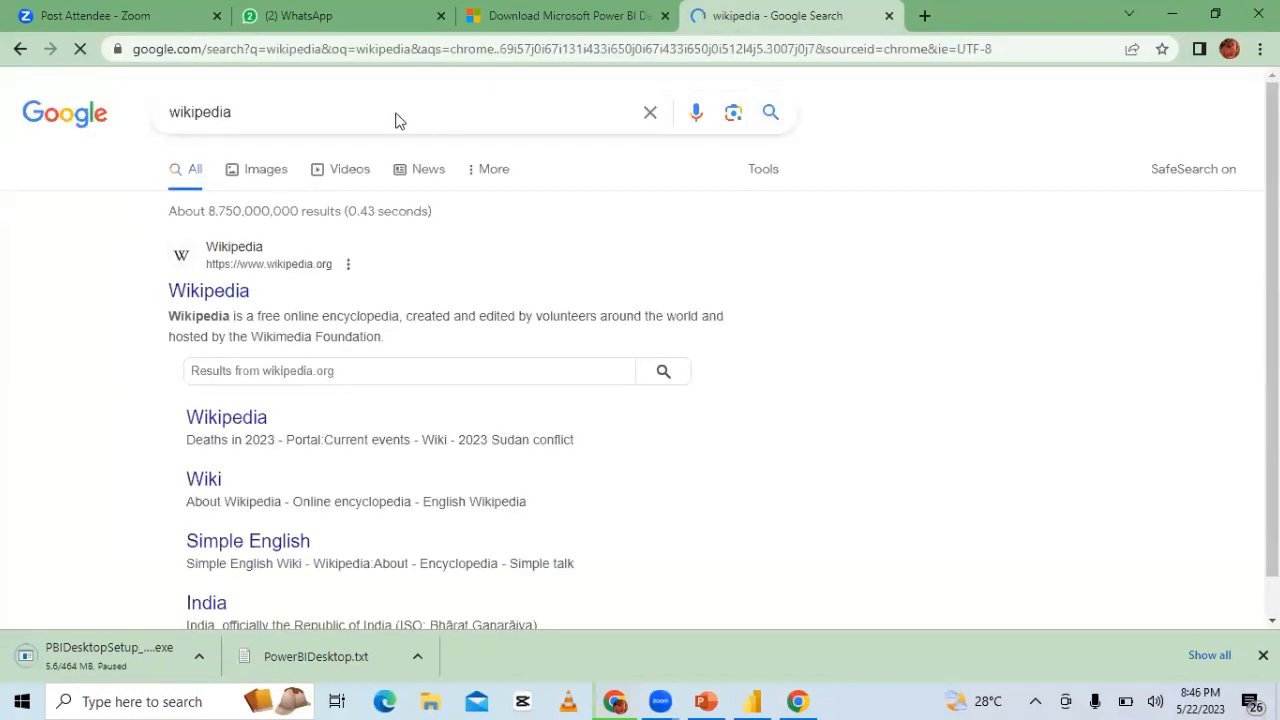
{"action": "left_click", "coordinate": [236, 289]}
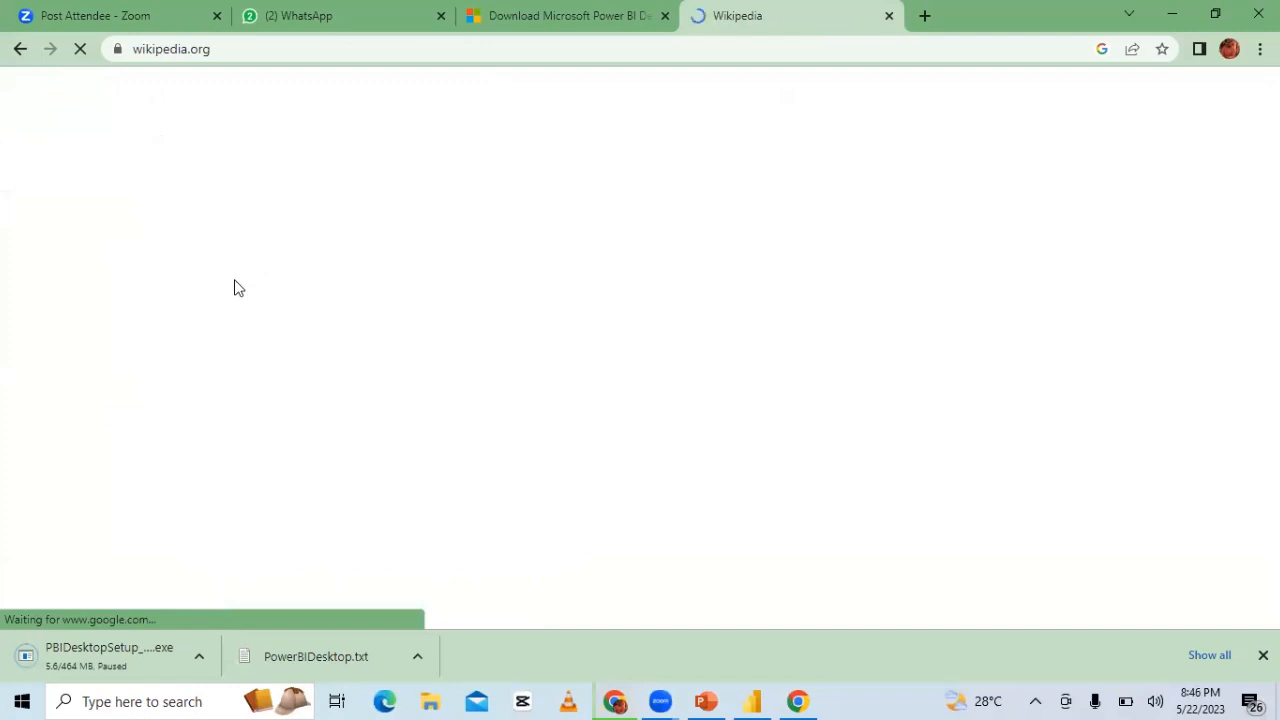
{"action": "left_click", "coordinate": [573, 50]}
{"action": "left_click", "coordinate": [573, 50]}
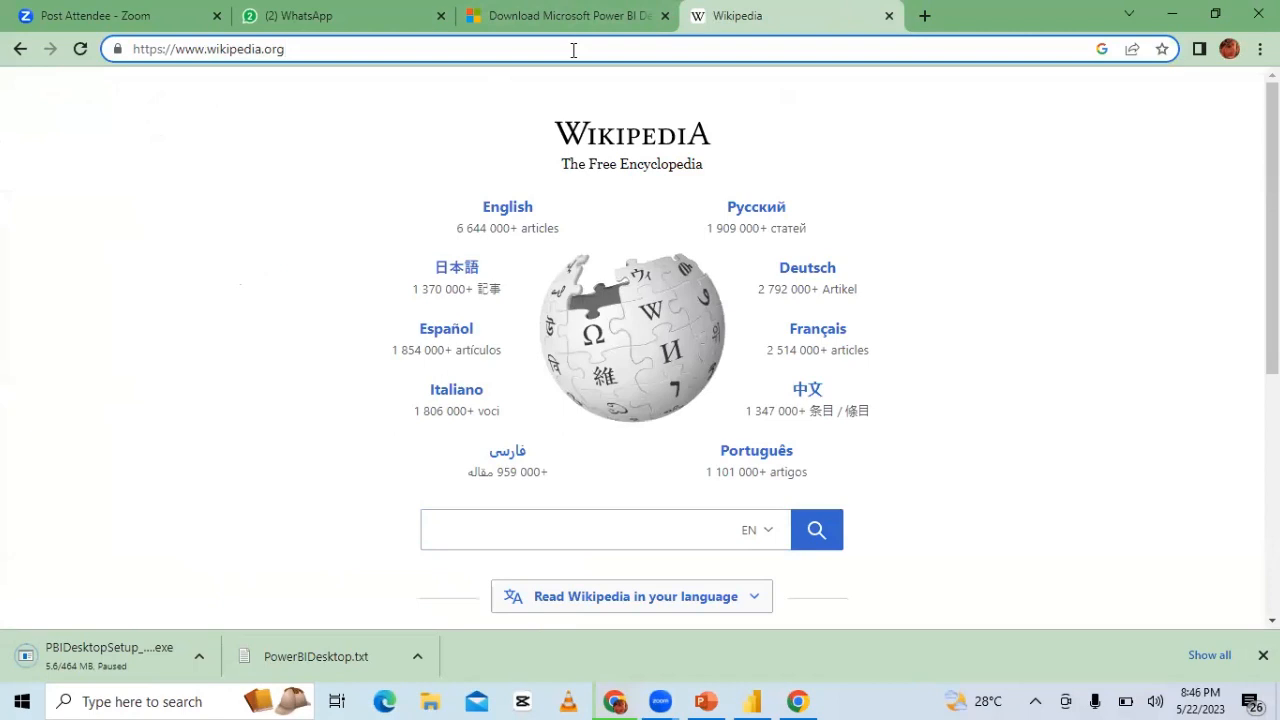
- Search for wikipedia world population in another new tab and open Wikipedia's World population article
{"action": "left_click", "coordinate": [928, 18]}
{"action": "type", "text": "w"}
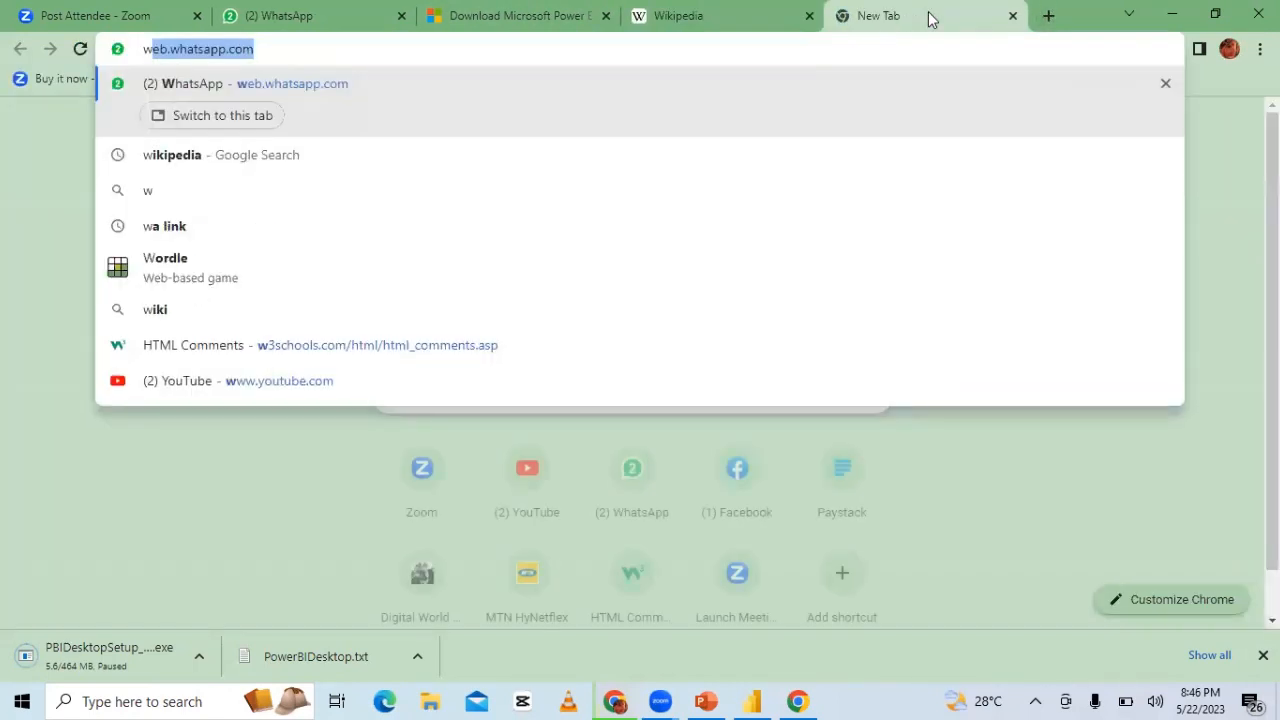
{"action": "key", "text": "BackSpace"}
{"action": "type", "text": "ik"}
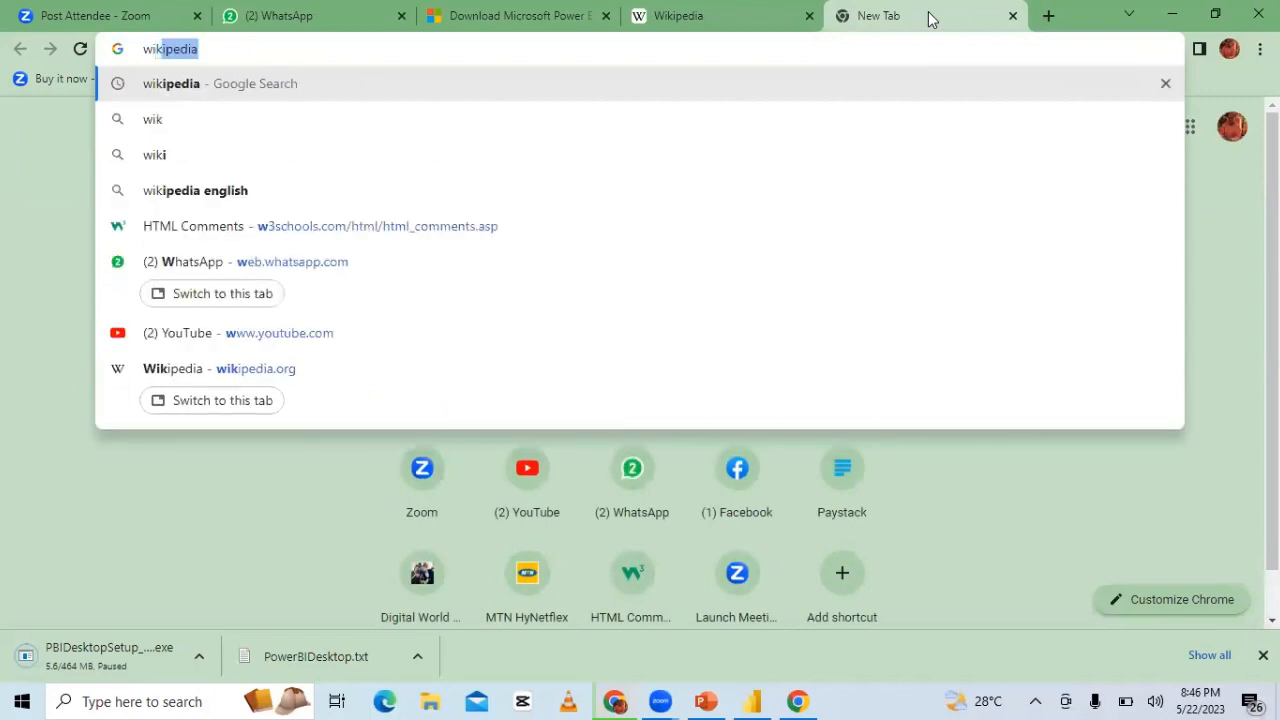
{"action": "type", "text": "ipedia "}
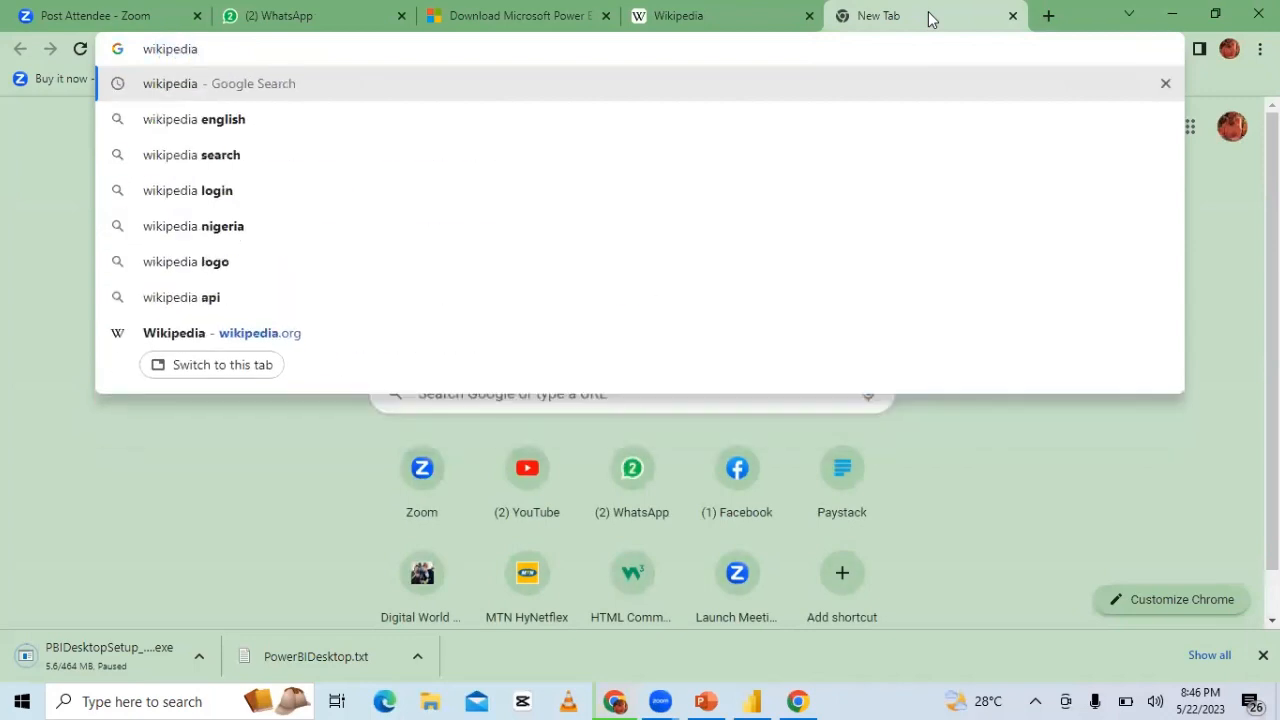
{"action": "type", "text": "worlde"}
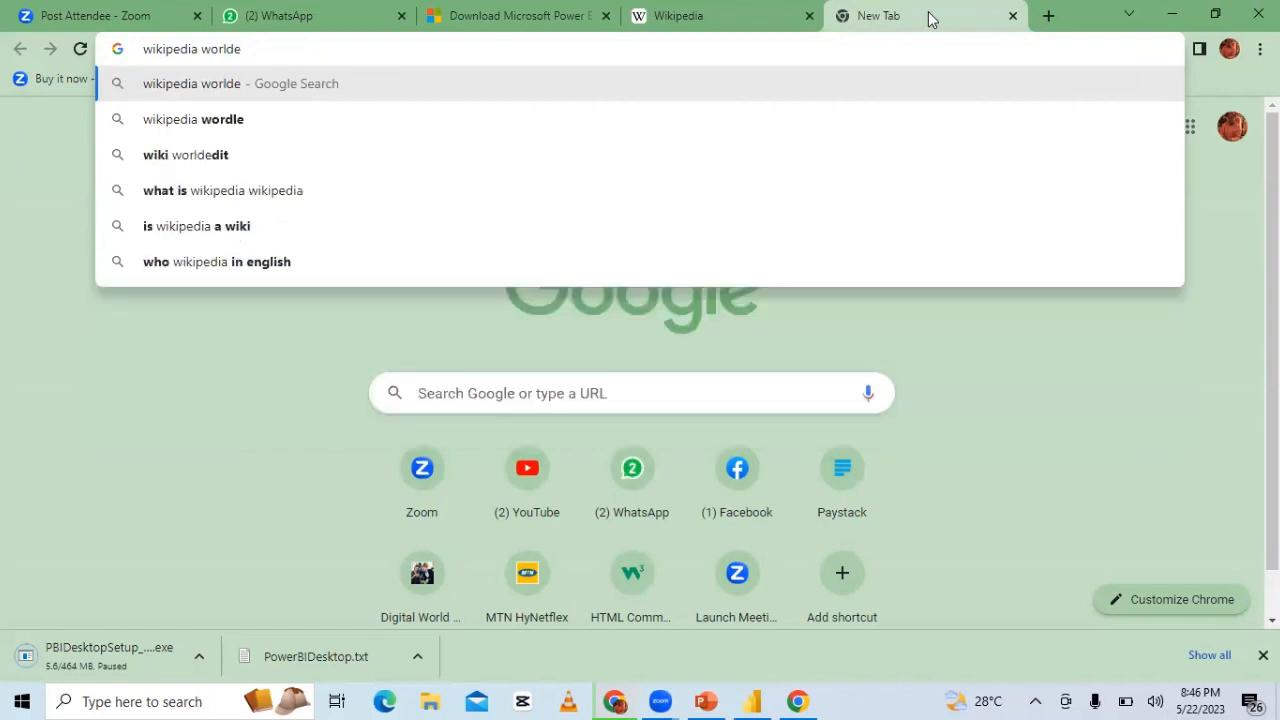
{"action": "key", "text": "BackSpace"}
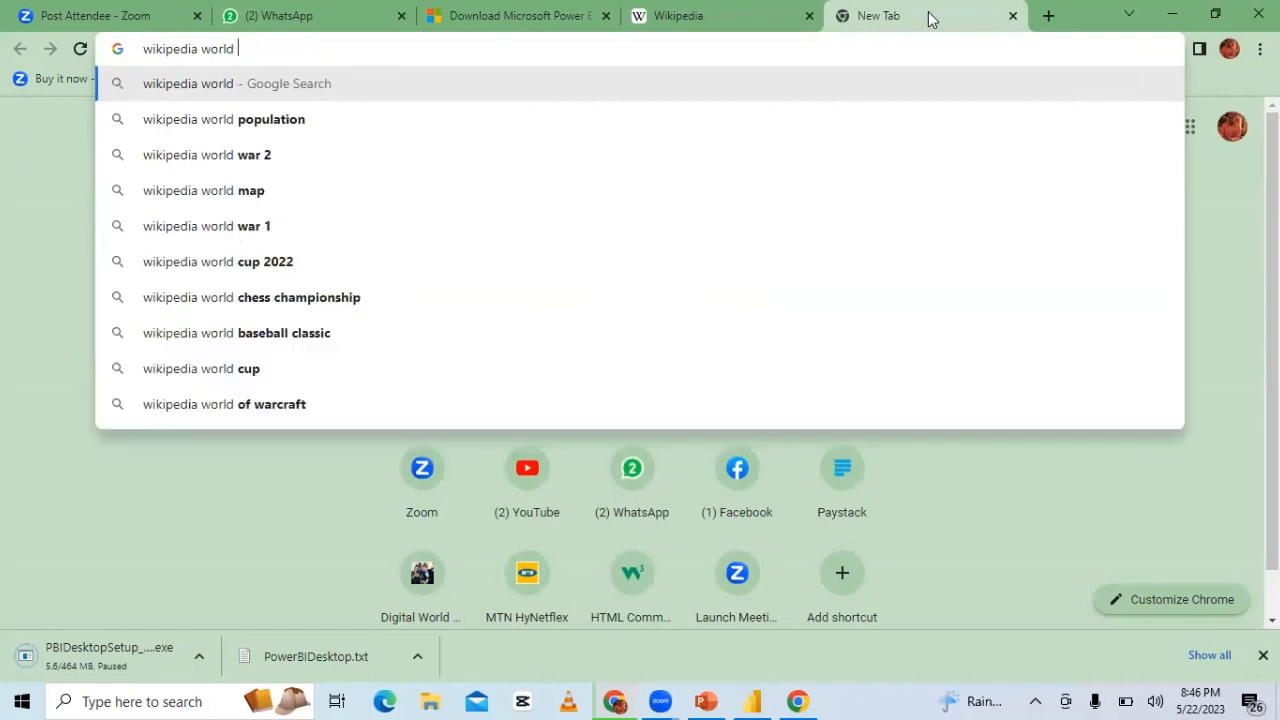
{"action": "left_click", "coordinate": [584, 128]}
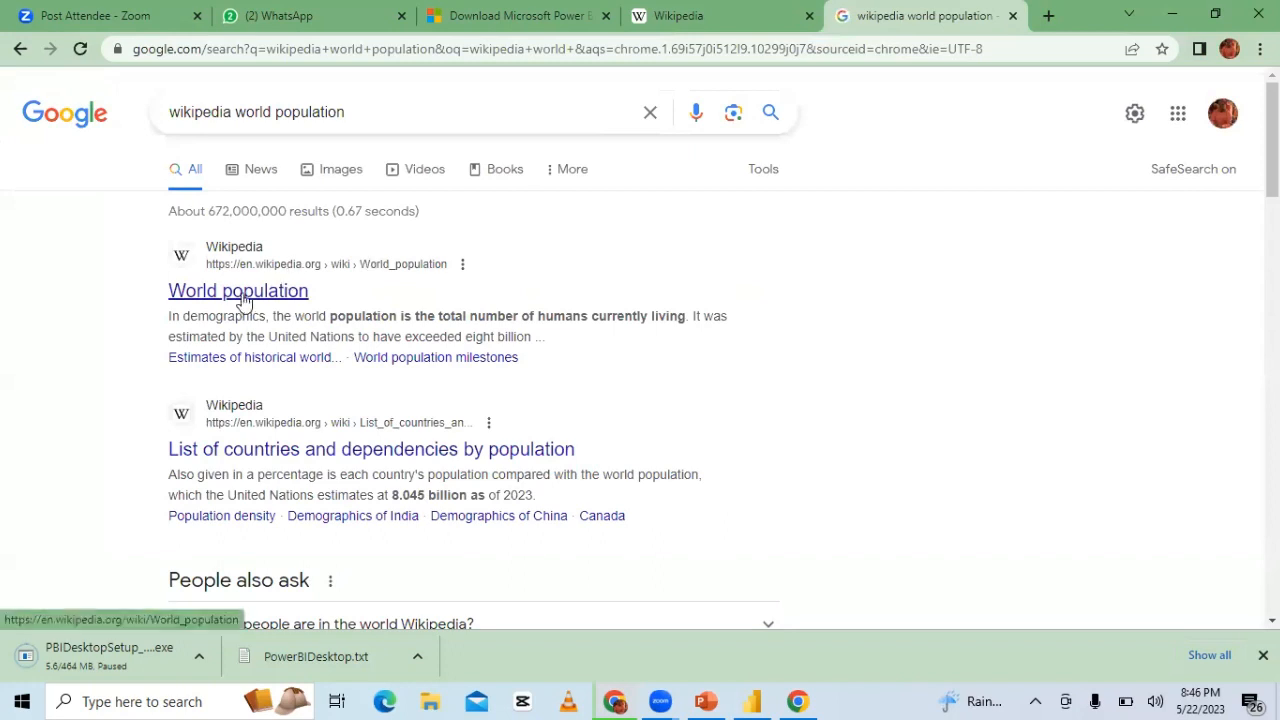
{"action": "left_click", "coordinate": [240, 299]}
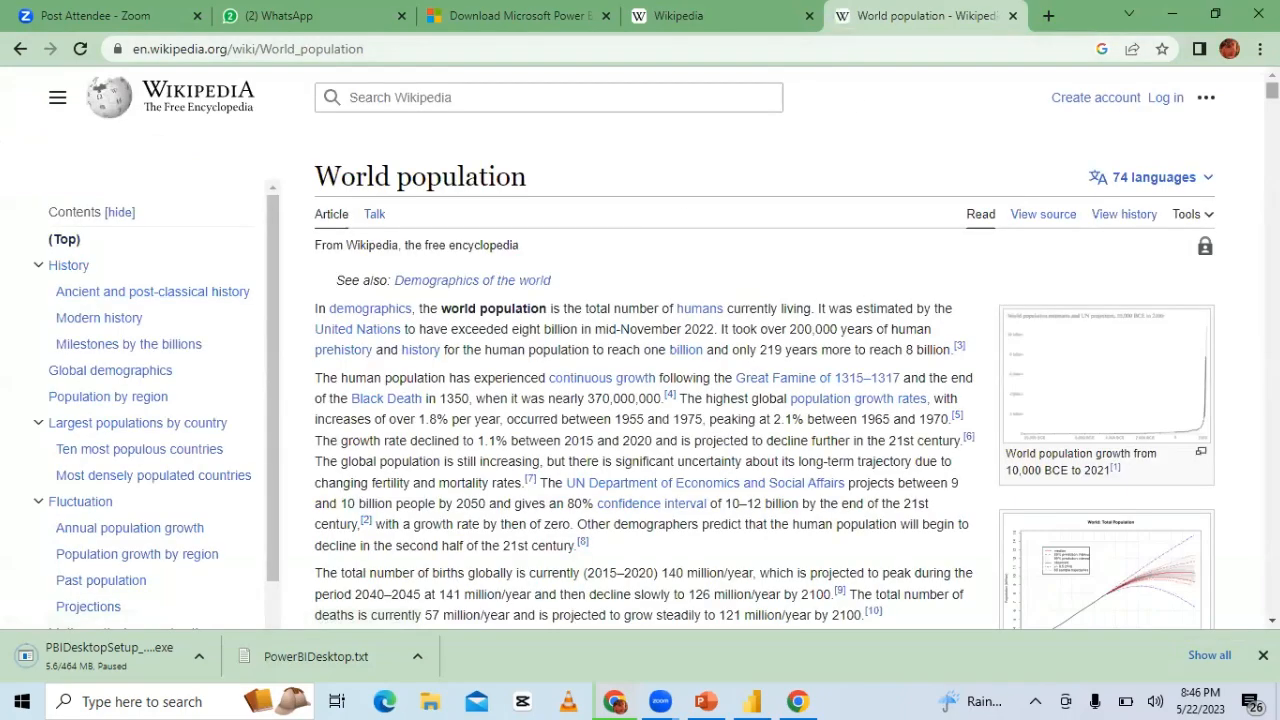
- Examine the World population article's tables on regions, most populous and densest countries, annual growth and historical populations
{"action": "scroll", "coordinate": [765, 350], "scroll_direction": "down", "scroll_amount": 15}
{"action": "scroll", "coordinate": [765, 350], "scroll_direction": "down", "scroll_amount": 6}
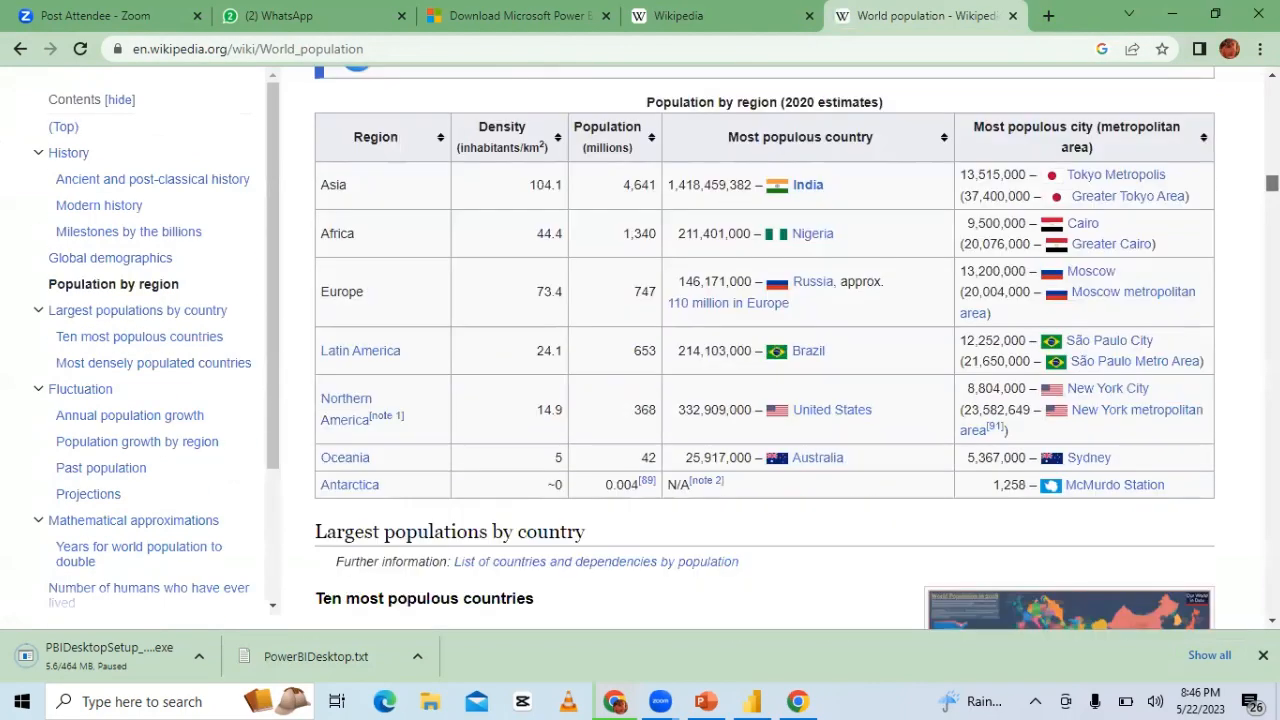
{"action": "scroll", "coordinate": [765, 350], "scroll_direction": "up", "scroll_amount": 6}
{"action": "scroll", "coordinate": [765, 350], "scroll_direction": "down", "scroll_amount": 1}
{"action": "scroll", "coordinate": [765, 350], "scroll_direction": "down", "scroll_amount": 3}
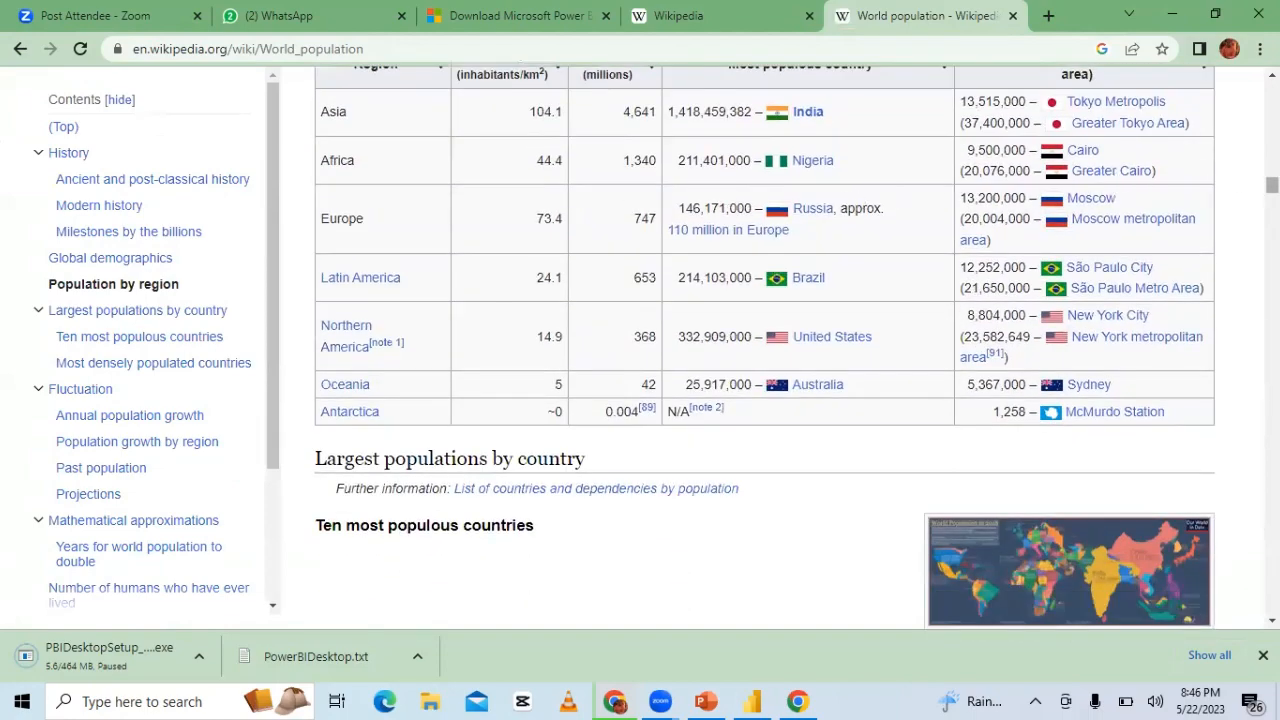
{"action": "scroll", "coordinate": [765, 350], "scroll_direction": "up", "scroll_amount": 7}
{"action": "scroll", "coordinate": [765, 350], "scroll_direction": "down", "scroll_amount": 5}
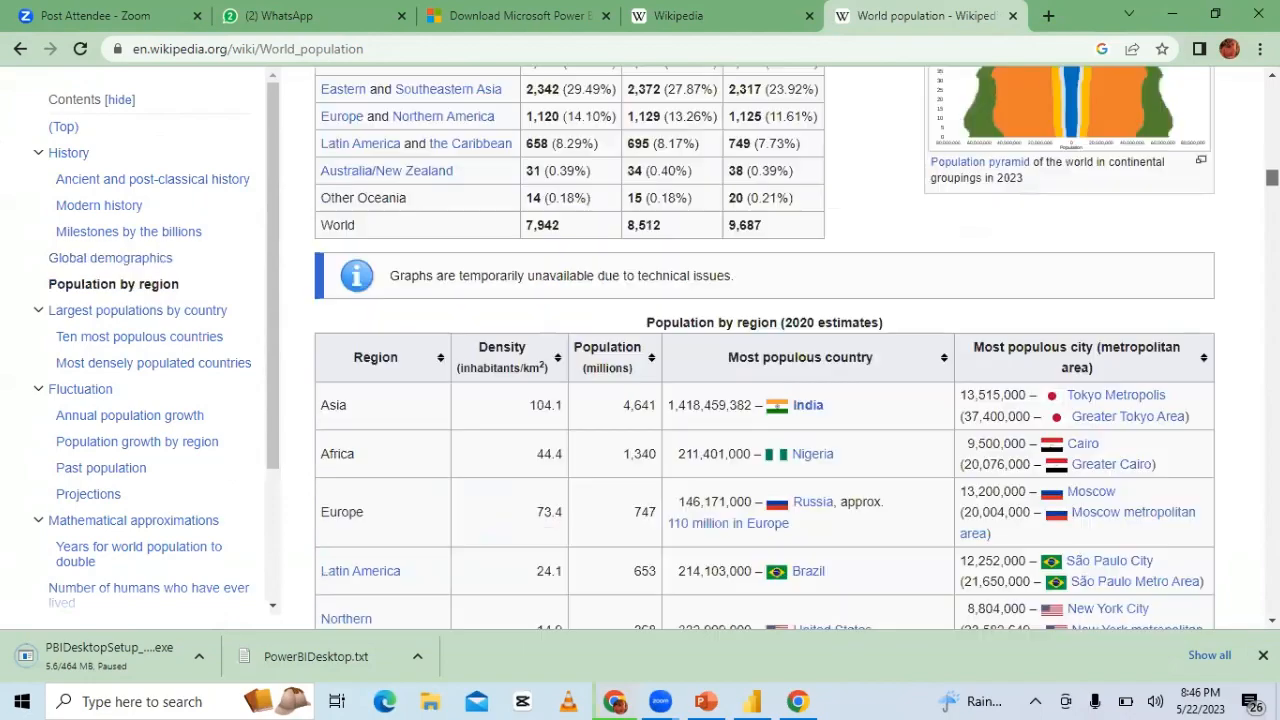
{"action": "scroll", "coordinate": [765, 350], "scroll_direction": "up", "scroll_amount": 4}
{"action": "scroll", "coordinate": [765, 350], "scroll_direction": "down", "scroll_amount": 11}
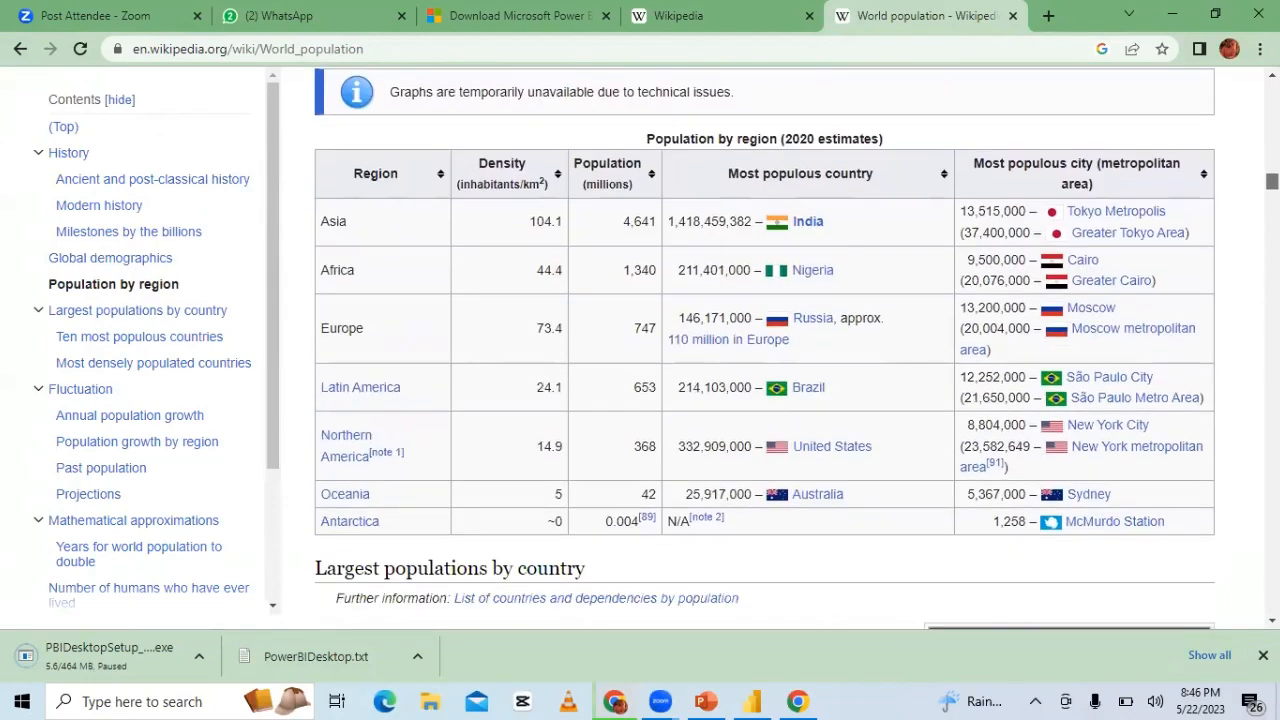
{"action": "scroll", "coordinate": [765, 350], "scroll_direction": "down", "scroll_amount": 11}
{"action": "scroll", "coordinate": [765, 350], "scroll_direction": "up", "scroll_amount": 5}
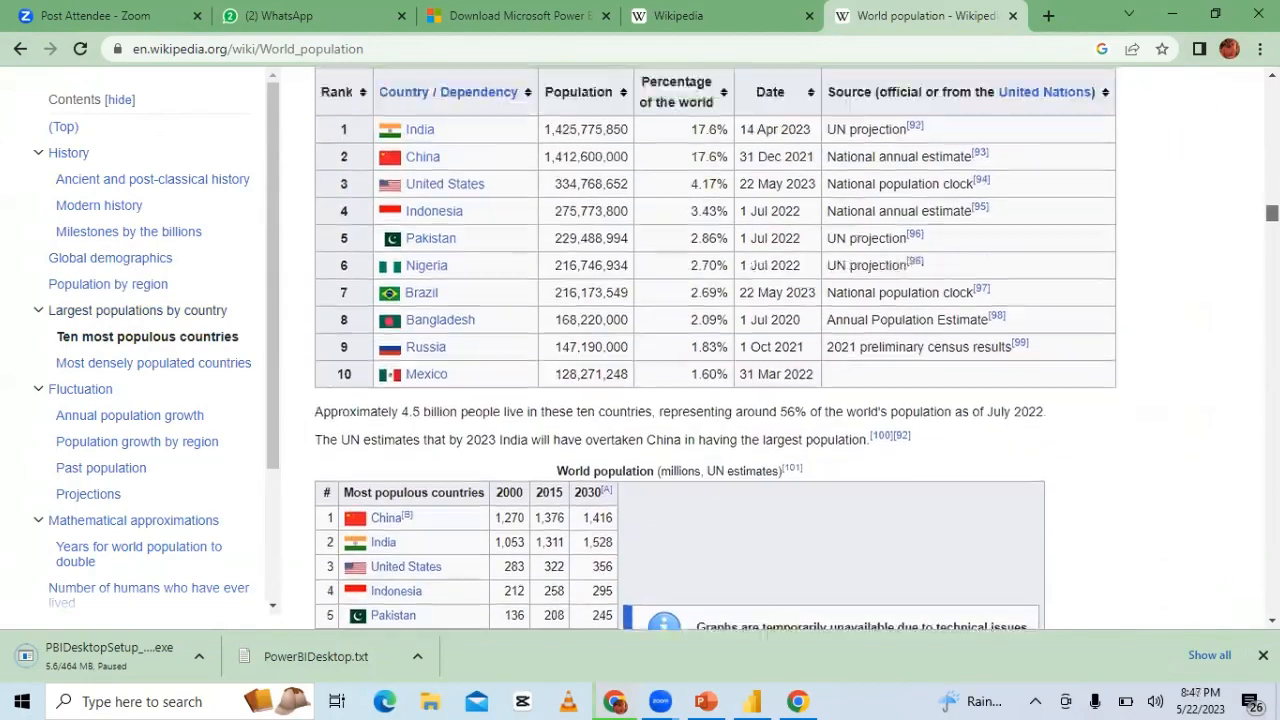
{"action": "scroll", "coordinate": [765, 350], "scroll_direction": "down", "scroll_amount": 4}
{"action": "scroll", "coordinate": [765, 350], "scroll_direction": "up", "scroll_amount": 2}
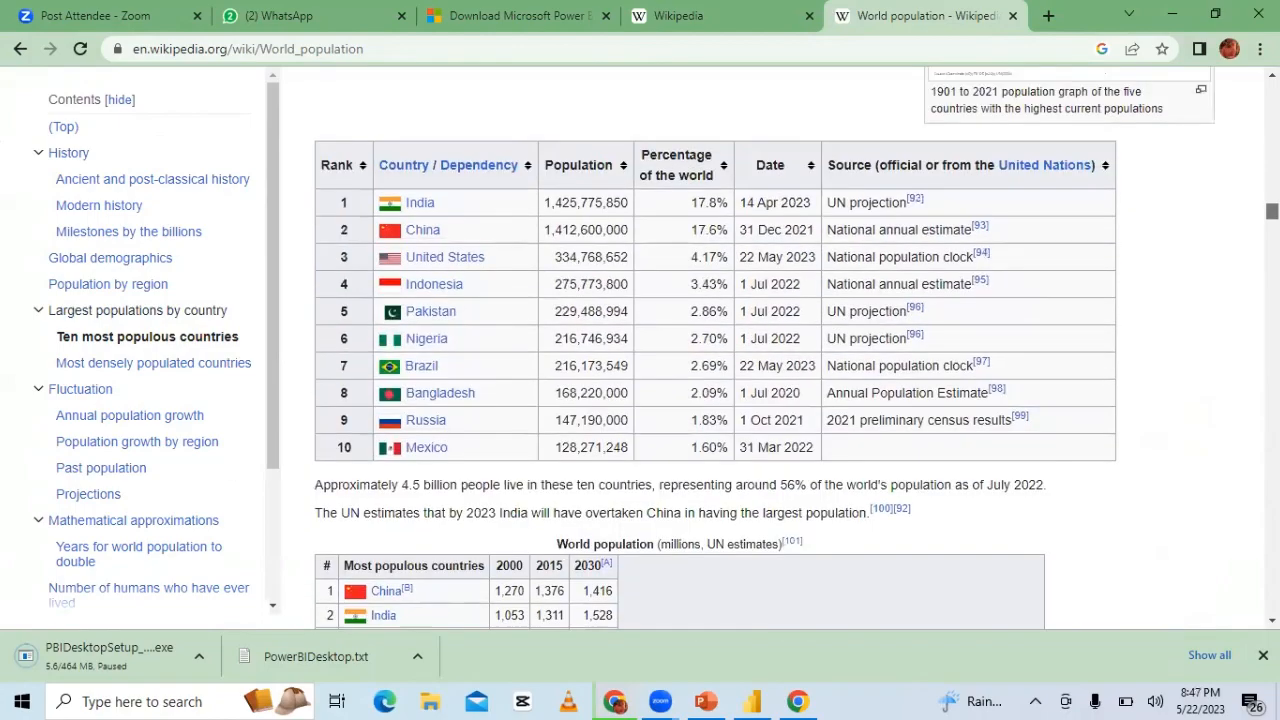
{"action": "scroll", "coordinate": [765, 350], "scroll_direction": "down", "scroll_amount": 15}
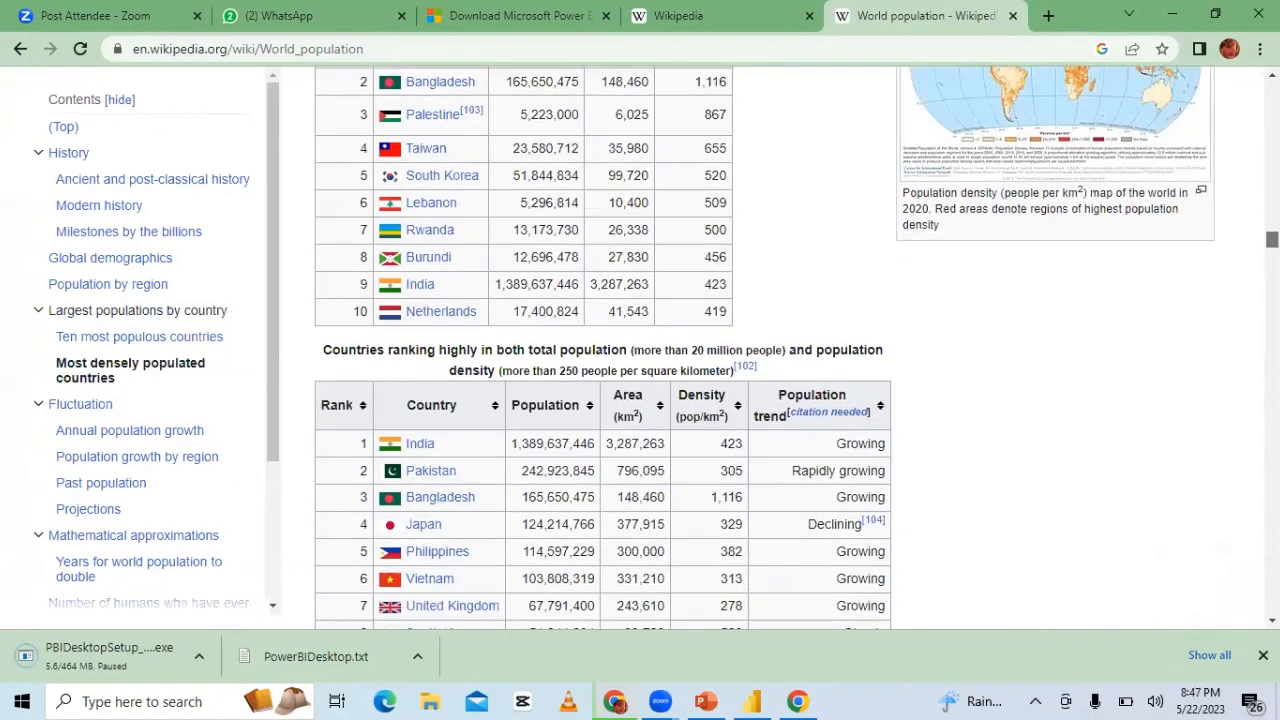
{"action": "scroll", "coordinate": [609, 350], "scroll_direction": "down", "scroll_amount": 20}
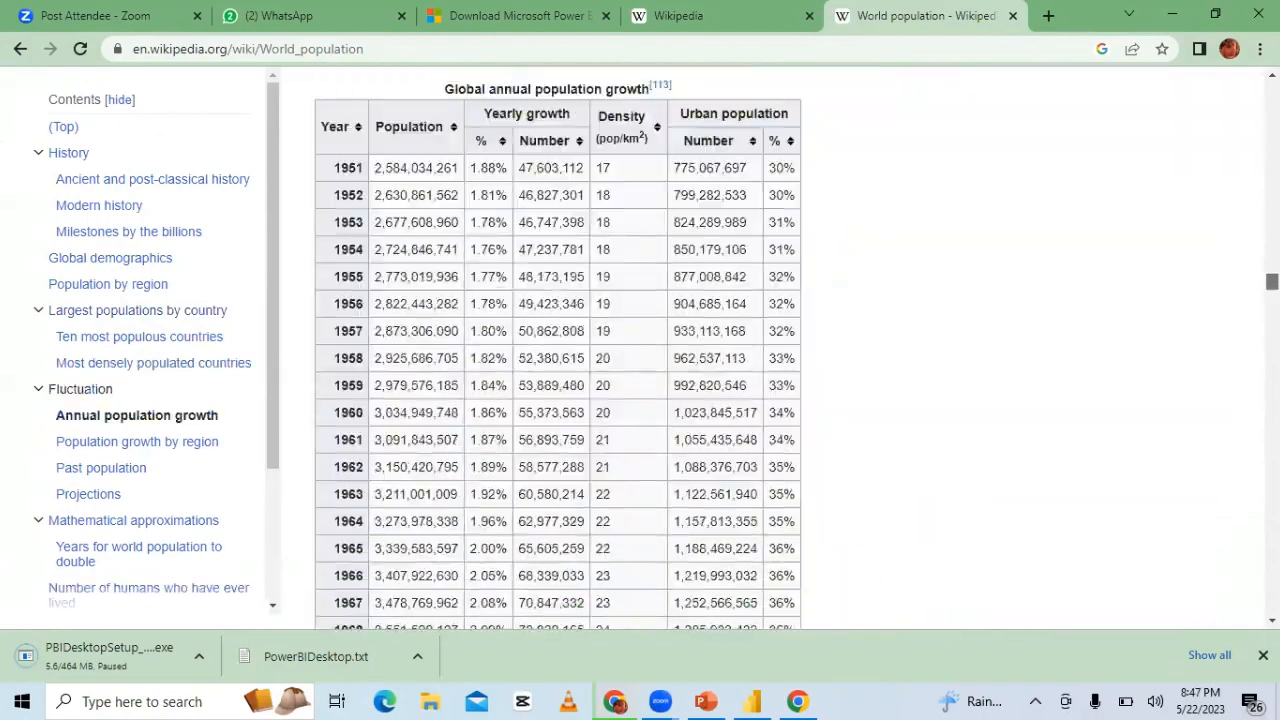
{"action": "scroll", "coordinate": [748, 274], "scroll_direction": "down", "scroll_amount": 5}
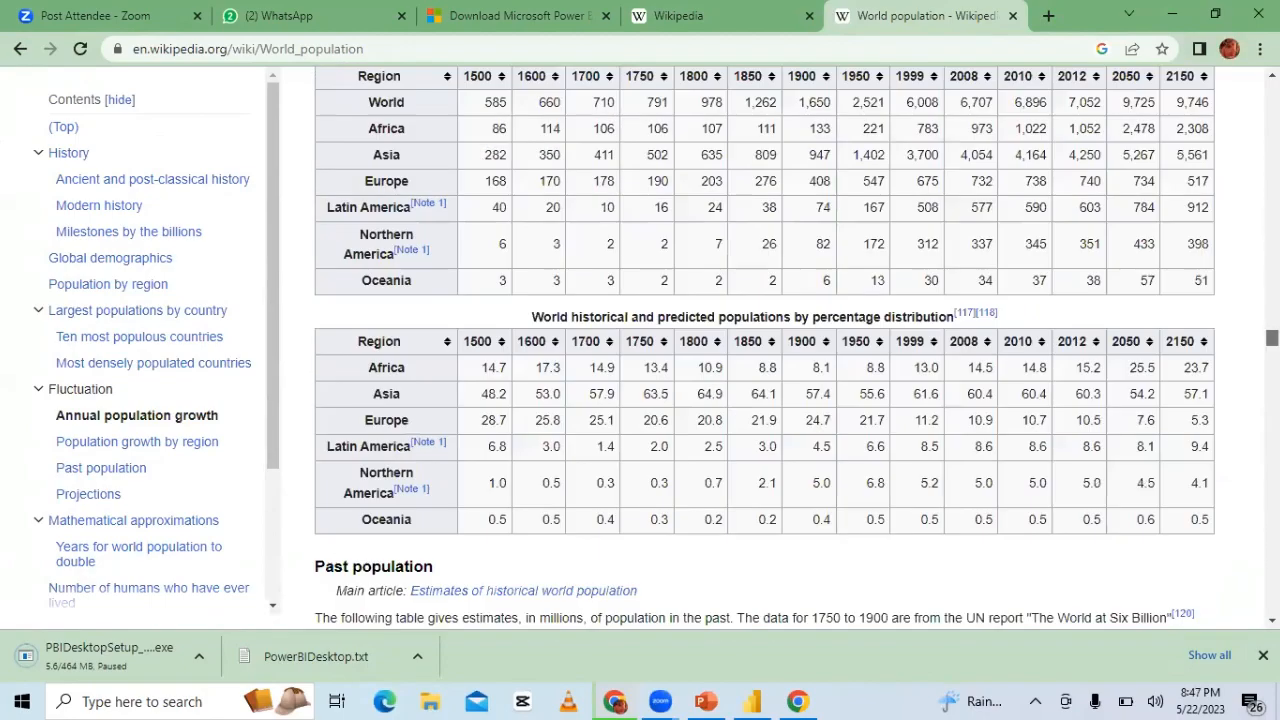
- Copy the World population article's web address and enter it as the web source URL in Power BI Desktop
{"action": "scroll", "coordinate": [748, 274], "scroll_direction": "up", "scroll_amount": 20}
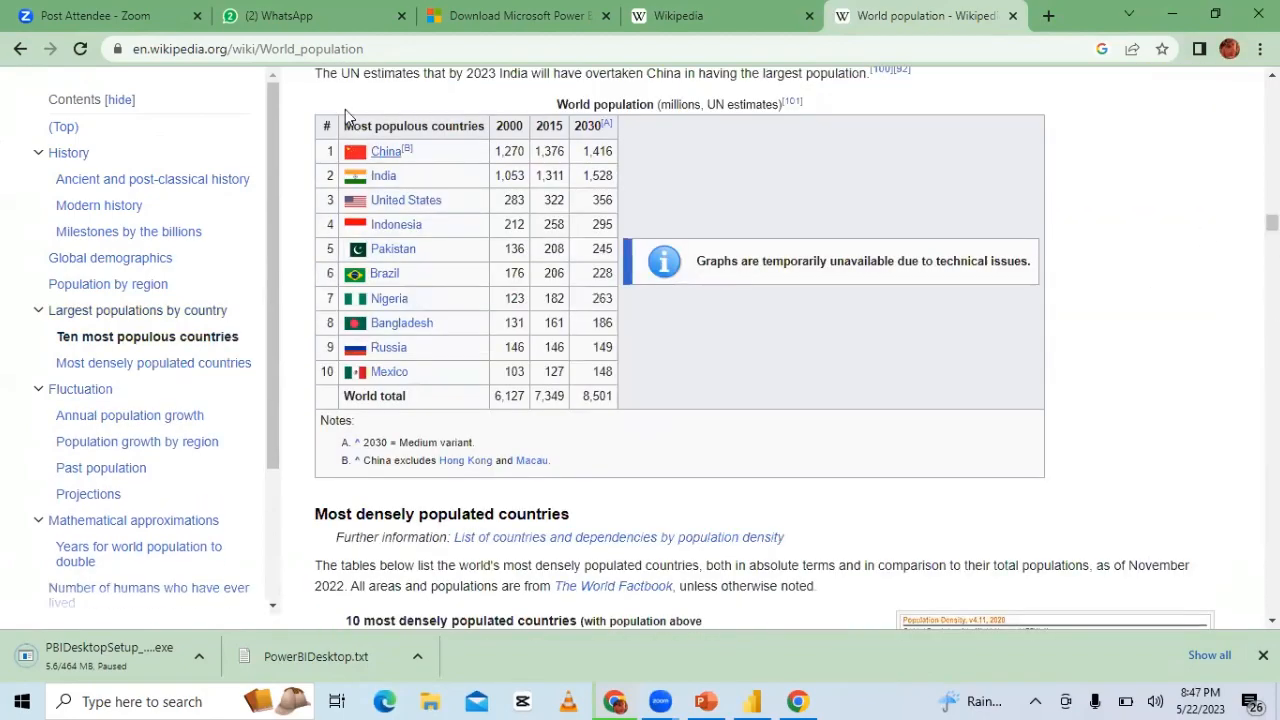
{"action": "left_click", "coordinate": [369, 46]}
{"action": "key", "text": "ctrl+c"}
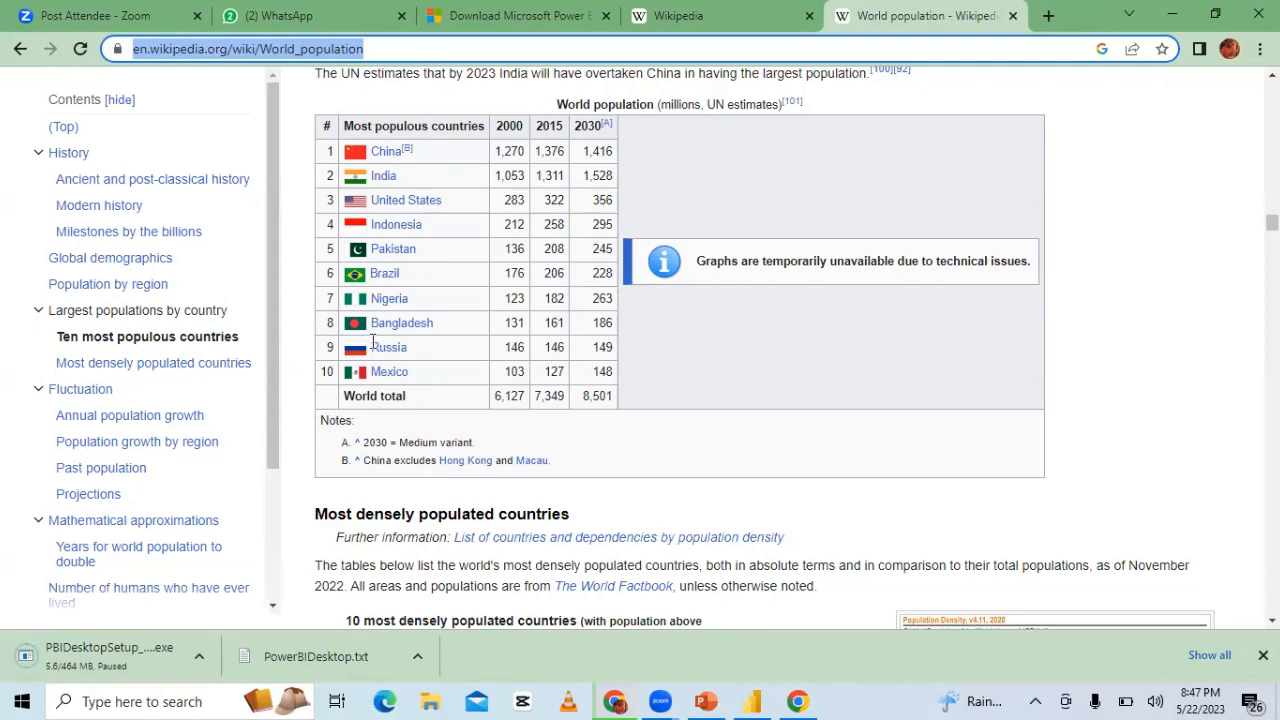
{"action": "key", "text": "alt+Tab"}
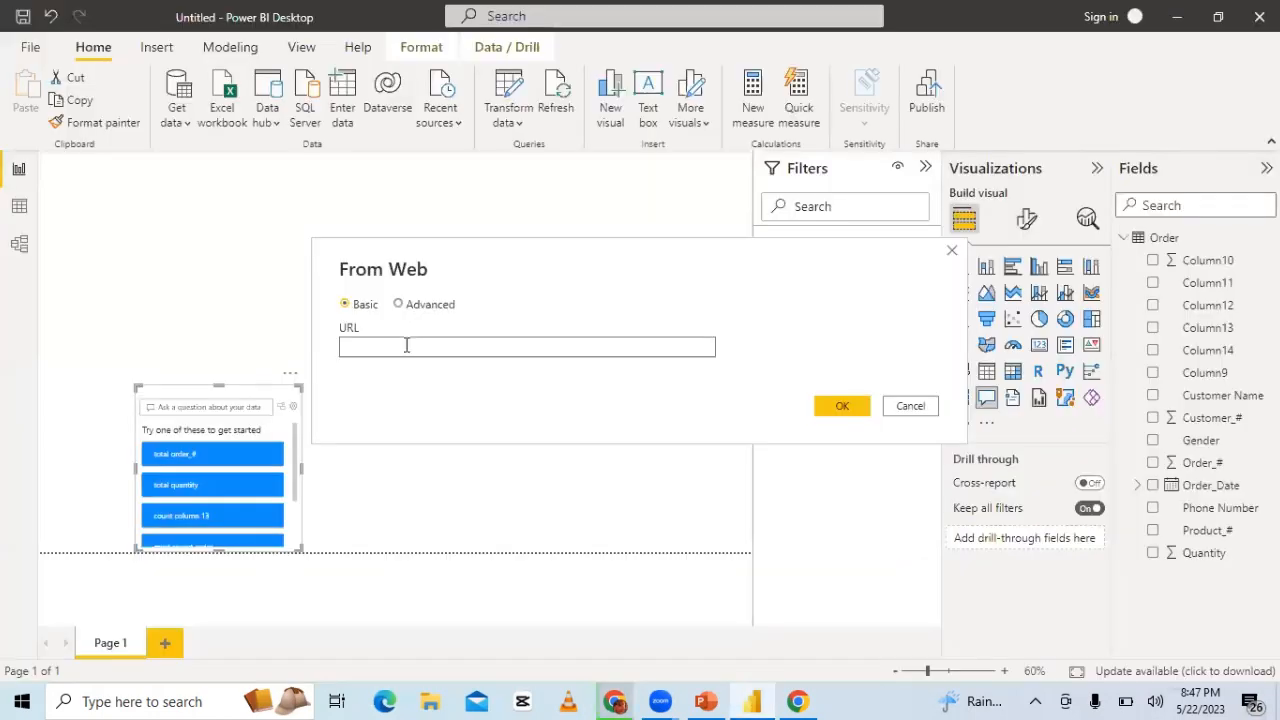
{"action": "key", "text": "ctrl+v"}
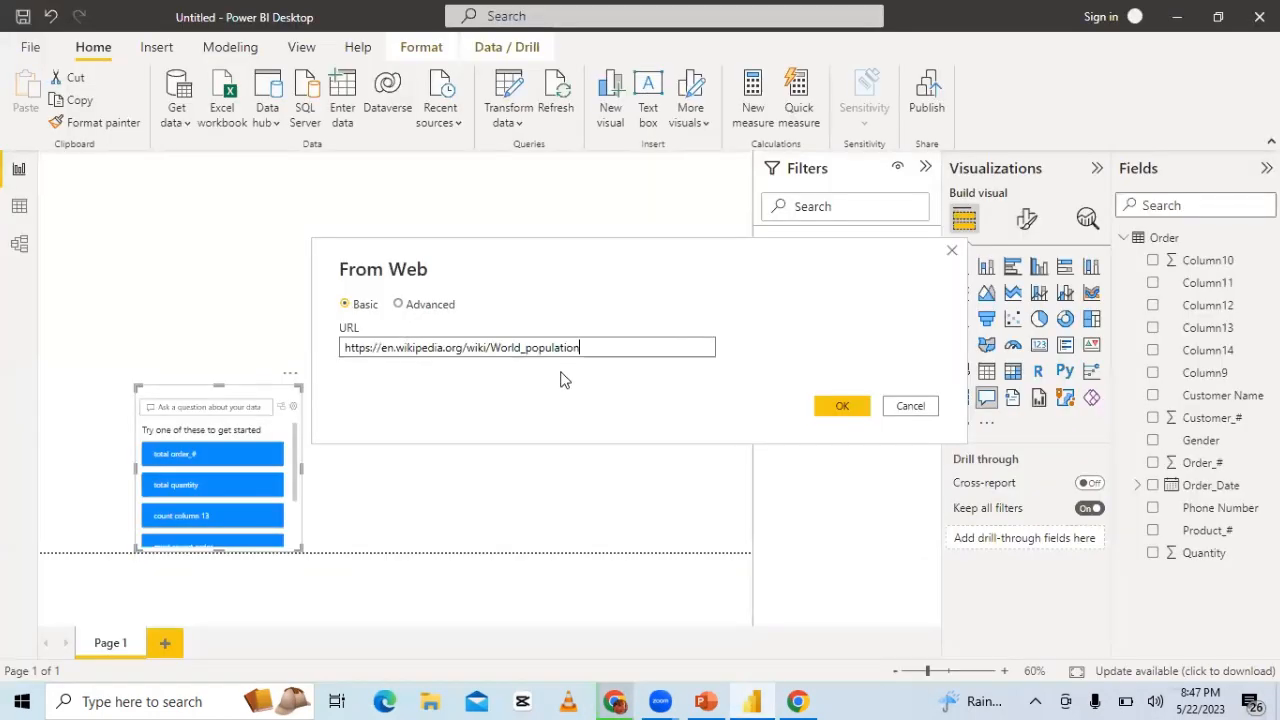
{"action": "left_click", "coordinate": [842, 410]}
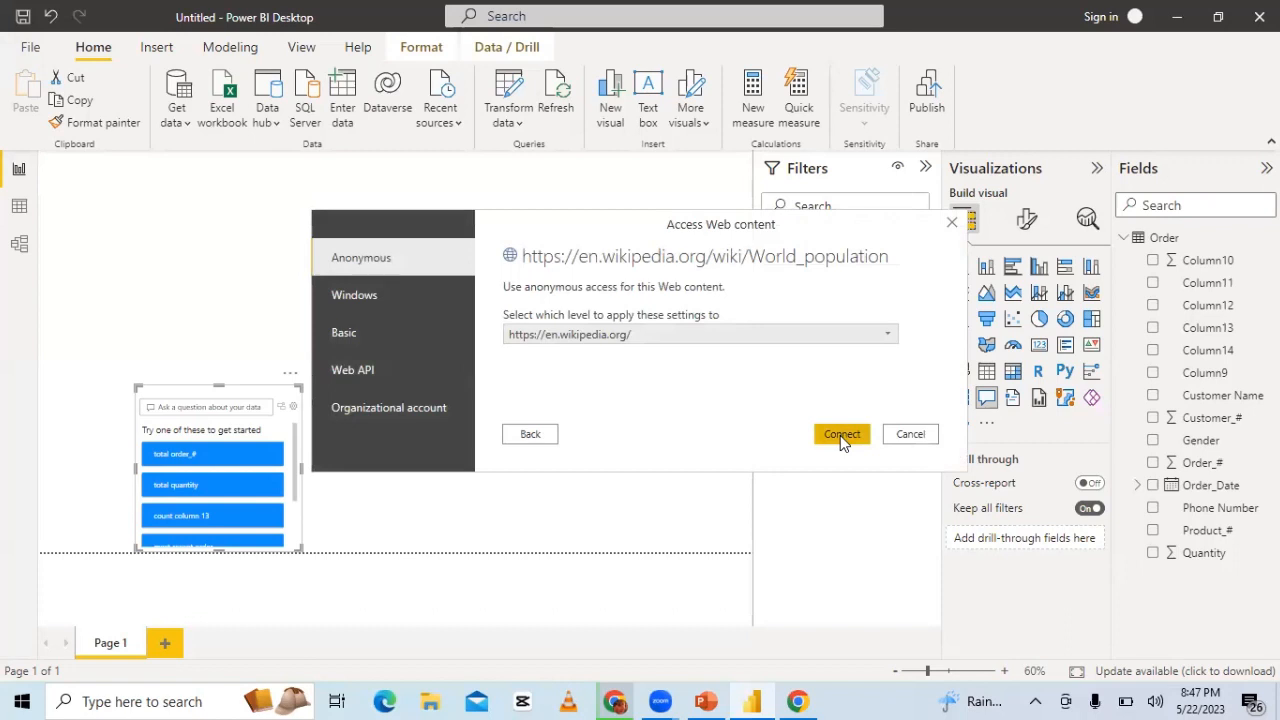
{"action": "left_click", "coordinate": [841, 436]}
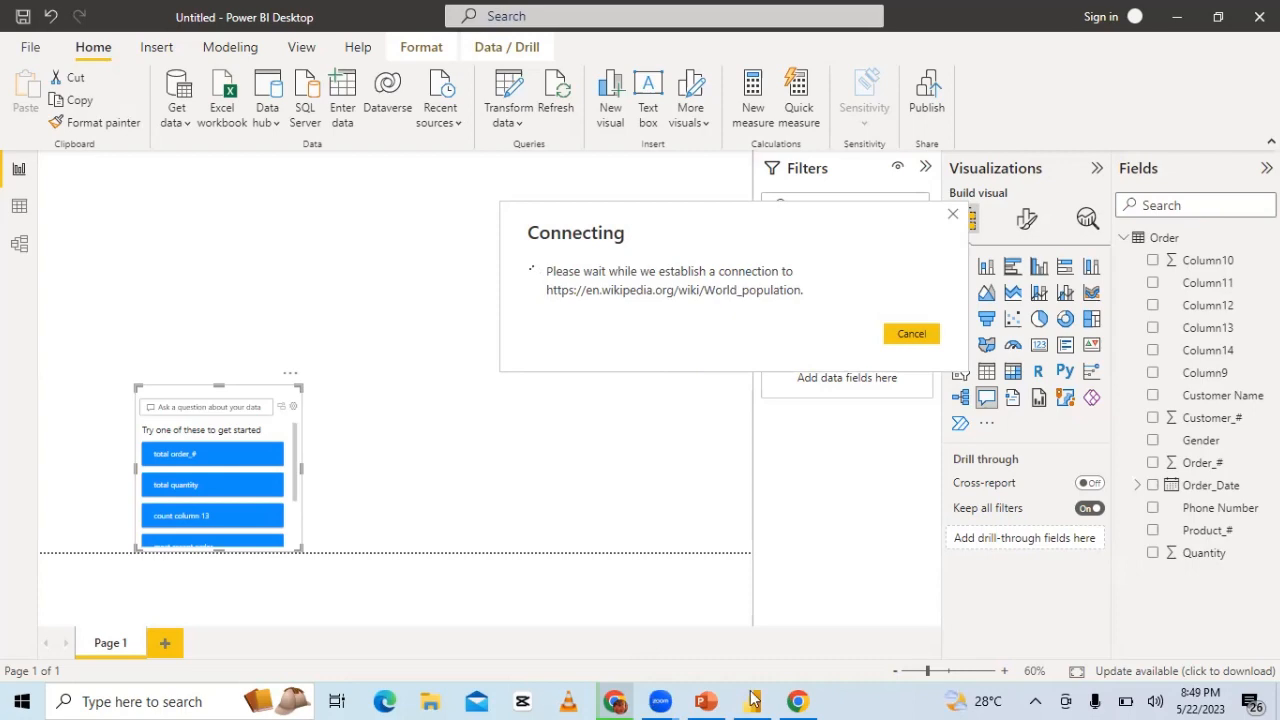
{"action": "left_click", "coordinate": [795, 701]}
{"action": "left_click", "coordinate": [795, 701]}
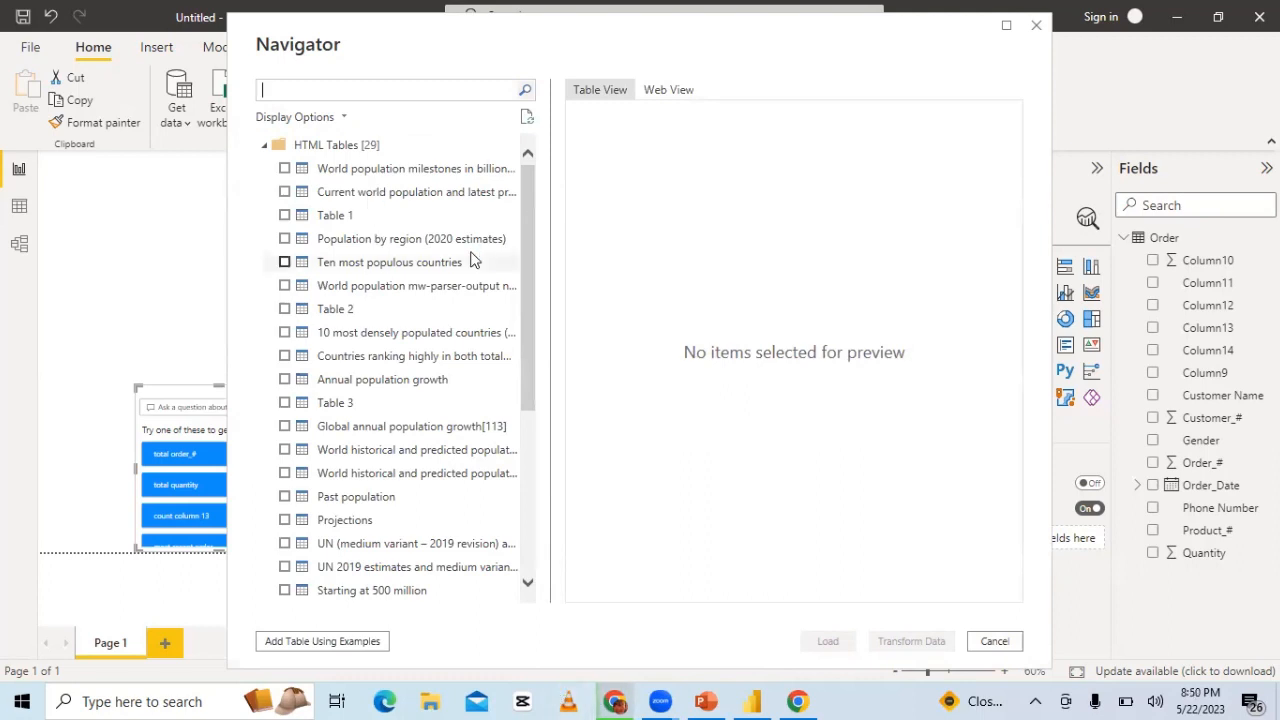
- Preview the Population by region, Ten most populous countries and UN 2019 estimates tables found on the page
{"action": "left_click", "coordinate": [430, 244]}
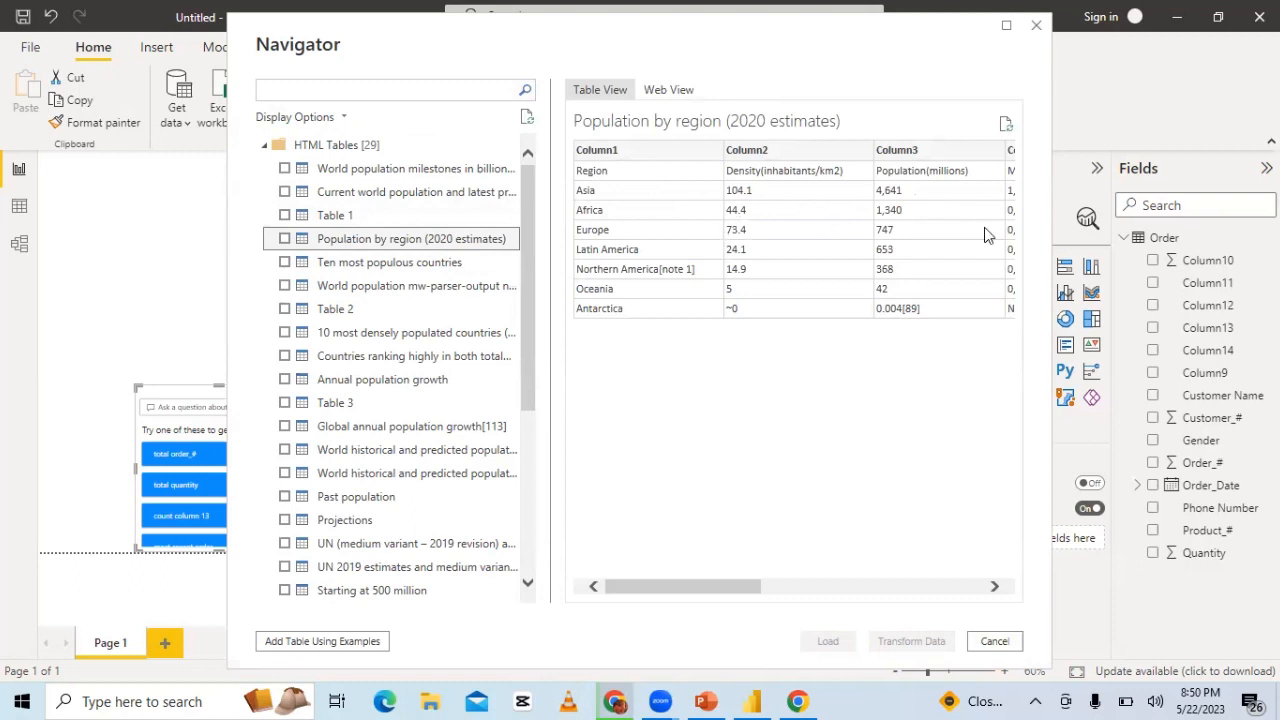
{"action": "left_click_drag", "start_coordinate": [716, 592], "coordinate": [703, 561]}
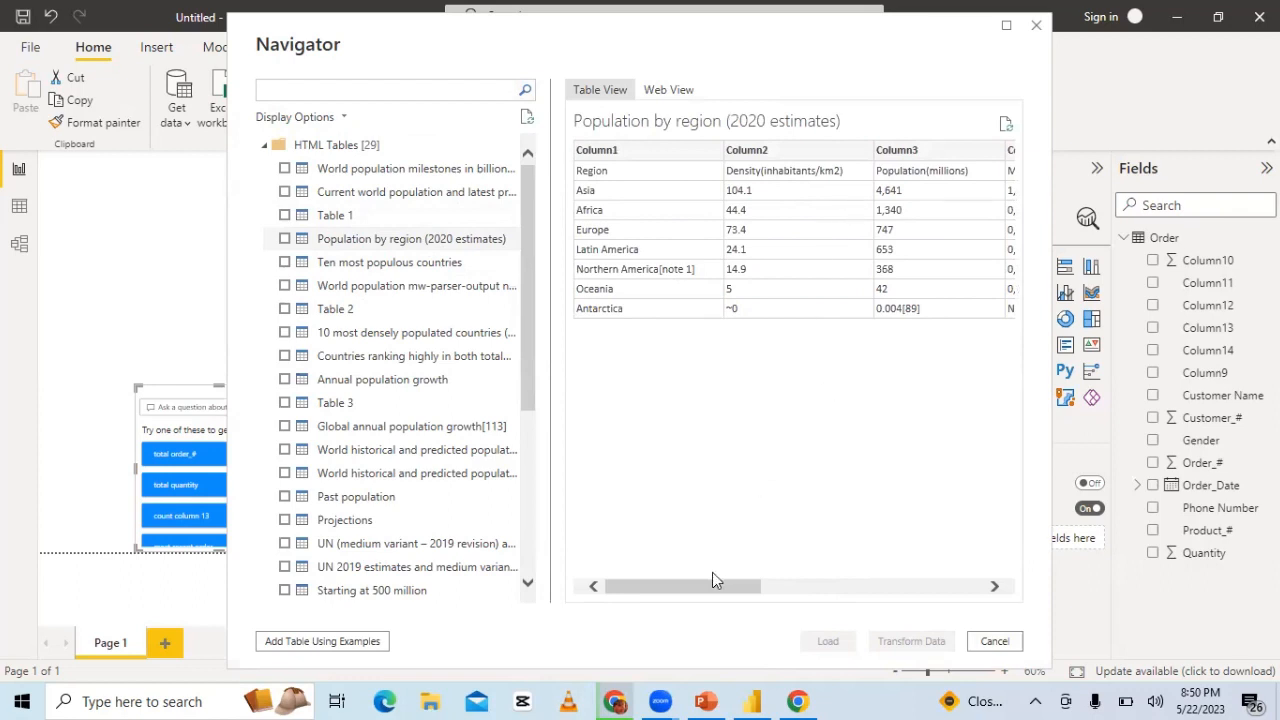
{"action": "left_click_drag", "start_coordinate": [709, 588], "coordinate": [584, 587]}
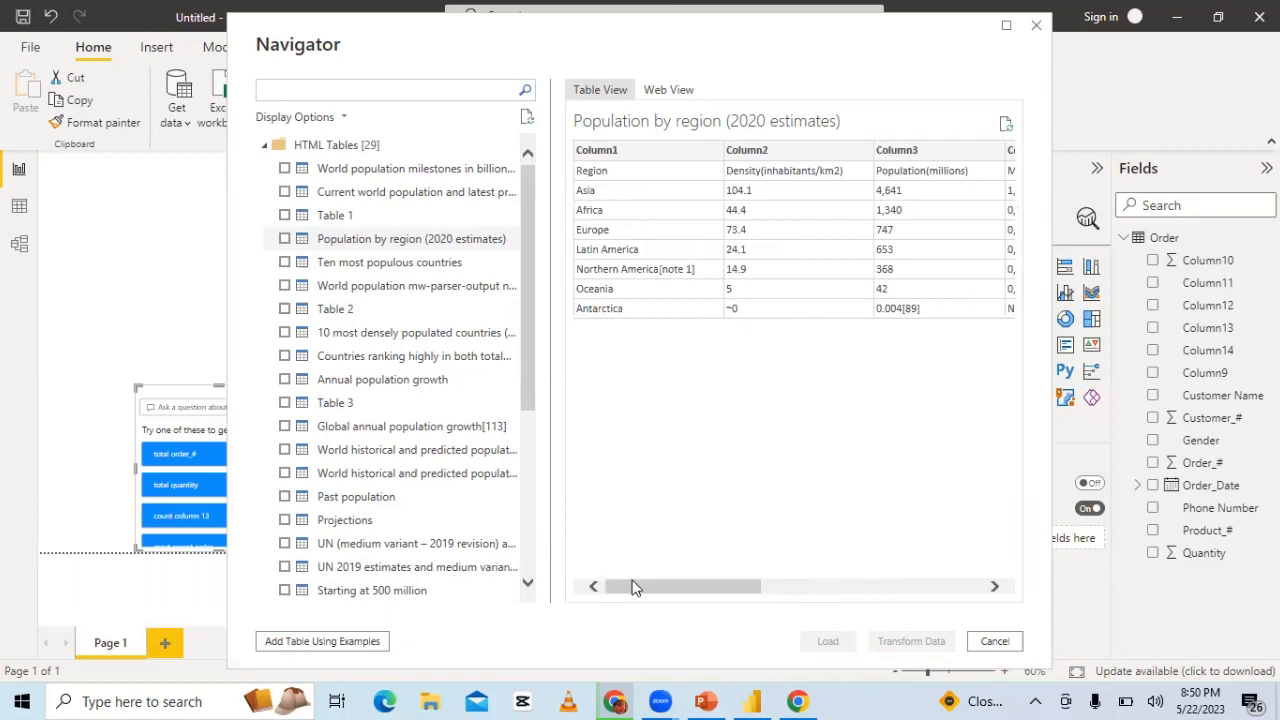
{"action": "left_click", "coordinate": [305, 267]}
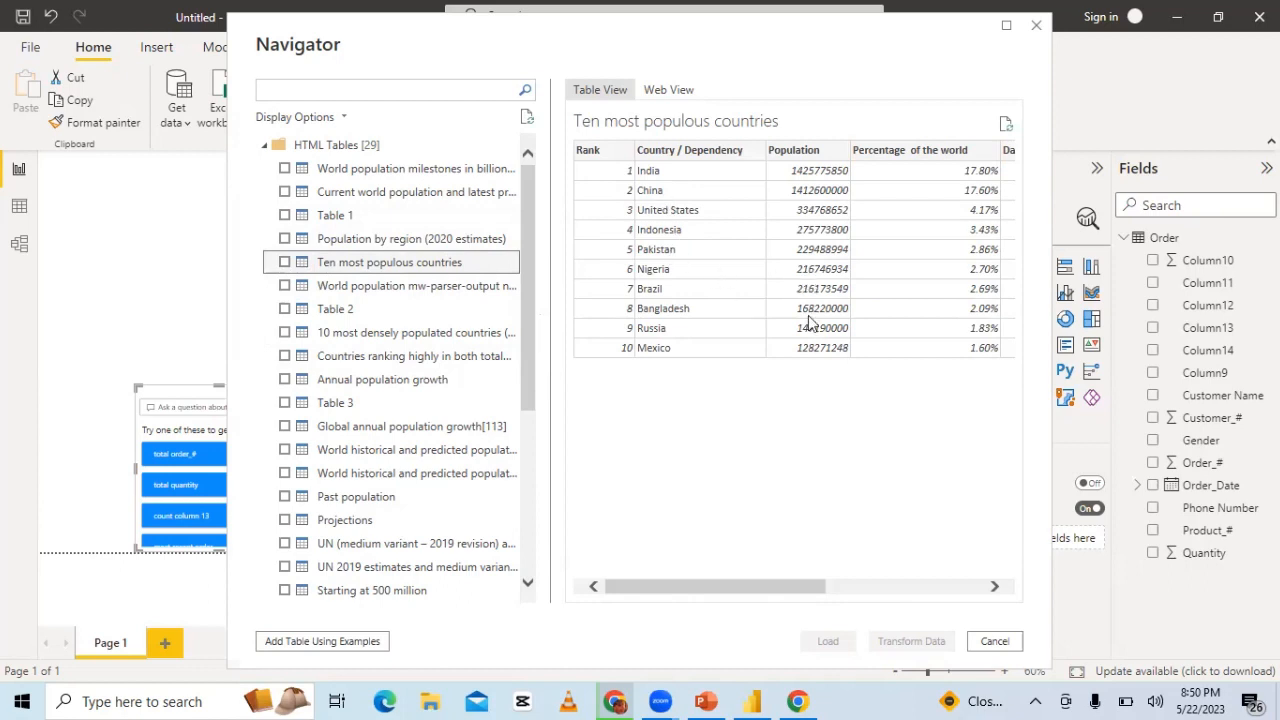
{"action": "left_click_drag", "start_coordinate": [700, 594], "coordinate": [823, 591]}
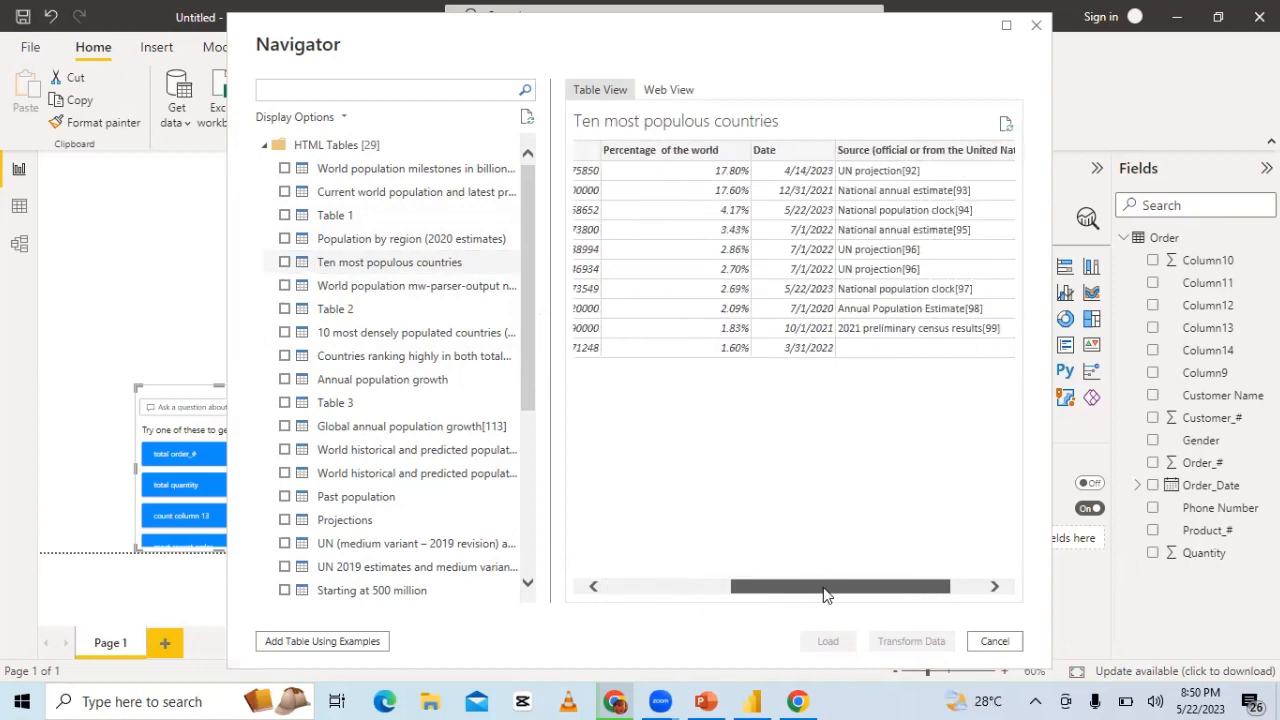
{"action": "left_click_drag", "start_coordinate": [521, 326], "coordinate": [503, 475]}
{"action": "scroll", "coordinate": [490, 460], "scroll_direction": "up", "scroll_amount": 1}
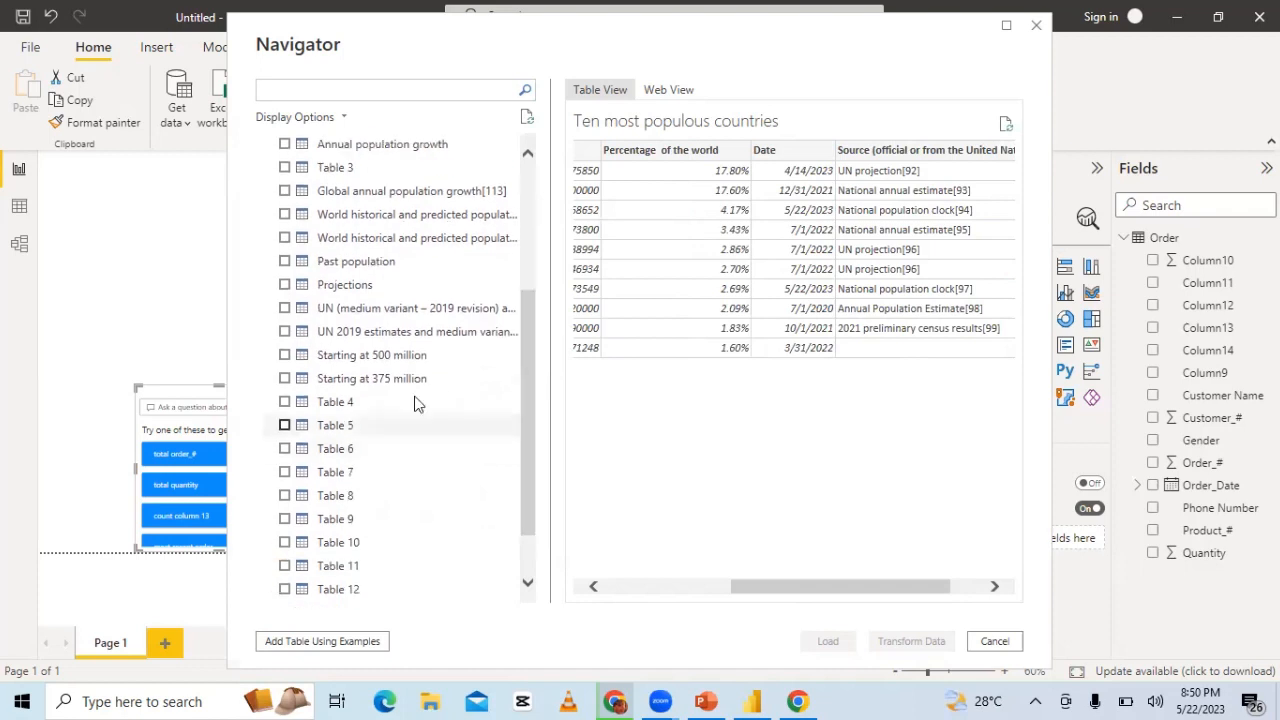
{"action": "left_click", "coordinate": [365, 341]}
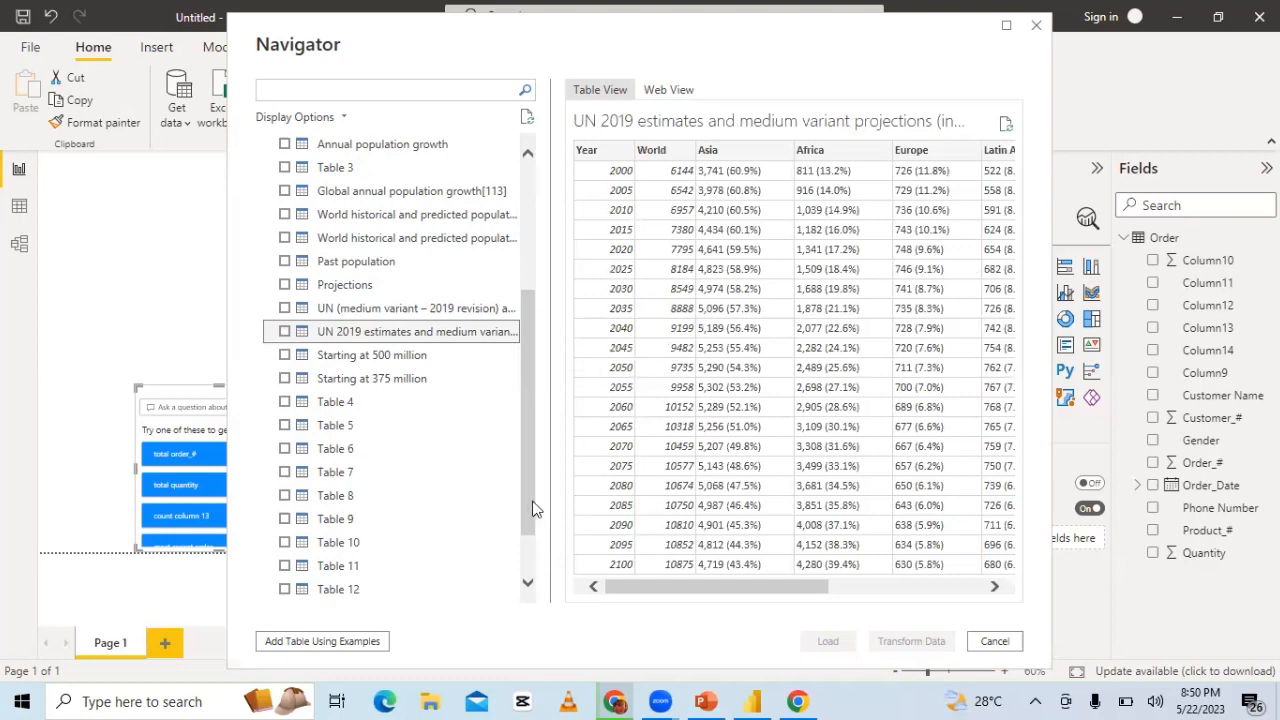
{"action": "left_click_drag", "start_coordinate": [531, 509], "coordinate": [517, 314]}
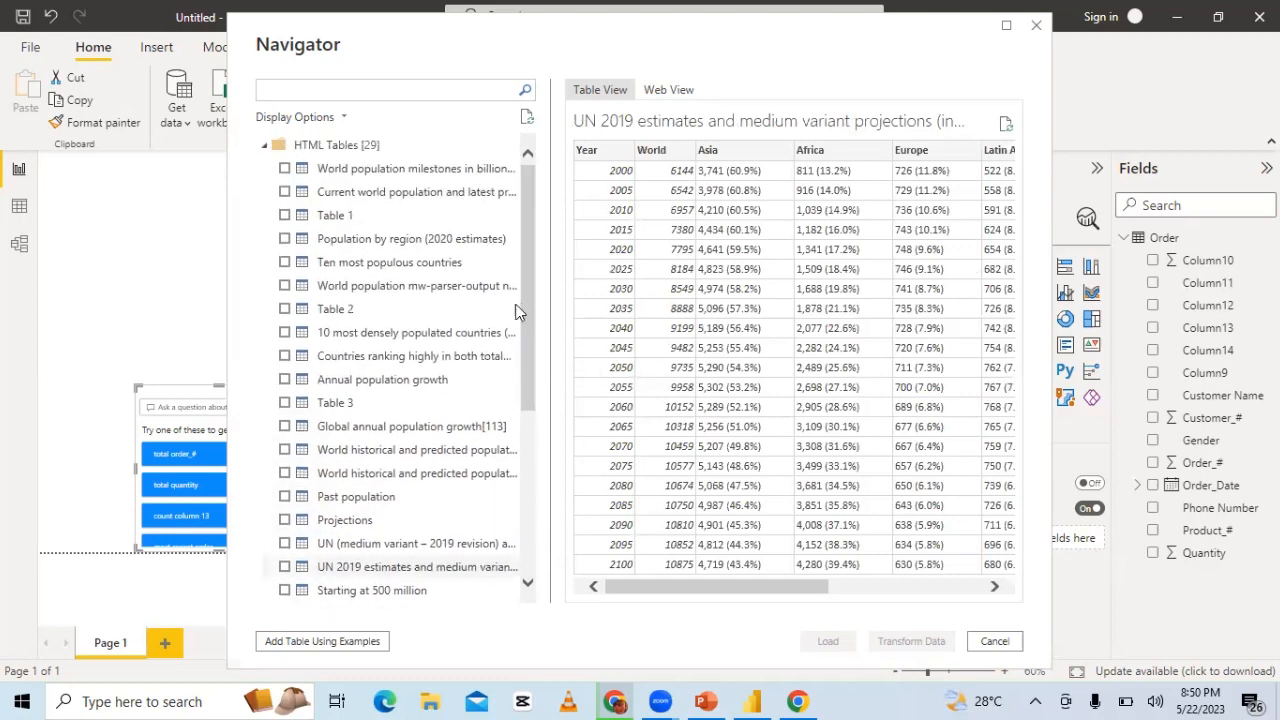
{"action": "left_click", "coordinate": [284, 286]}
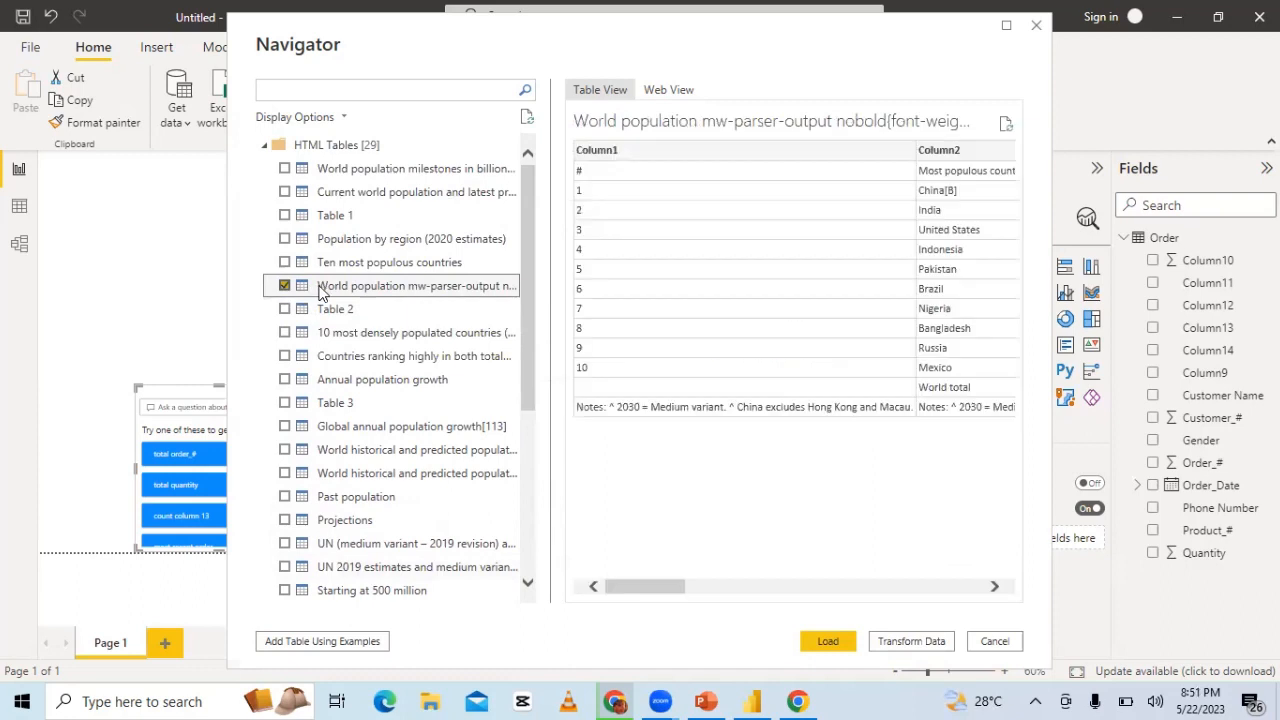
{"action": "mouse_move", "coordinate": [657, 586]}
{"action": "left_mouse_down"}
{"action": "mouse_move", "coordinate": [704, 603]}
{"action": "mouse_move", "coordinate": [739, 600]}
{"action": "mouse_move", "coordinate": [682, 594]}
{"action": "mouse_move", "coordinate": [765, 599]}
{"action": "mouse_move", "coordinate": [671, 597]}
{"action": "left_mouse_up"}
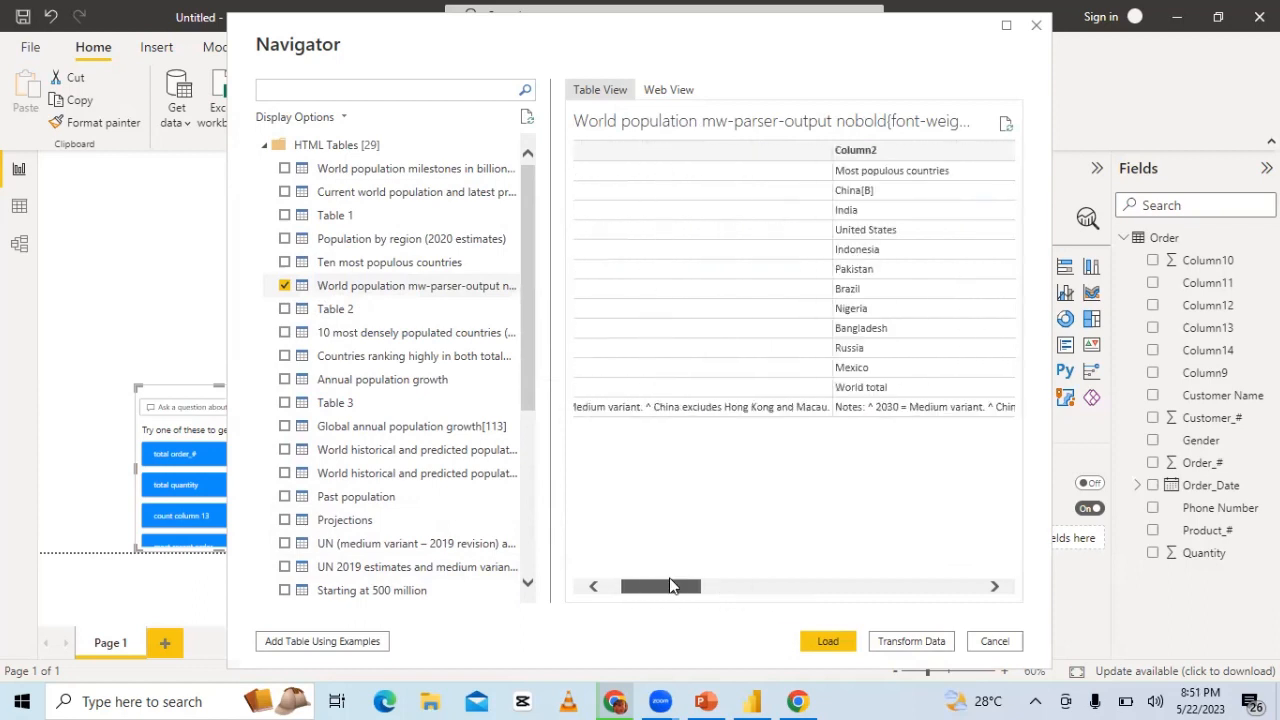
{"action": "left_click", "coordinate": [284, 286]}
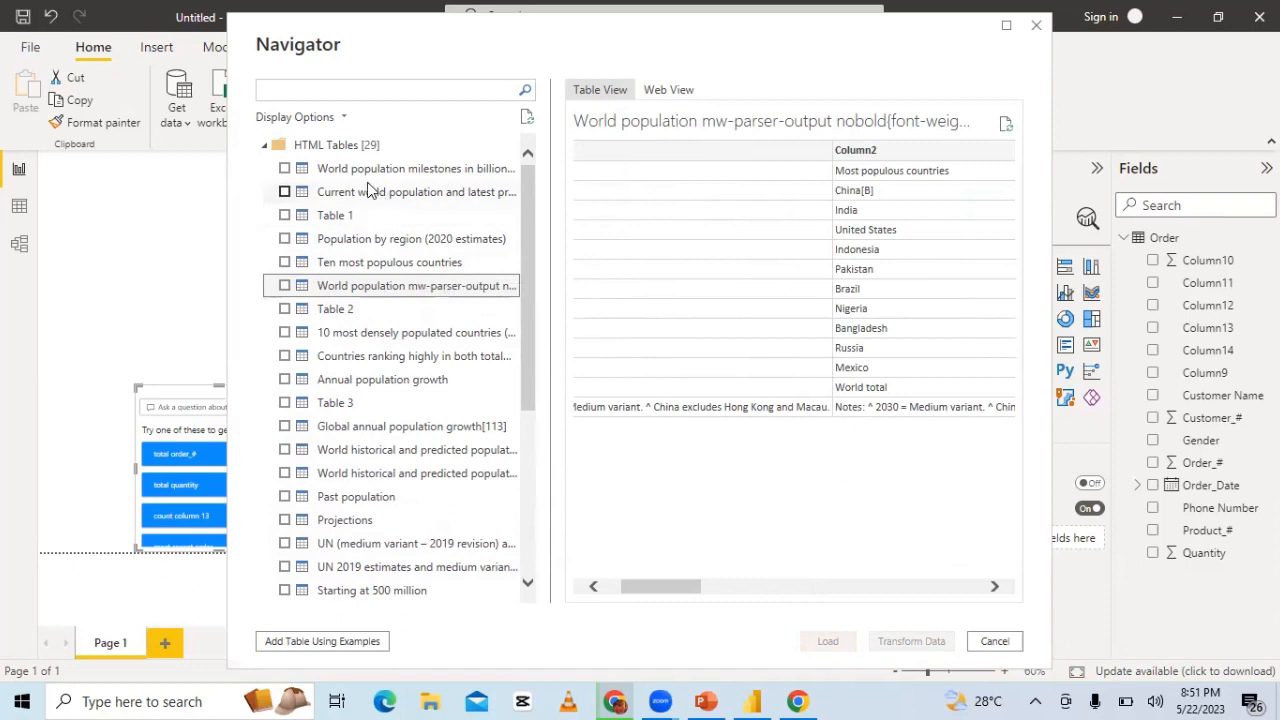
- Select the Population by region (2020 estimates) table for import and check its columns in the preview
{"action": "left_click_drag", "start_coordinate": [523, 229], "coordinate": [543, 135]}
{"action": "left_click", "coordinate": [295, 245]}
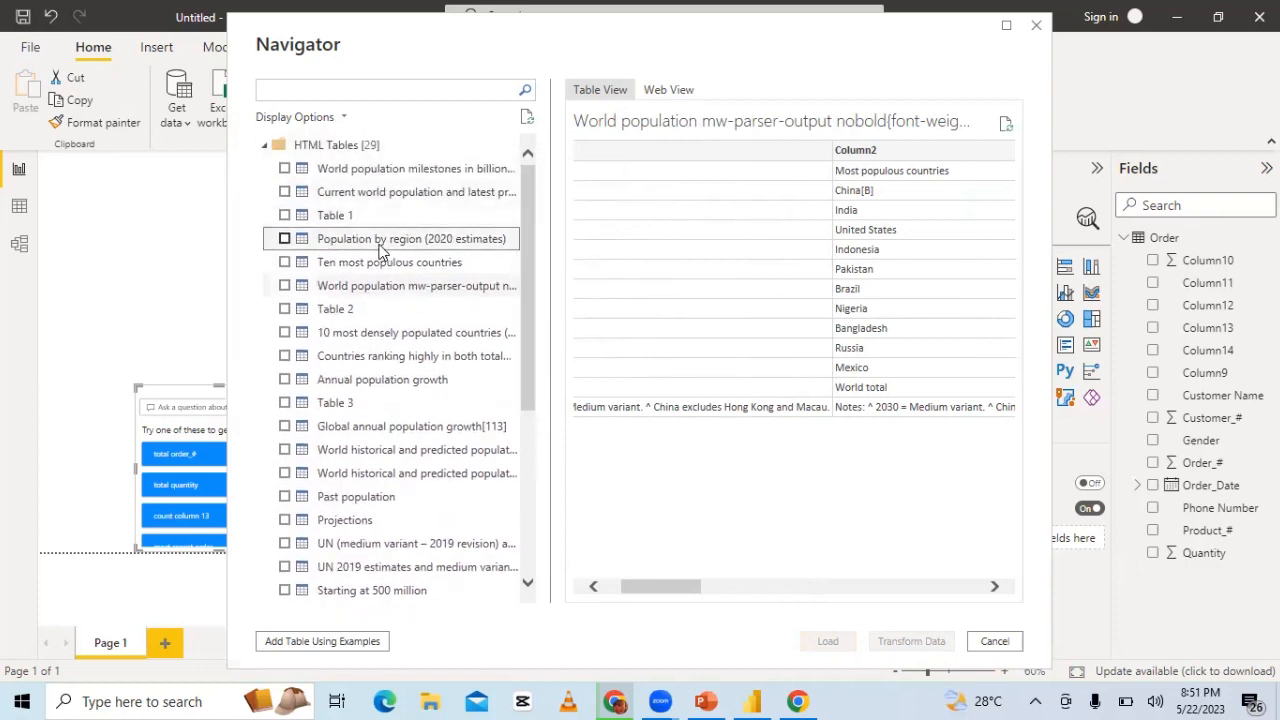
{"action": "left_click", "coordinate": [286, 240]}
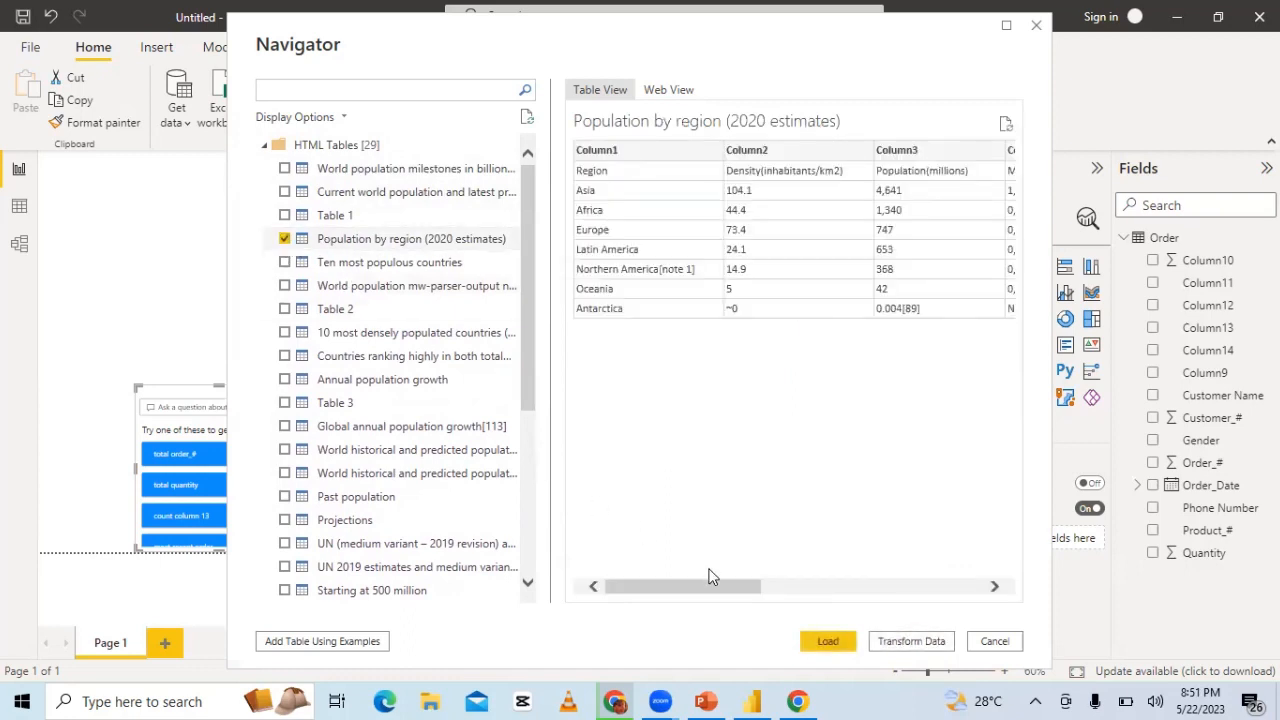
{"action": "left_click_drag", "start_coordinate": [705, 585], "coordinate": [757, 600]}
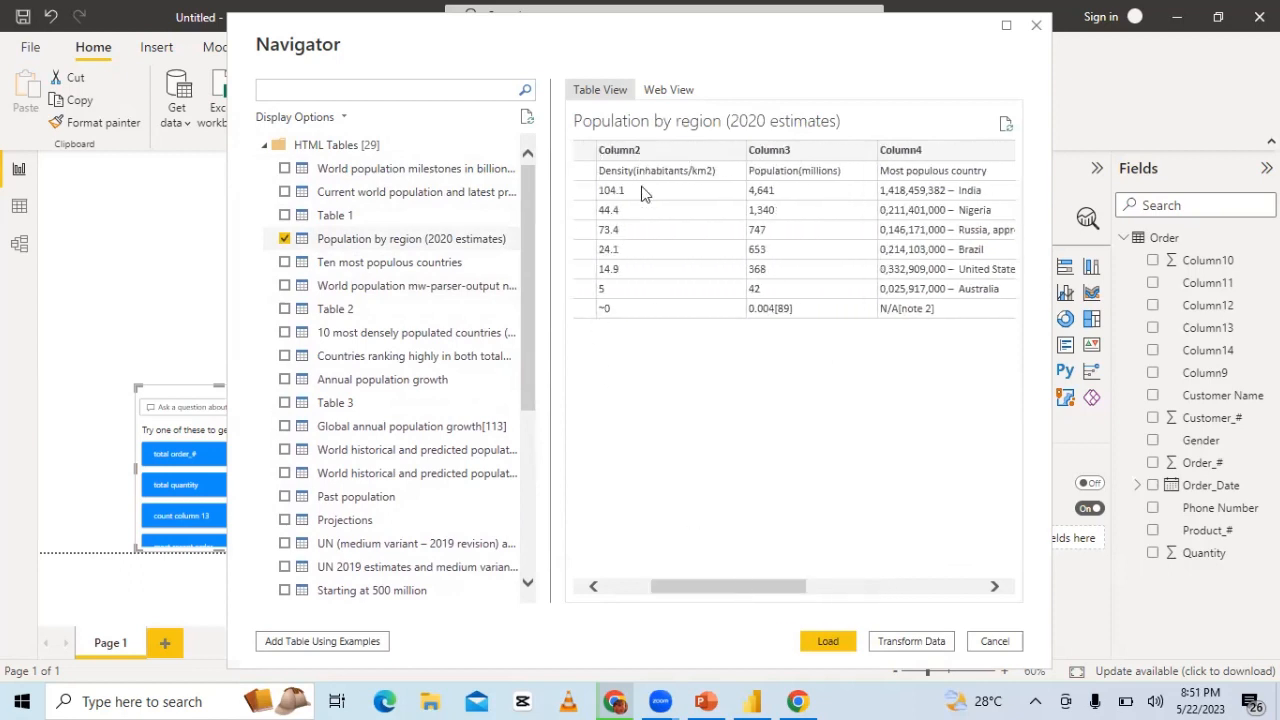
{"action": "left_click_drag", "start_coordinate": [759, 585], "coordinate": [669, 580]}
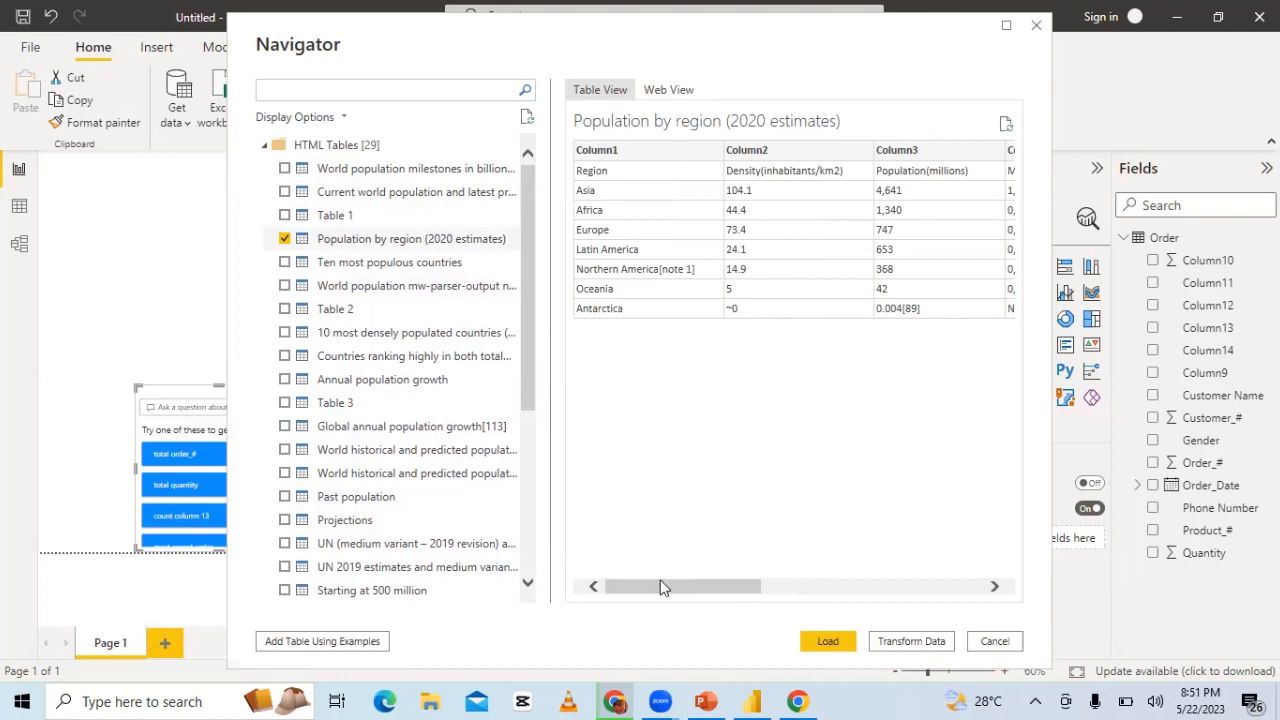
{"action": "left_click_drag", "start_coordinate": [662, 587], "coordinate": [733, 566]}
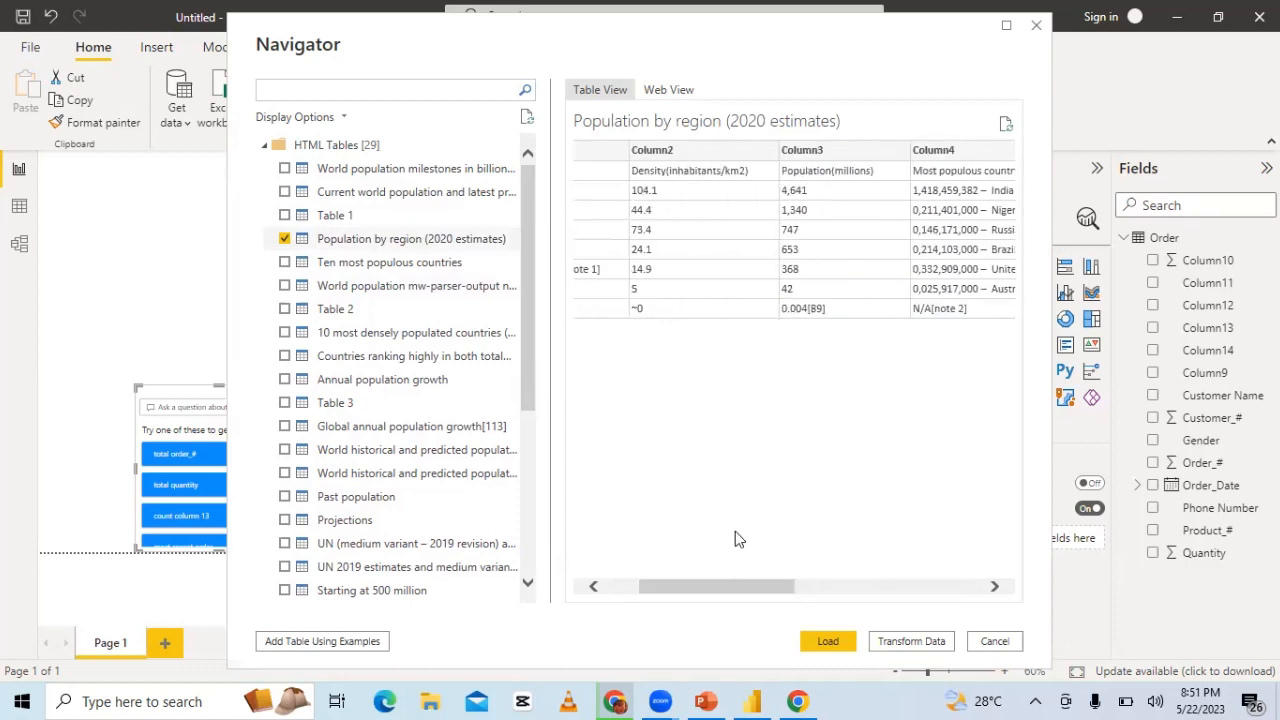